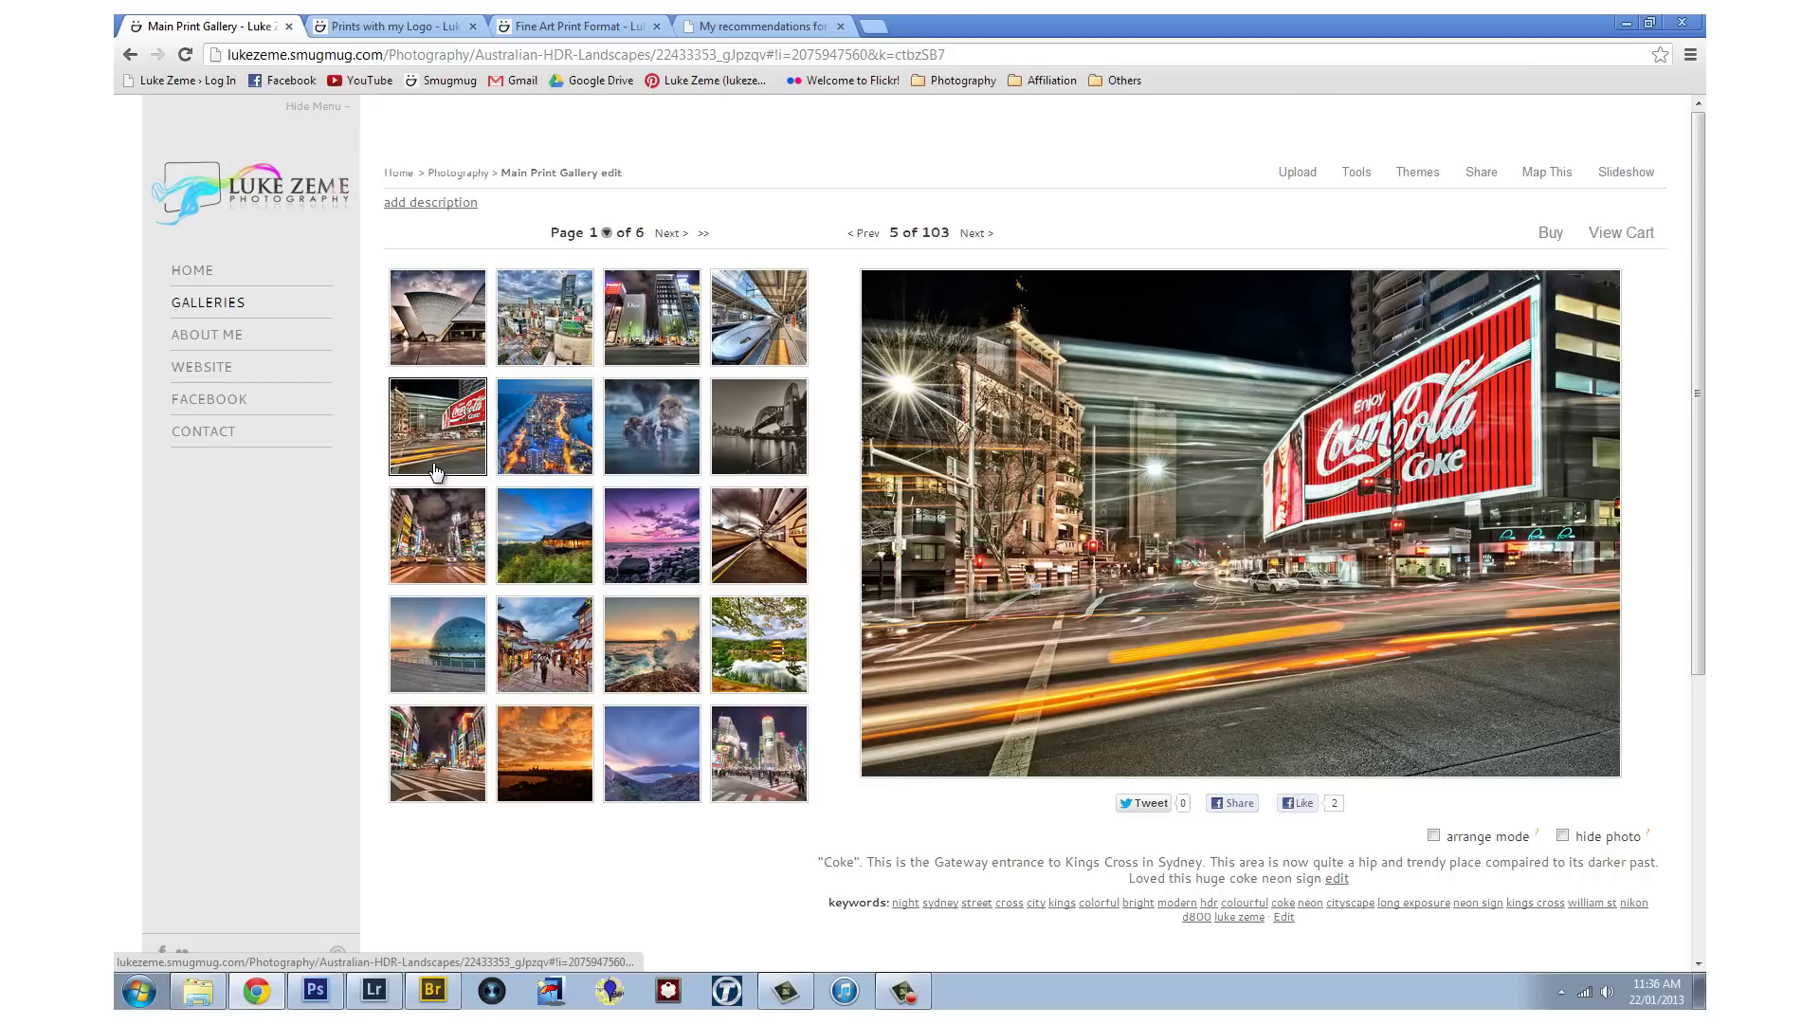
# View several photos in the main print gallery, including the bullet train, Shibuya Crossing, Kyoto umbrellas and Kabukicho shots
pyautogui.click(747, 339)
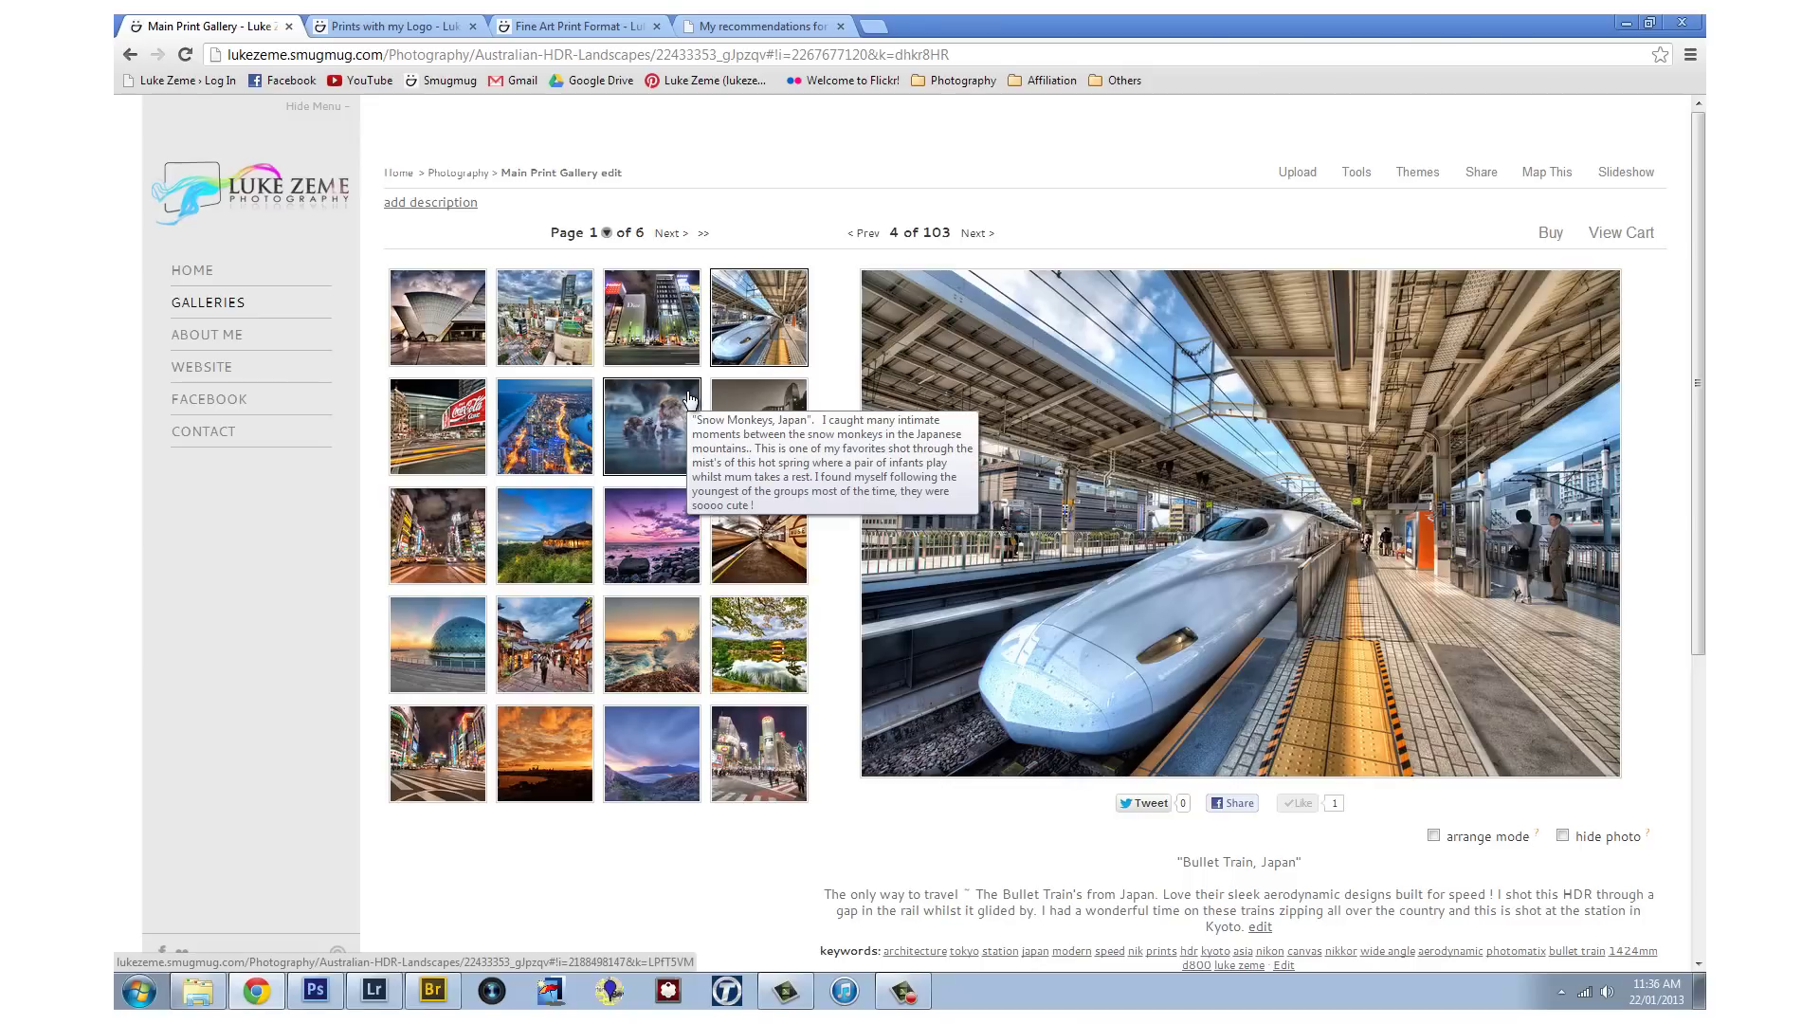
pyautogui.click(567, 316)
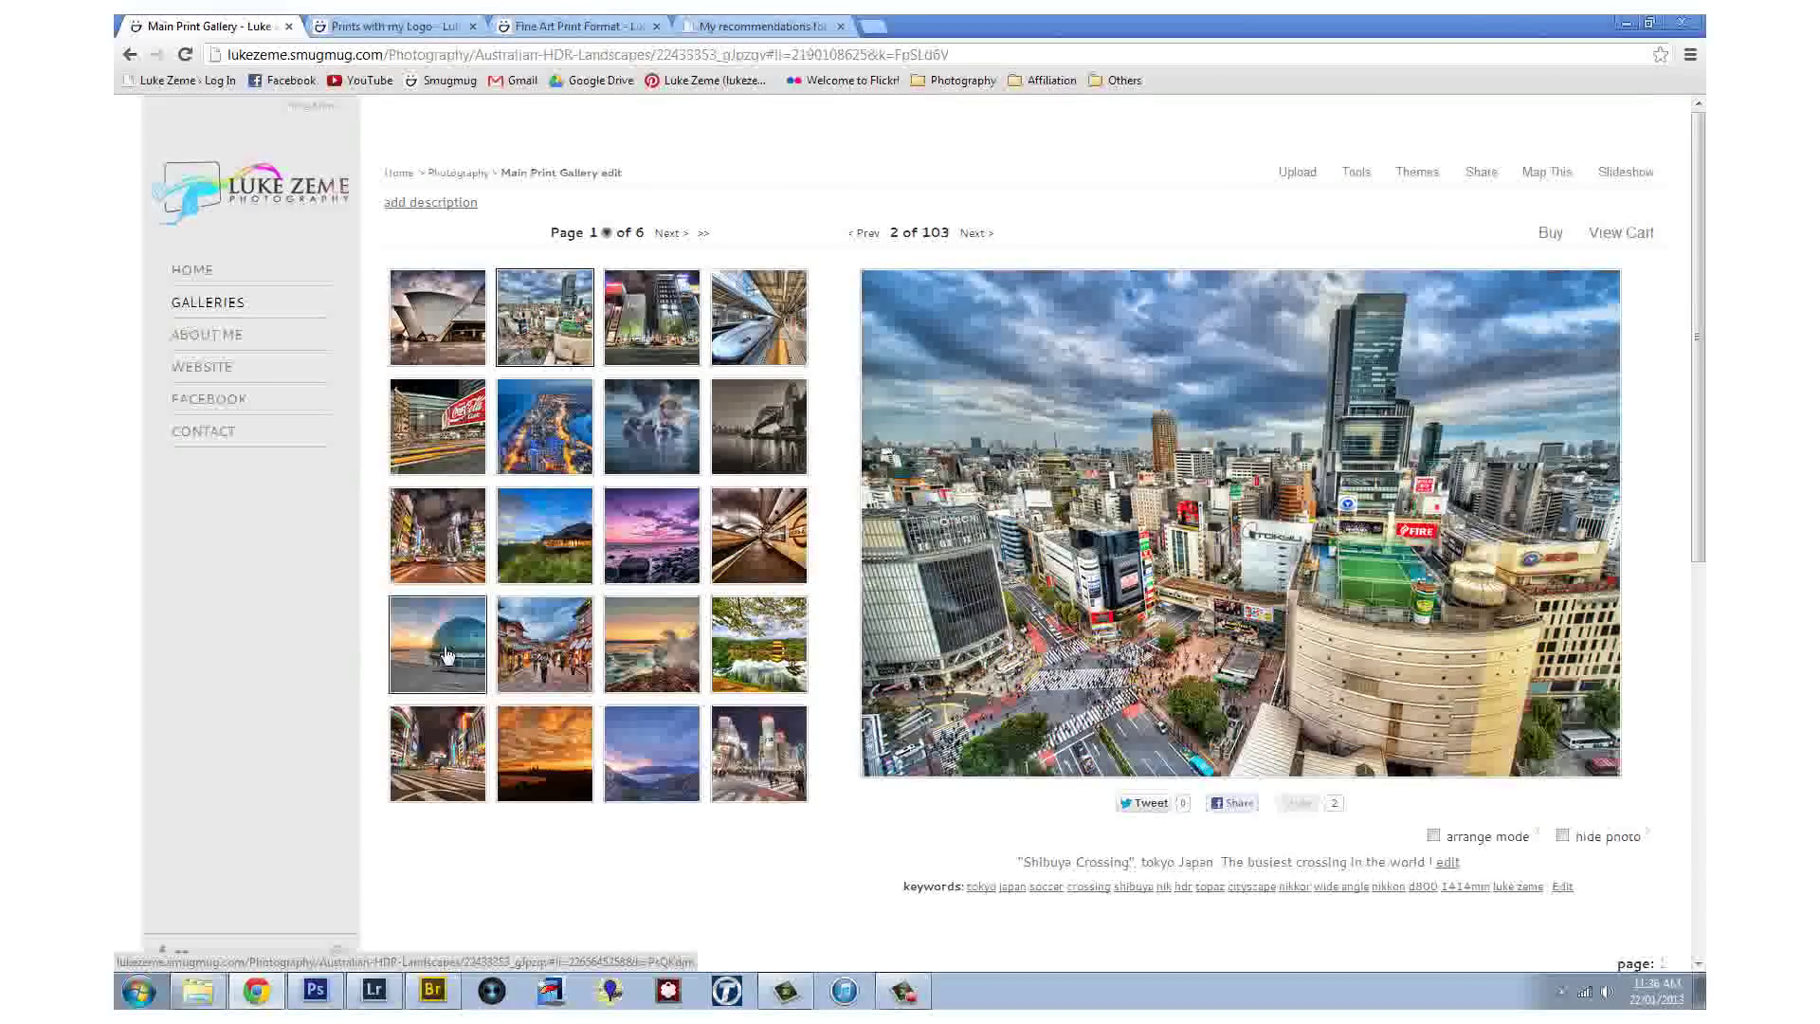
pyautogui.click(534, 652)
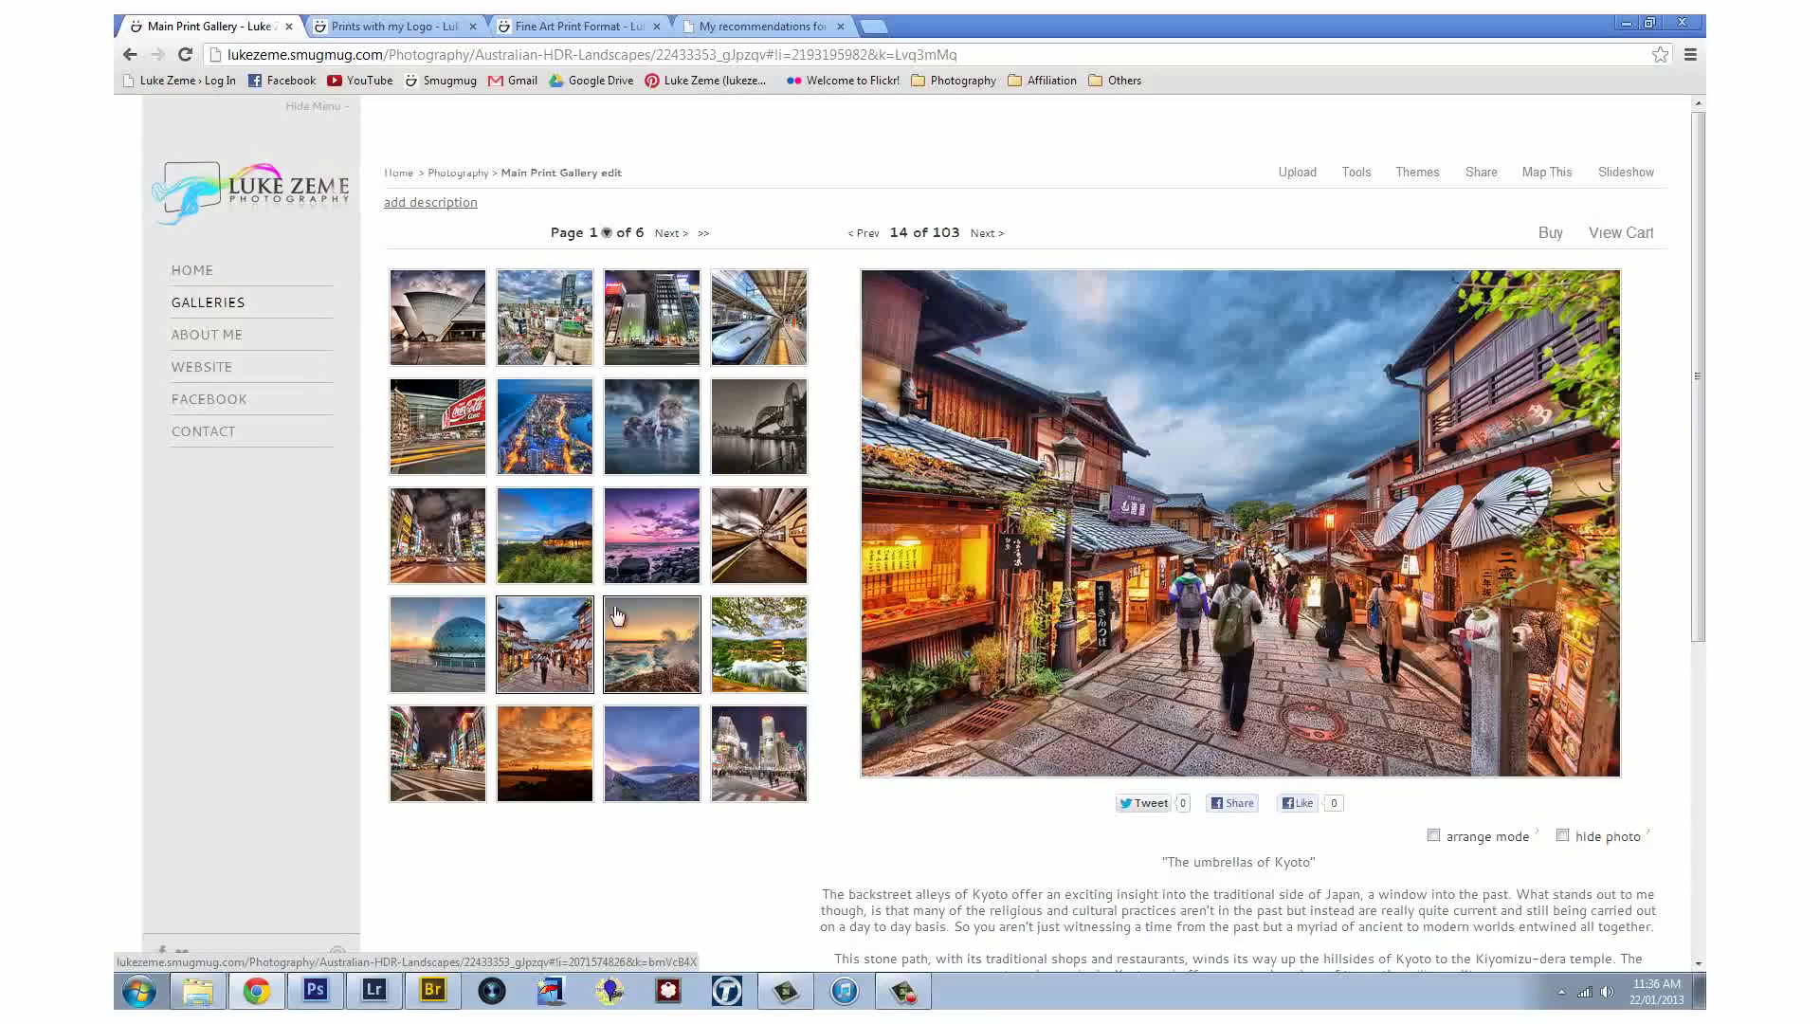
pyautogui.click(438, 727)
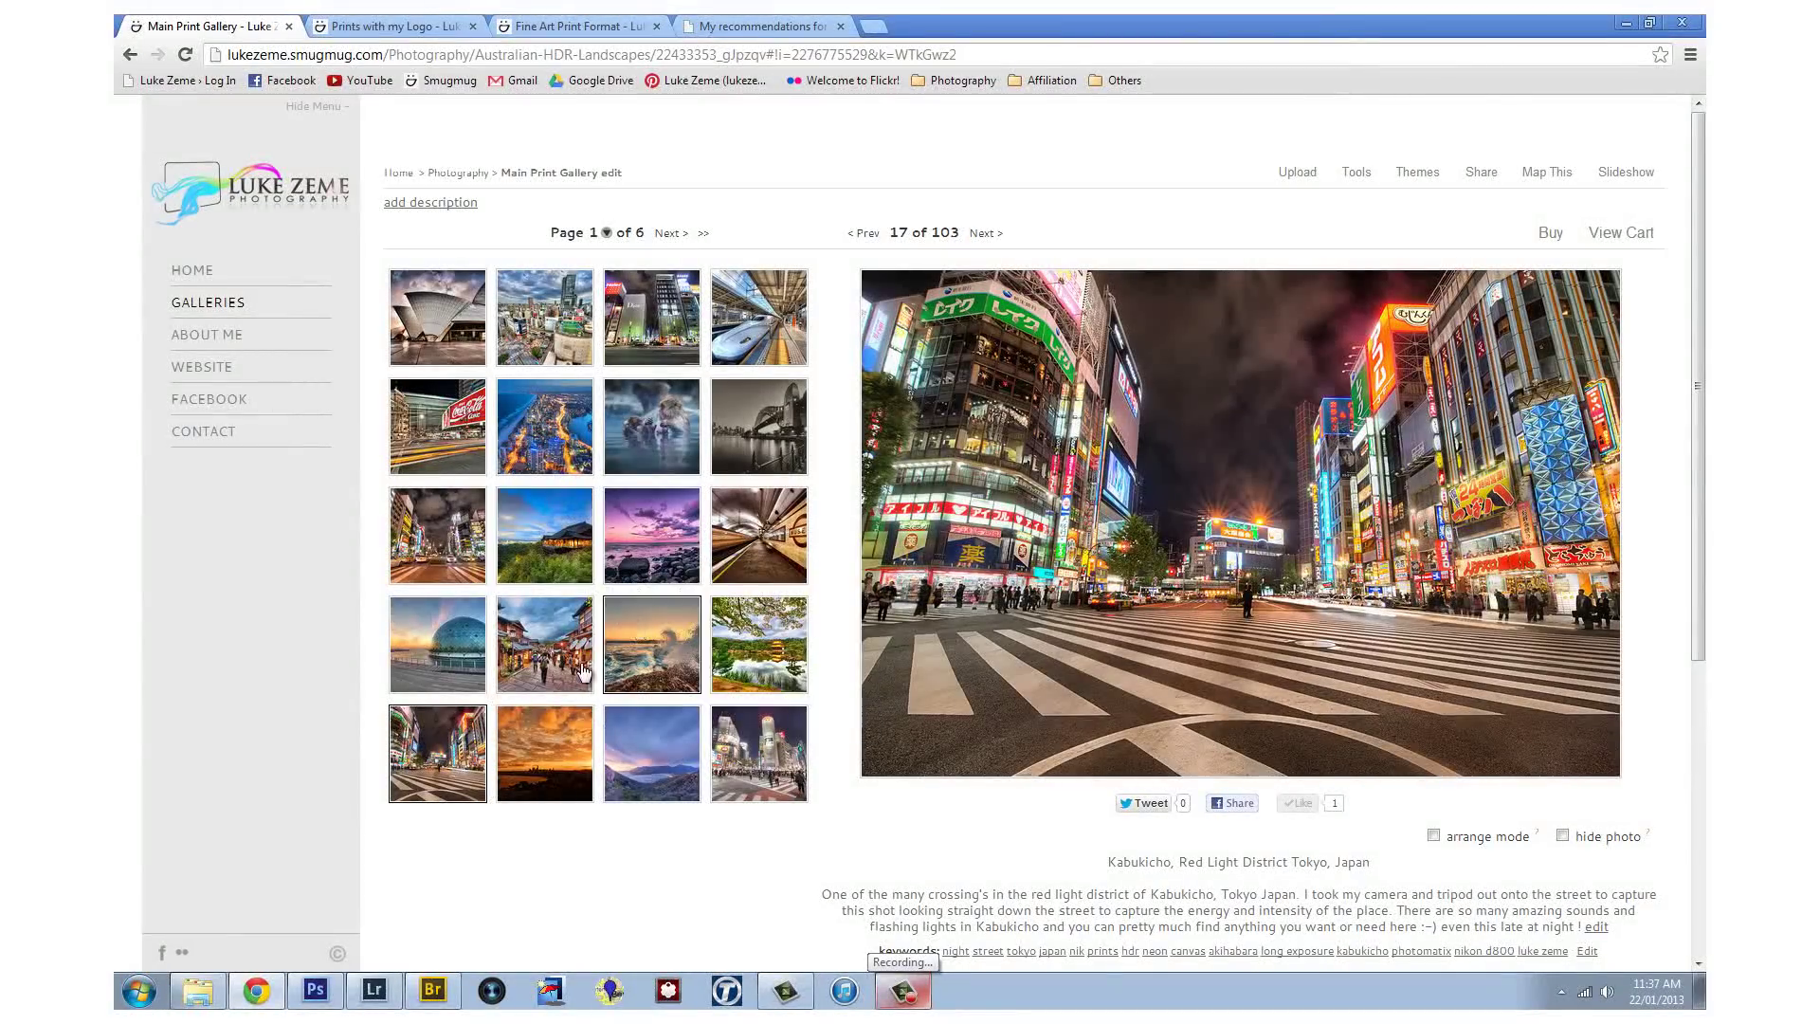
pyautogui.click(651, 749)
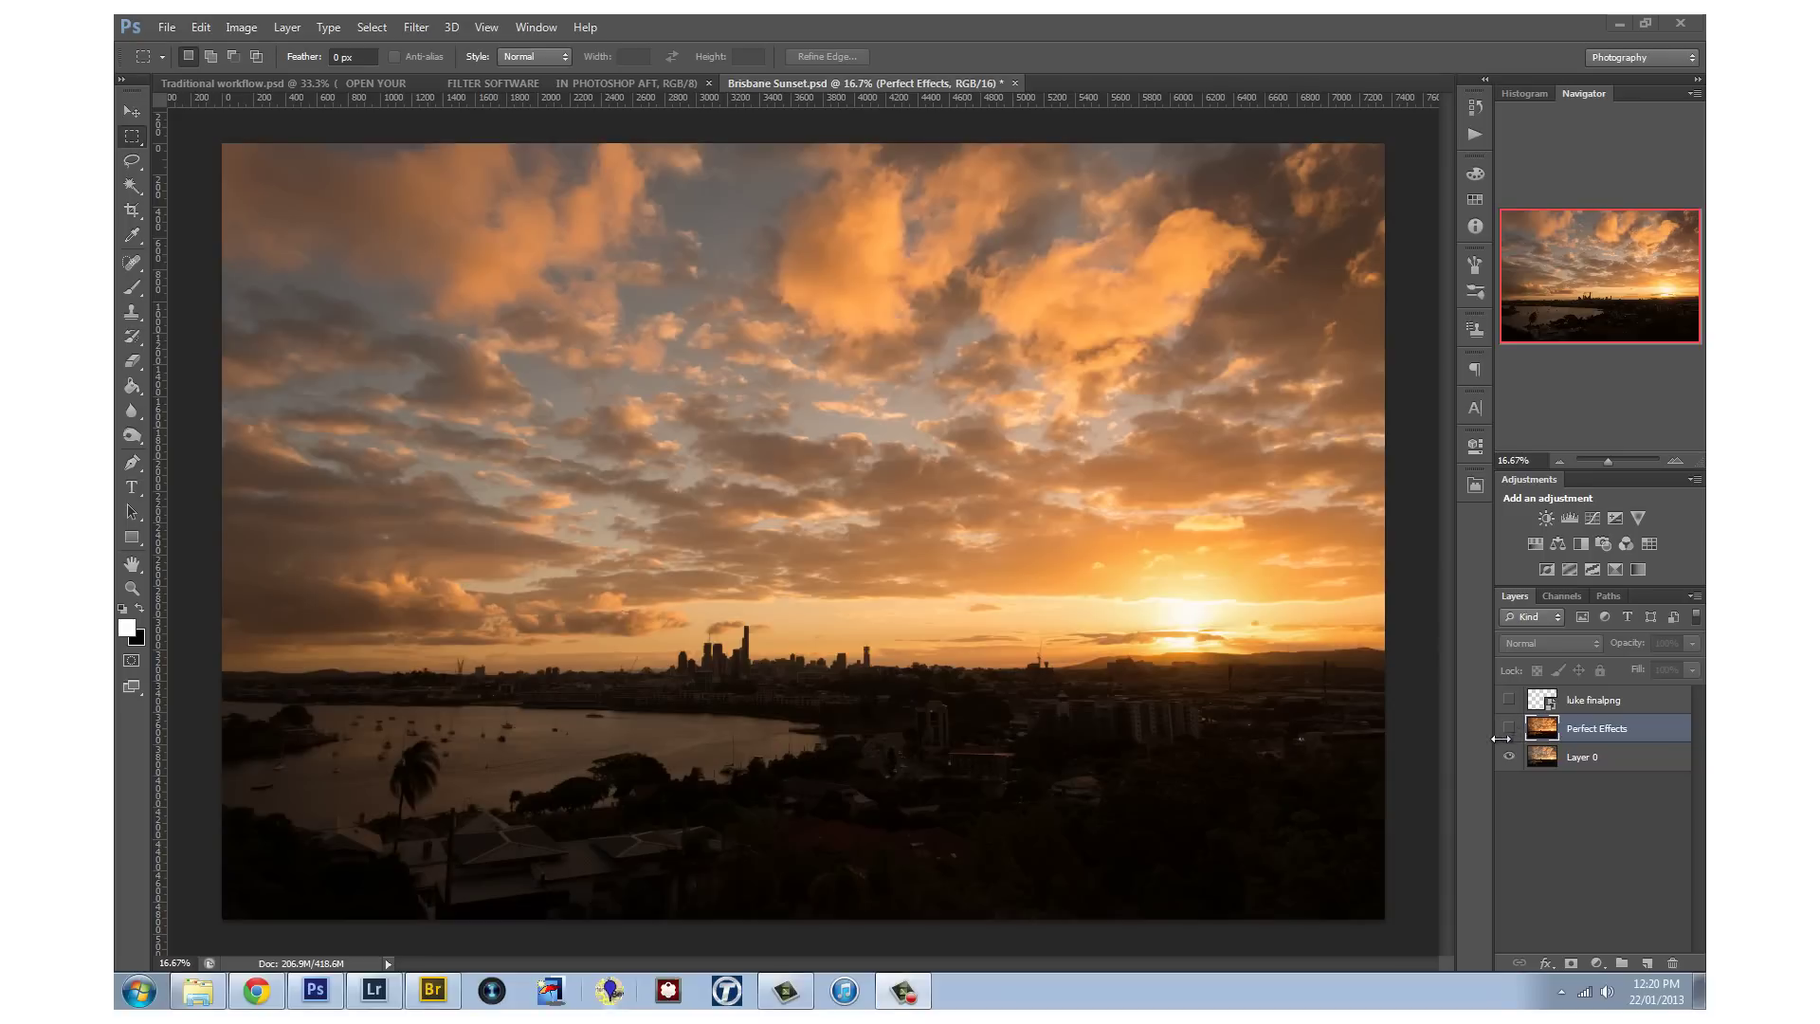
# Select Layer 0 in the Brisbane Sunset document and toggle the Perfect Effects layer's visibility to compare before and after
pyautogui.click(1573, 763)
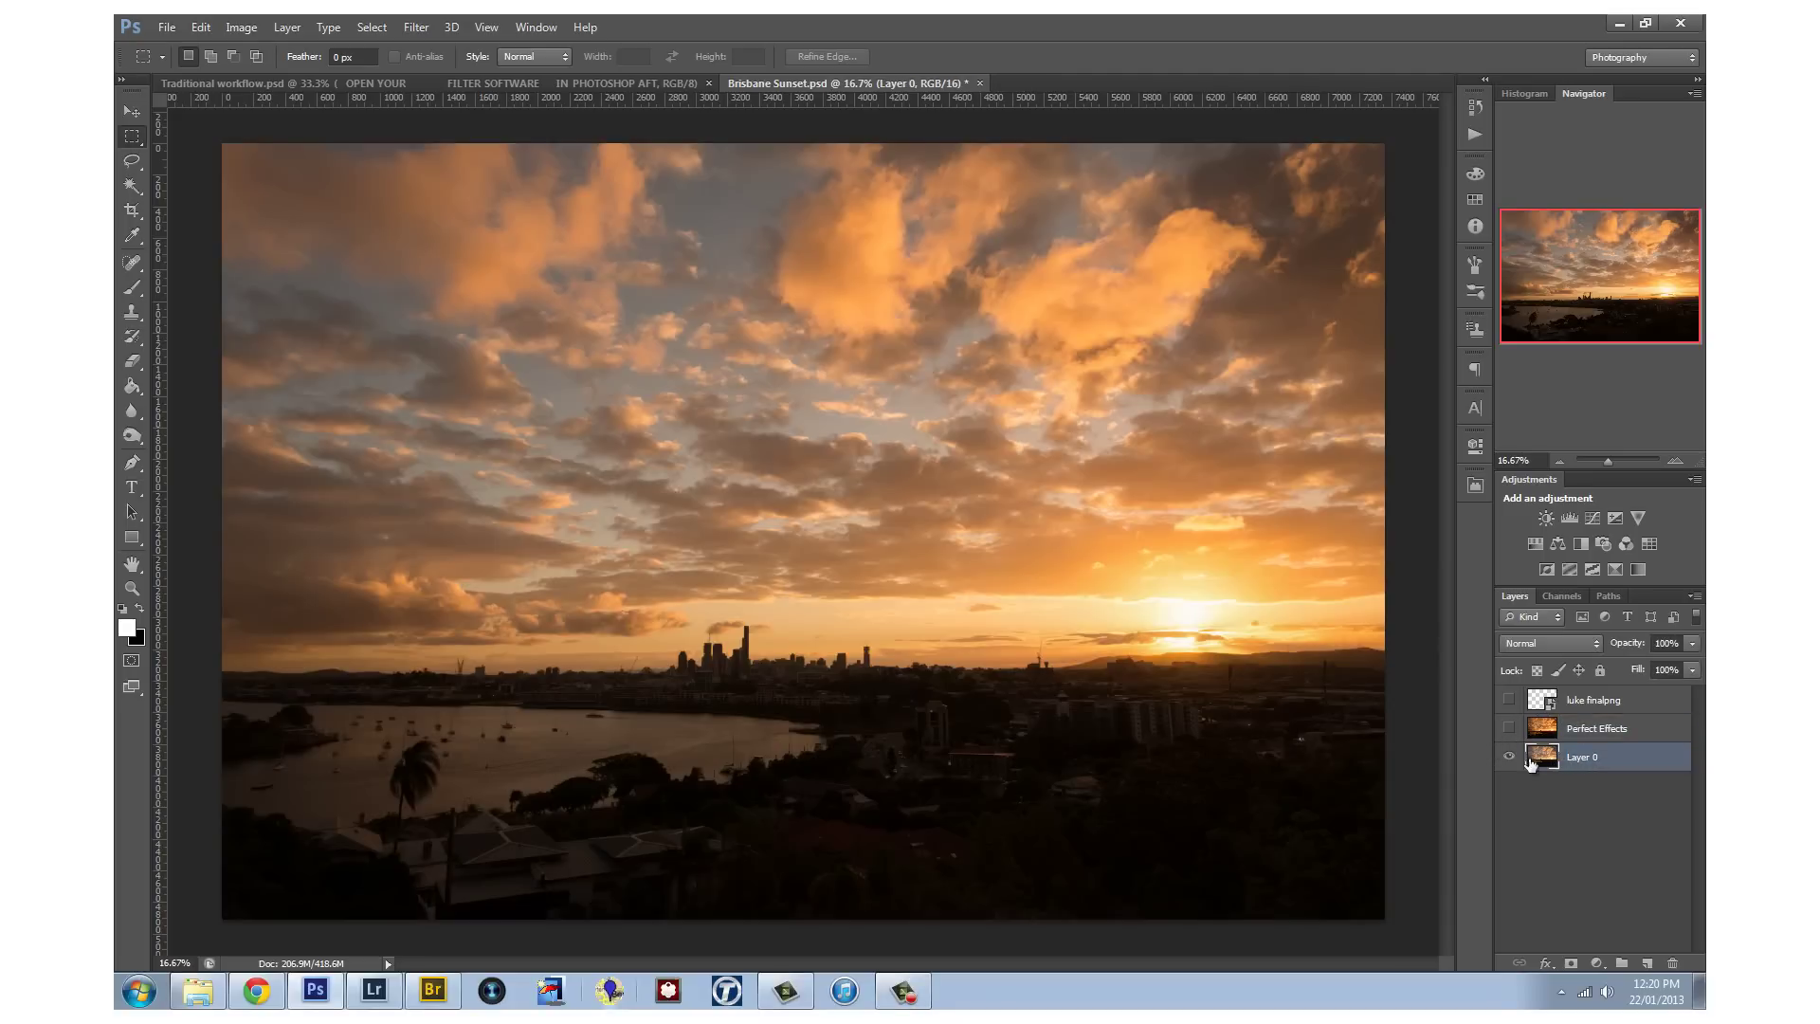
pyautogui.click(1509, 728)
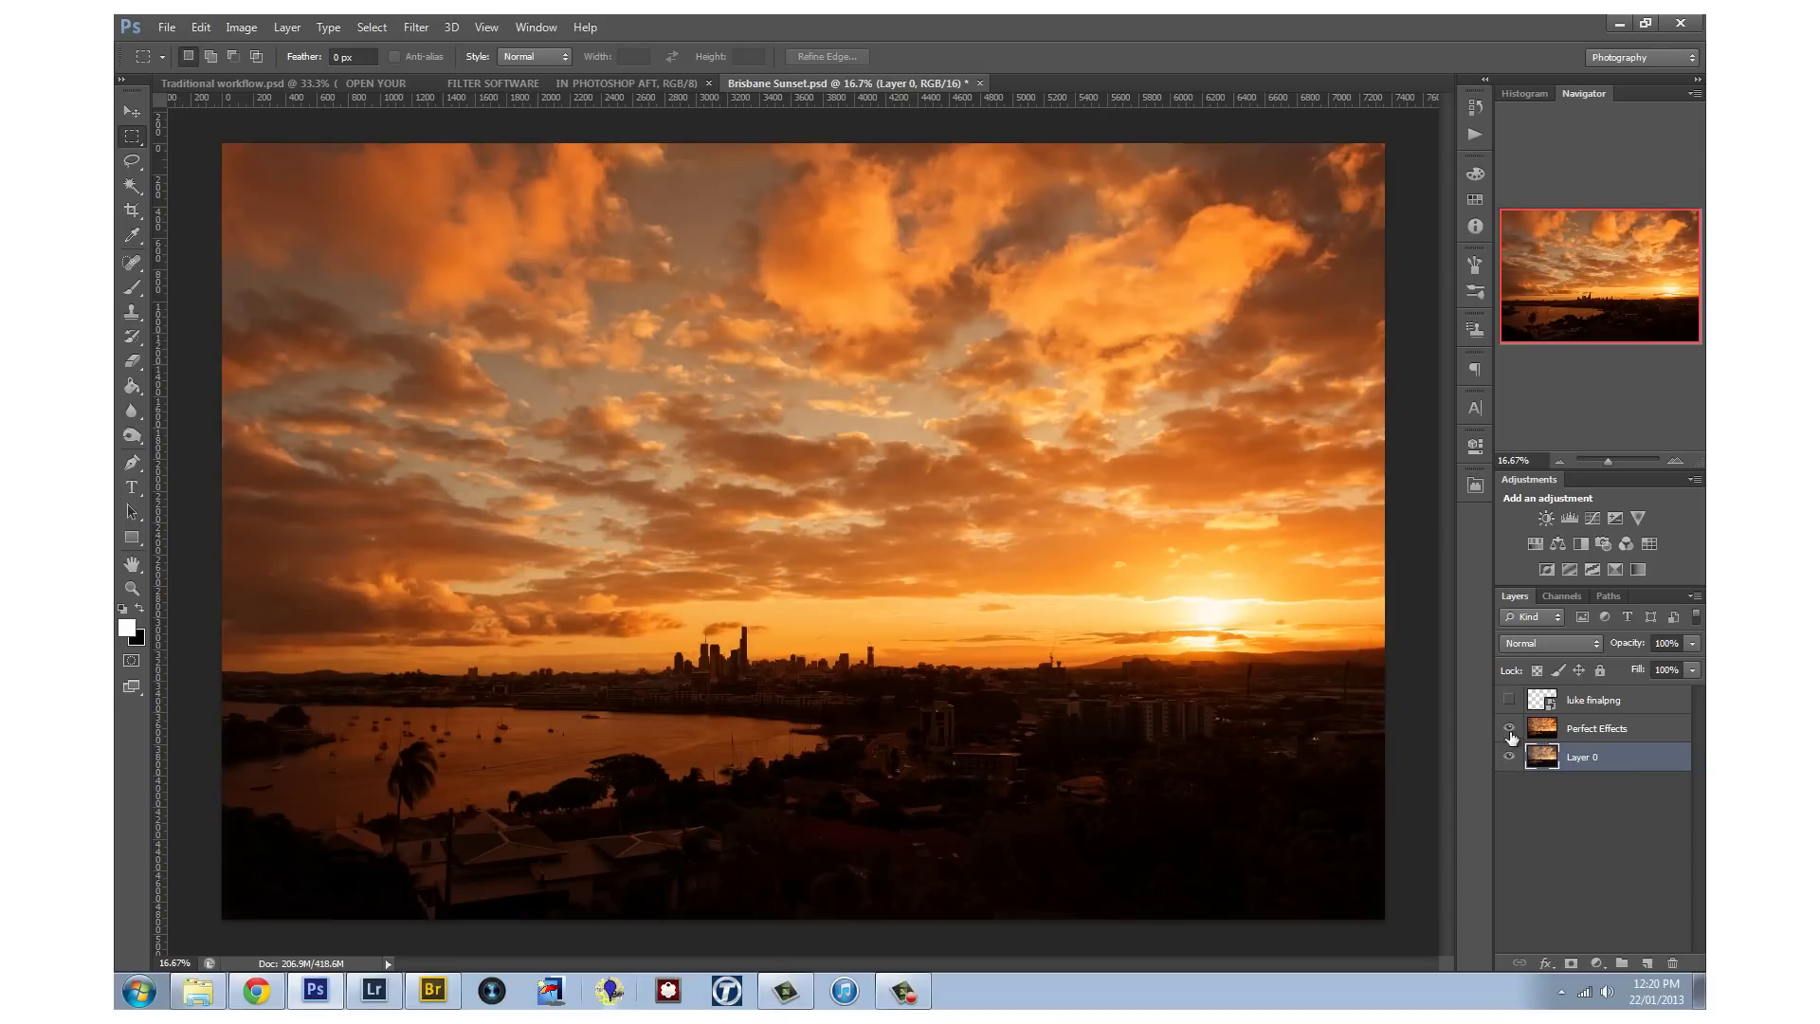
pyautogui.click(1509, 728)
pyautogui.click(1509, 728)
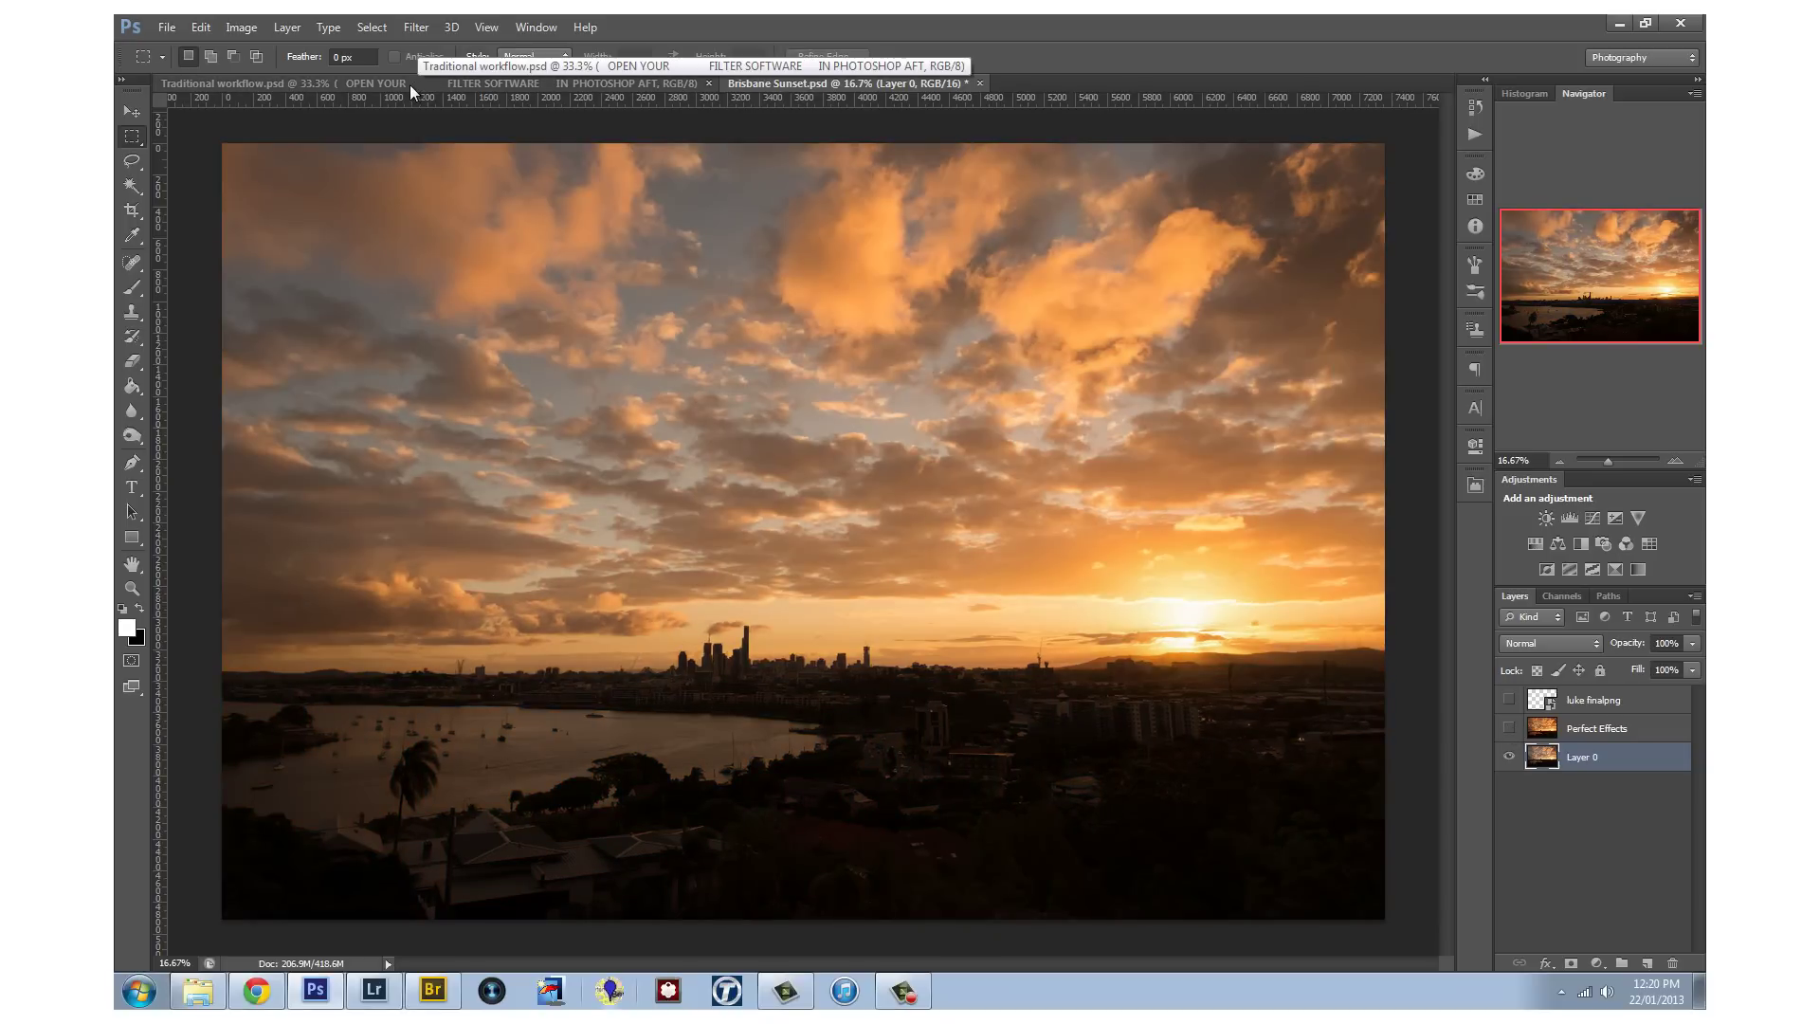
# Review the Traditional workflow diagram document, return to Brisbane Sunset and reselect Layer 0
pyautogui.click(411, 83)
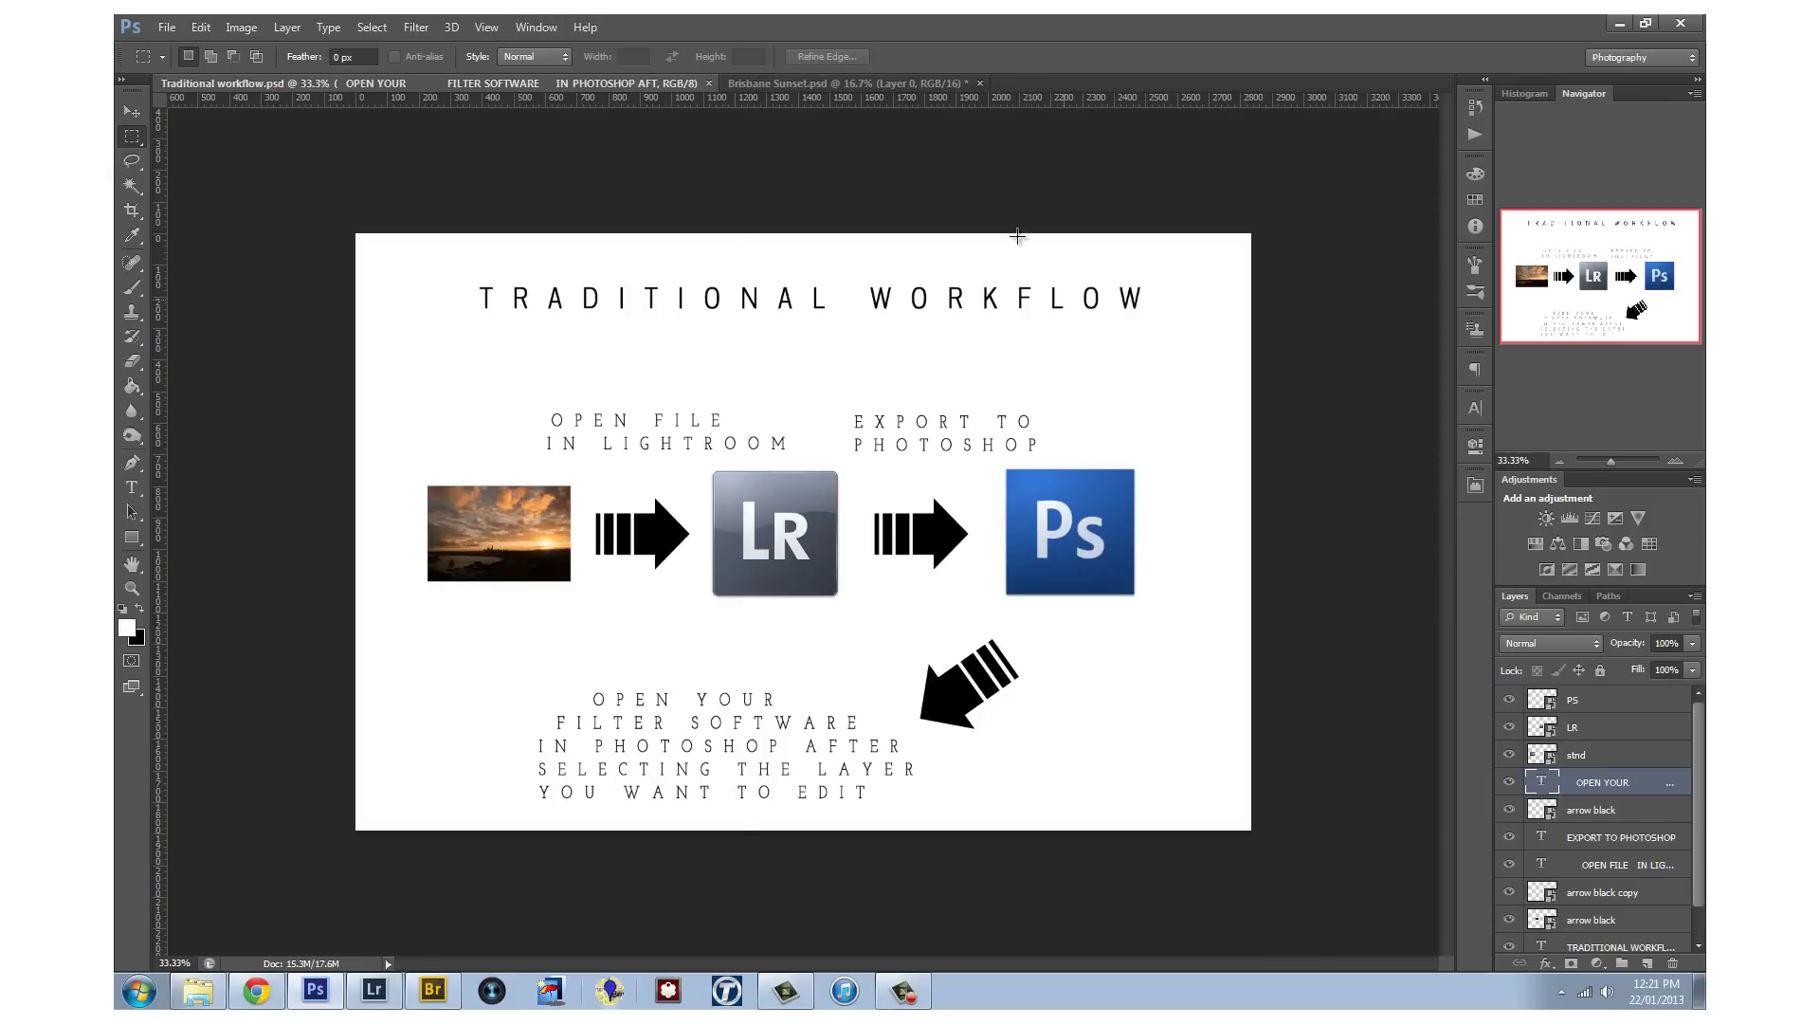
pyautogui.click(865, 83)
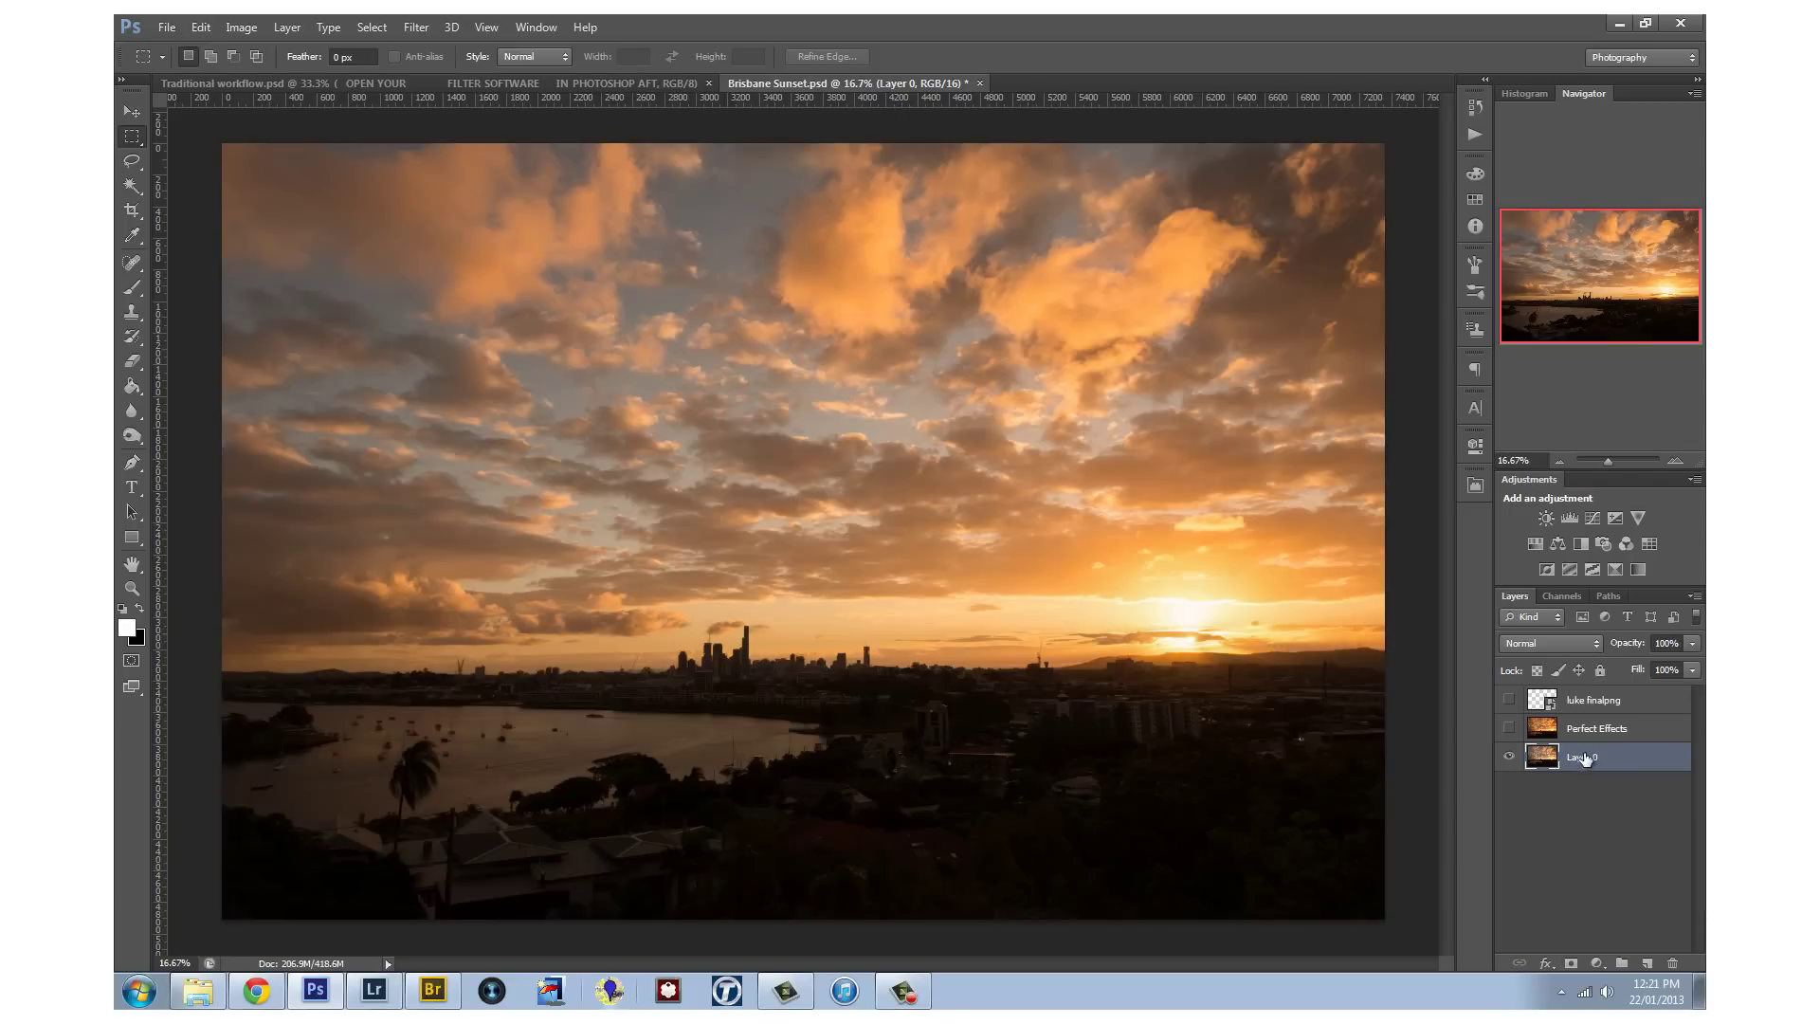
pyautogui.click(1588, 728)
pyautogui.click(1588, 761)
# Switch to Lightroom and send DSC_1317.jpg to Photoshop CS6 as a copy with Lightroom adjustments
pyautogui.click(396, 990)
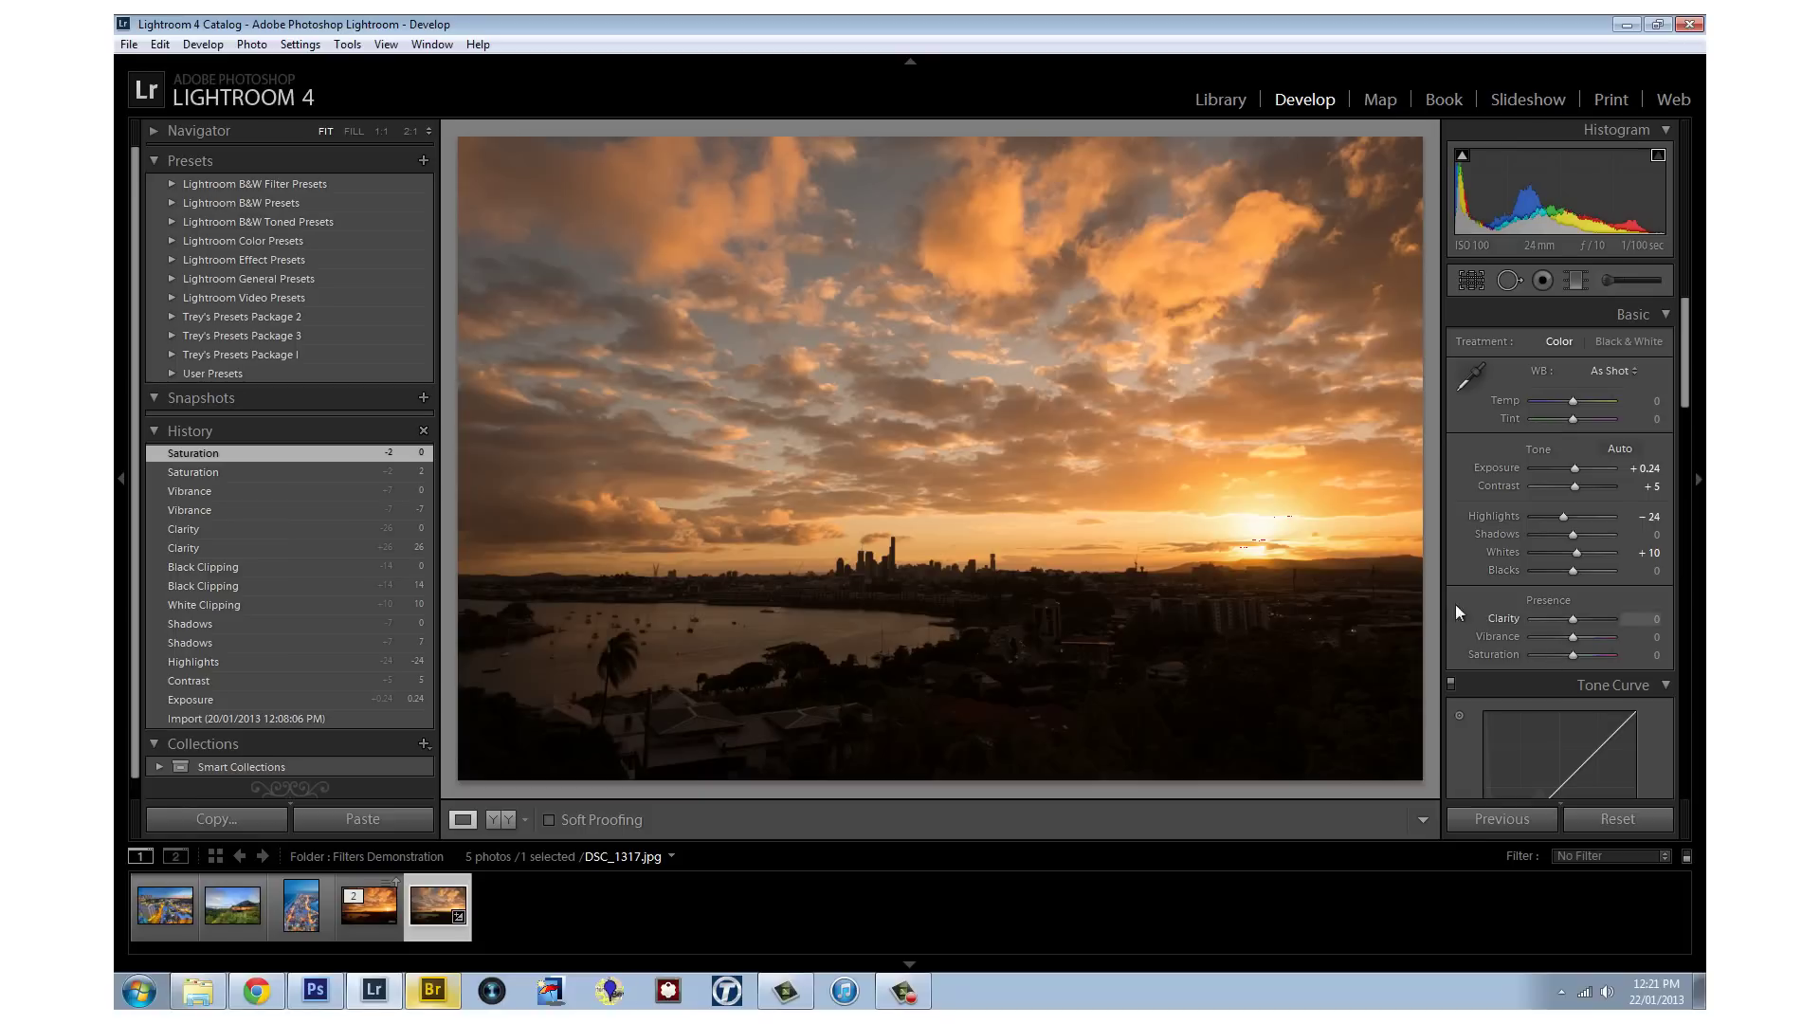
pyautogui.hotkey('shift', 's')
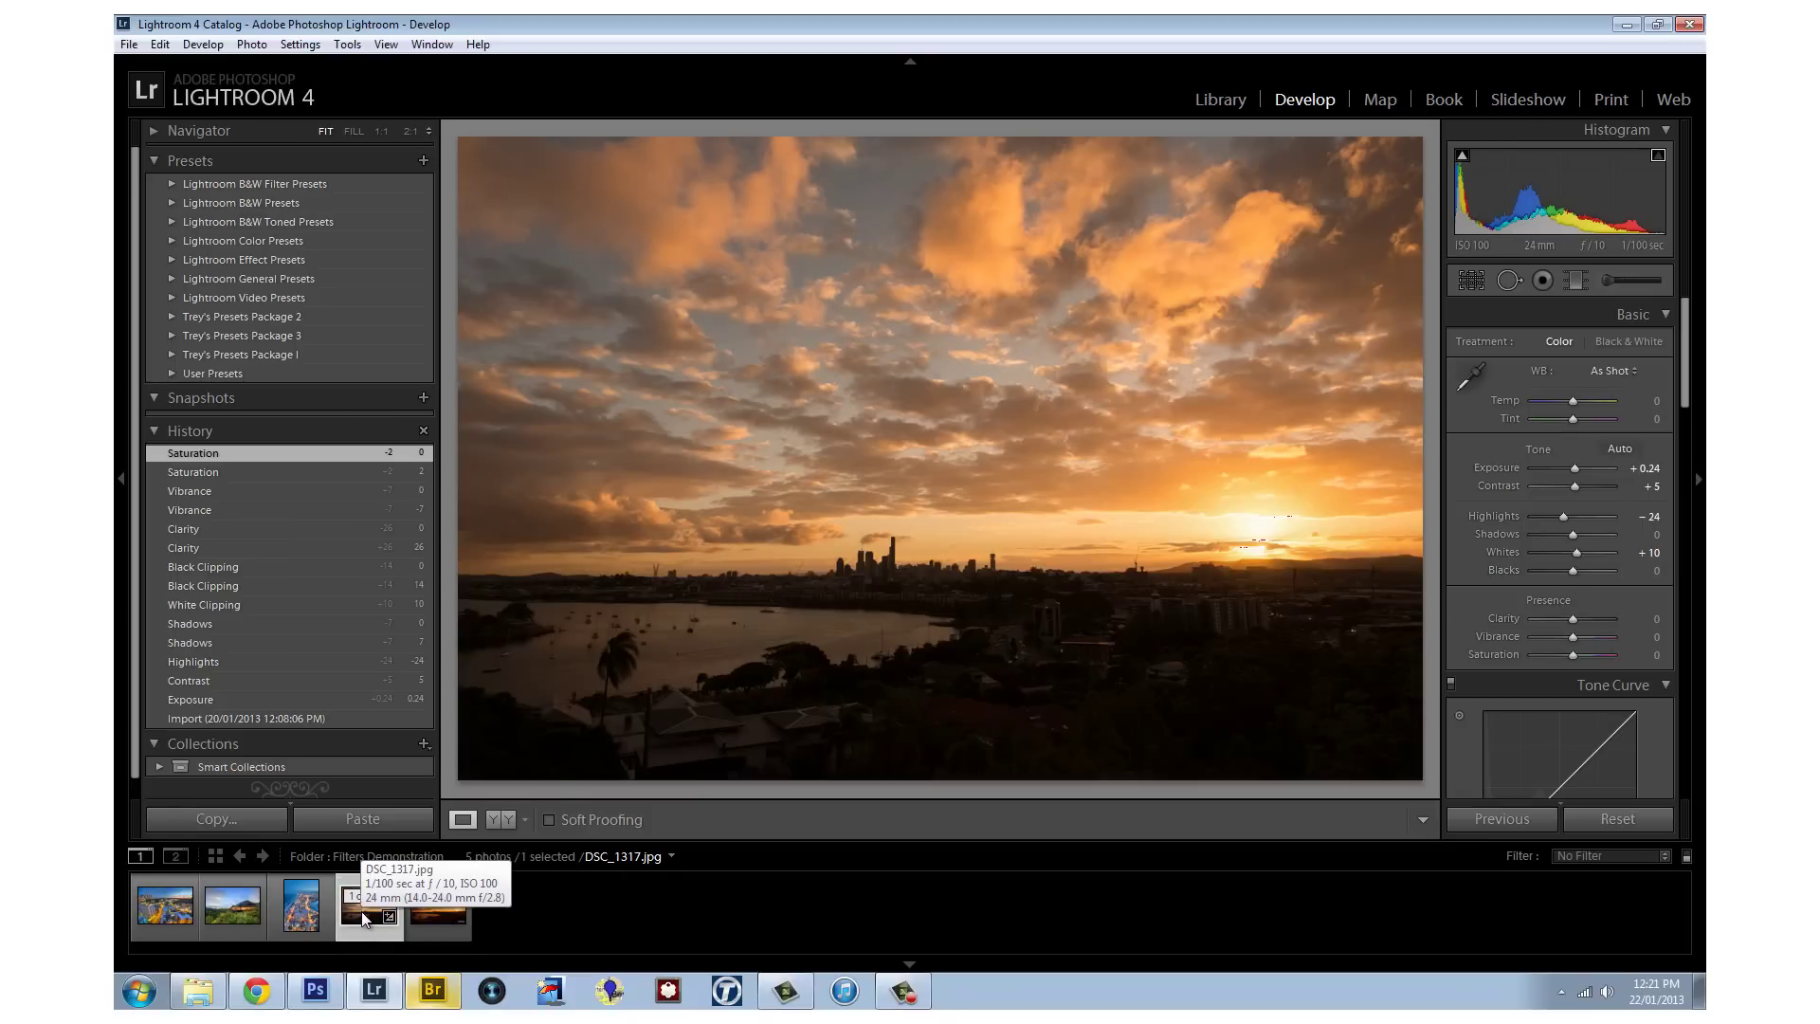
pyautogui.rightClick(363, 915)
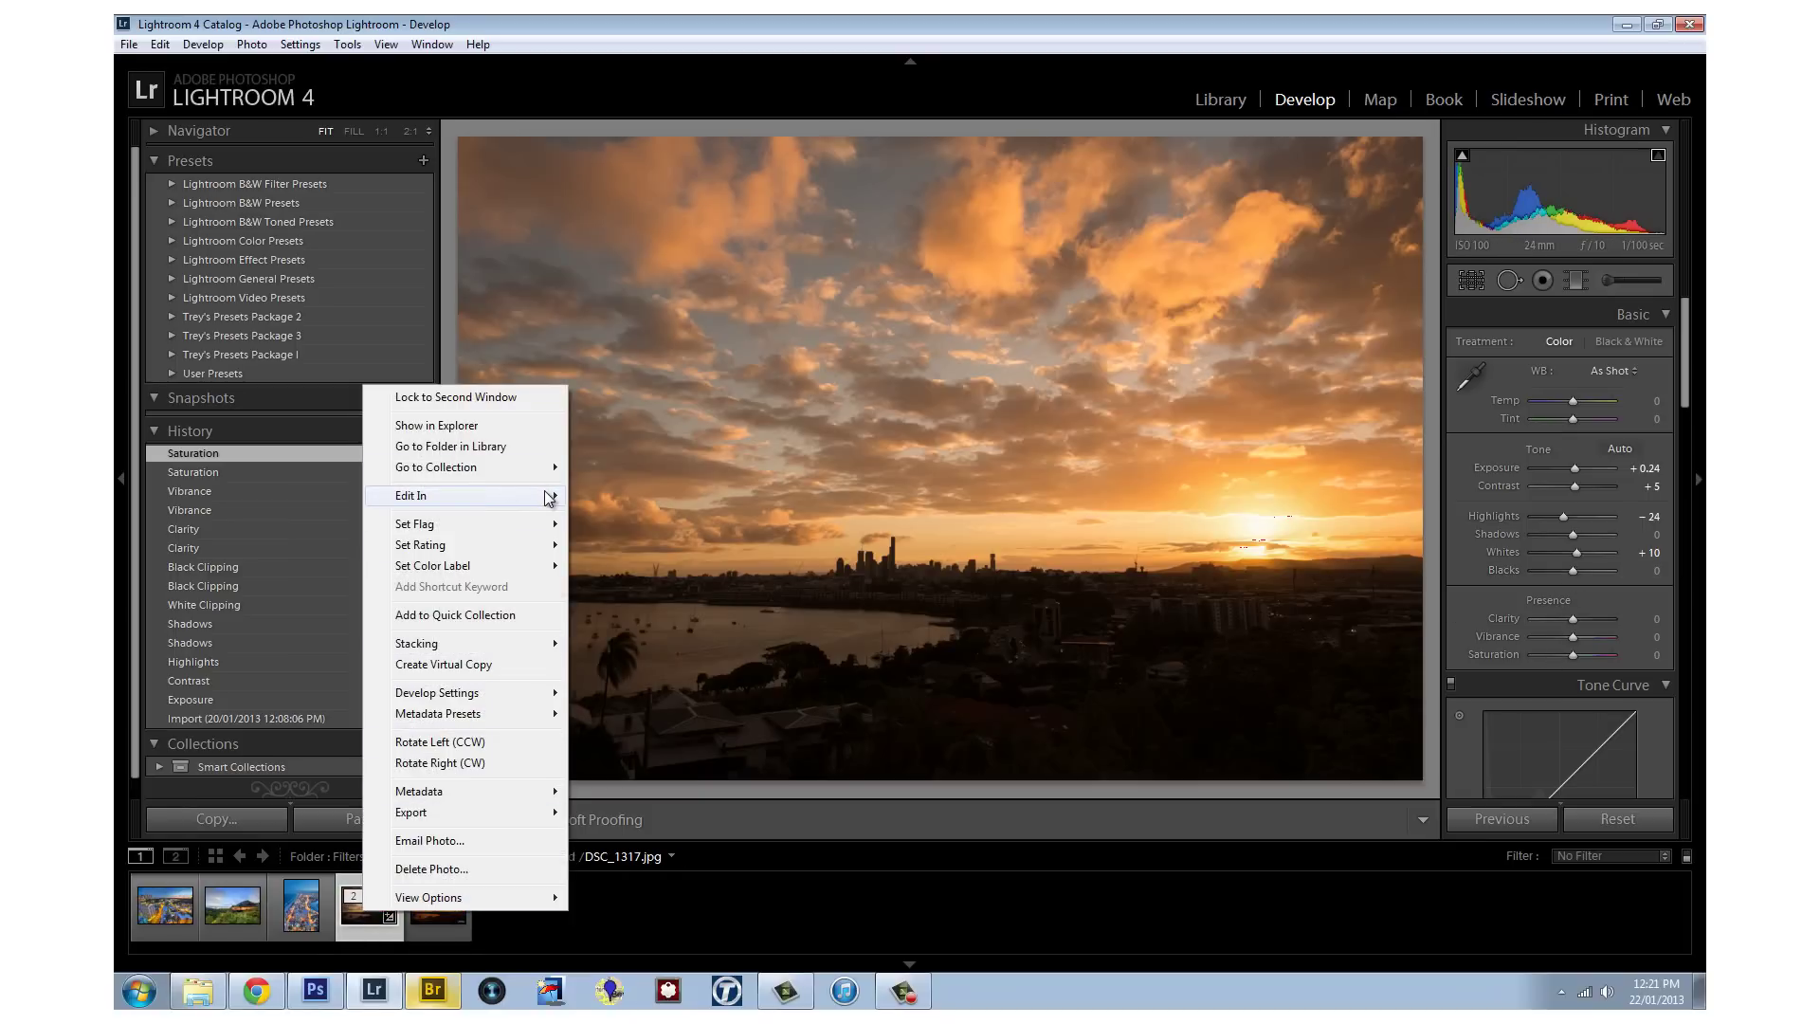
pyautogui.moveTo(550, 498)
pyautogui.click(701, 495)
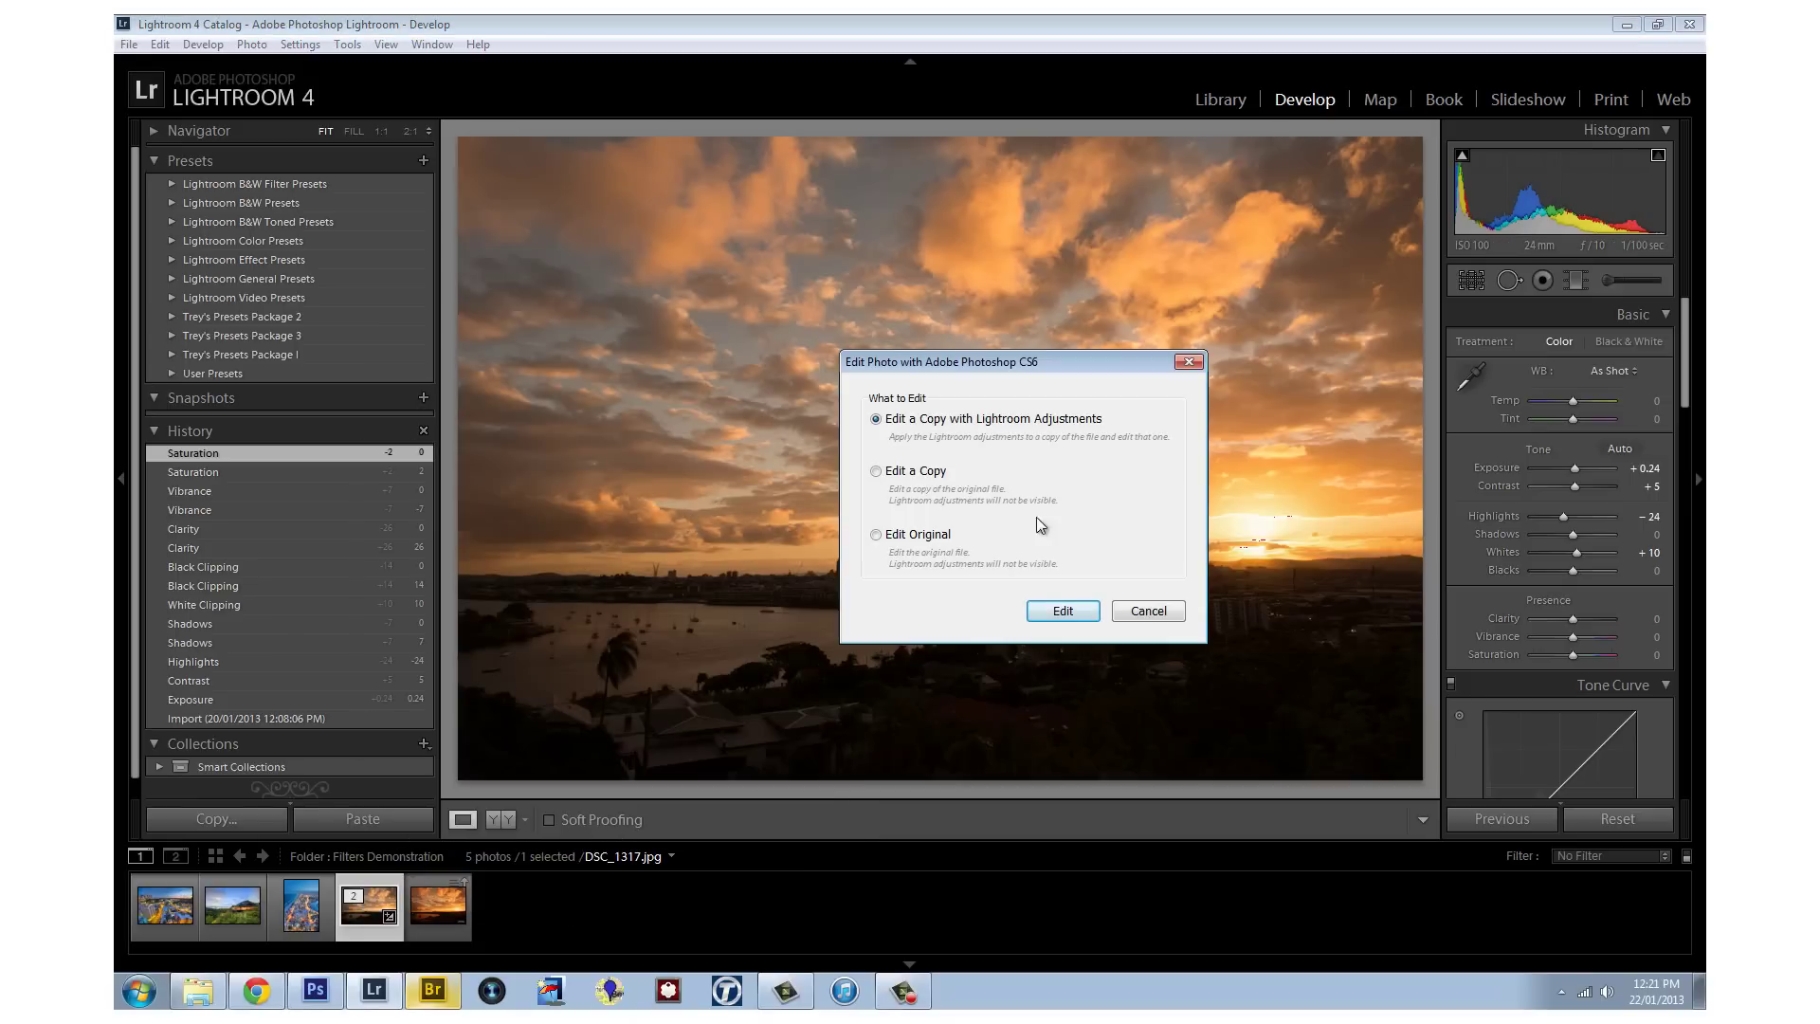
pyautogui.click(1063, 611)
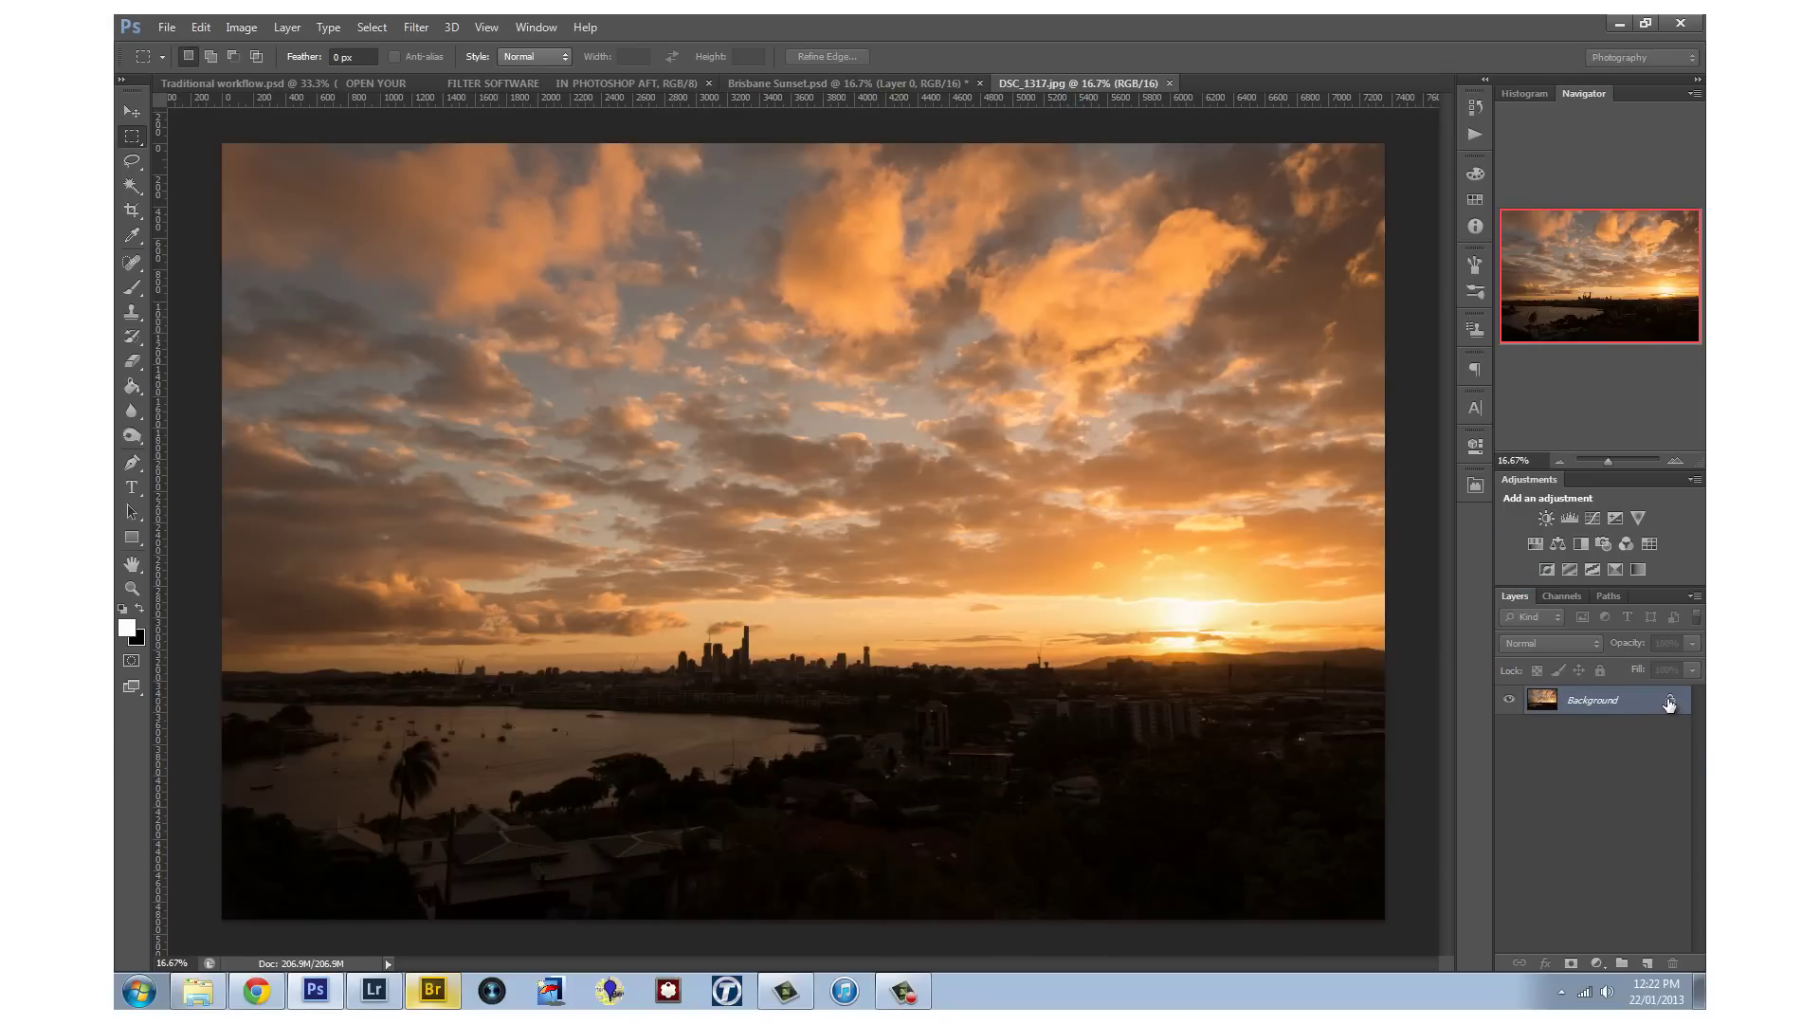
# Convert the locked Background into the regular layer Layer 0 and launch Perfect Effects 4 on it
pyautogui.doubleClick(1669, 702)
pyautogui.click(1152, 339)
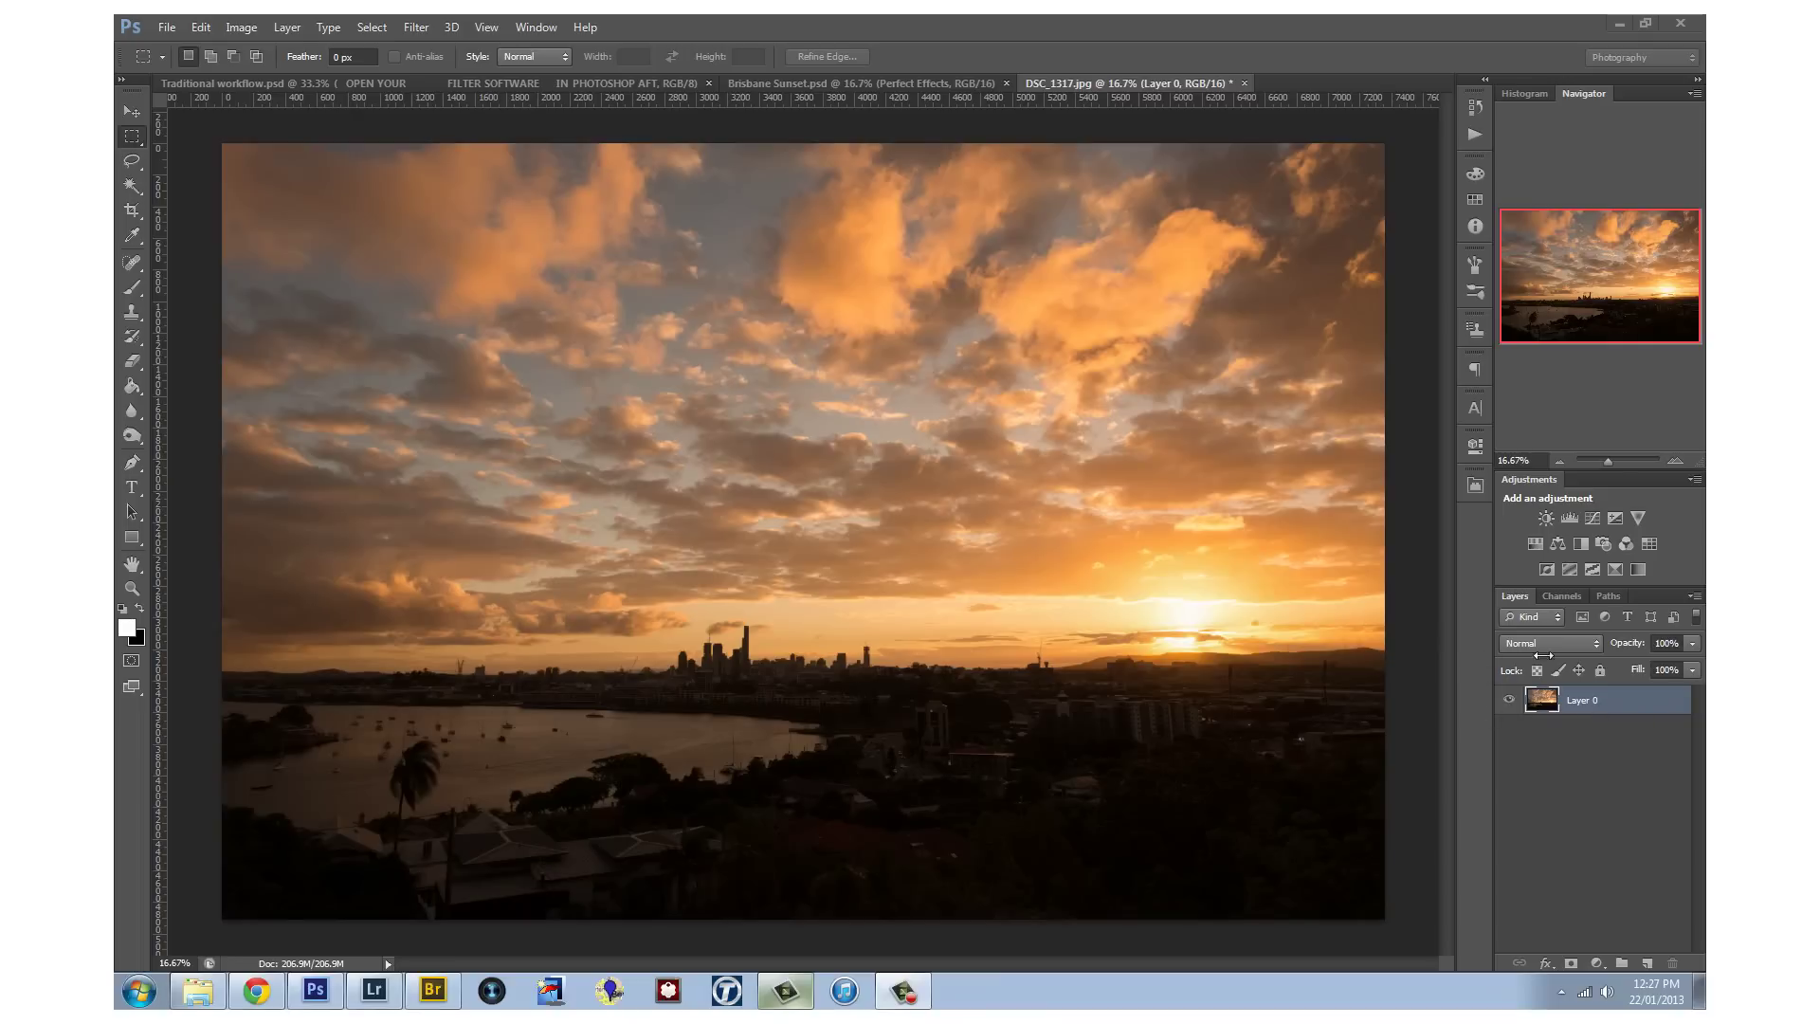
pyautogui.click(1471, 487)
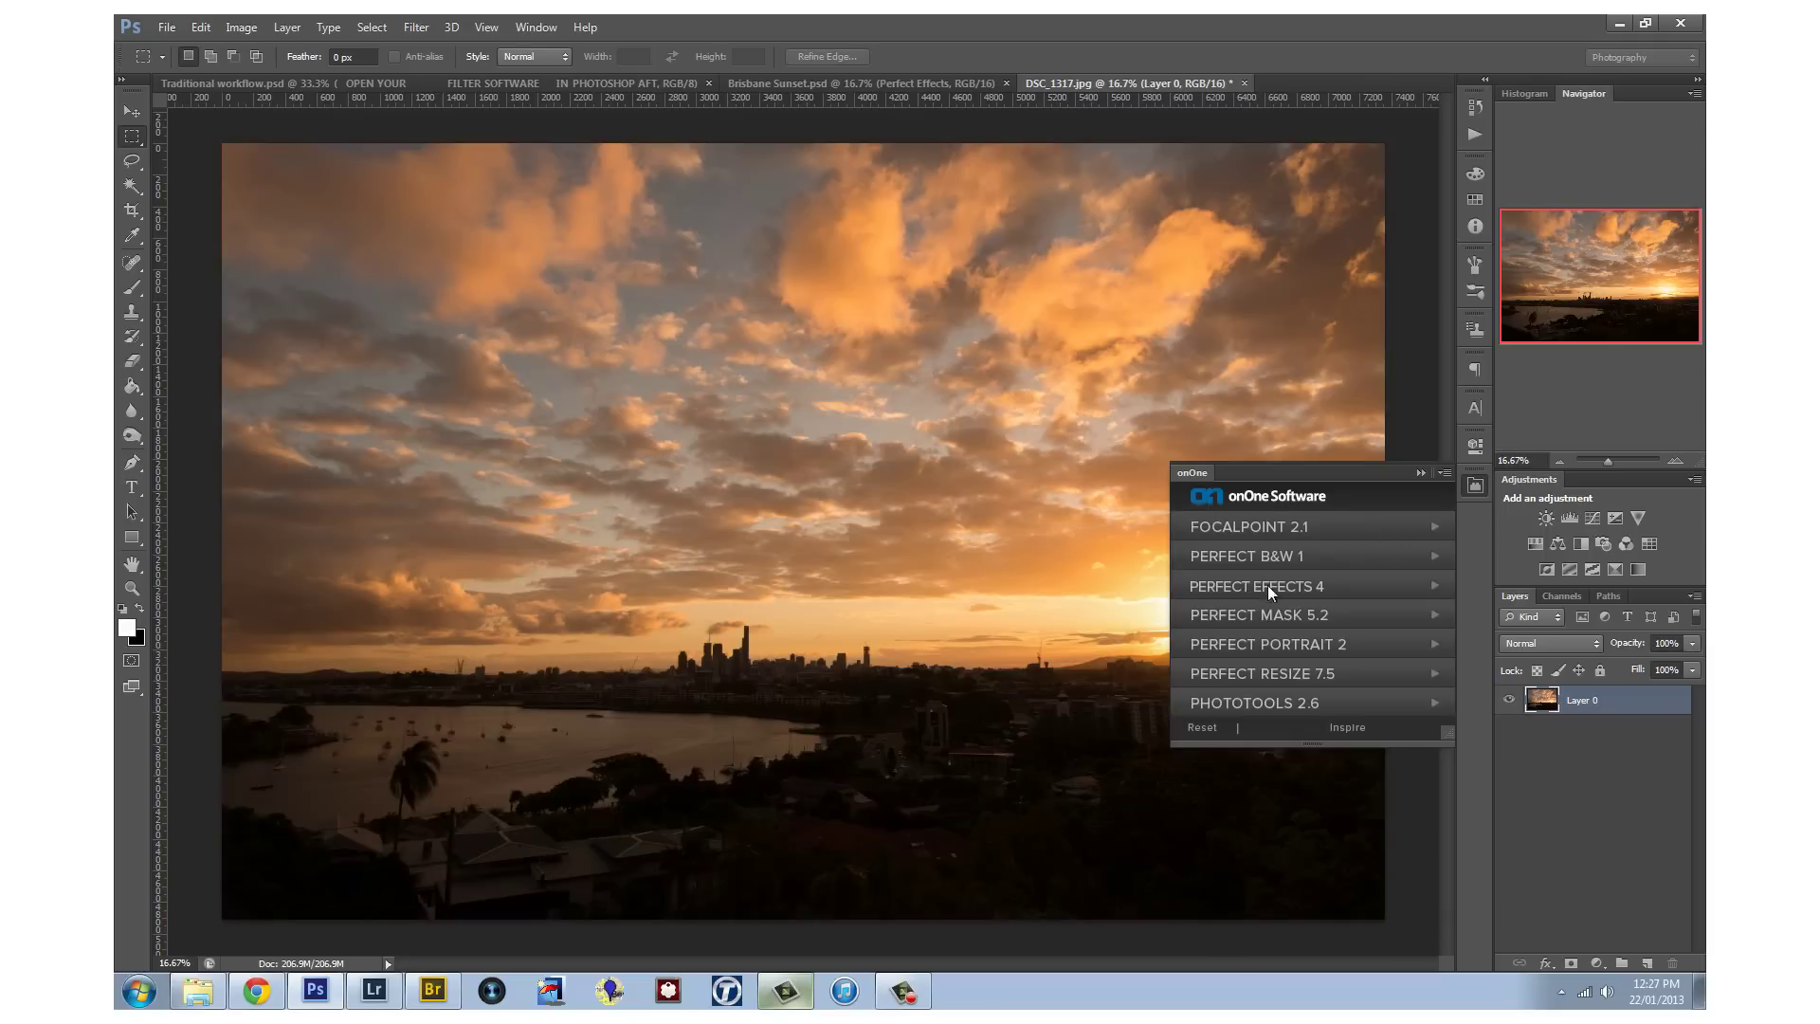
pyautogui.click(1289, 586)
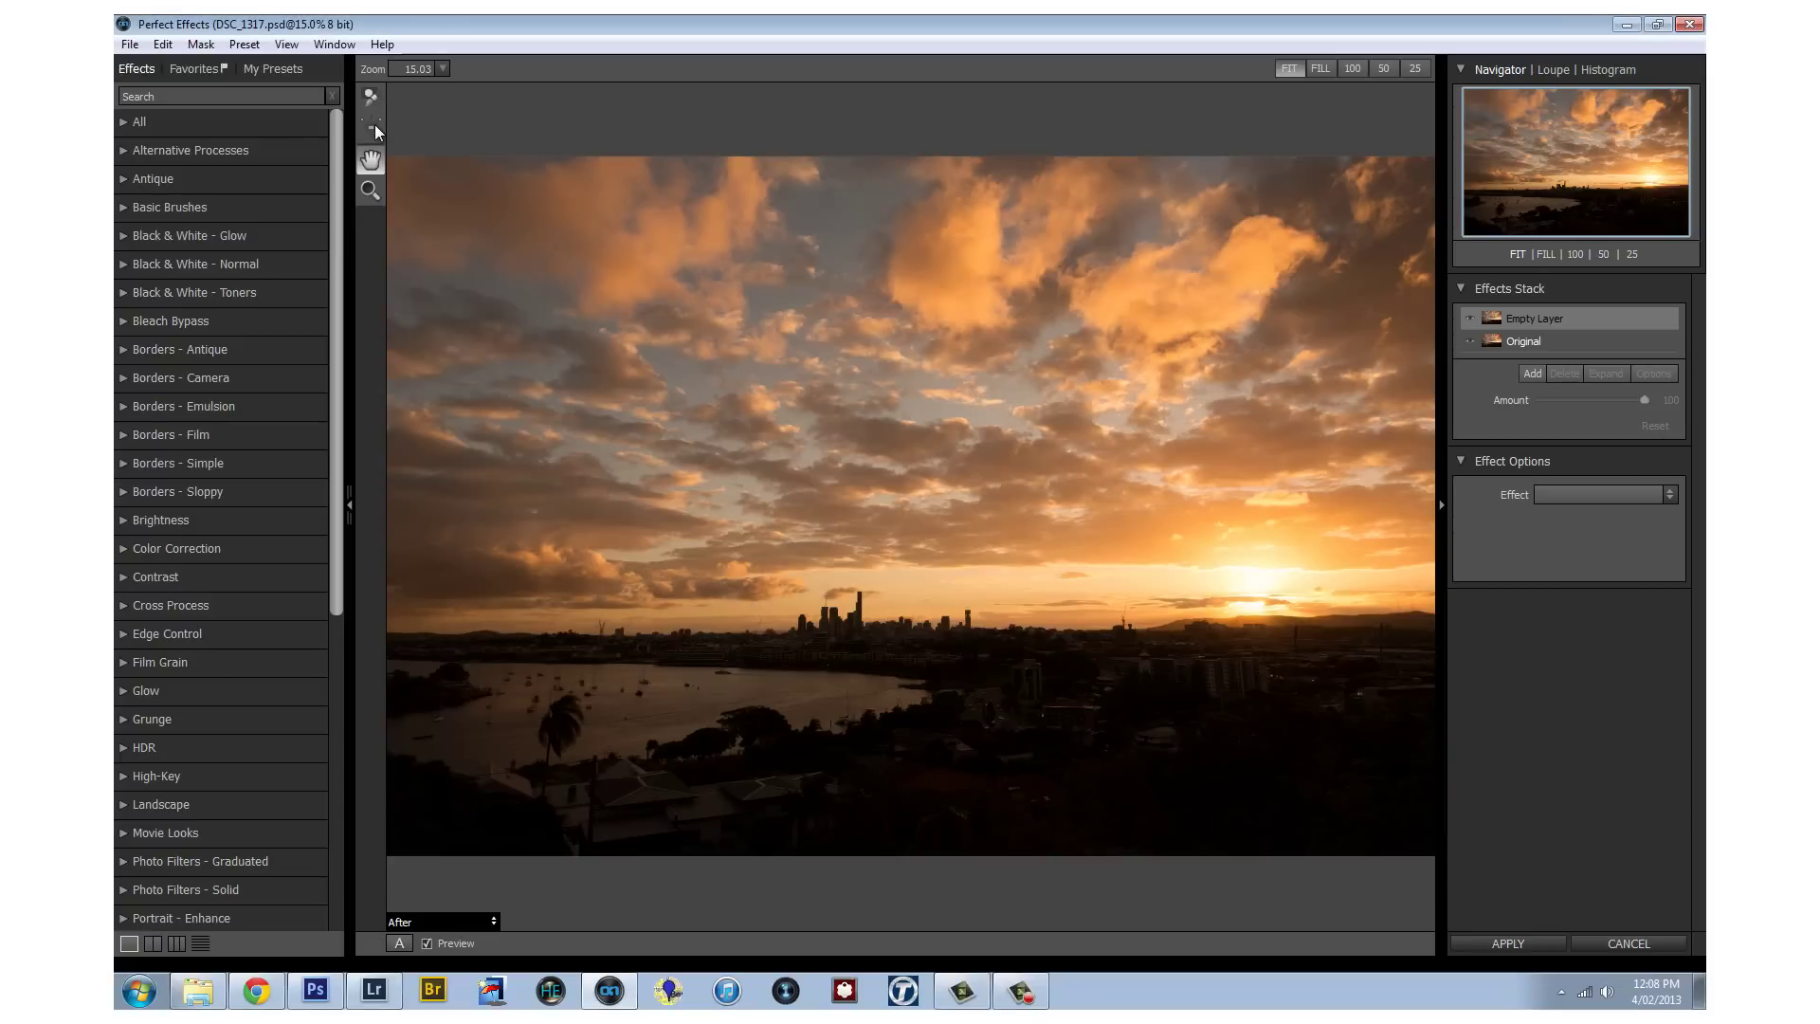
# Keep the preview mode on After and browse the Borders - Emulsion and Borders - Film effect previews
pyautogui.click(491, 920)
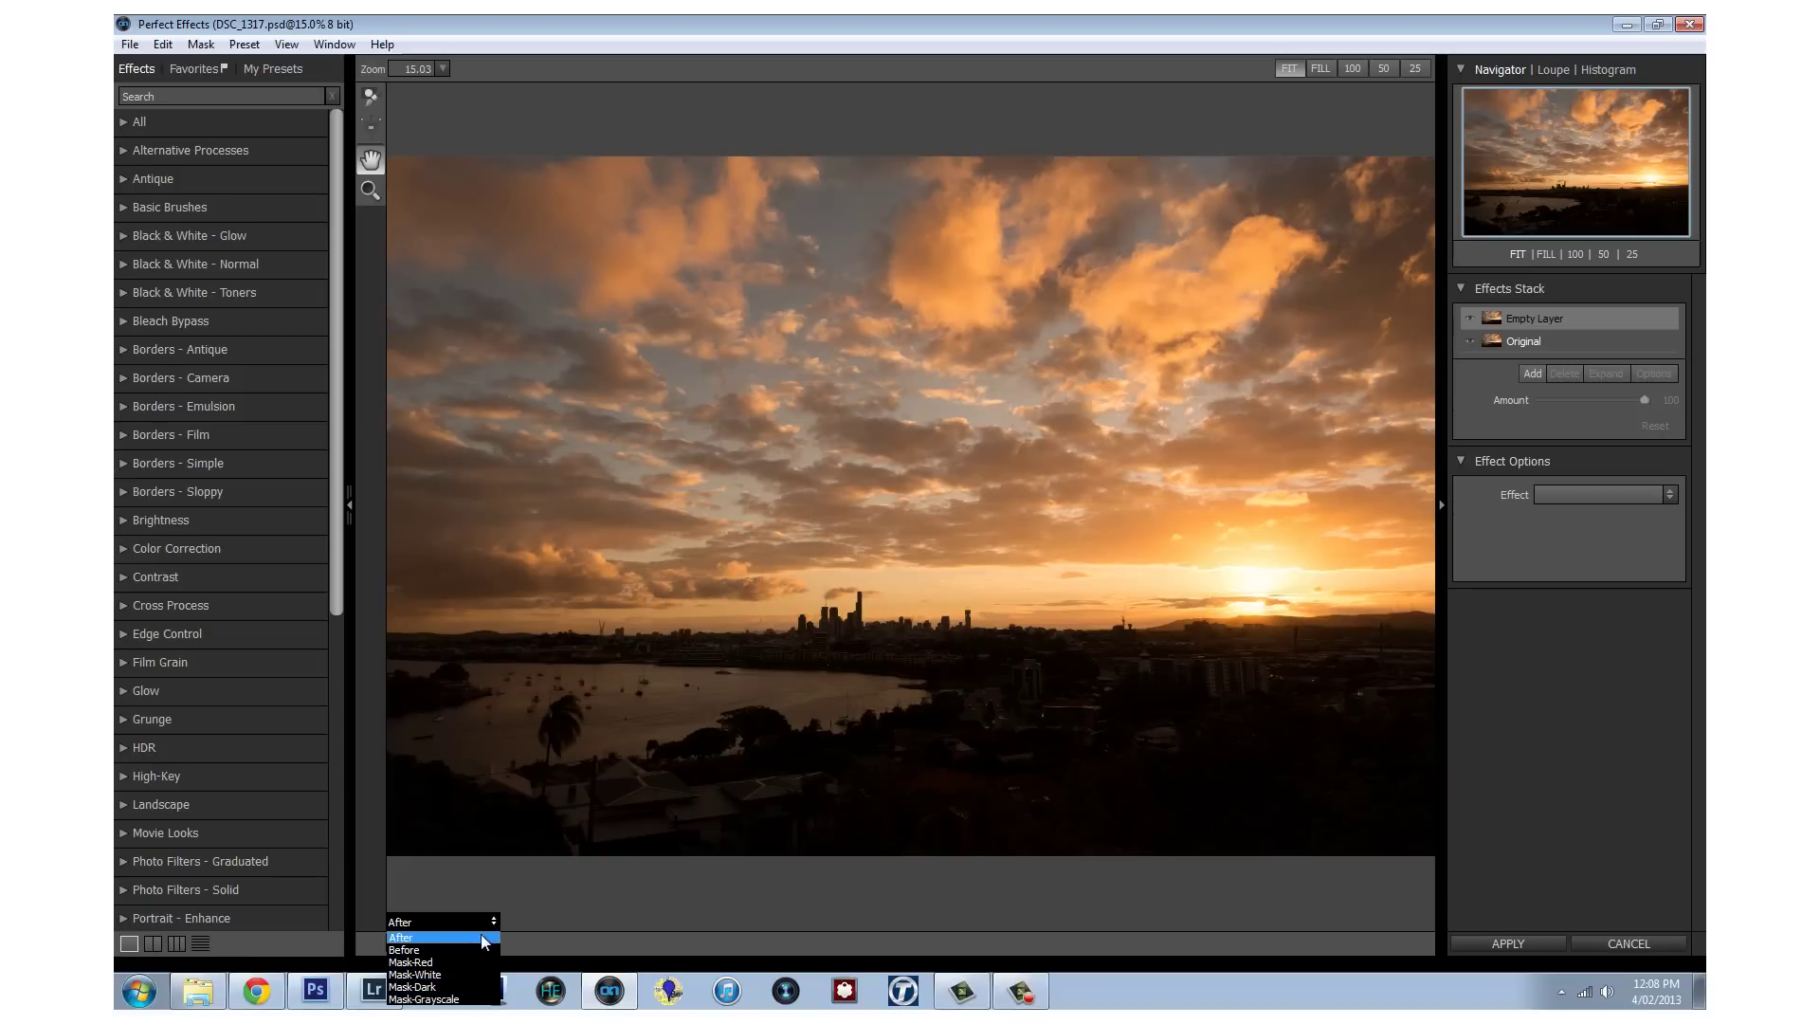
pyautogui.click(481, 937)
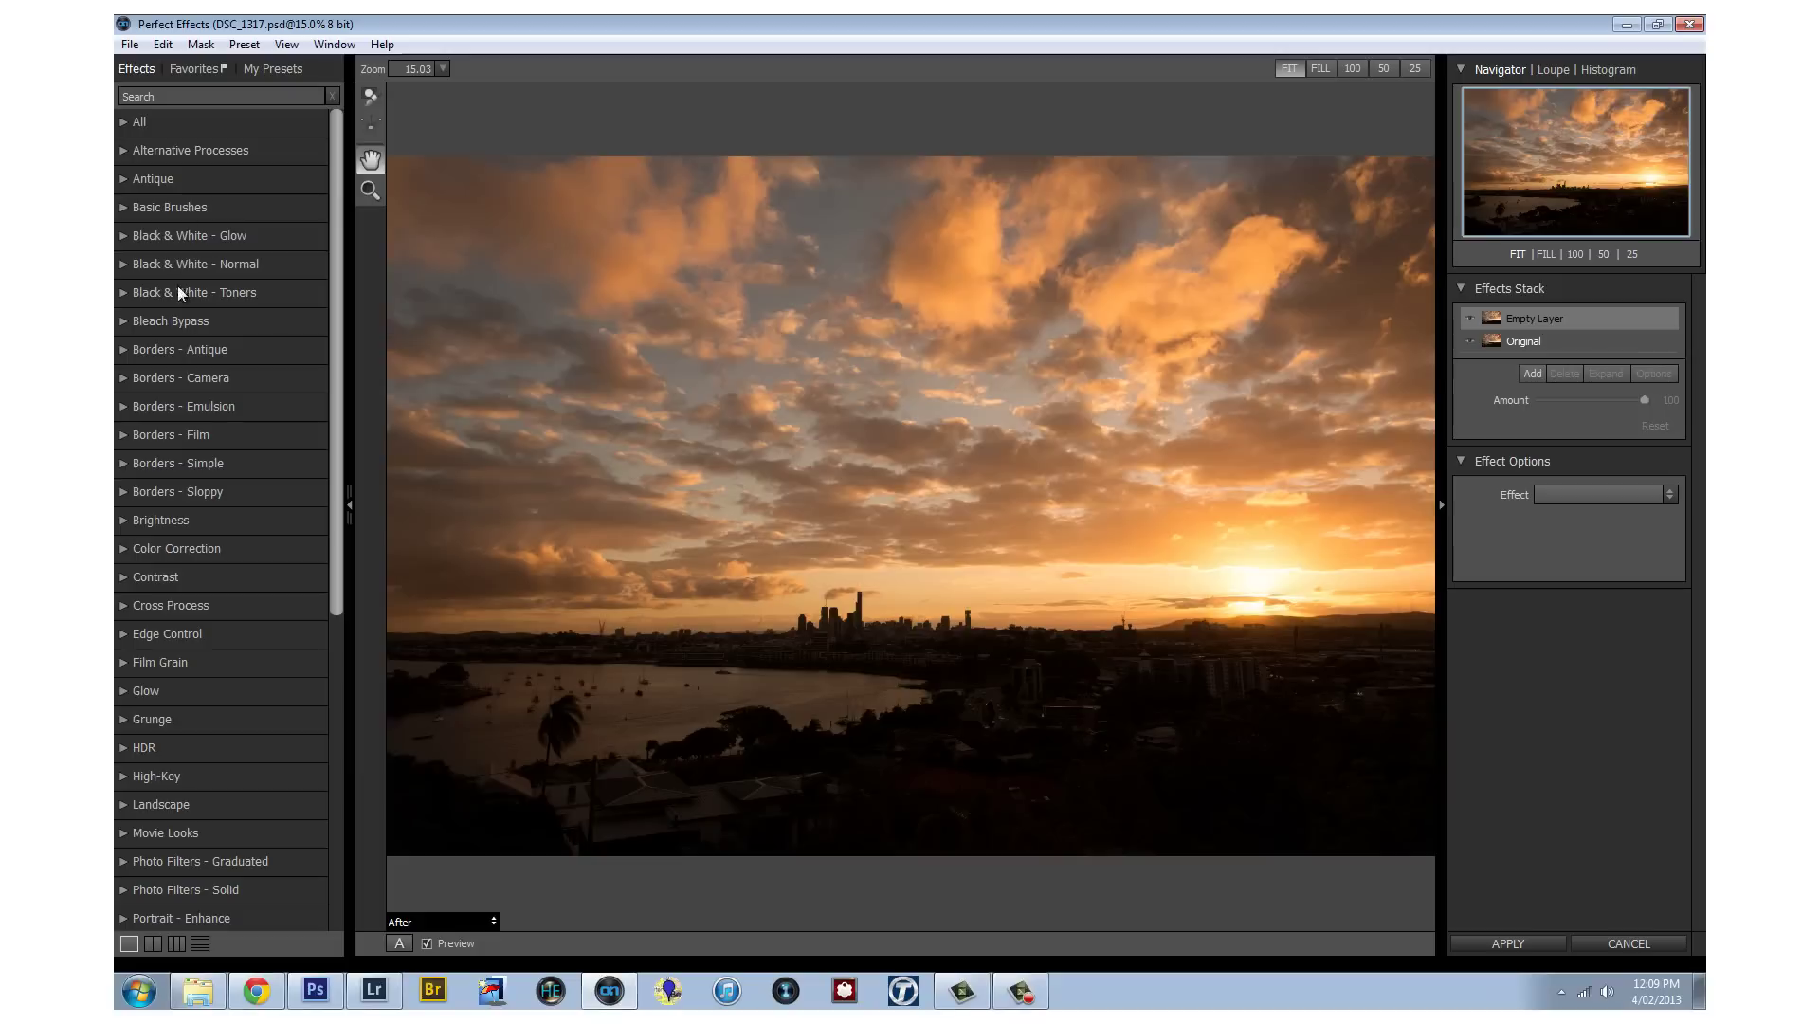
pyautogui.moveTo(337, 492)
pyautogui.mouseDown()
pyautogui.moveTo(326, 624)
pyautogui.moveTo(332, 506)
pyautogui.mouseUp()
pyautogui.click(118, 387)
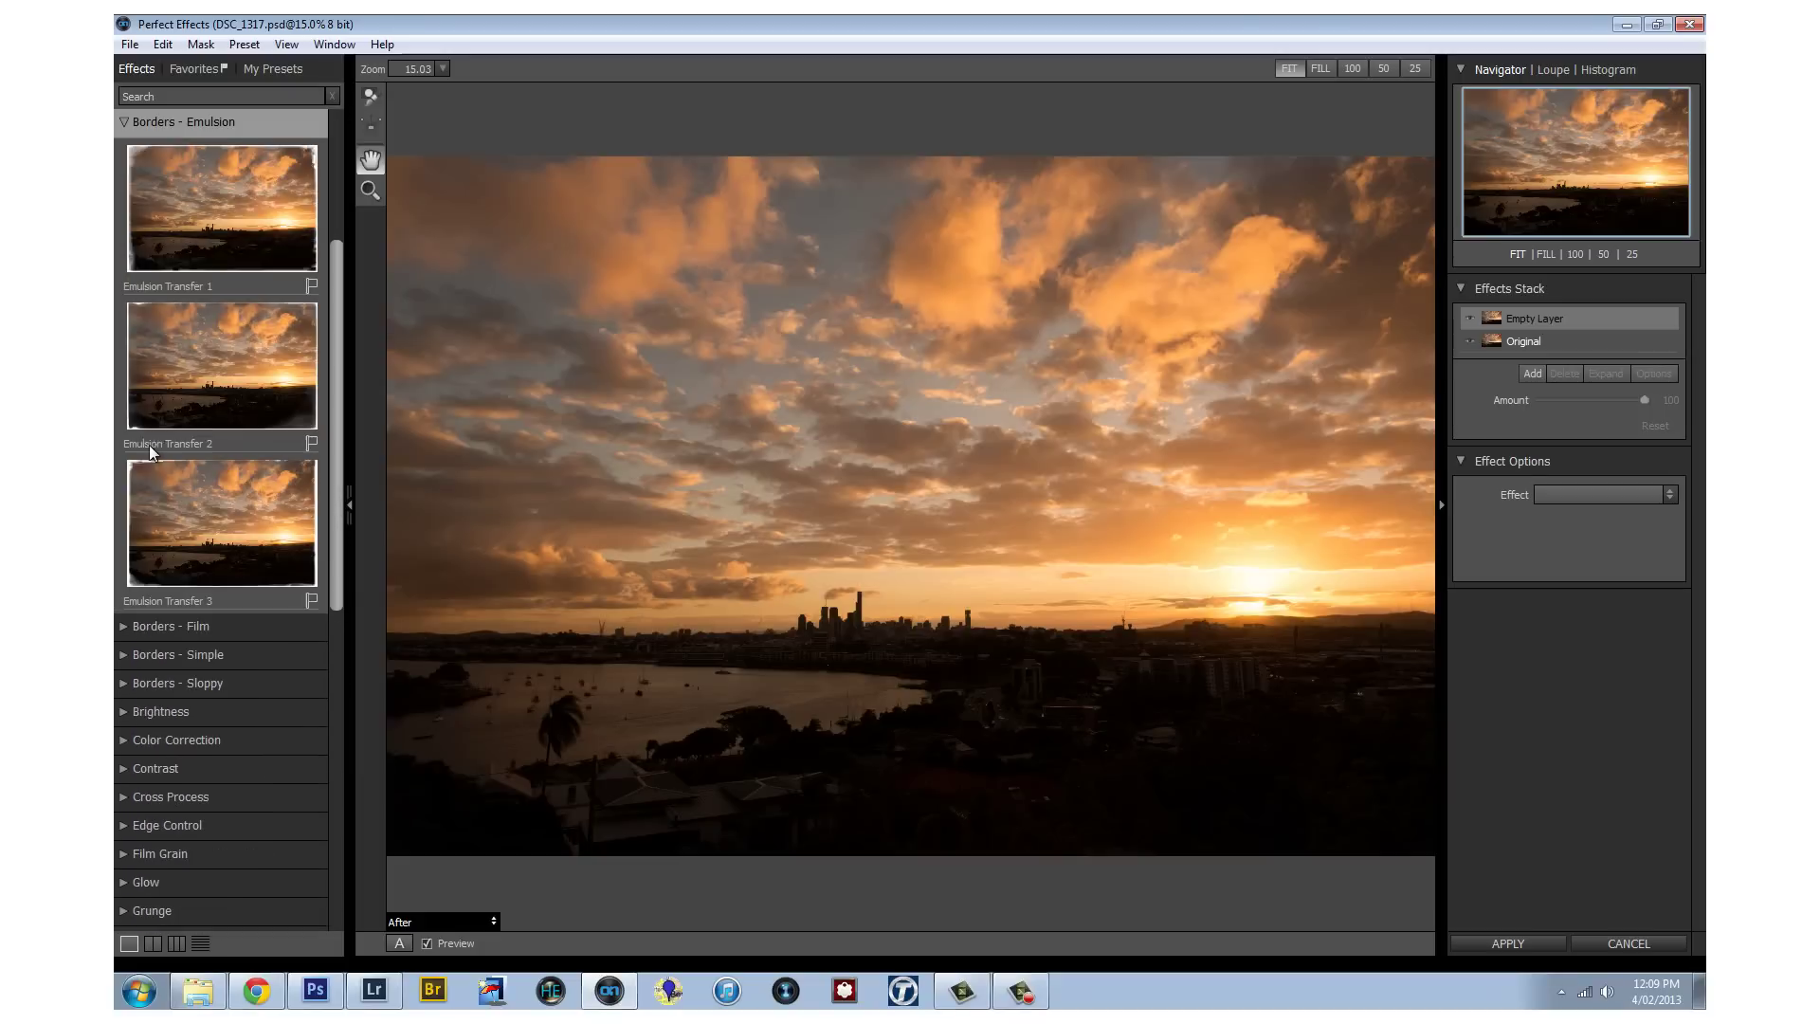
pyautogui.click(123, 627)
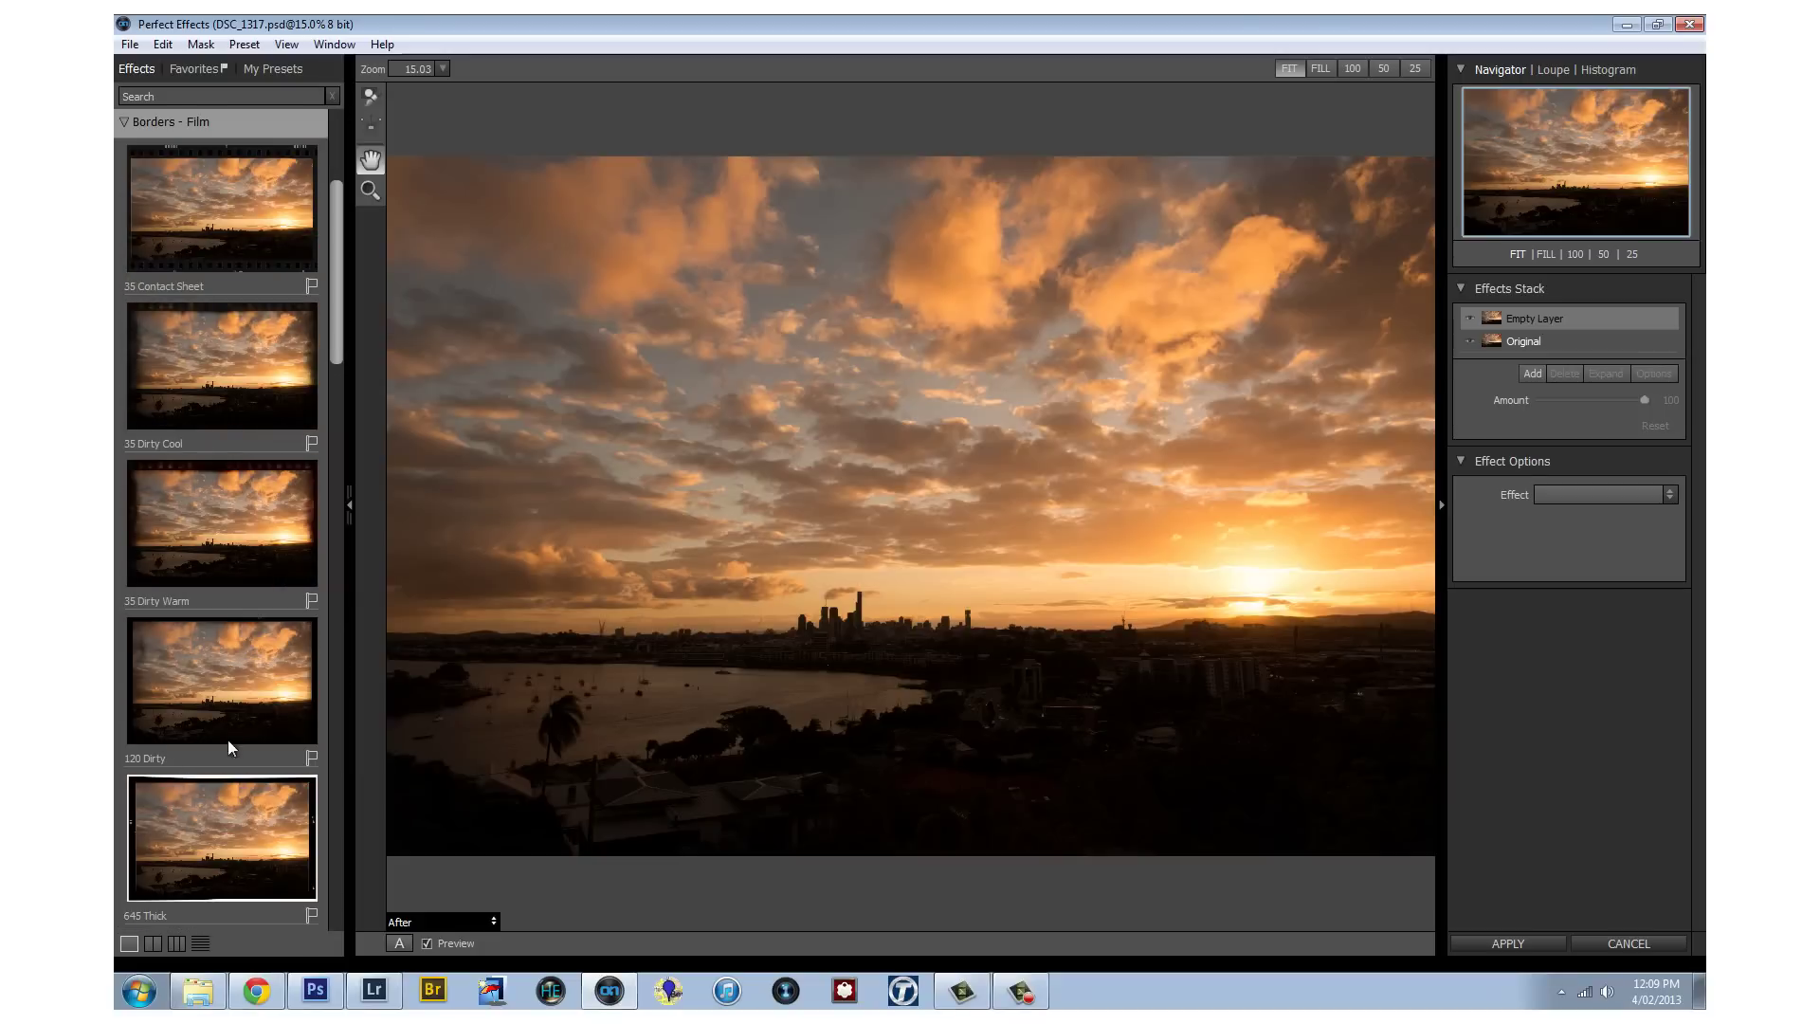
pyautogui.moveTo(330, 400); pyautogui.dragTo(327, 230)
pyautogui.click(128, 434)
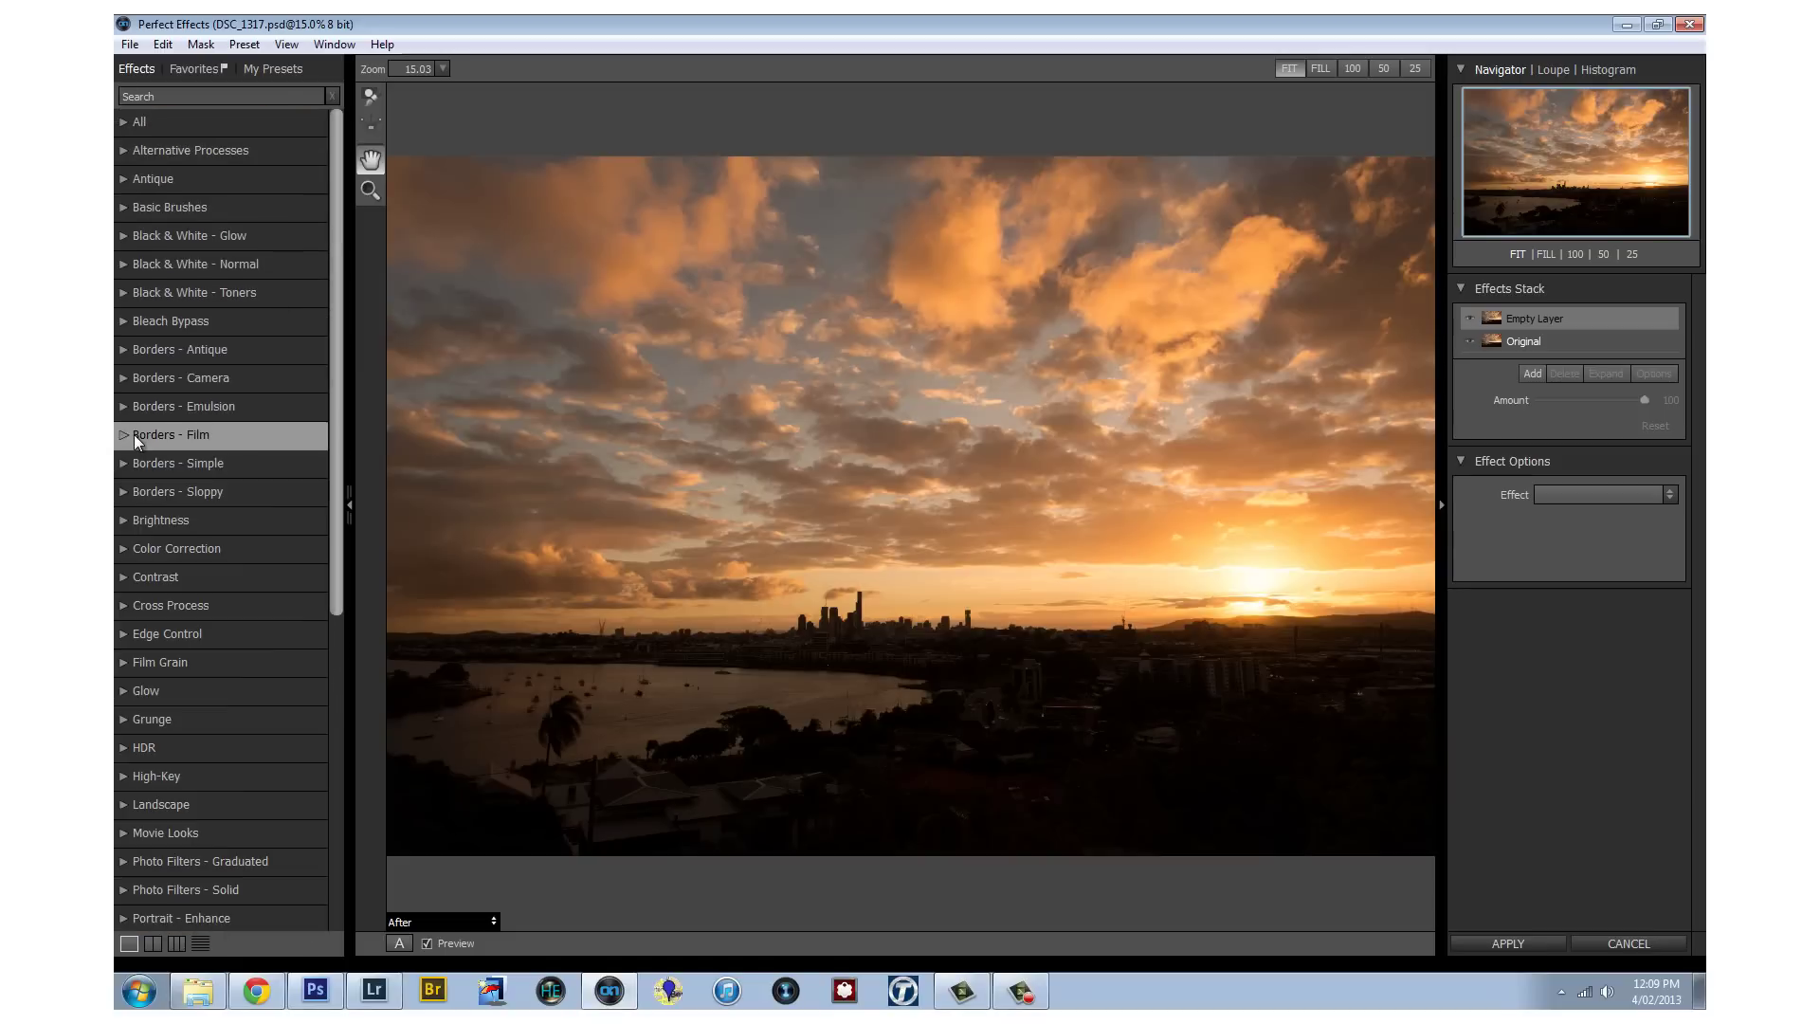
# Look through the effects saved as favorites
pyautogui.click(196, 72)
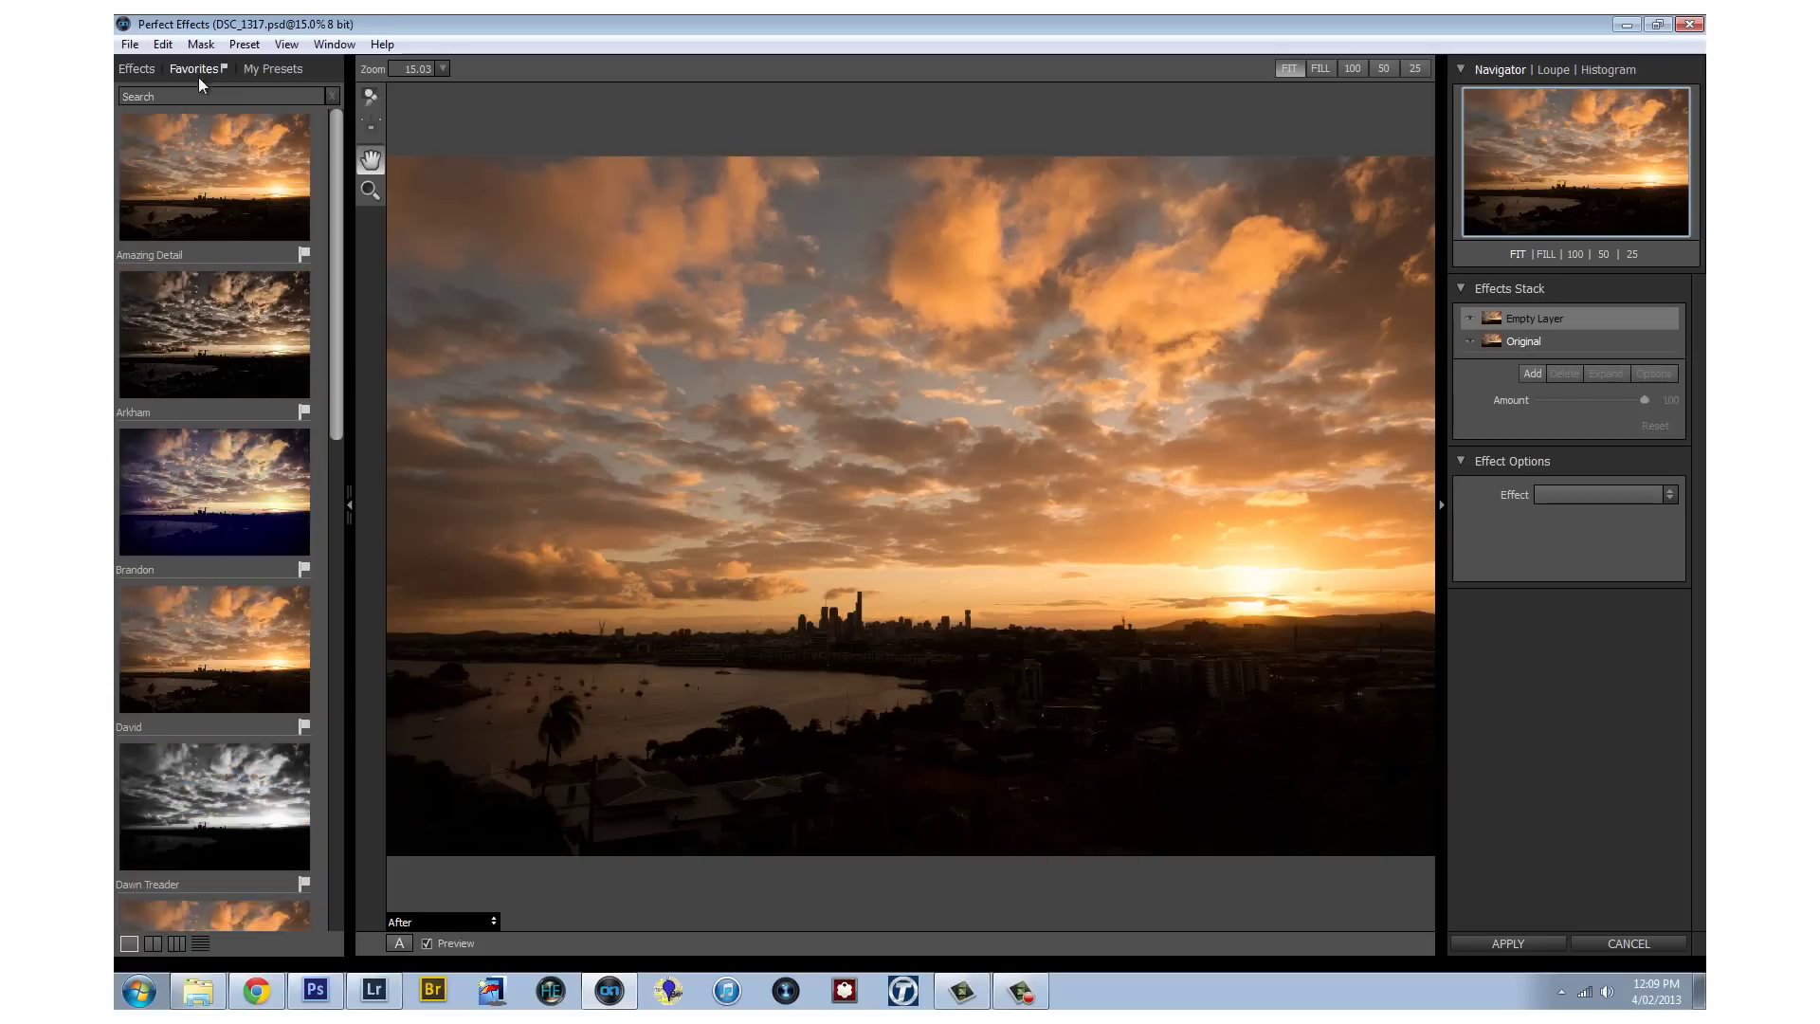
pyautogui.moveTo(333, 309); pyautogui.dragTo(278, 201)
# Look through all effects matching a search for "contrast" and clear the search
pyautogui.click(211, 92)
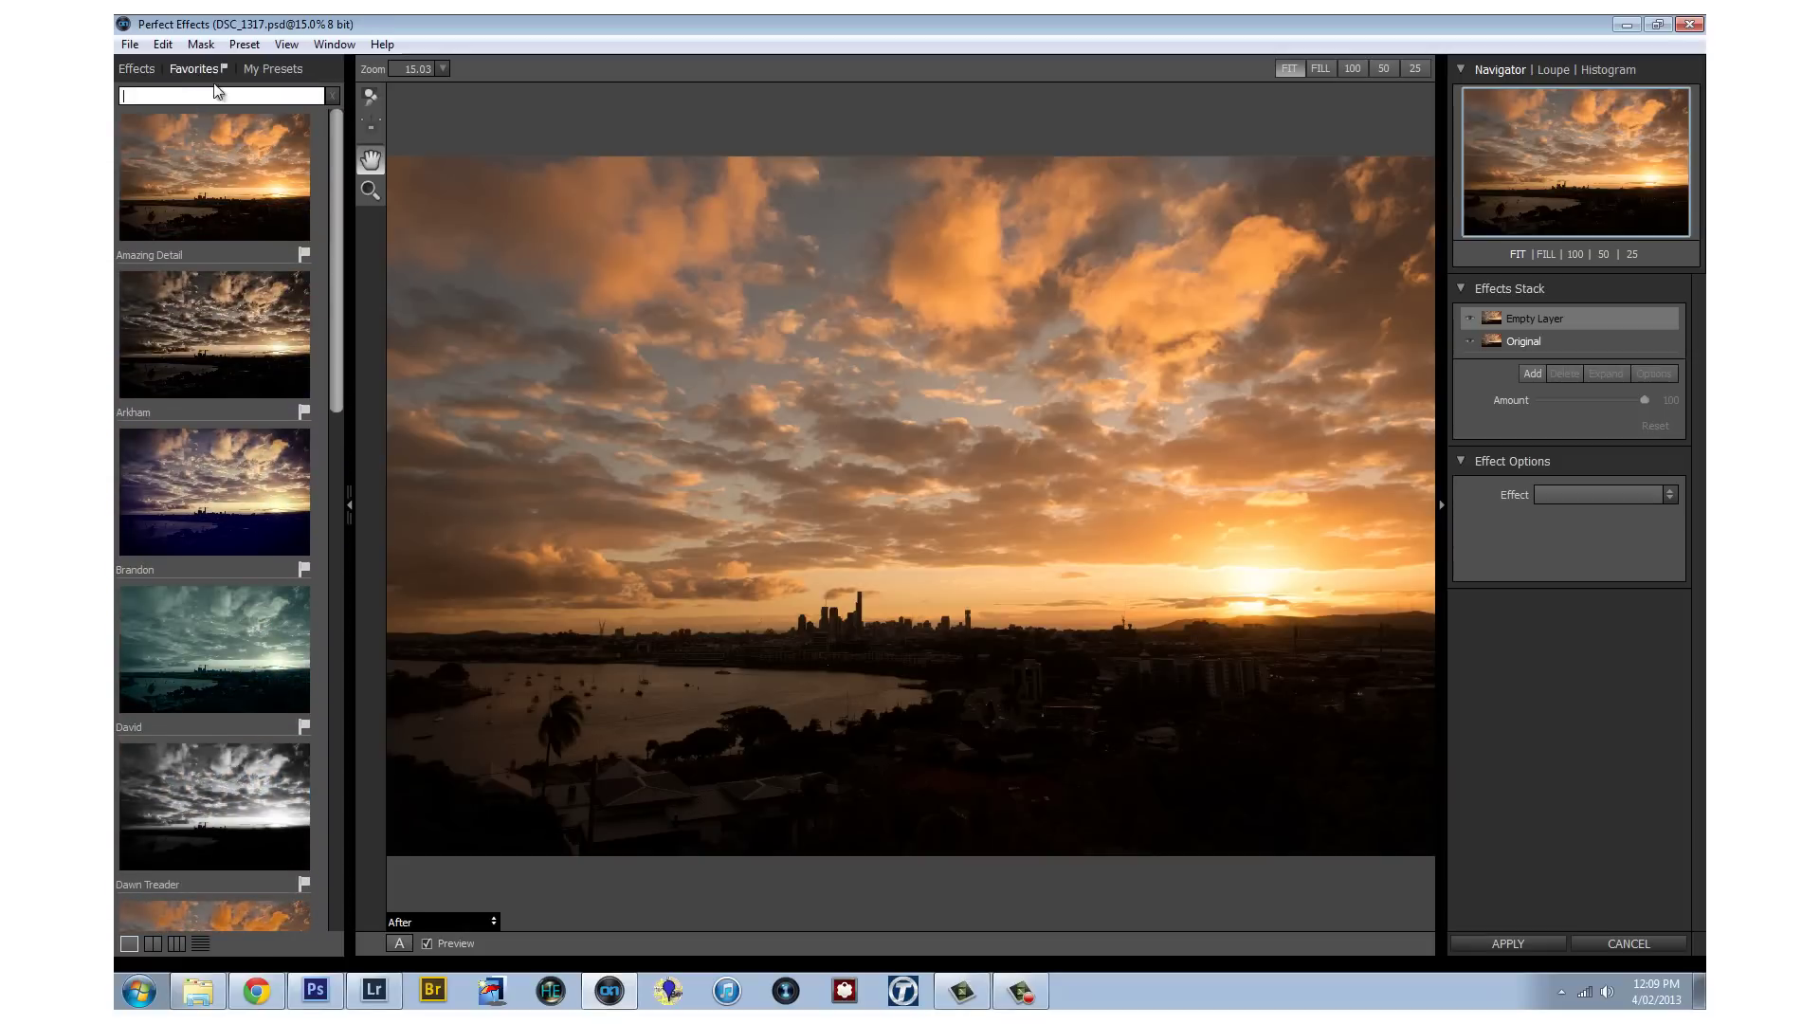
pyautogui.click(138, 69)
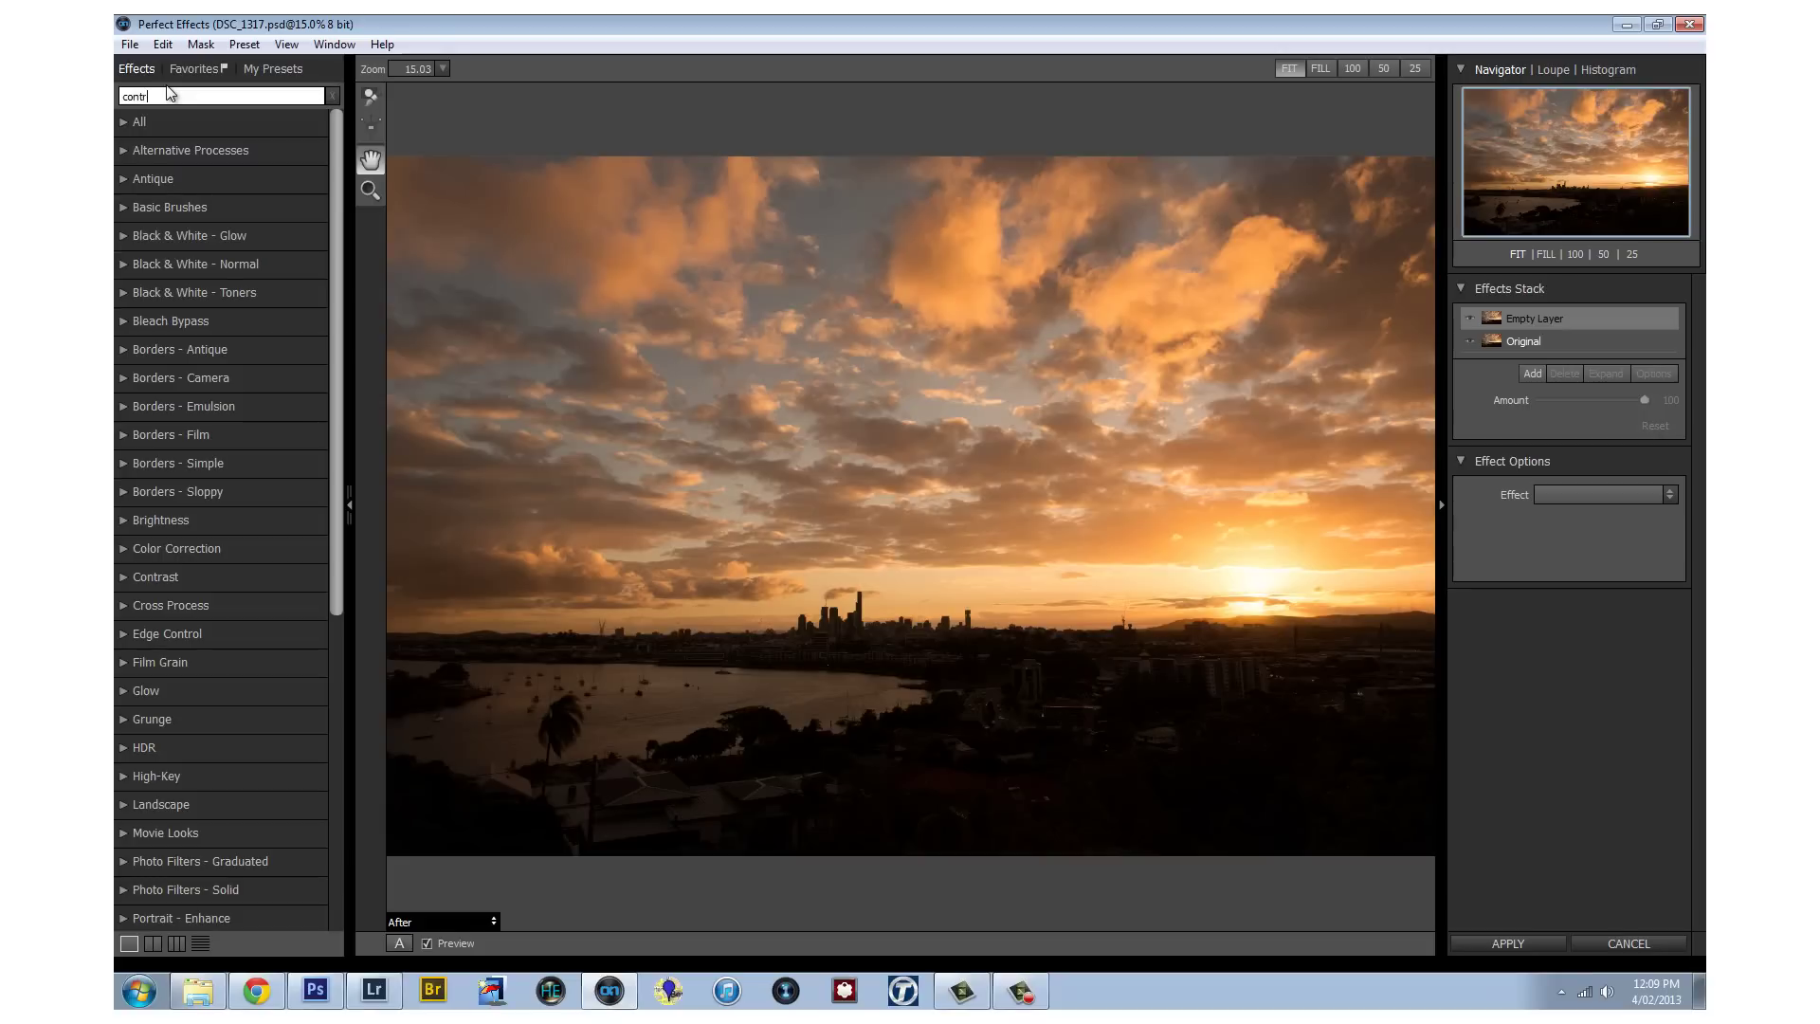
pyautogui.press('Return')
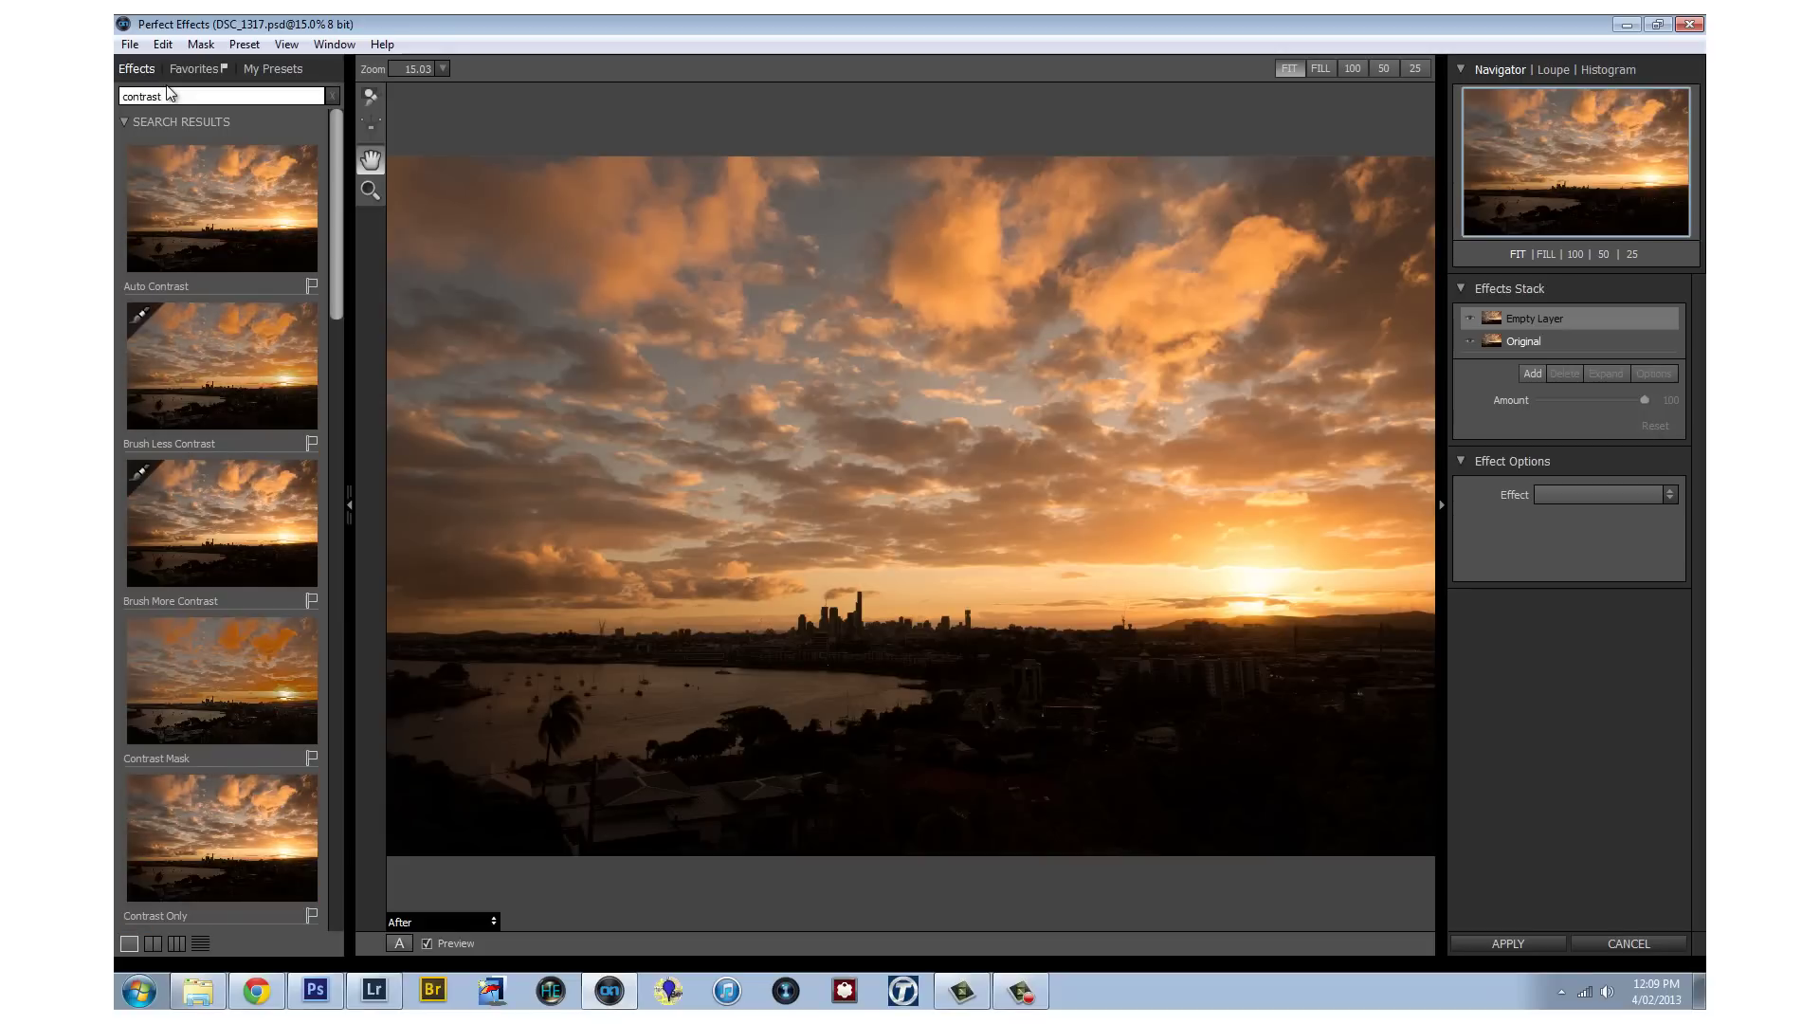
pyautogui.moveTo(338, 290); pyautogui.dragTo(338, 436)
pyautogui.scroll(1, 334, 429)
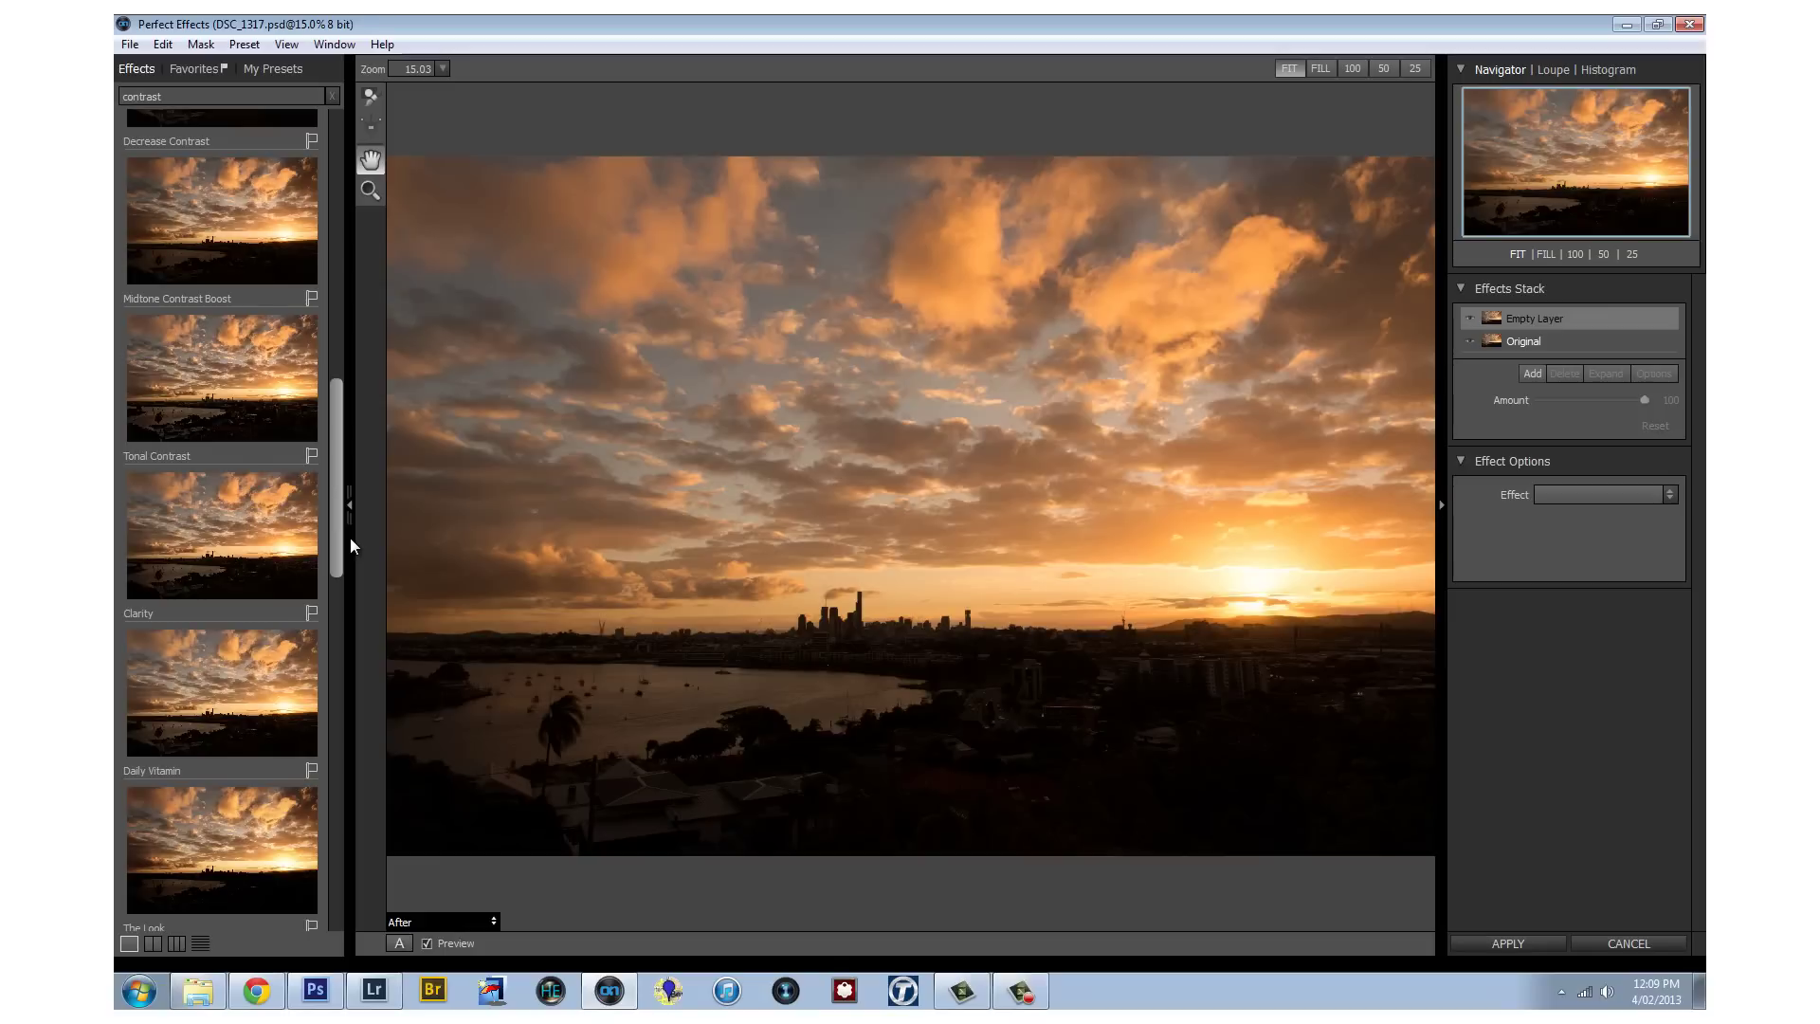
pyautogui.scroll(3, 269, 200)
pyautogui.click(118, 99)
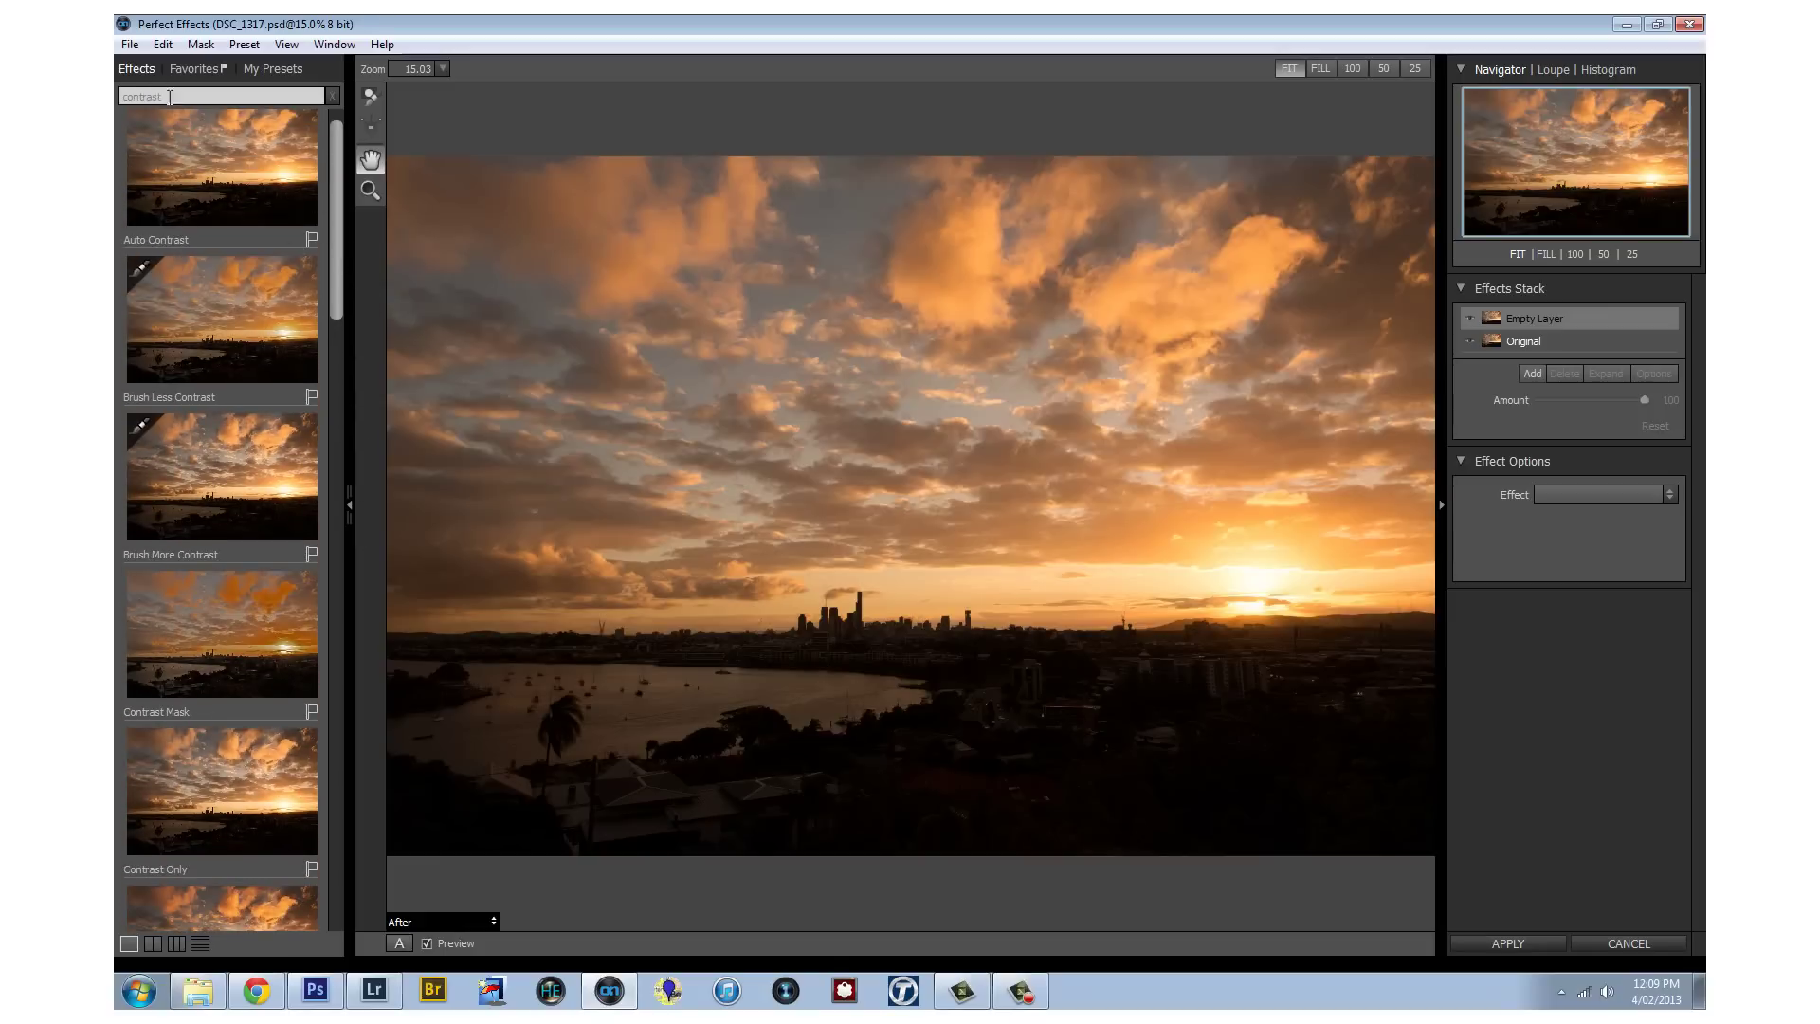
pyautogui.press('BackSpace')
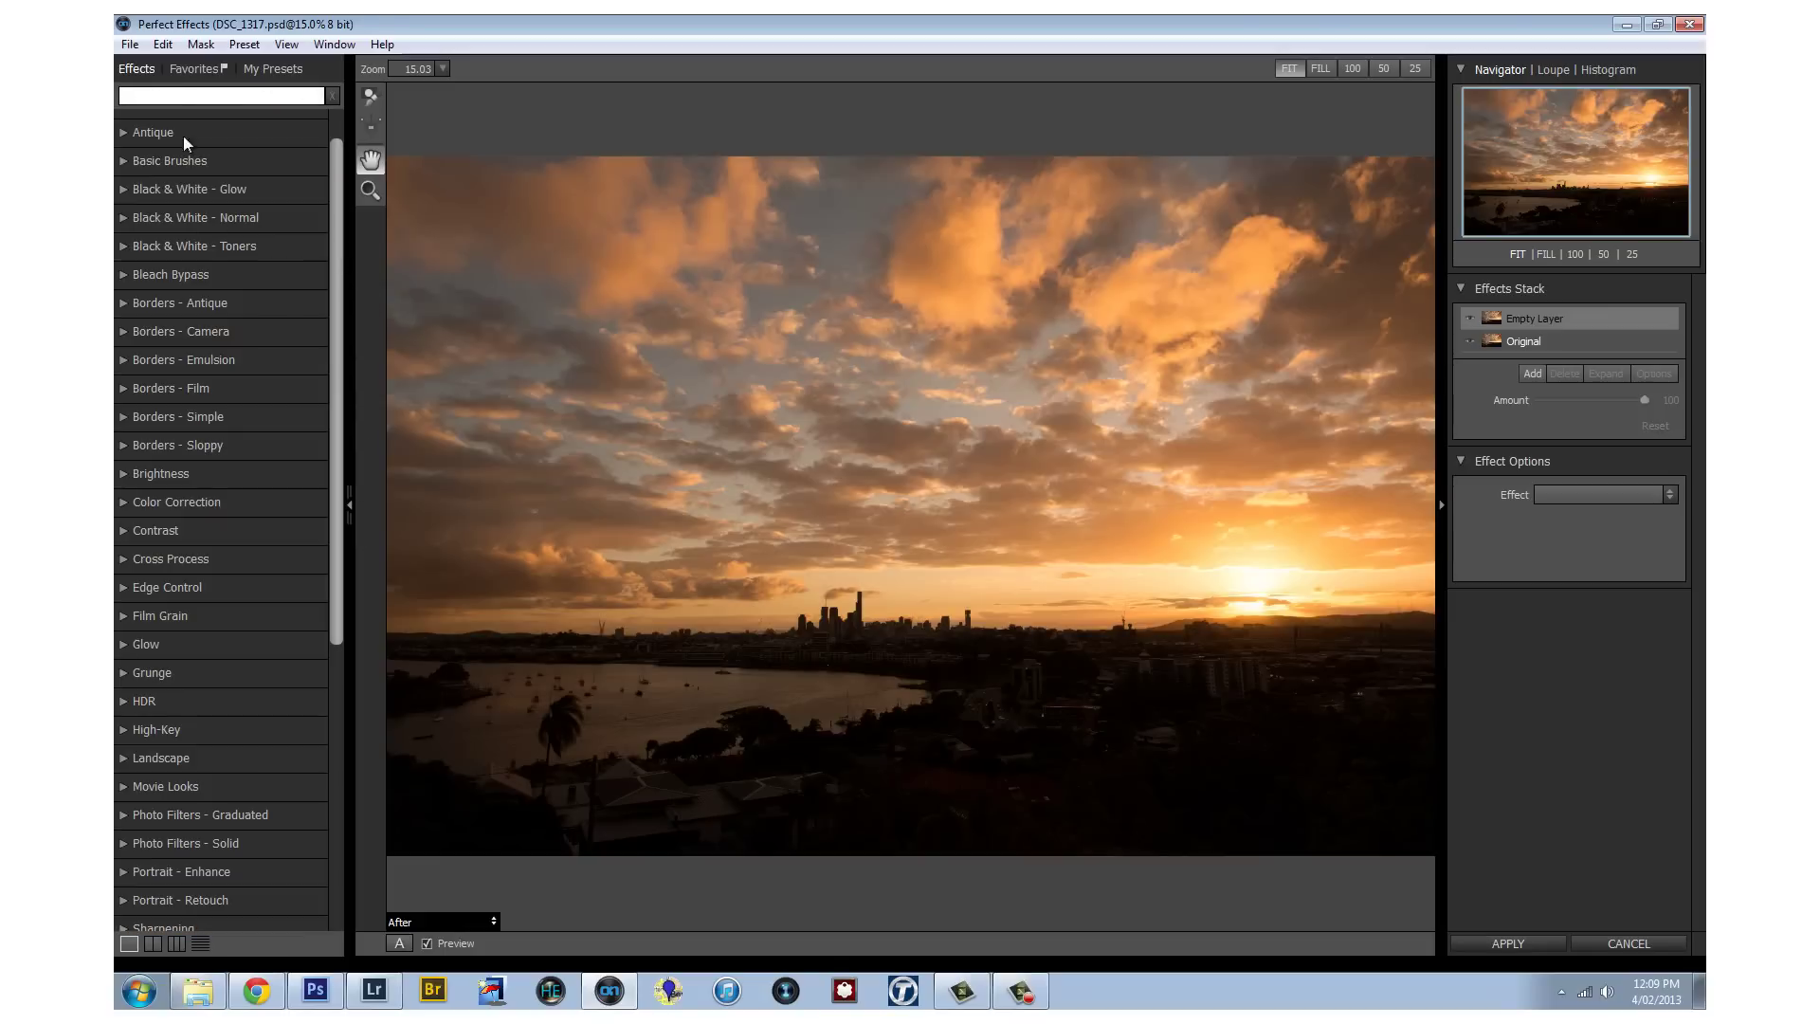
# Browse the Movie Looks effects and collapse that category
pyautogui.click(144, 787)
pyautogui.moveTo(332, 400); pyautogui.dragTo(333, 306)
pyautogui.click(126, 390)
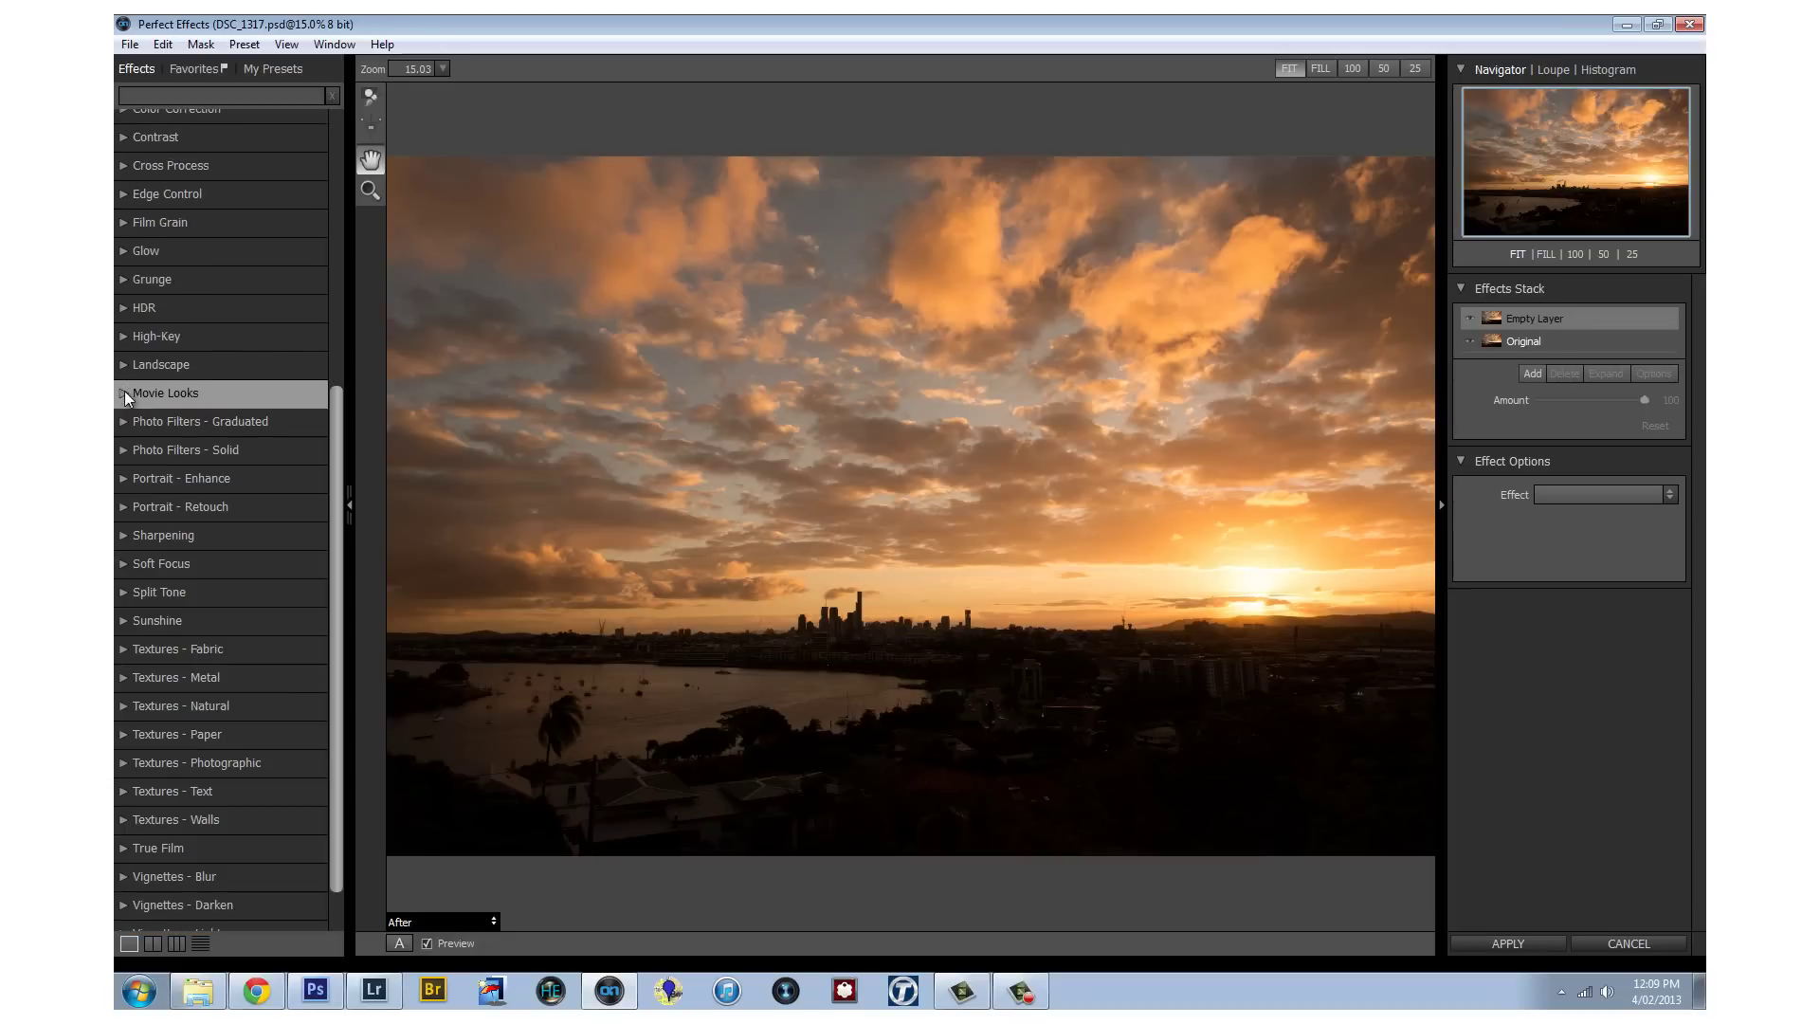
# Browse the Glow effects, collapse them, and expand the Landscape category to show its first presets
pyautogui.click(138, 249)
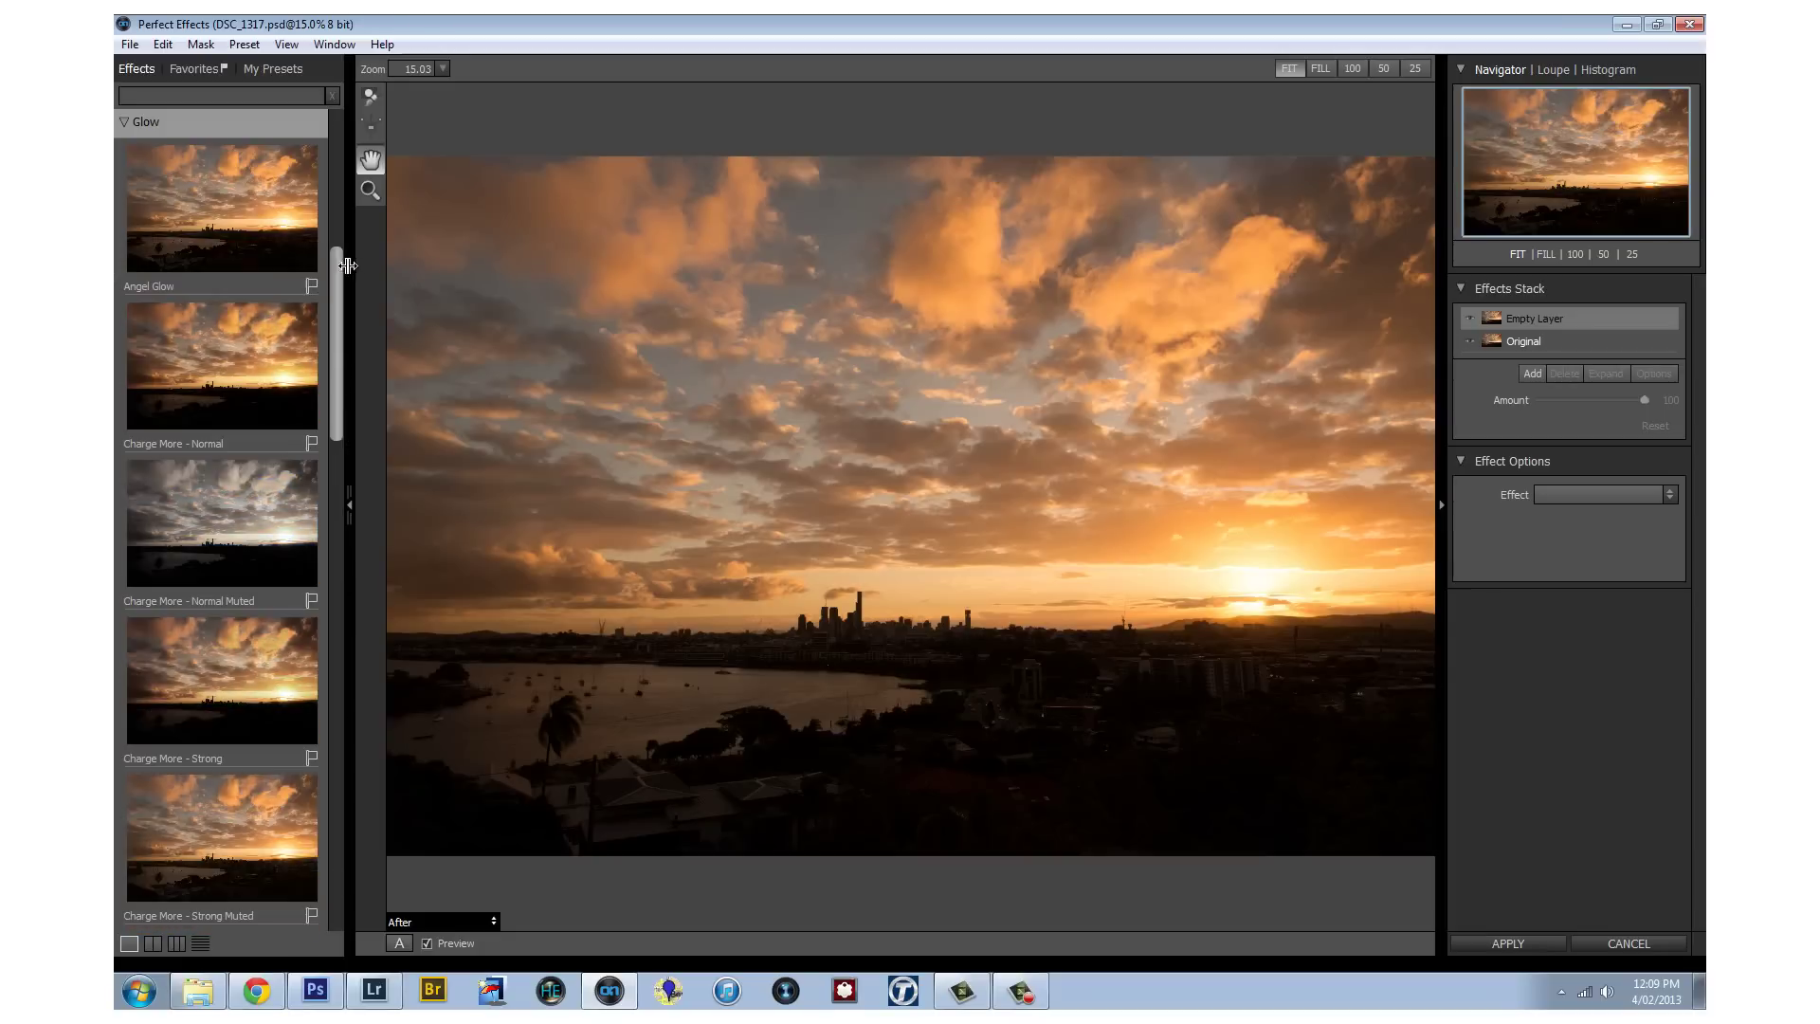
pyautogui.moveTo(334, 286); pyautogui.dragTo(333, 219)
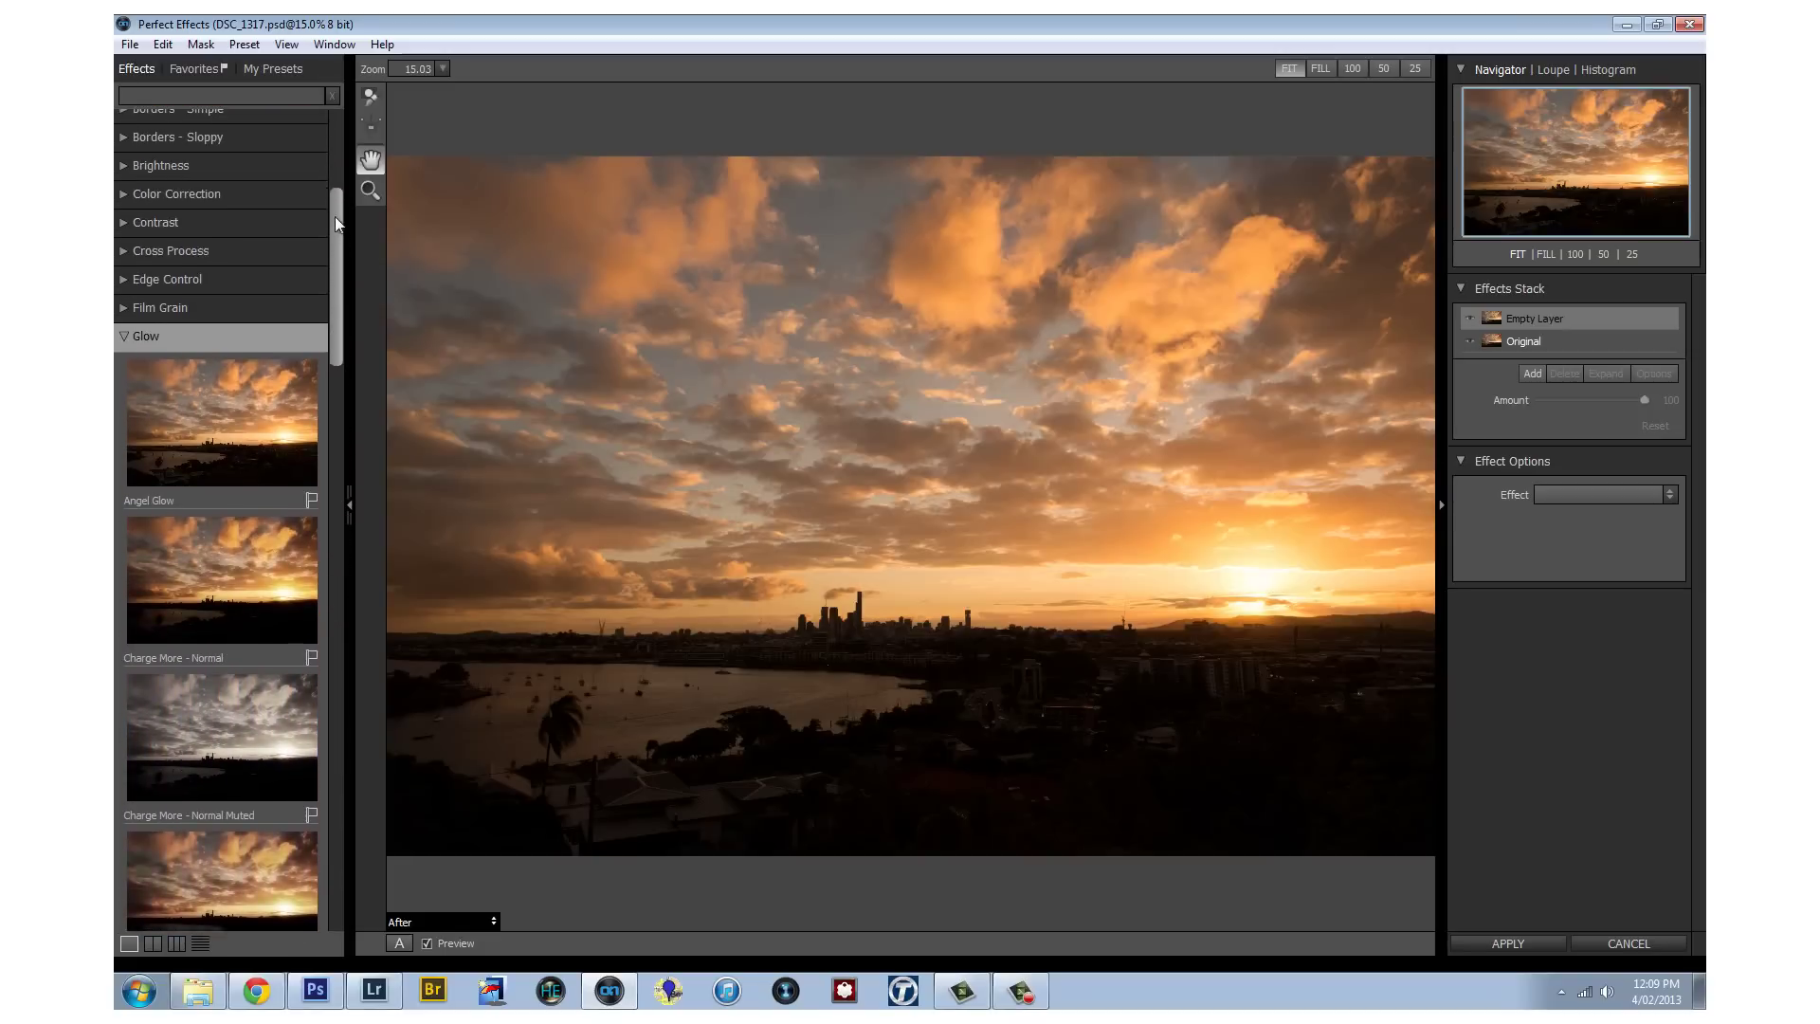
pyautogui.click(123, 392)
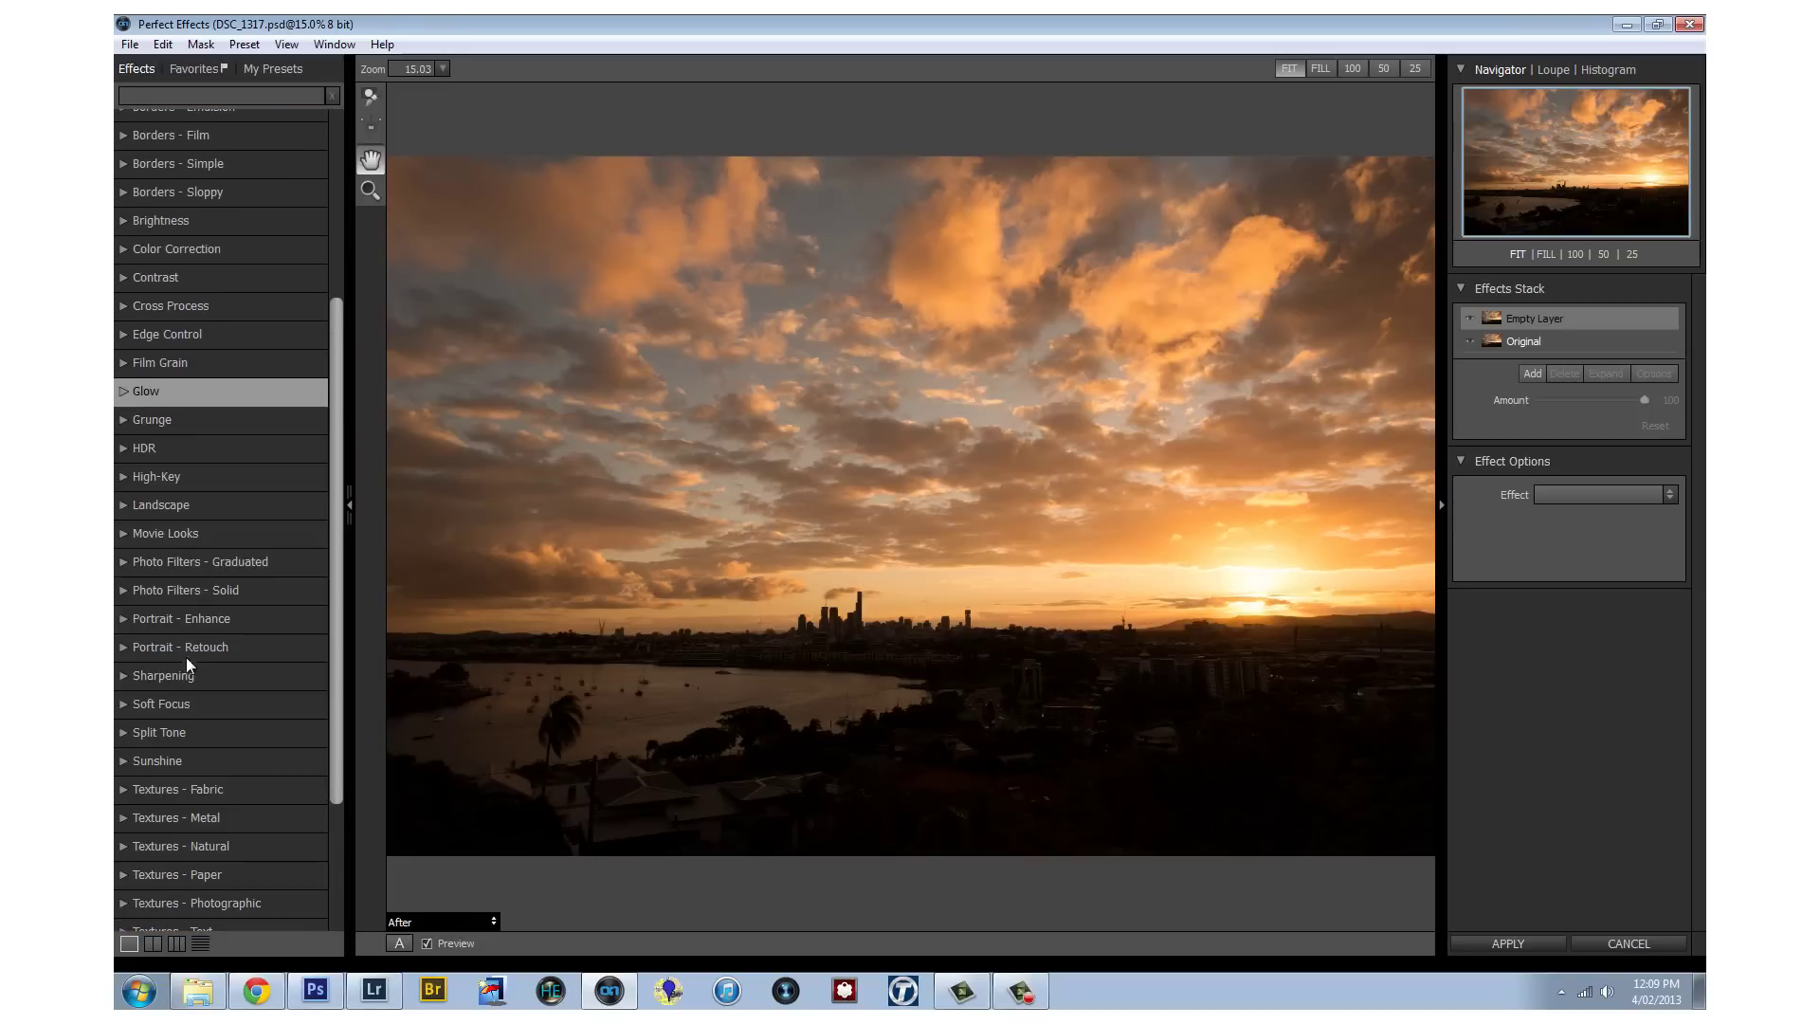
pyautogui.click(130, 507)
pyautogui.moveTo(332, 332); pyautogui.dragTo(338, 260)
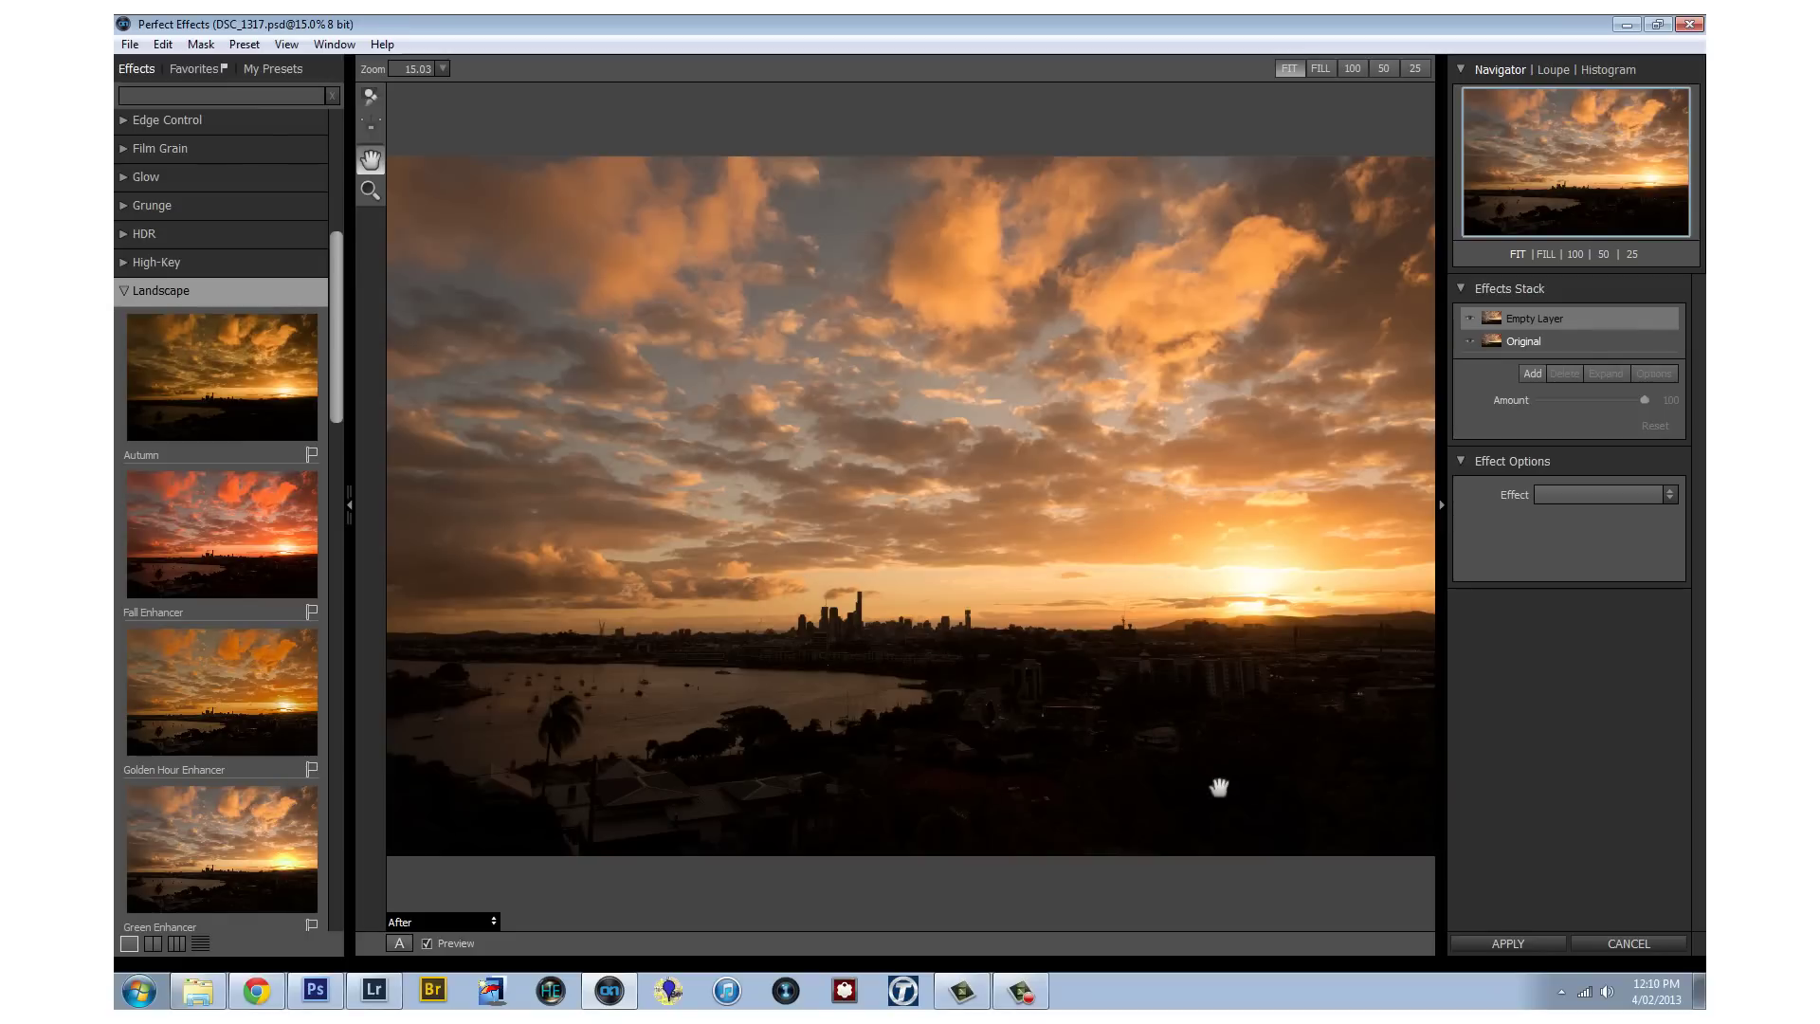
# Apply the Warmer preset from the Color Correction effects and set its amount to 80
pyautogui.click(129, 288)
pyautogui.moveTo(333, 464); pyautogui.dragTo(316, 186)
pyautogui.click(163, 527)
pyautogui.moveTo(333, 355); pyautogui.dragTo(356, 727)
pyautogui.click(239, 514)
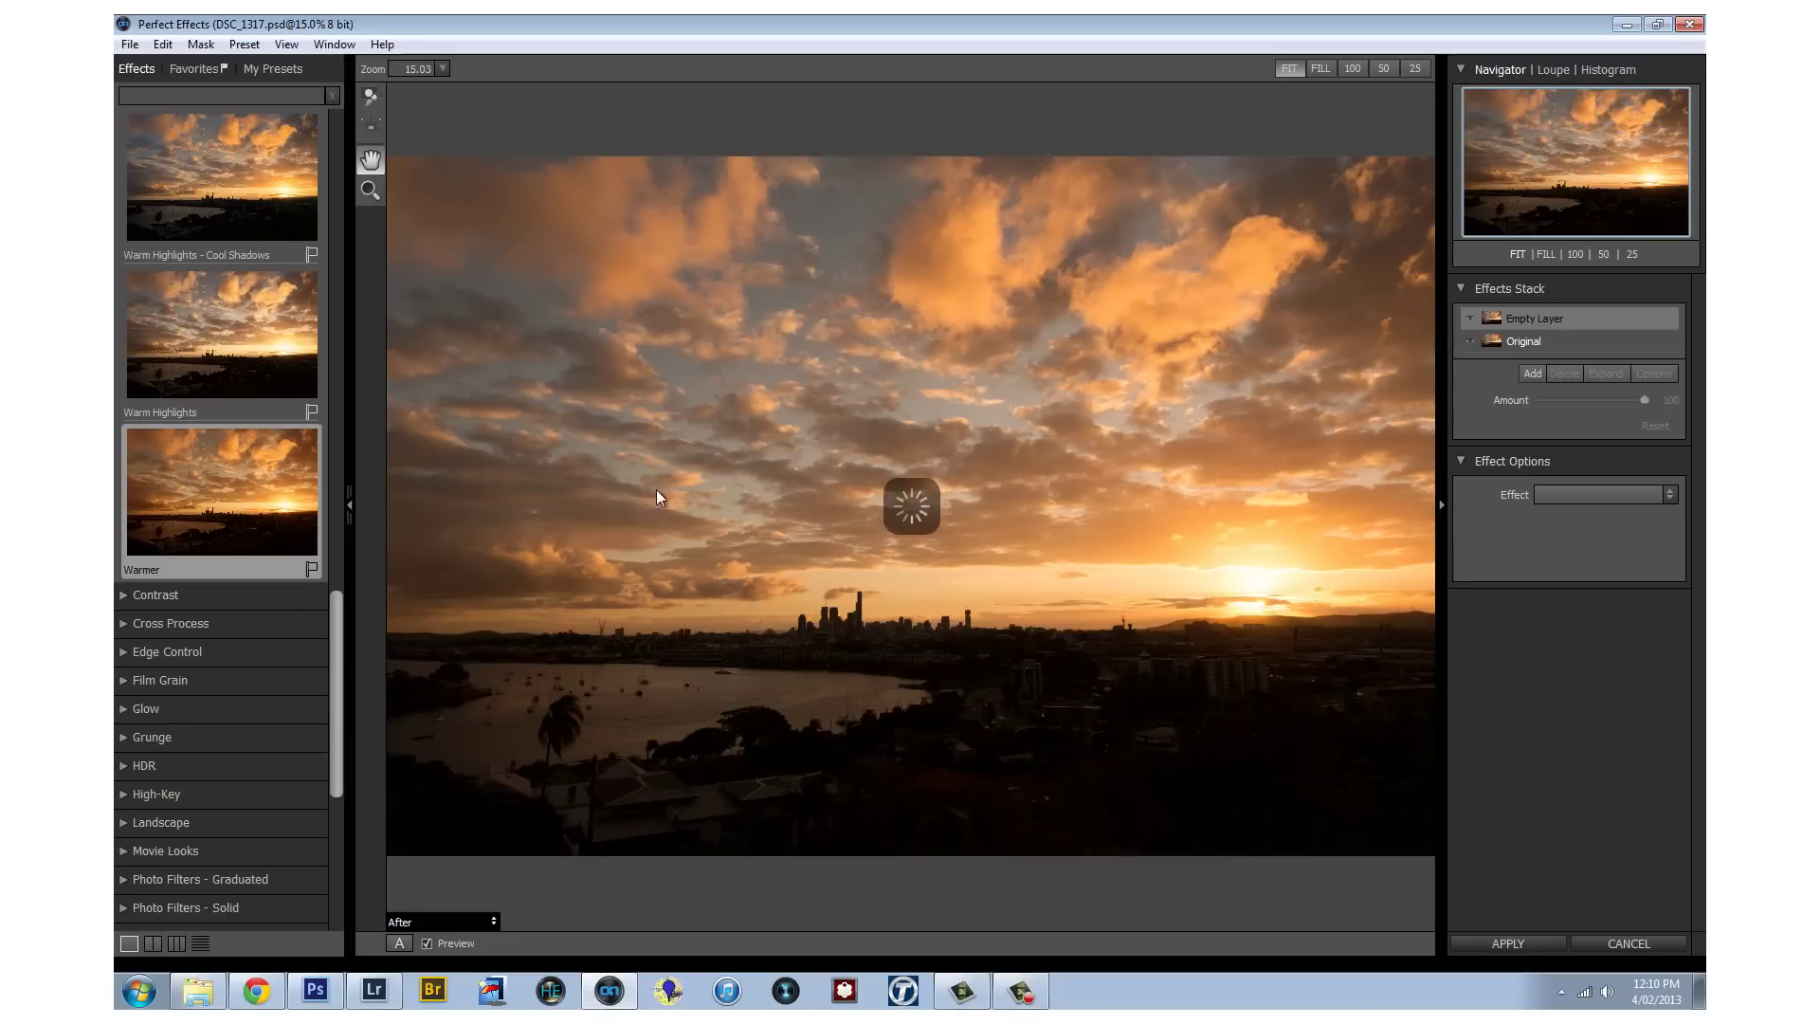
pyautogui.doubleClick(1661, 399)
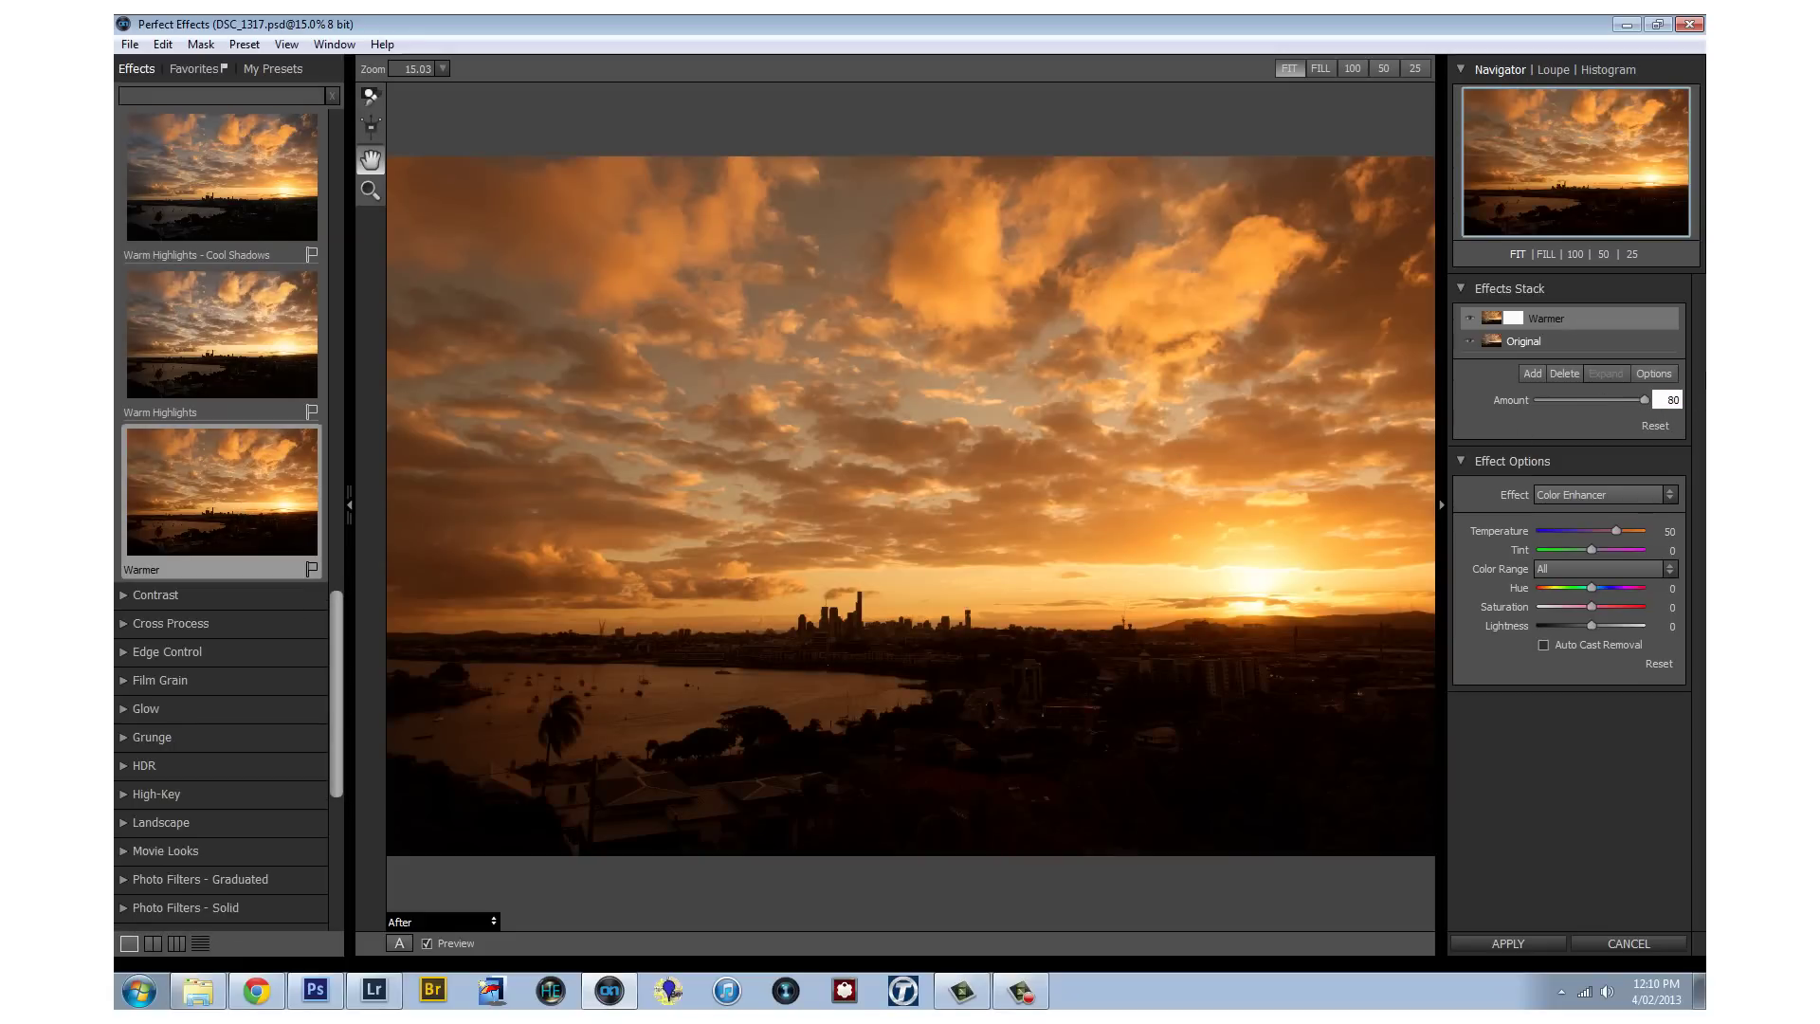
pyautogui.press('Return')
# Set the Warmer effect's temperature to 70 and saturation to 5, and enable Auto Cast Removal
pyautogui.doubleClick(1660, 531)
pyautogui.write('70')
pyautogui.press('Return')
pyautogui.doubleClick(1664, 607)
pyautogui.press('Return')
pyautogui.click(1543, 645)
pyautogui.moveTo(337, 658); pyautogui.dragTo(336, 180)
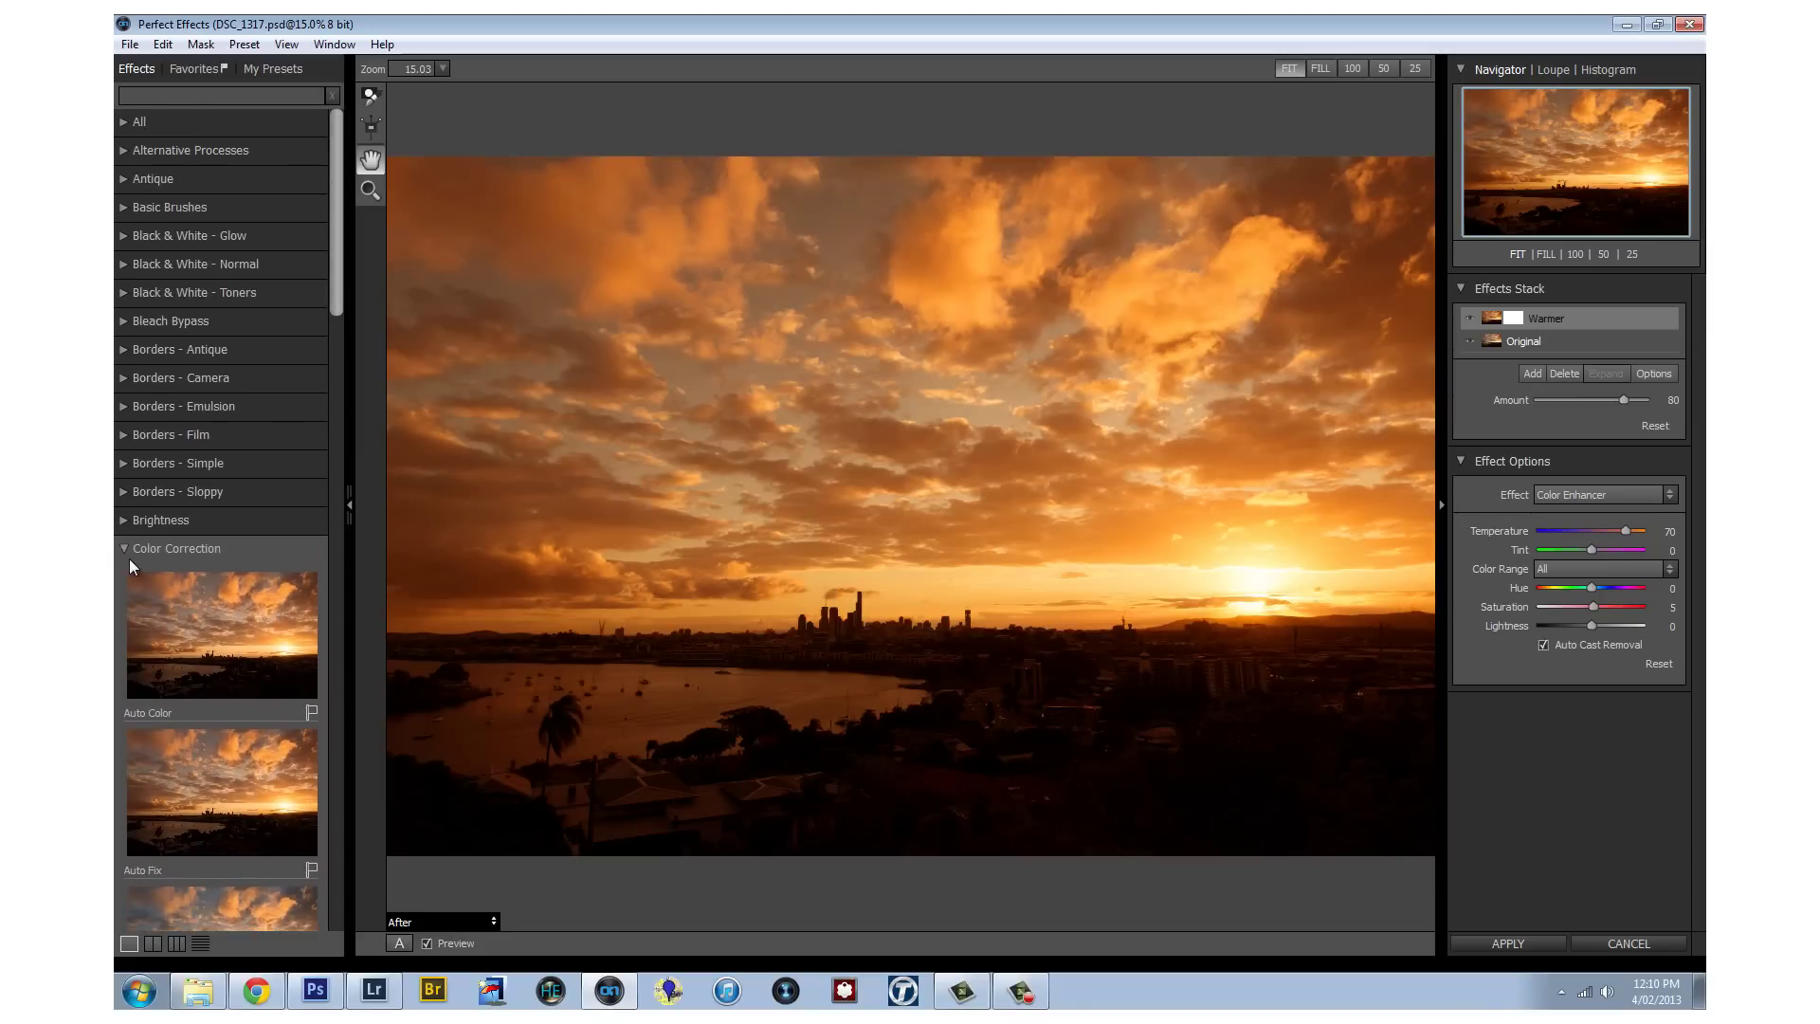
pyautogui.click(123, 548)
# Paint the Warmer effect out of the blue-grey sky areas using a masking brush of size 900 at 45 opacity
pyautogui.click(371, 96)
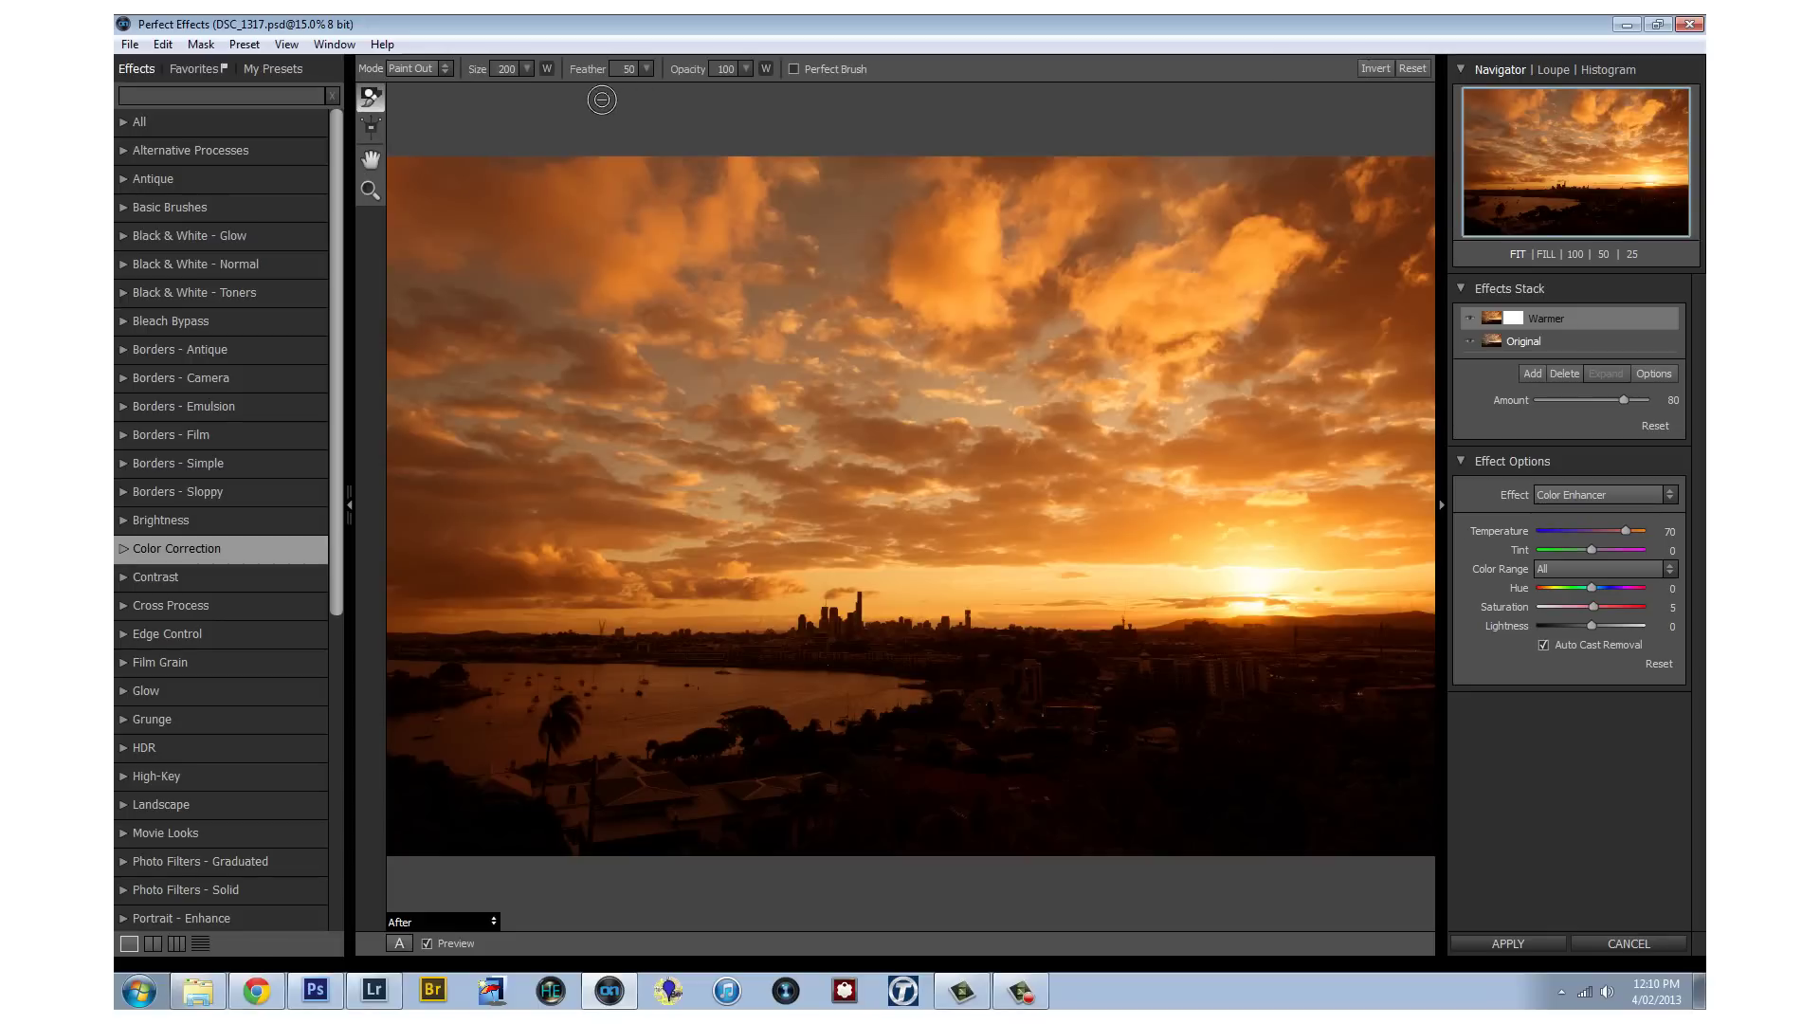
pyautogui.moveTo(675, 70); pyautogui.dragTo(608, 82)
pyautogui.press(']')
pyautogui.press(']')
pyautogui.press(']')
pyautogui.press(']')
pyautogui.press(']')
pyautogui.press(']')
pyautogui.press(']')
pyautogui.moveTo(786, 333)
pyautogui.mouseDown()
pyautogui.moveTo(853, 389)
pyautogui.moveTo(1192, 415)
pyautogui.mouseUp()
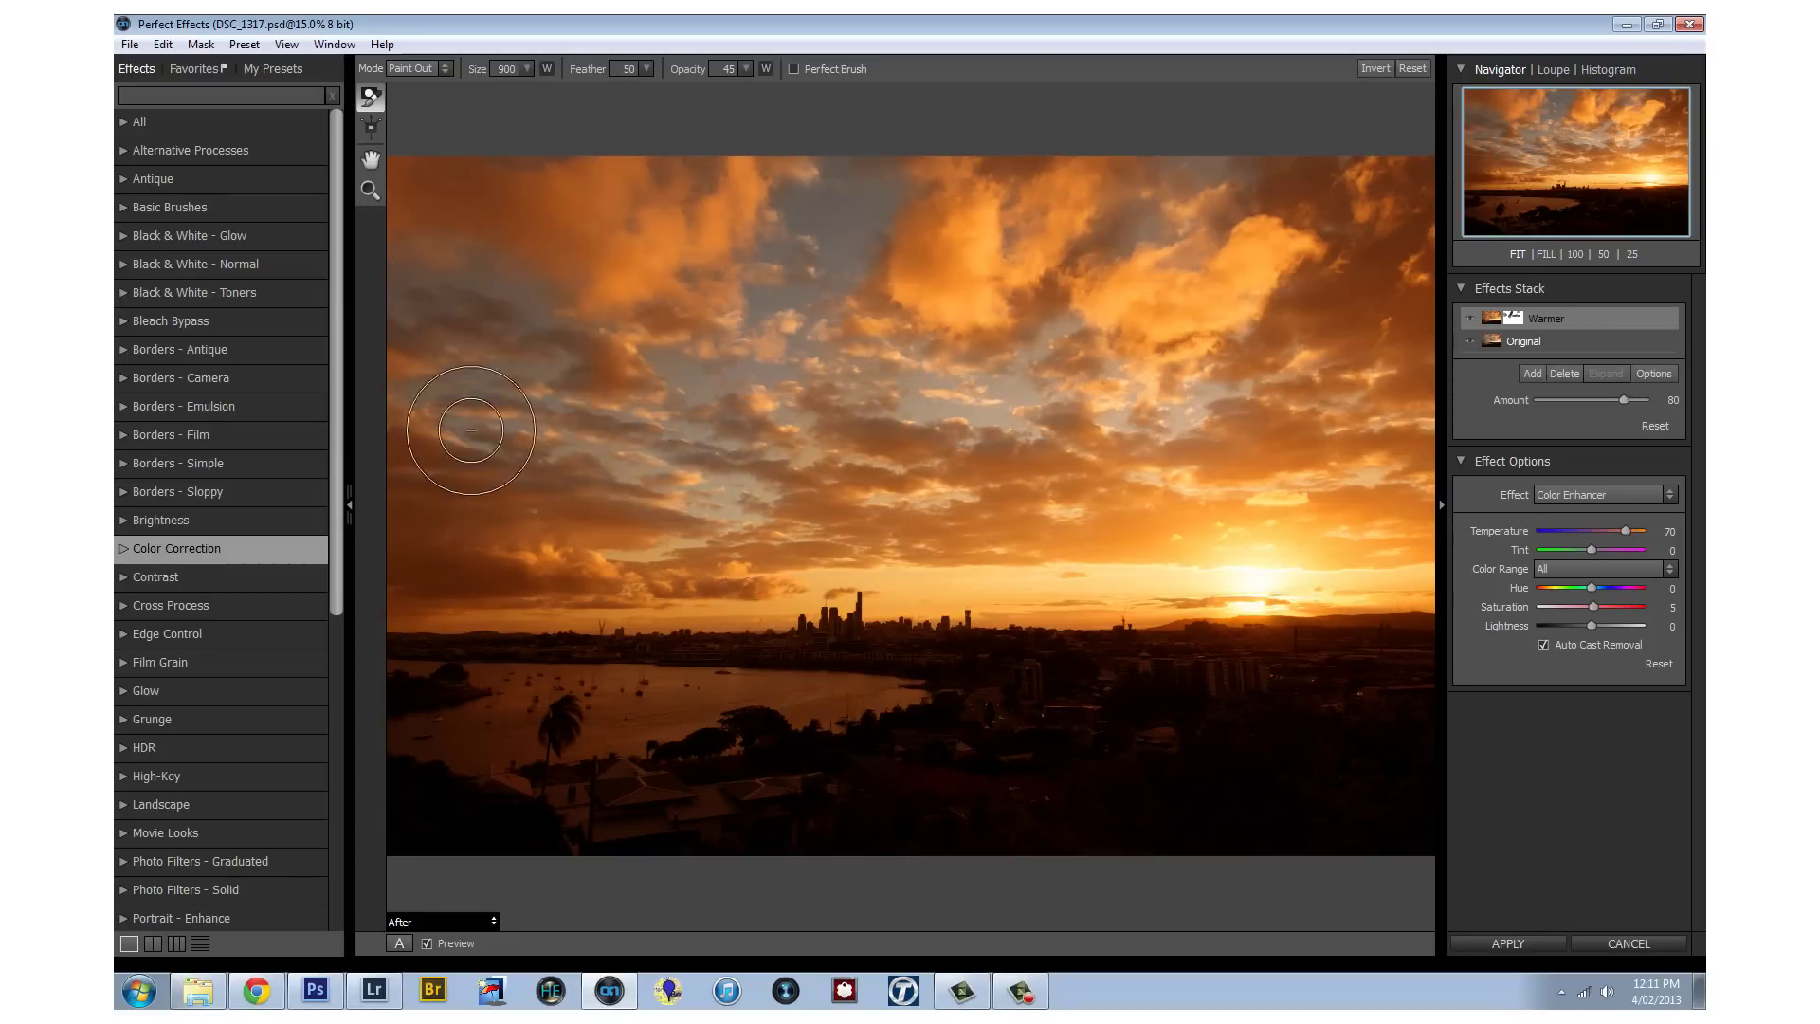
# Check the painted areas with the Mask-Red view, and return to the After view
pyautogui.click(464, 922)
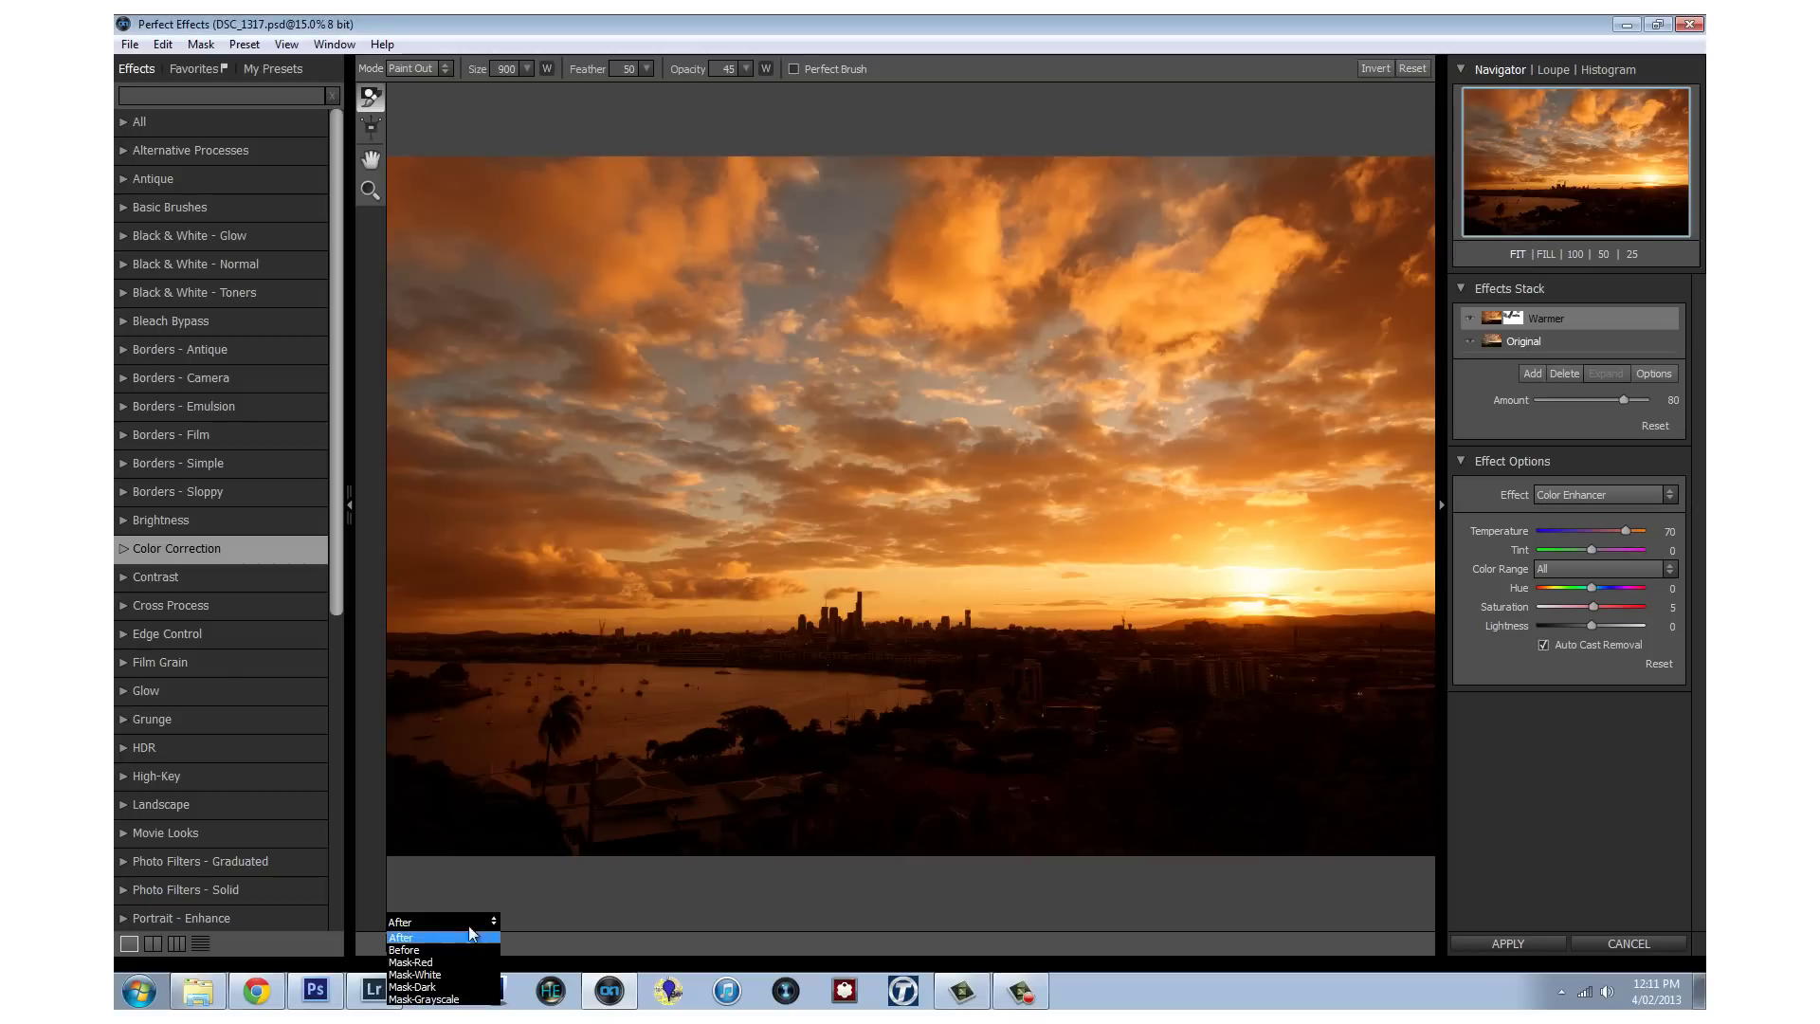
pyautogui.click(458, 963)
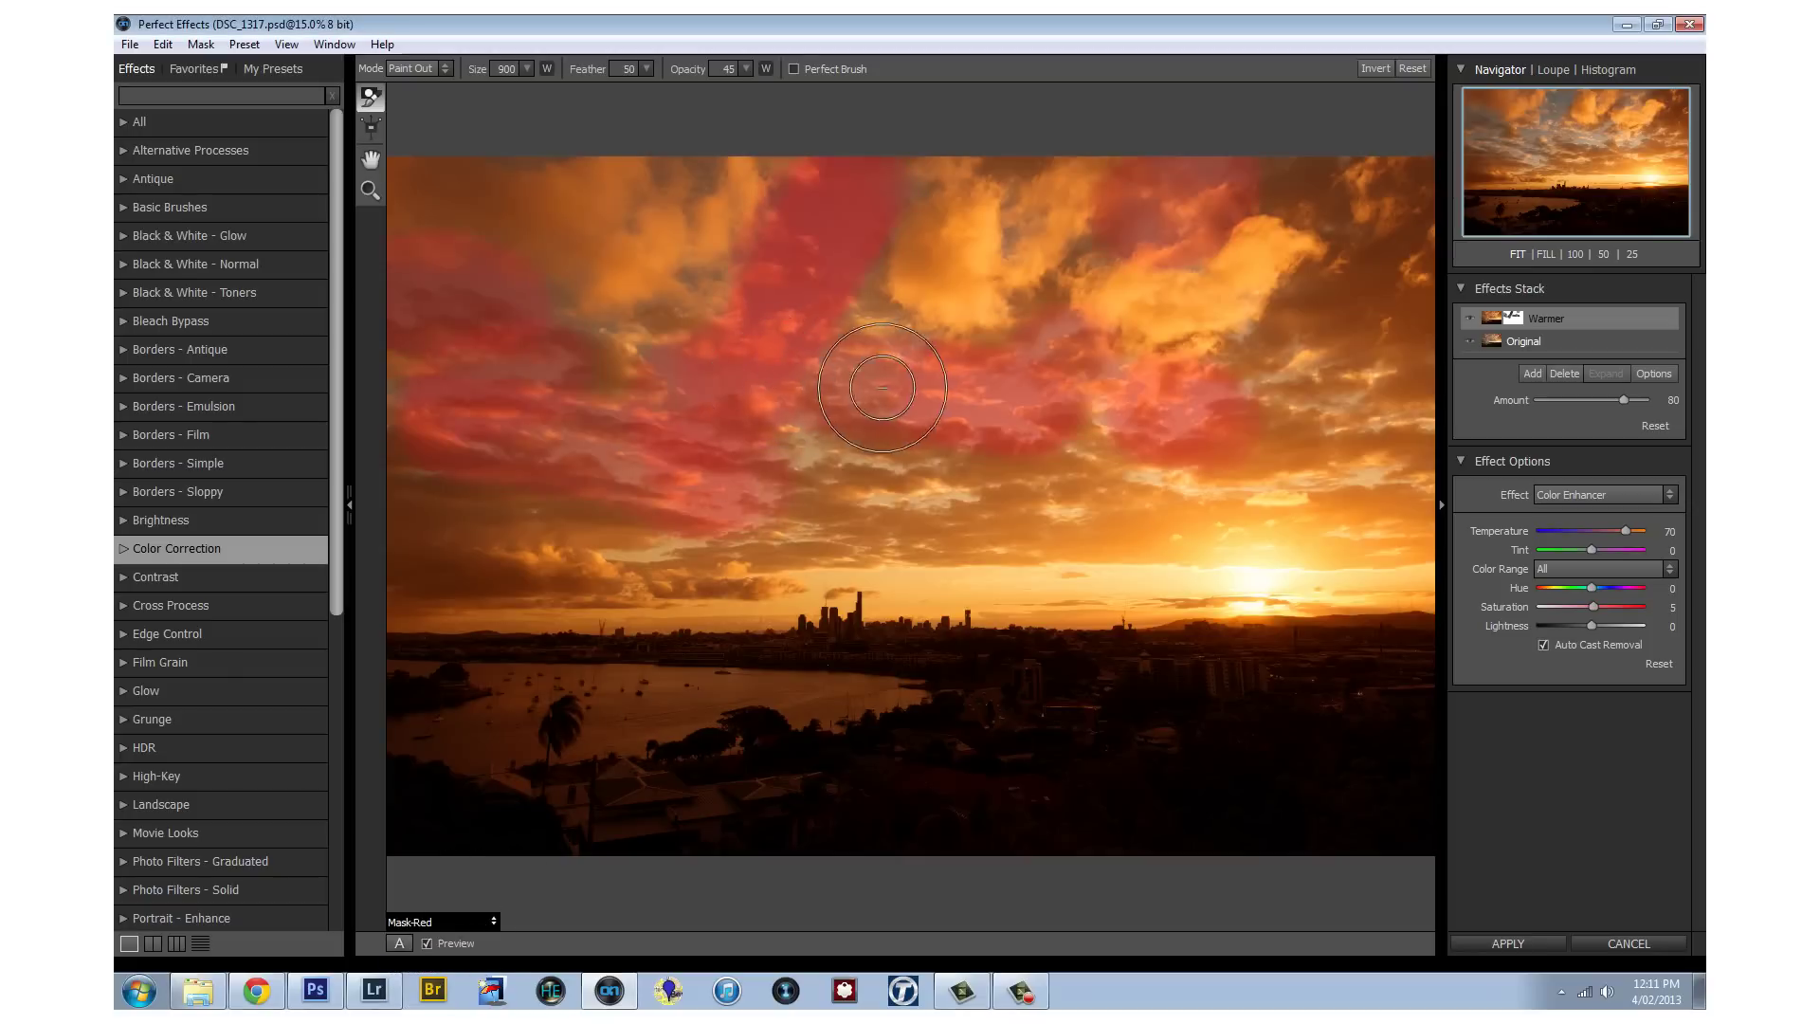
pyautogui.click(491, 923)
pyautogui.click(474, 962)
pyautogui.click(491, 922)
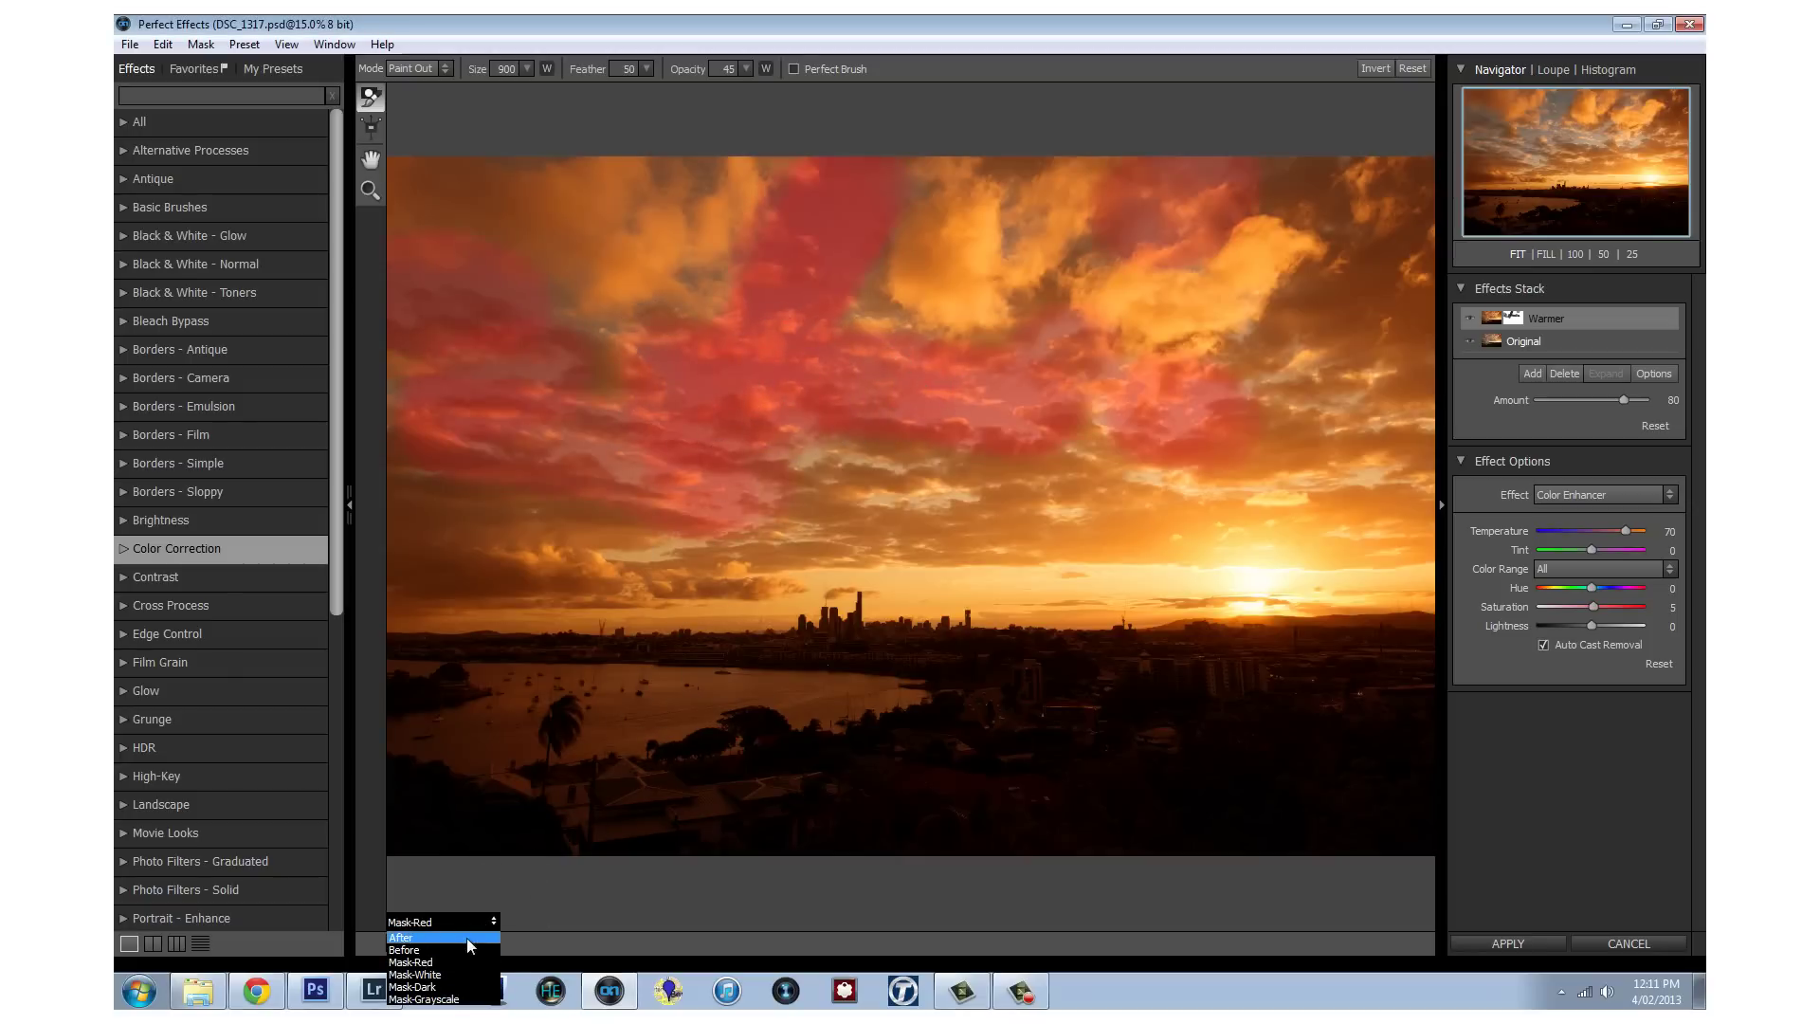
pyautogui.click(469, 938)
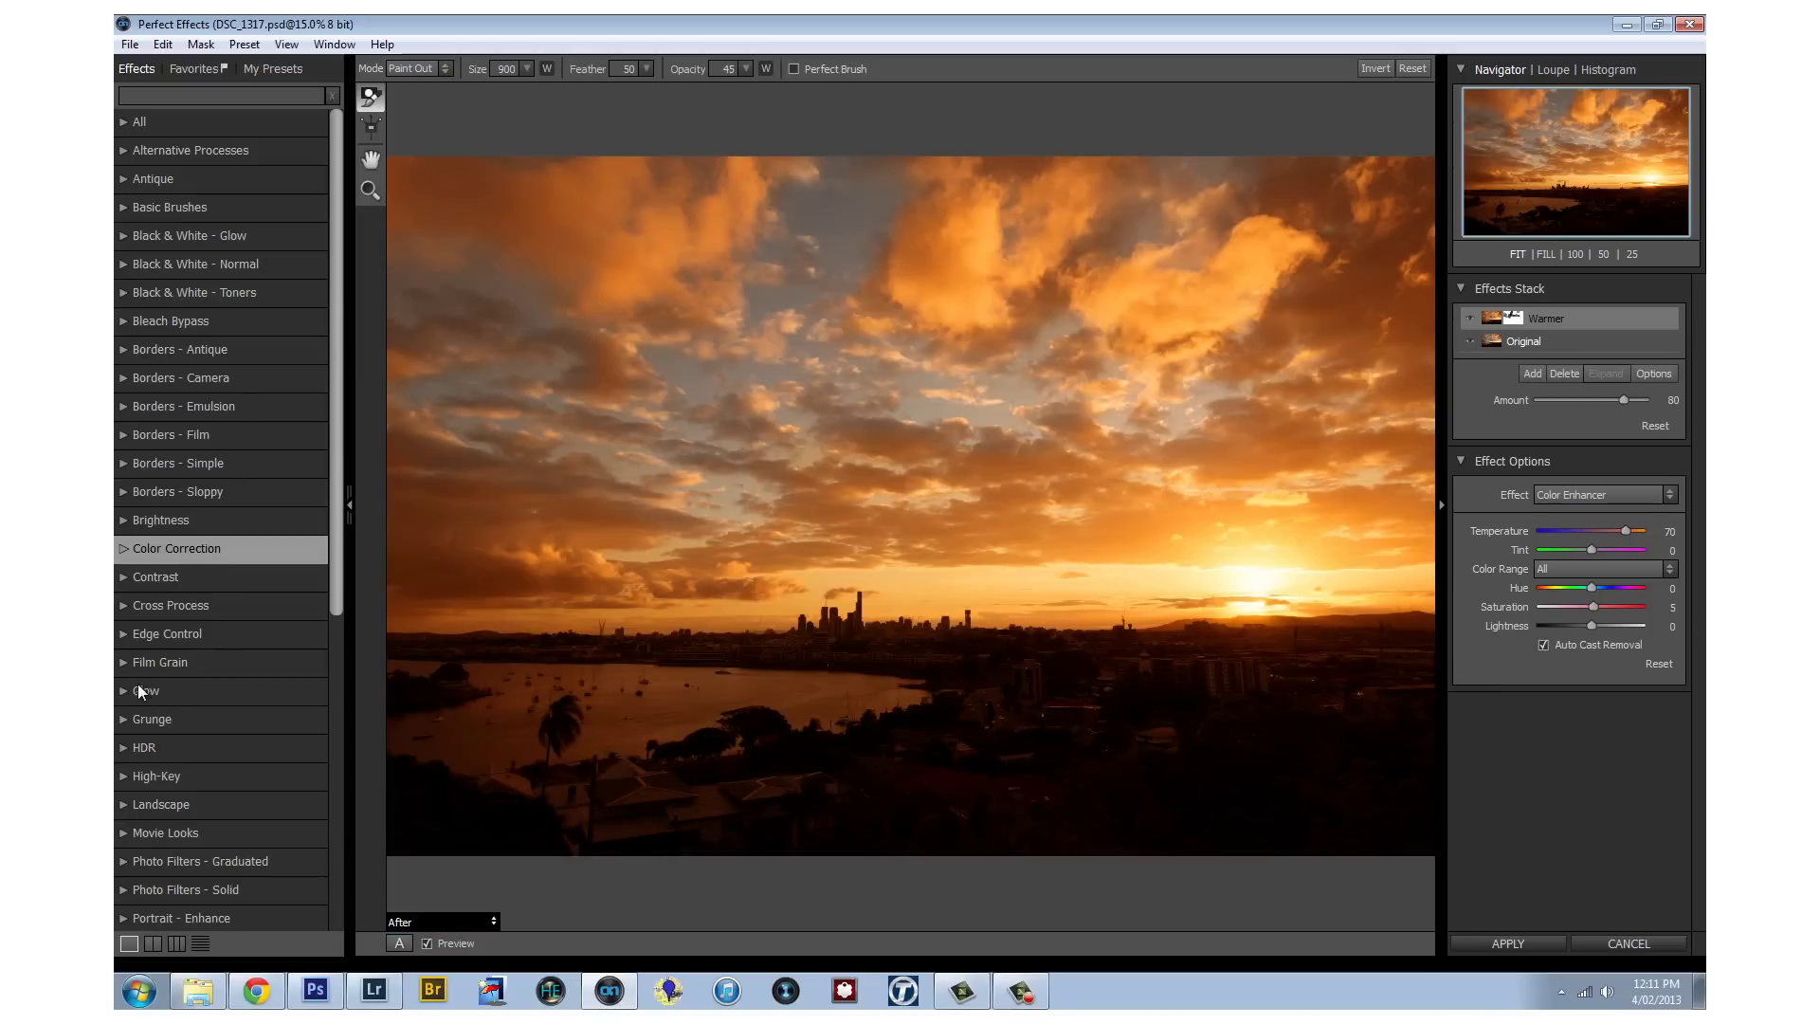
# Add a new effect layer with the Magic Desert preset from the Landscape effects and adjust its amount
pyautogui.click(1533, 374)
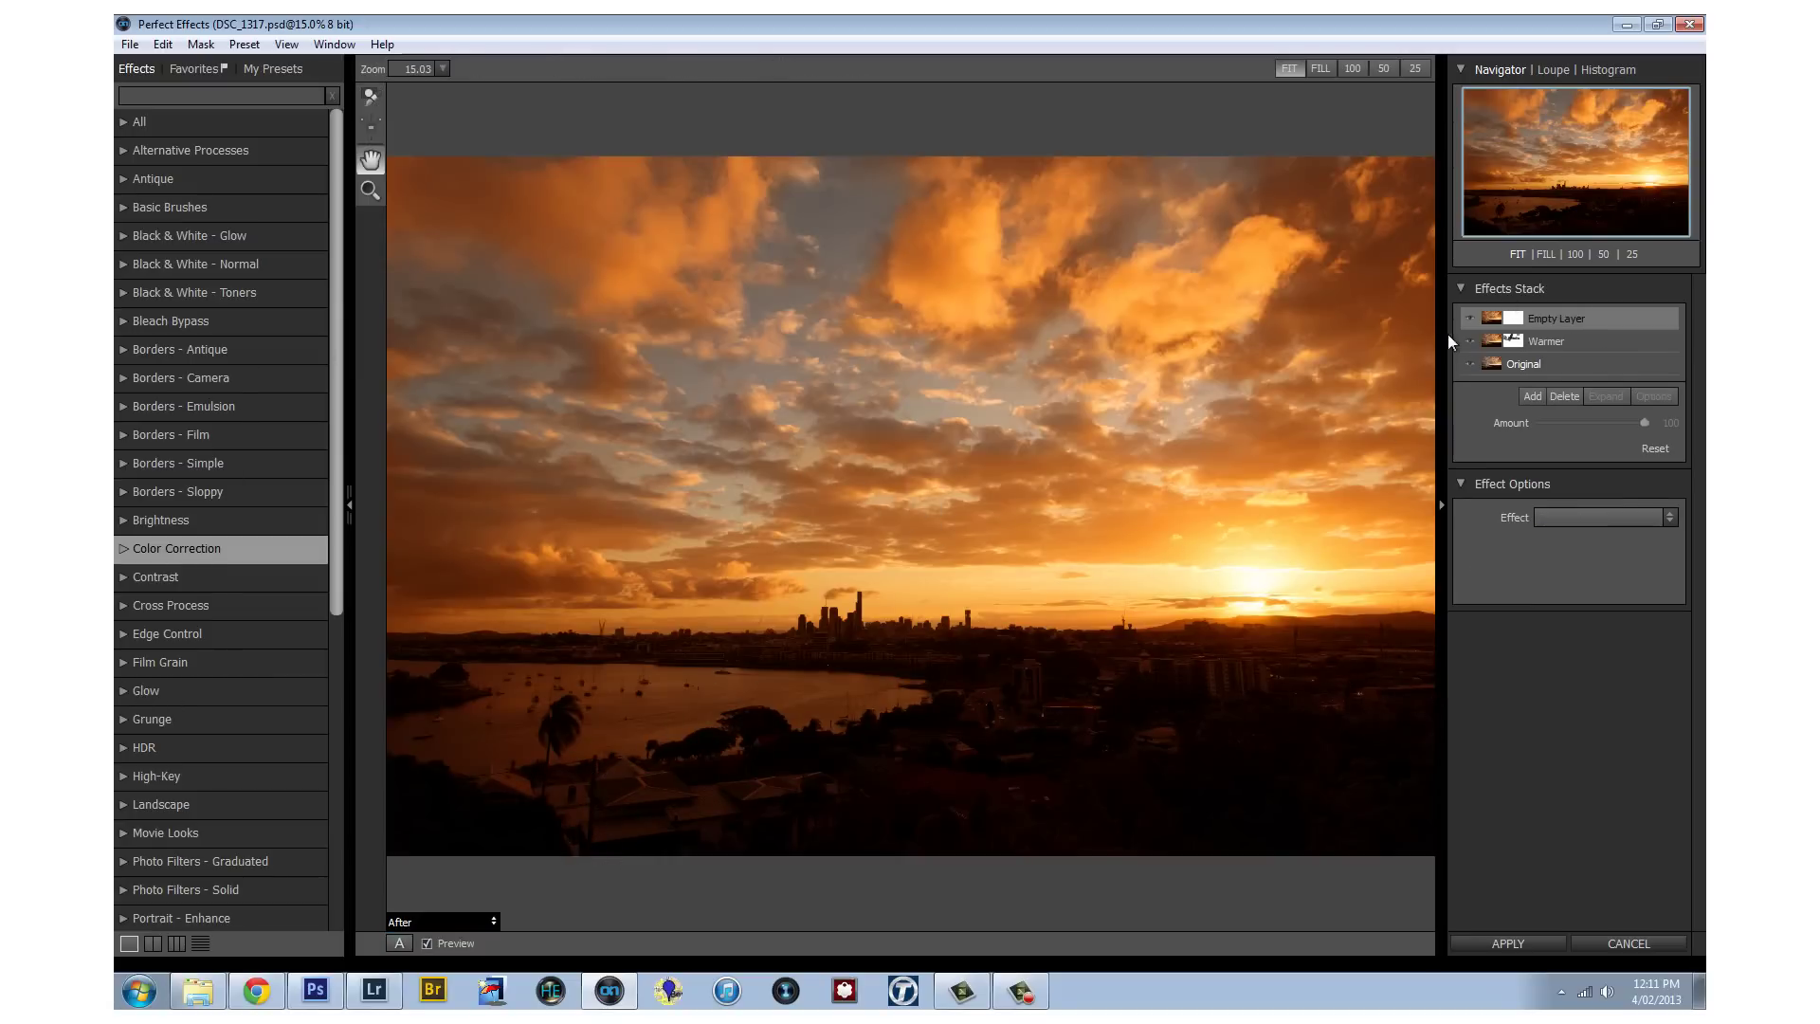
pyautogui.click(152, 805)
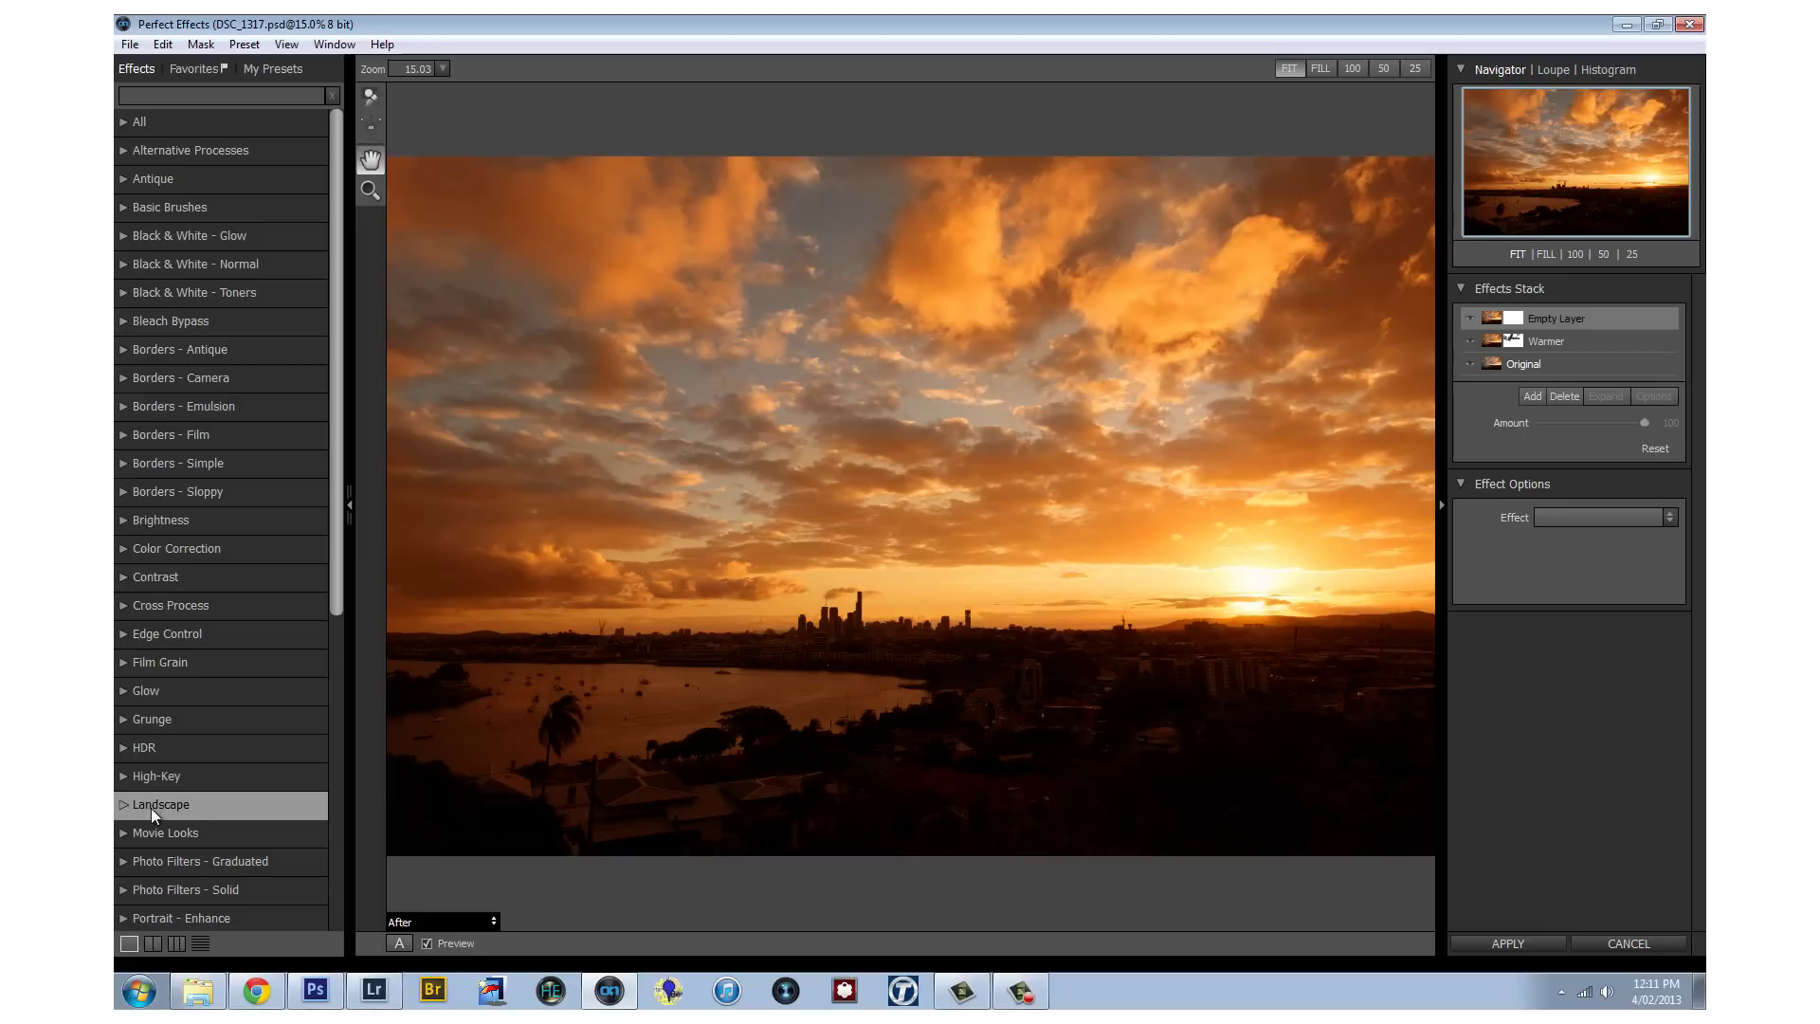
pyautogui.moveTo(333, 446); pyautogui.dragTo(324, 579)
pyautogui.click(245, 493)
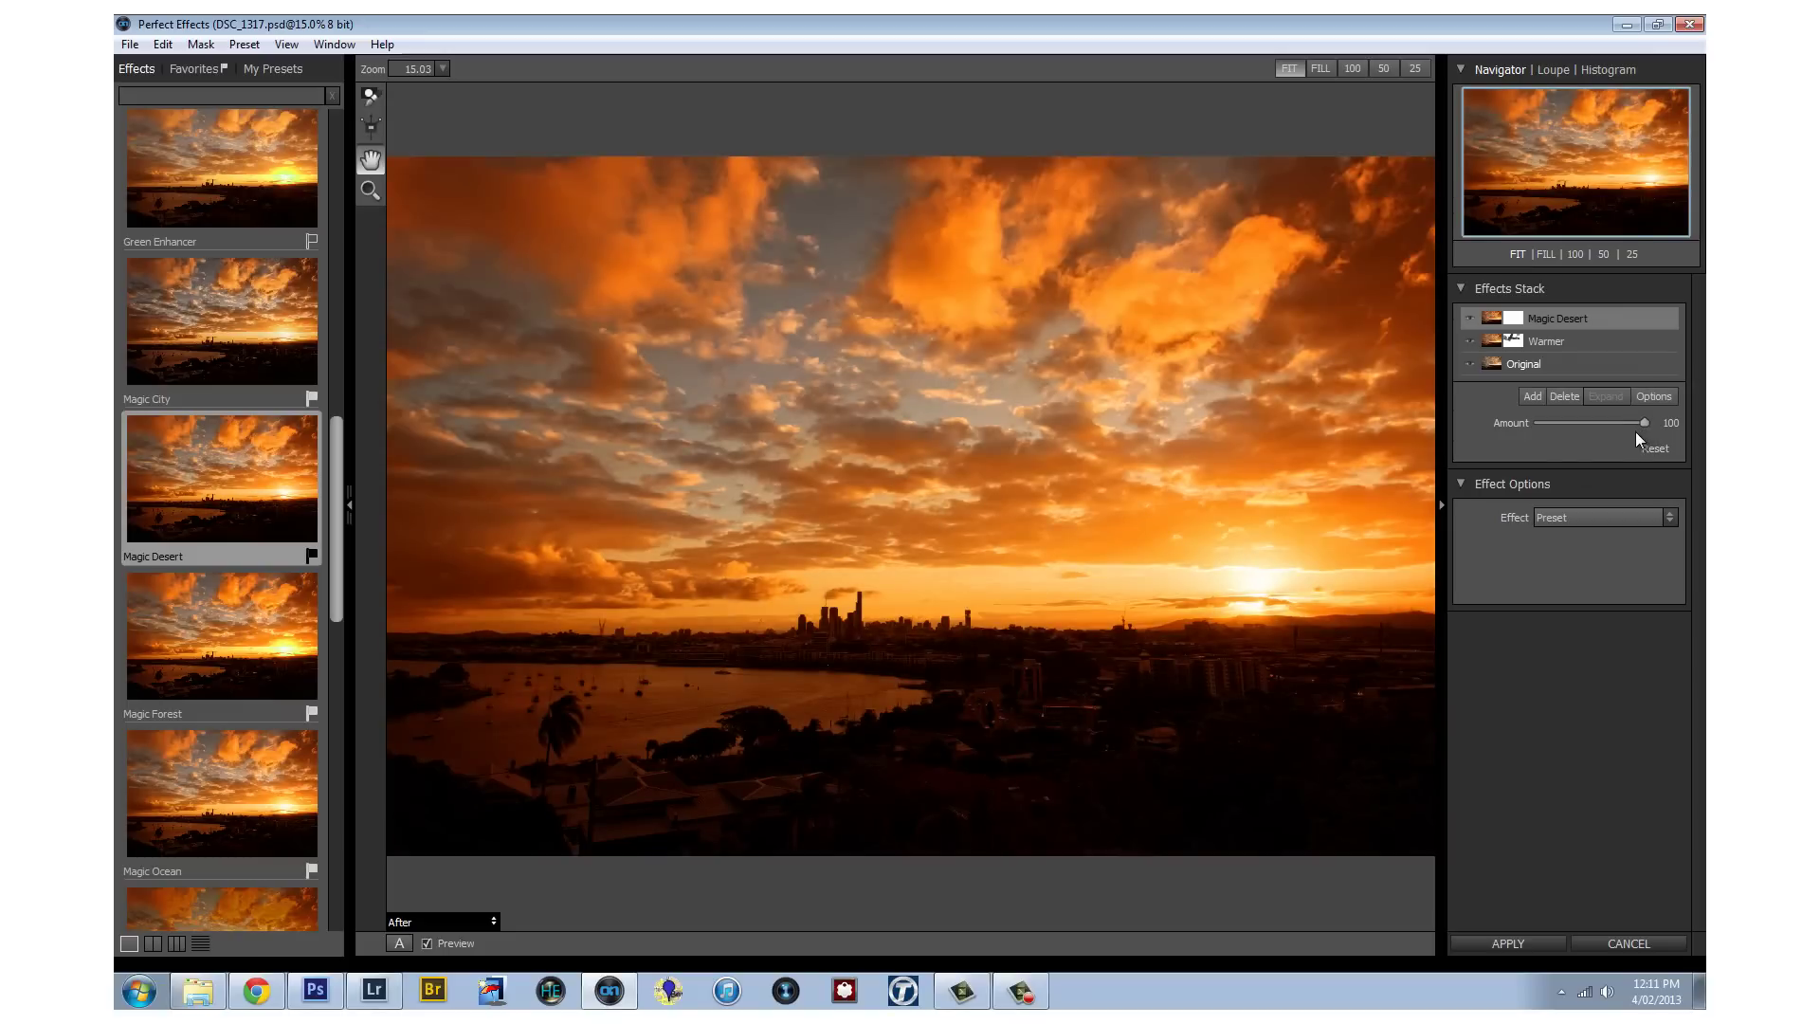
pyautogui.click(1670, 423)
# Add another effect layer and apply the Dark Glow preset from the Glow effects
pyautogui.click(1530, 397)
pyautogui.moveTo(337, 486); pyautogui.dragTo(339, 318)
pyautogui.click(125, 447)
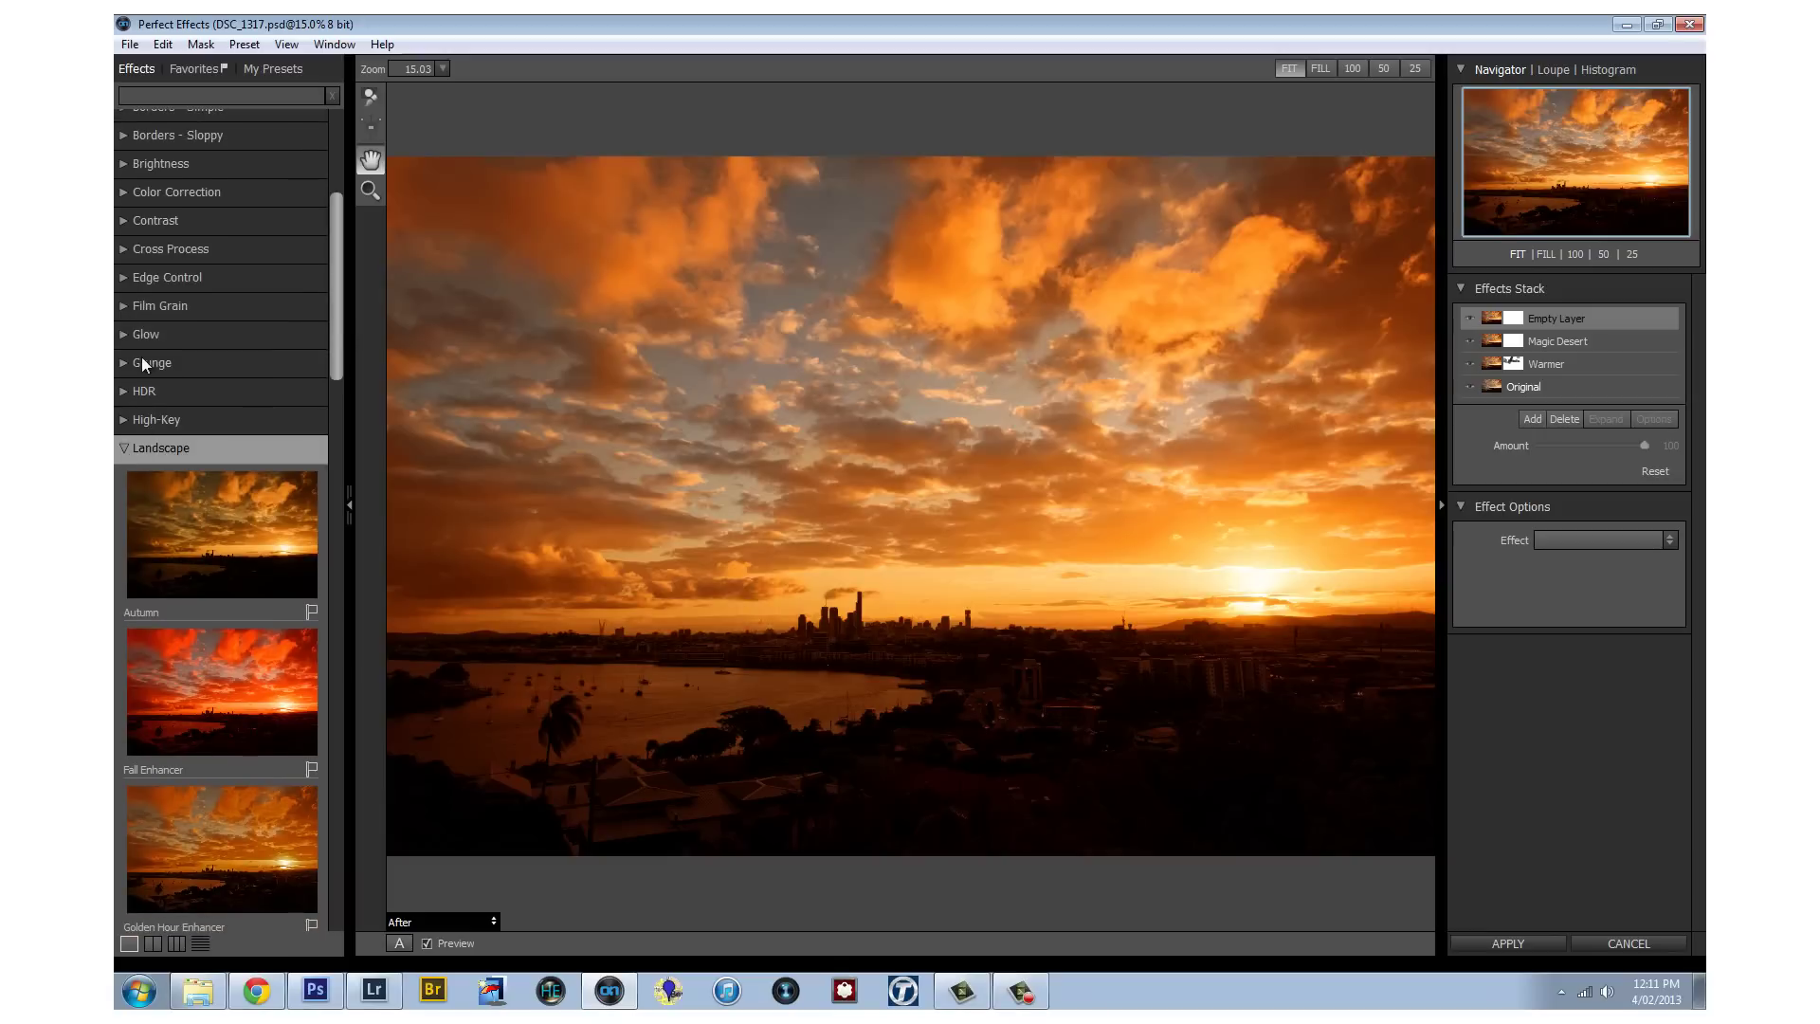
pyautogui.click(146, 337)
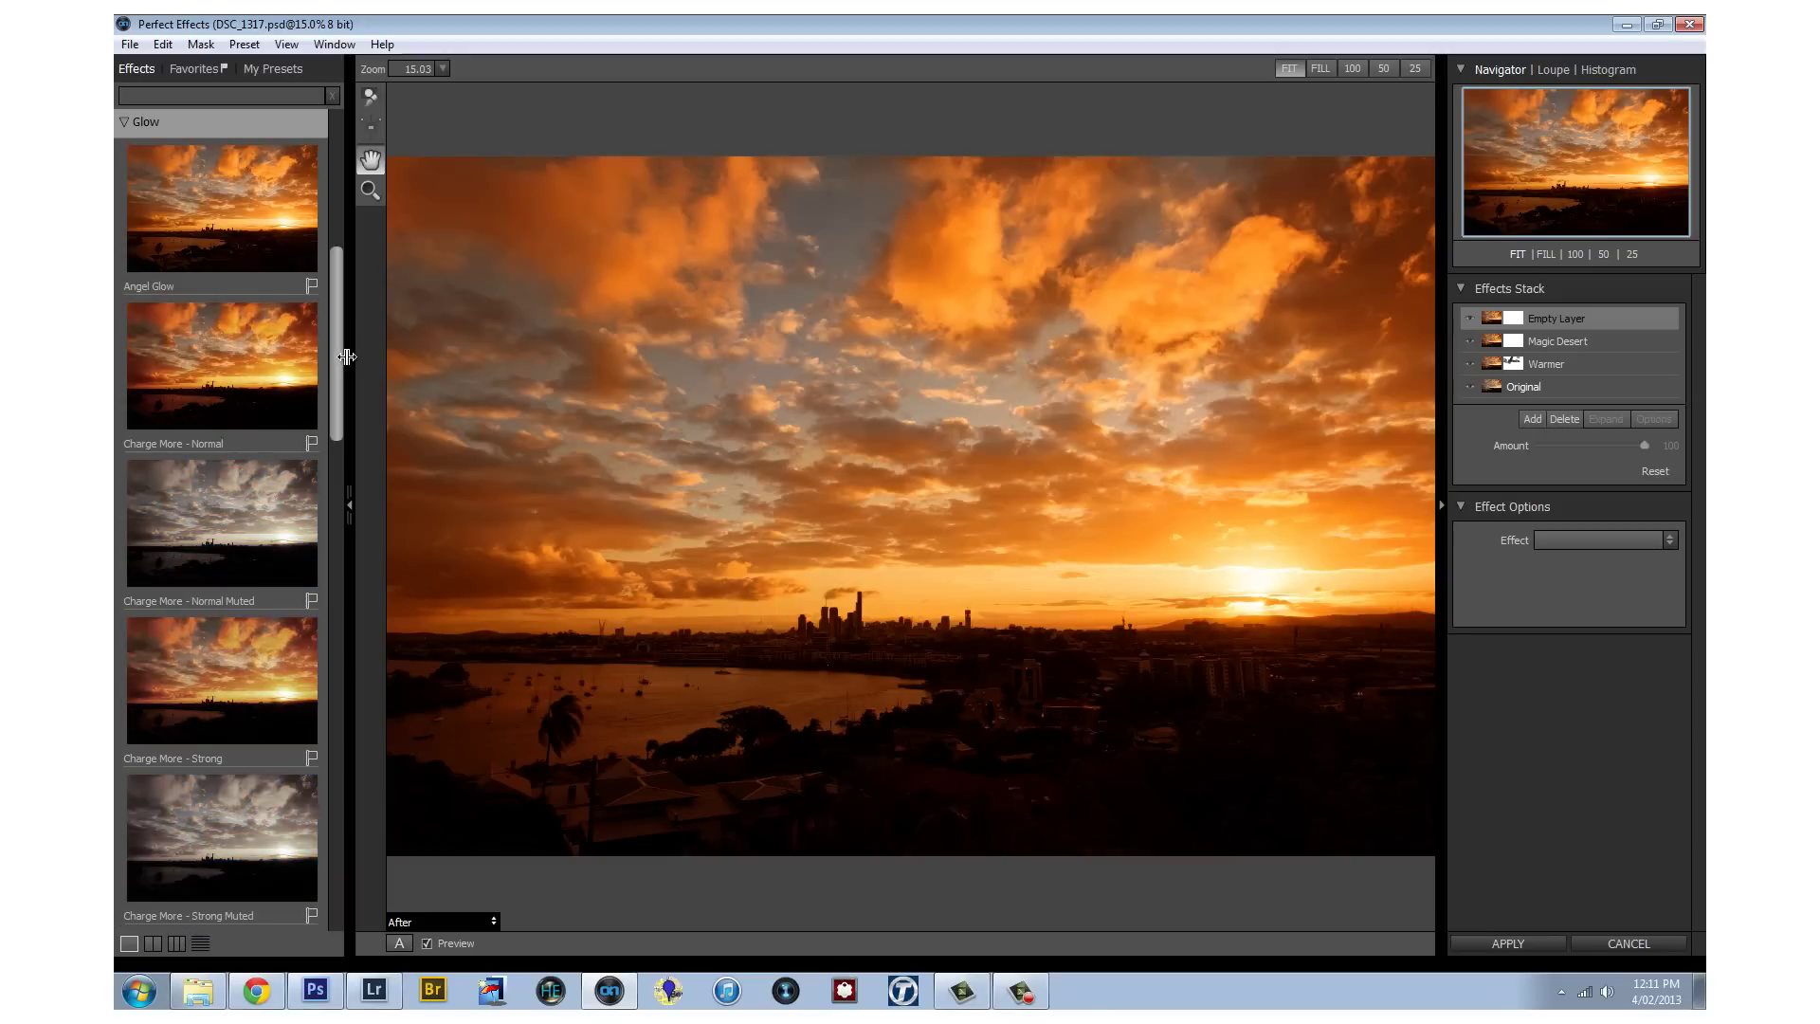
pyautogui.moveTo(336, 372); pyautogui.dragTo(360, 555)
pyautogui.click(256, 482)
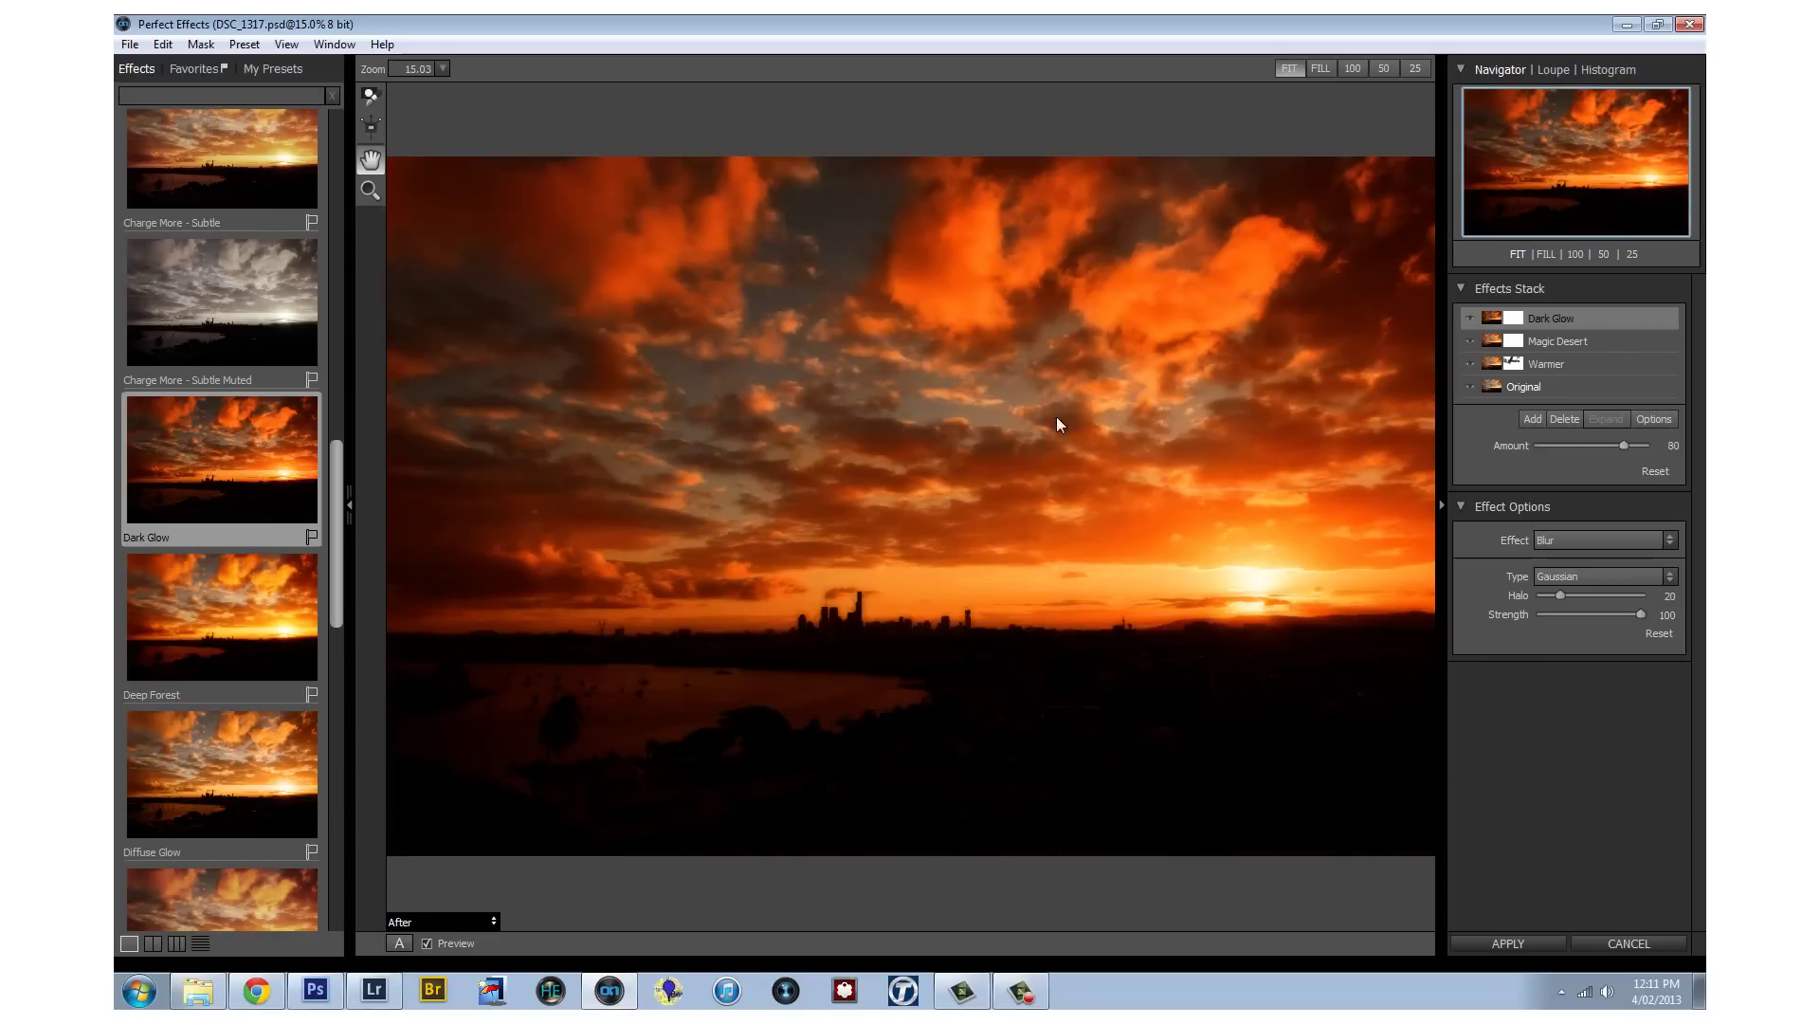
# Set the Dark Glow amount to 20, adjust its blur strength, and apply the effects stack to return to Photoshop
pyautogui.click(1668, 446)
pyautogui.press('Return')
pyautogui.click(1663, 614)
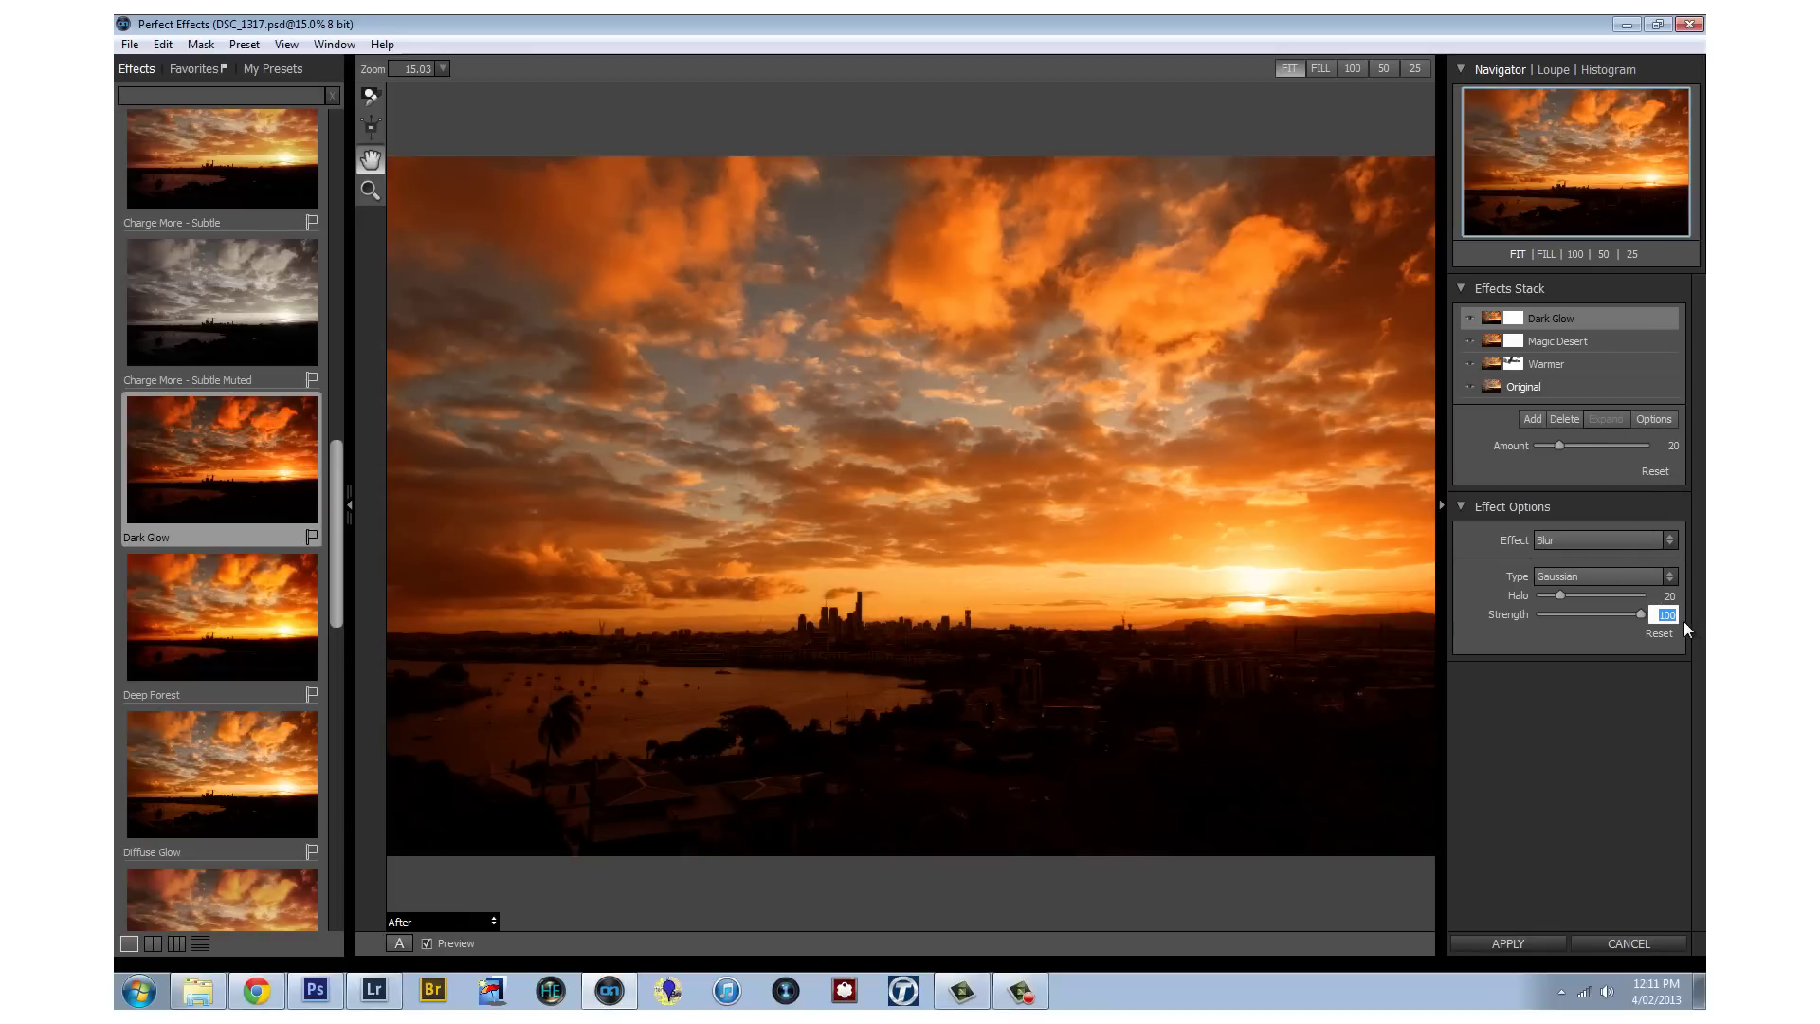
pyautogui.press('Return')
pyautogui.click(1508, 943)
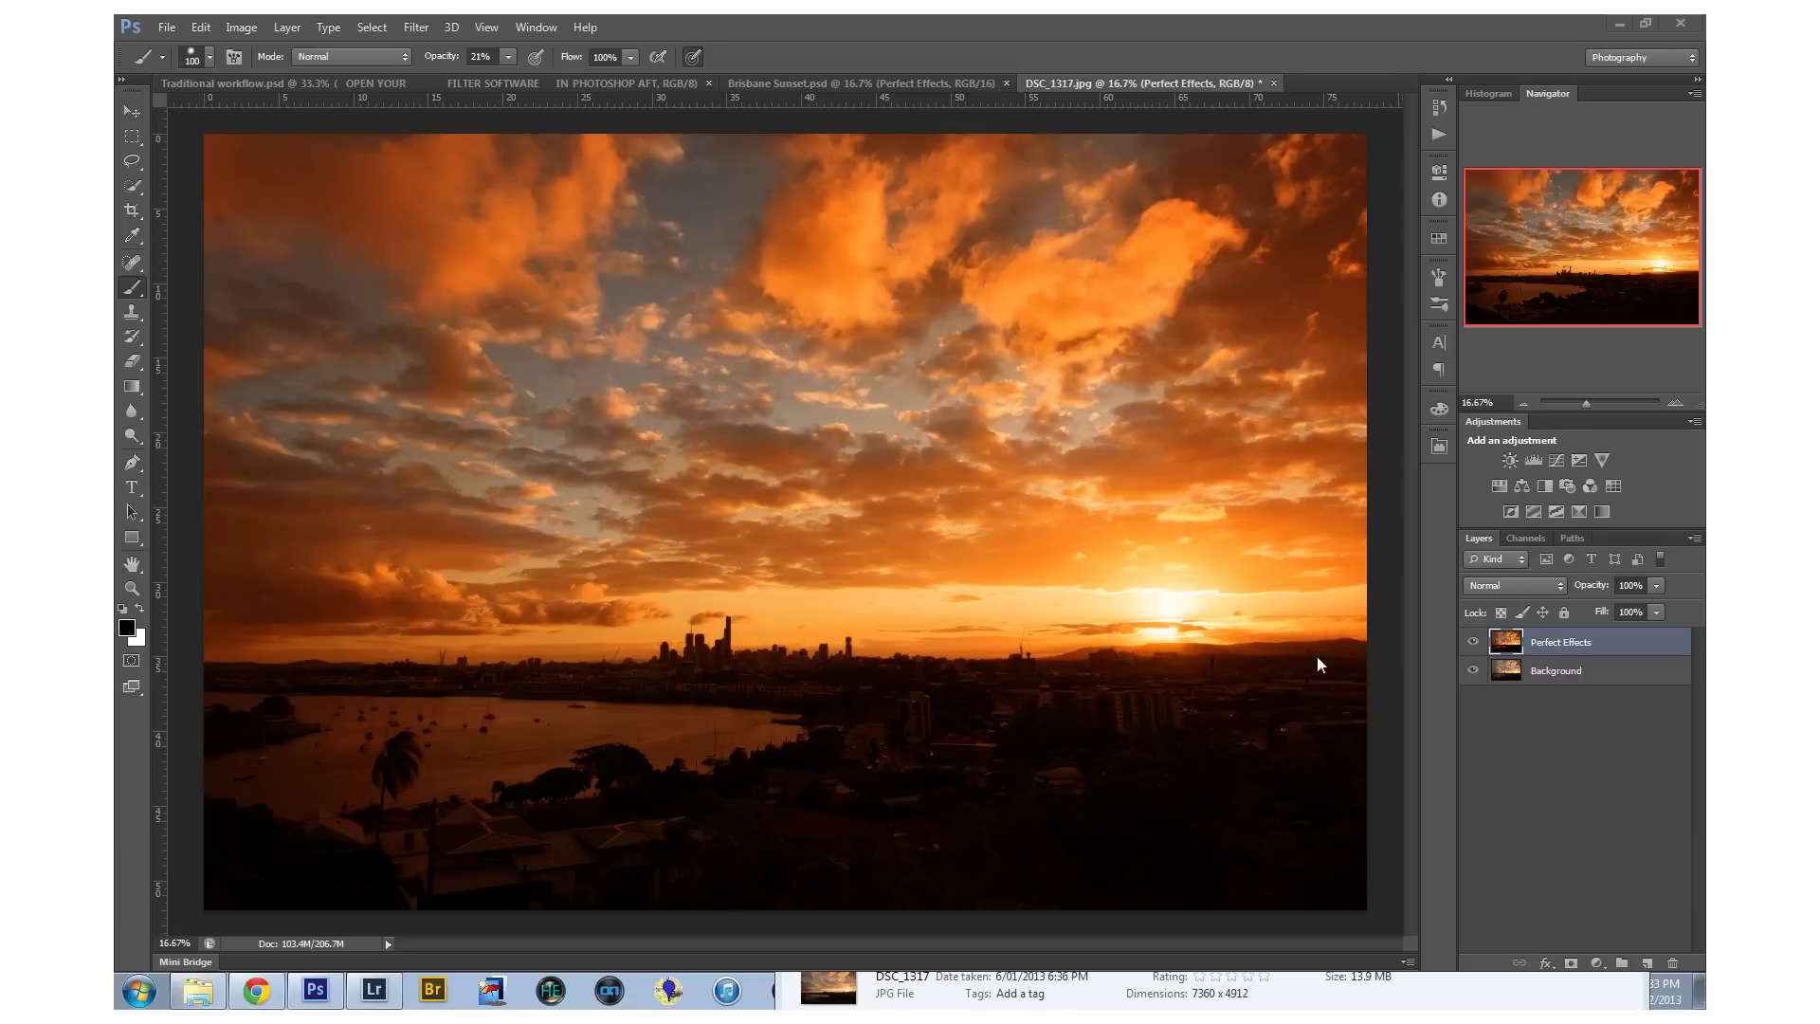
# Compare the photo with and without the Perfect Effects layer, and add a layer mask to that layer
pyautogui.click(1473, 643)
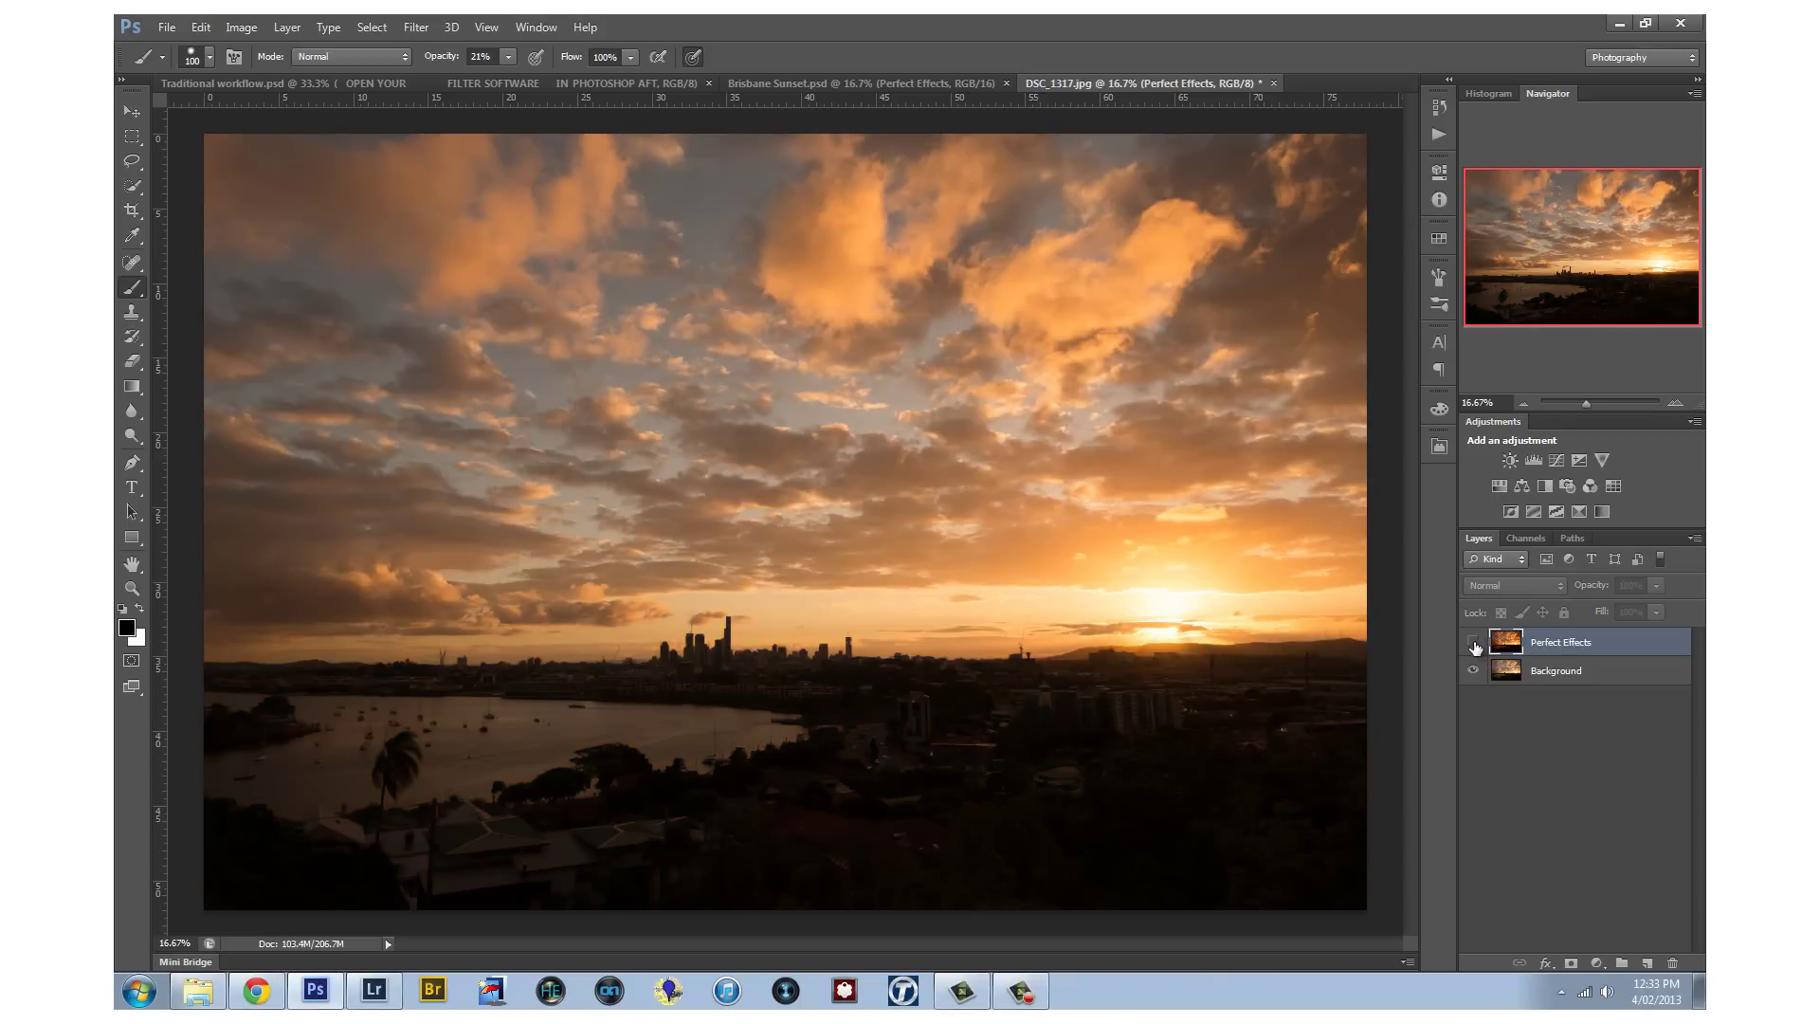
pyautogui.click(1473, 644)
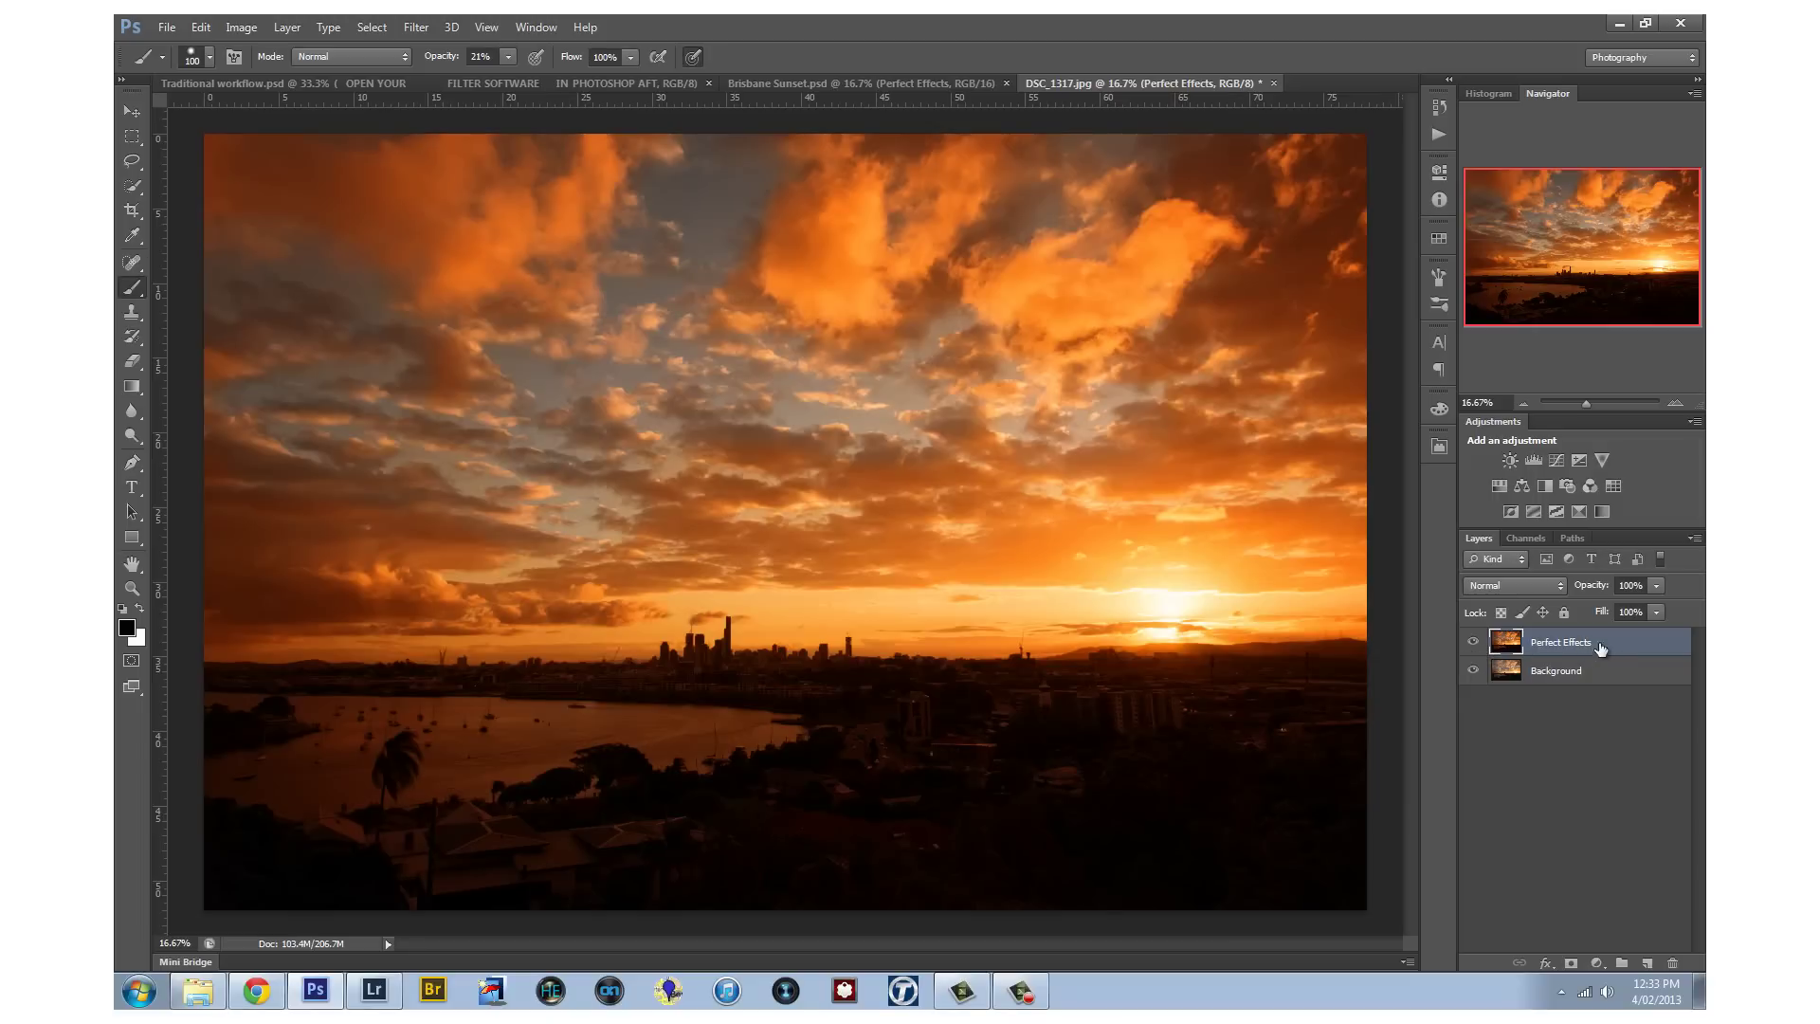
pyautogui.click(1571, 963)
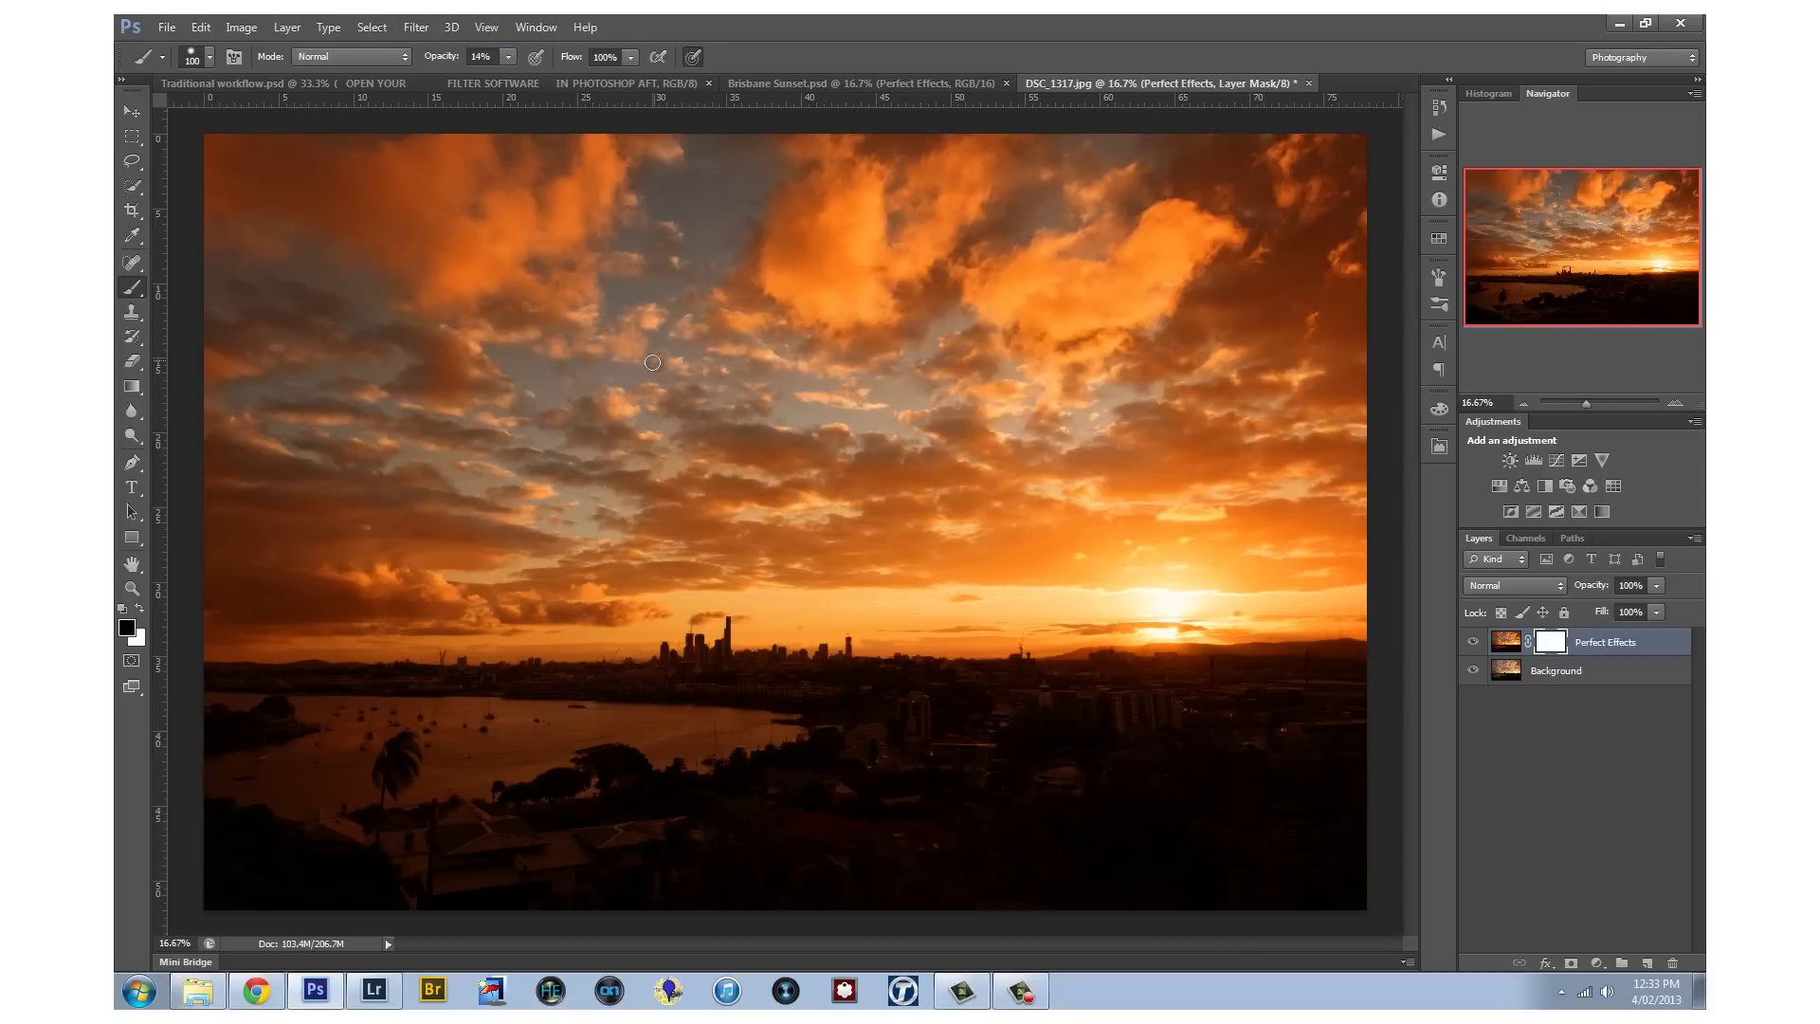
# Set the brush to 600 px with 18% hardness for painting on the layer mask
pyautogui.press(']')
pyautogui.press(']')
pyautogui.press(']')
pyautogui.press(']')
pyautogui.press(']')
pyautogui.press(']')
pyautogui.click(211, 58)
pyautogui.moveTo(171, 159); pyautogui.dragTo(175, 161)
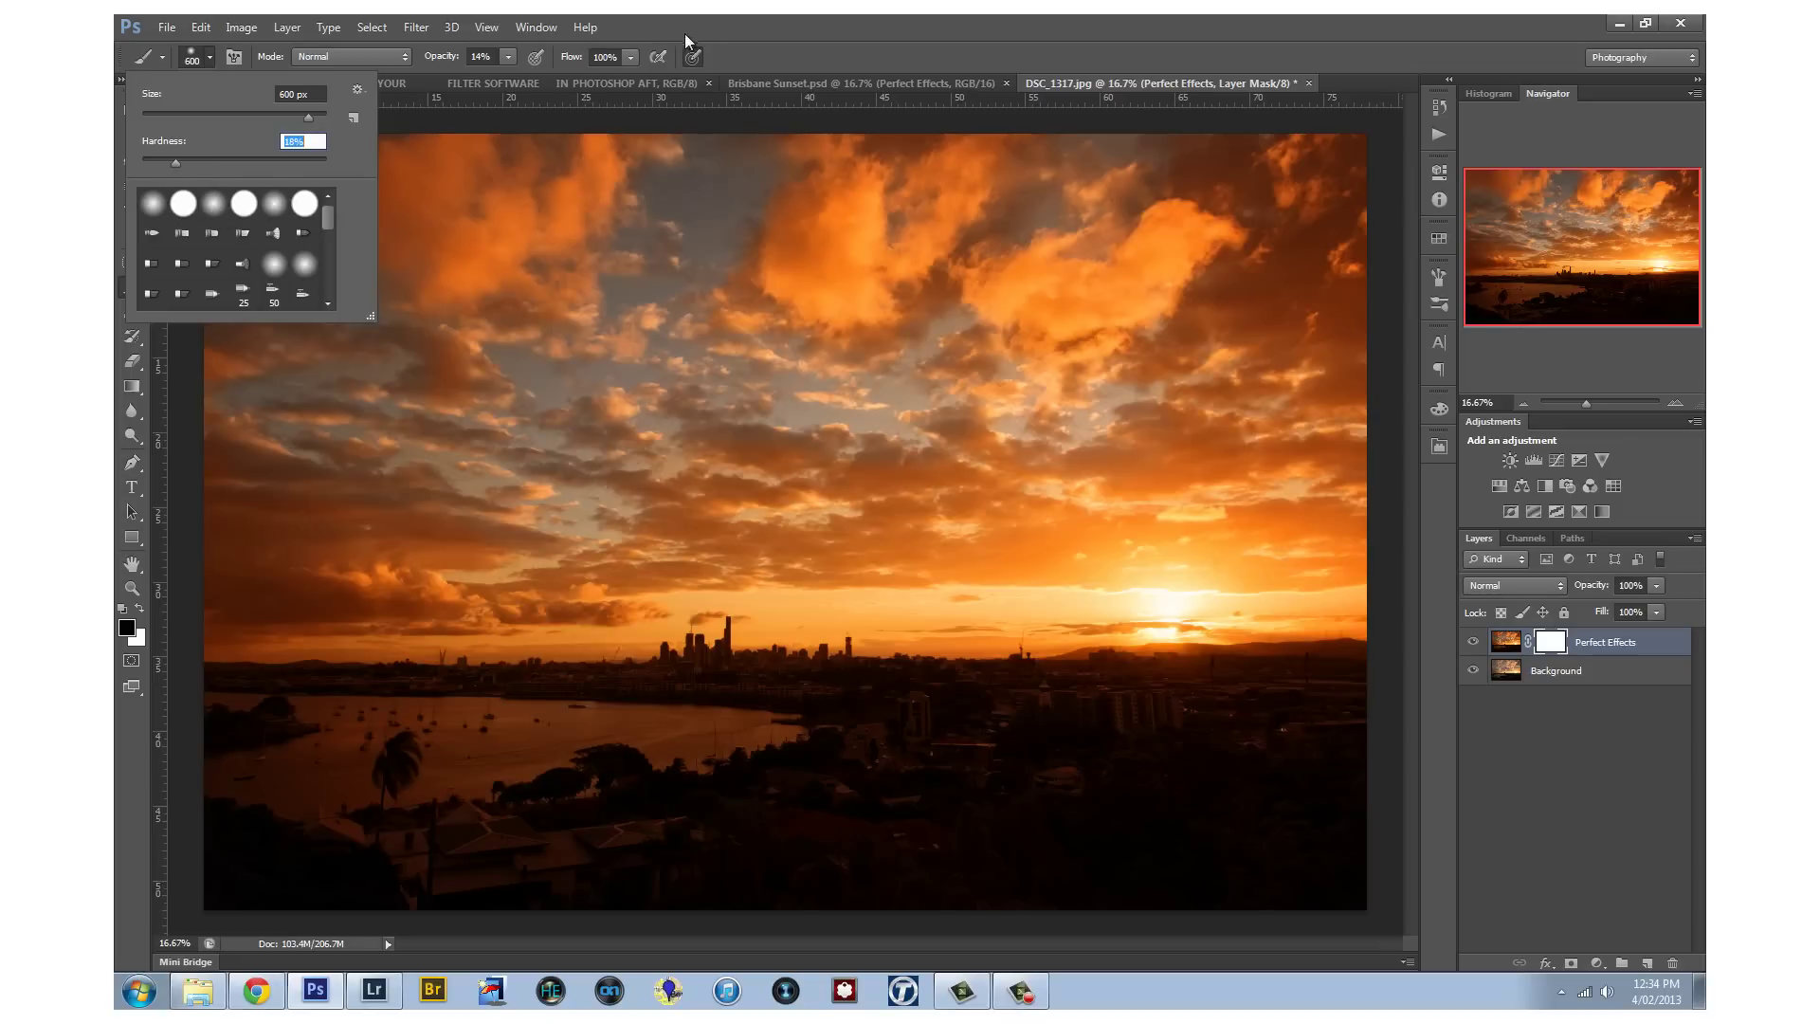
pyautogui.press('Return')
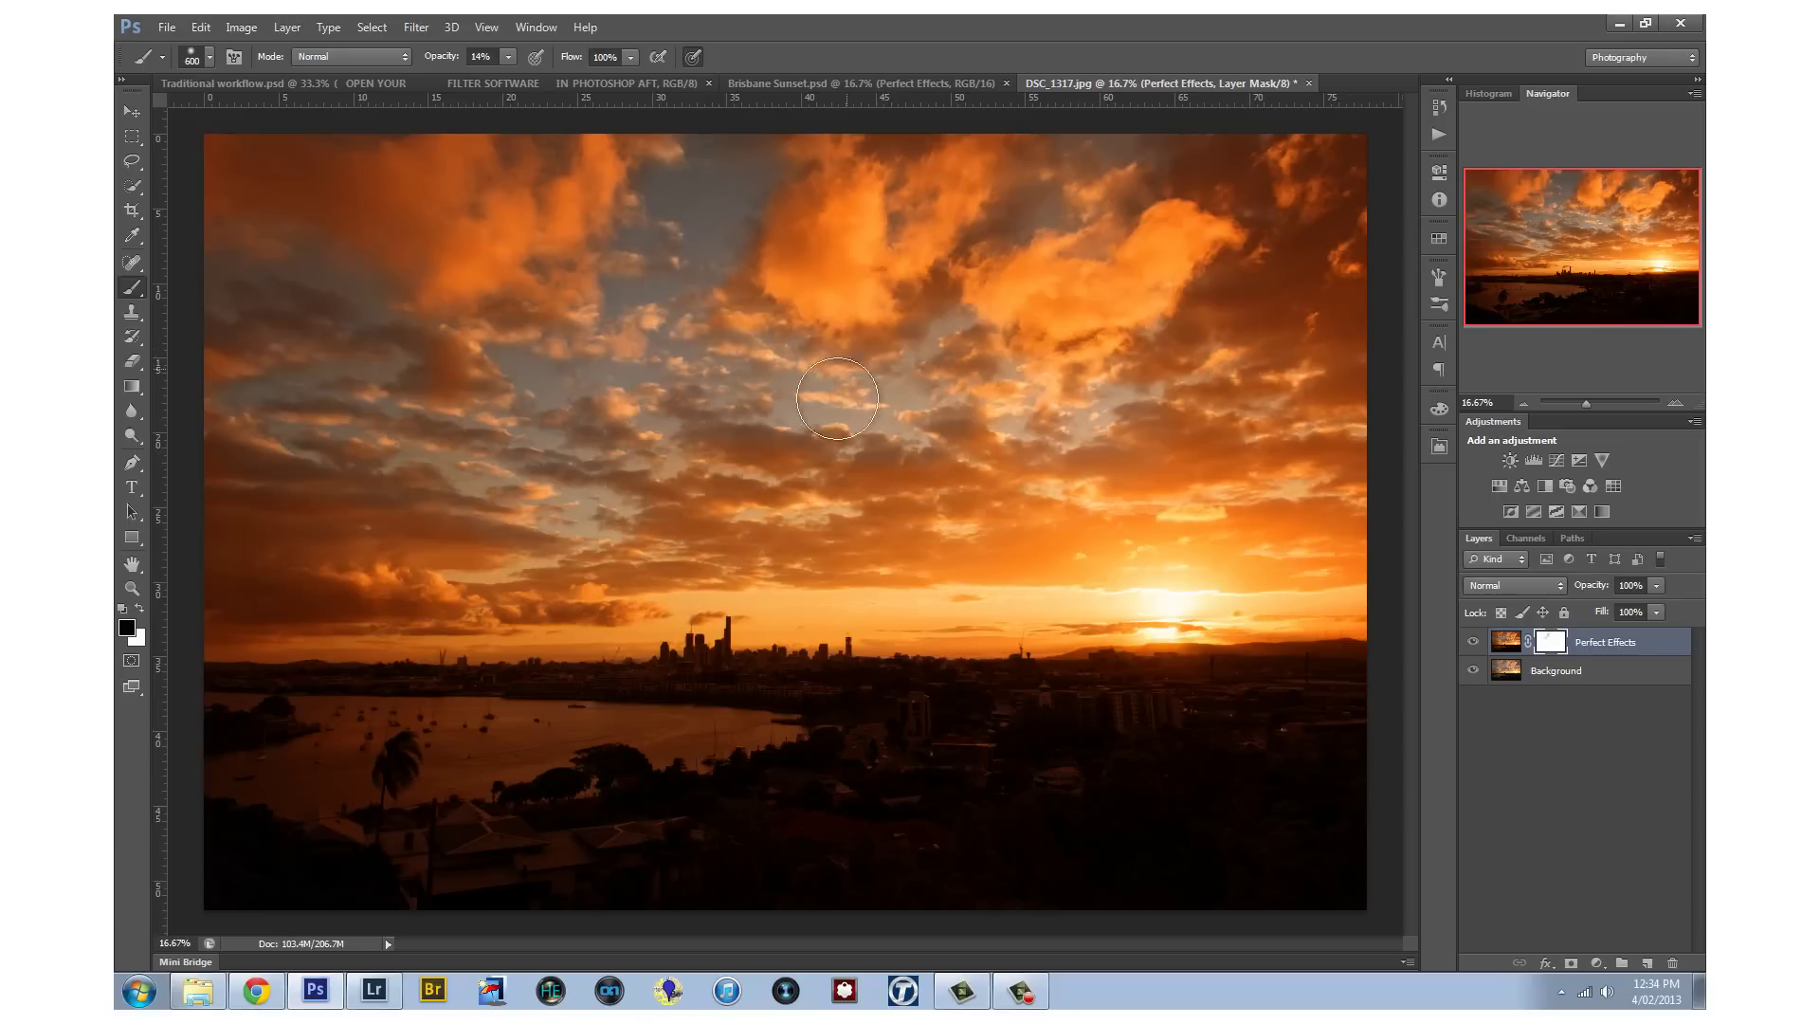
# Paint black on the mask over the blue-grey sky patches at 14% opacity, comparing with the original in between
pyautogui.moveTo(1077, 194)
pyautogui.mouseDown()
pyautogui.moveTo(1056, 273)
pyautogui.moveTo(1061, 403)
pyautogui.mouseUp()
pyautogui.click(1473, 645)
pyautogui.click(1473, 645)
pyautogui.moveTo(390, 334)
pyautogui.mouseDown()
pyautogui.moveTo(453, 354)
pyautogui.moveTo(444, 396)
pyautogui.moveTo(259, 401)
pyautogui.mouseUp()
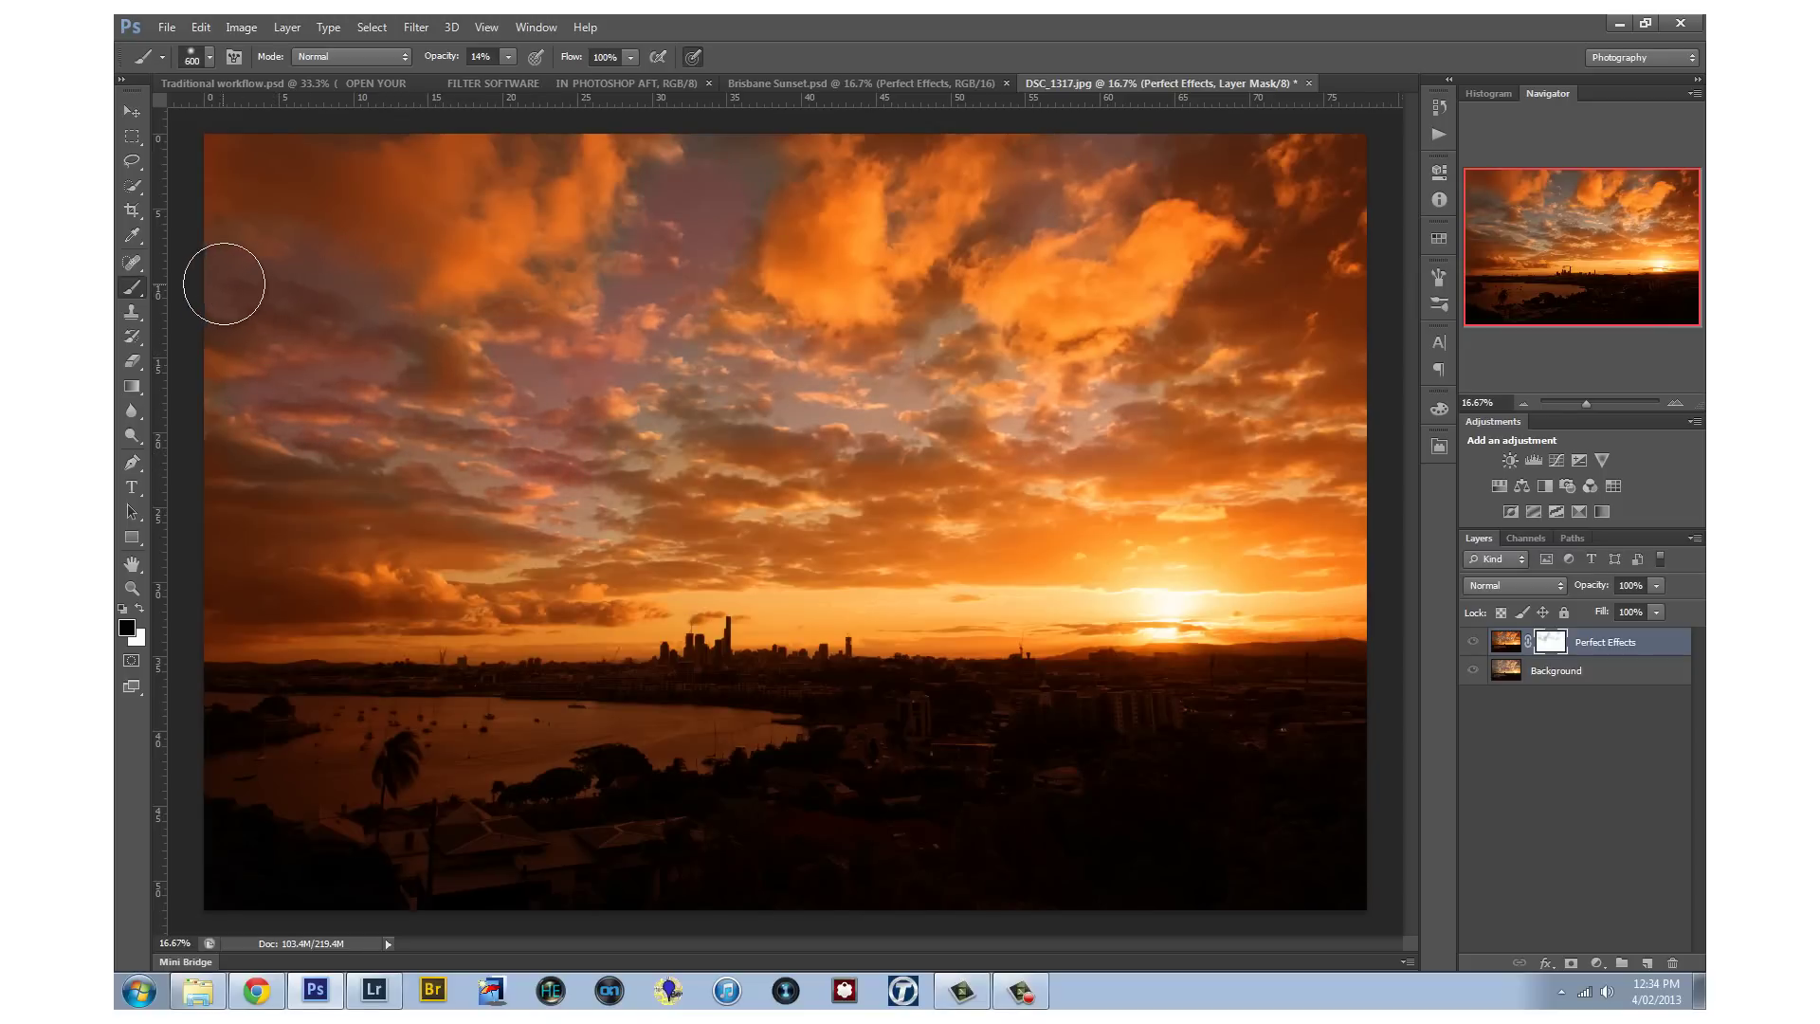
pyautogui.moveTo(373, 299)
pyautogui.mouseDown()
pyautogui.moveTo(366, 432)
pyautogui.moveTo(739, 389)
pyautogui.moveTo(885, 413)
pyautogui.moveTo(663, 459)
pyautogui.mouseUp()
# Raise the brush opacity to 100% and paint over the open sky between the clouds on the mask
pyautogui.click(478, 57)
pyautogui.write('100')
pyautogui.moveTo(675, 216)
pyautogui.mouseDown()
pyautogui.moveTo(654, 232)
pyautogui.moveTo(670, 275)
pyautogui.moveTo(559, 388)
pyautogui.moveTo(867, 397)
pyautogui.mouseUp()
pyautogui.moveTo(703, 200)
pyautogui.mouseDown()
pyautogui.moveTo(716, 337)
pyautogui.moveTo(901, 386)
pyautogui.moveTo(952, 340)
pyautogui.moveTo(906, 382)
pyautogui.moveTo(1075, 440)
pyautogui.moveTo(1117, 407)
pyautogui.moveTo(592, 448)
pyautogui.moveTo(551, 493)
pyautogui.moveTo(506, 440)
pyautogui.moveTo(371, 407)
pyautogui.moveTo(365, 362)
pyautogui.moveTo(440, 328)
pyautogui.mouseUp()
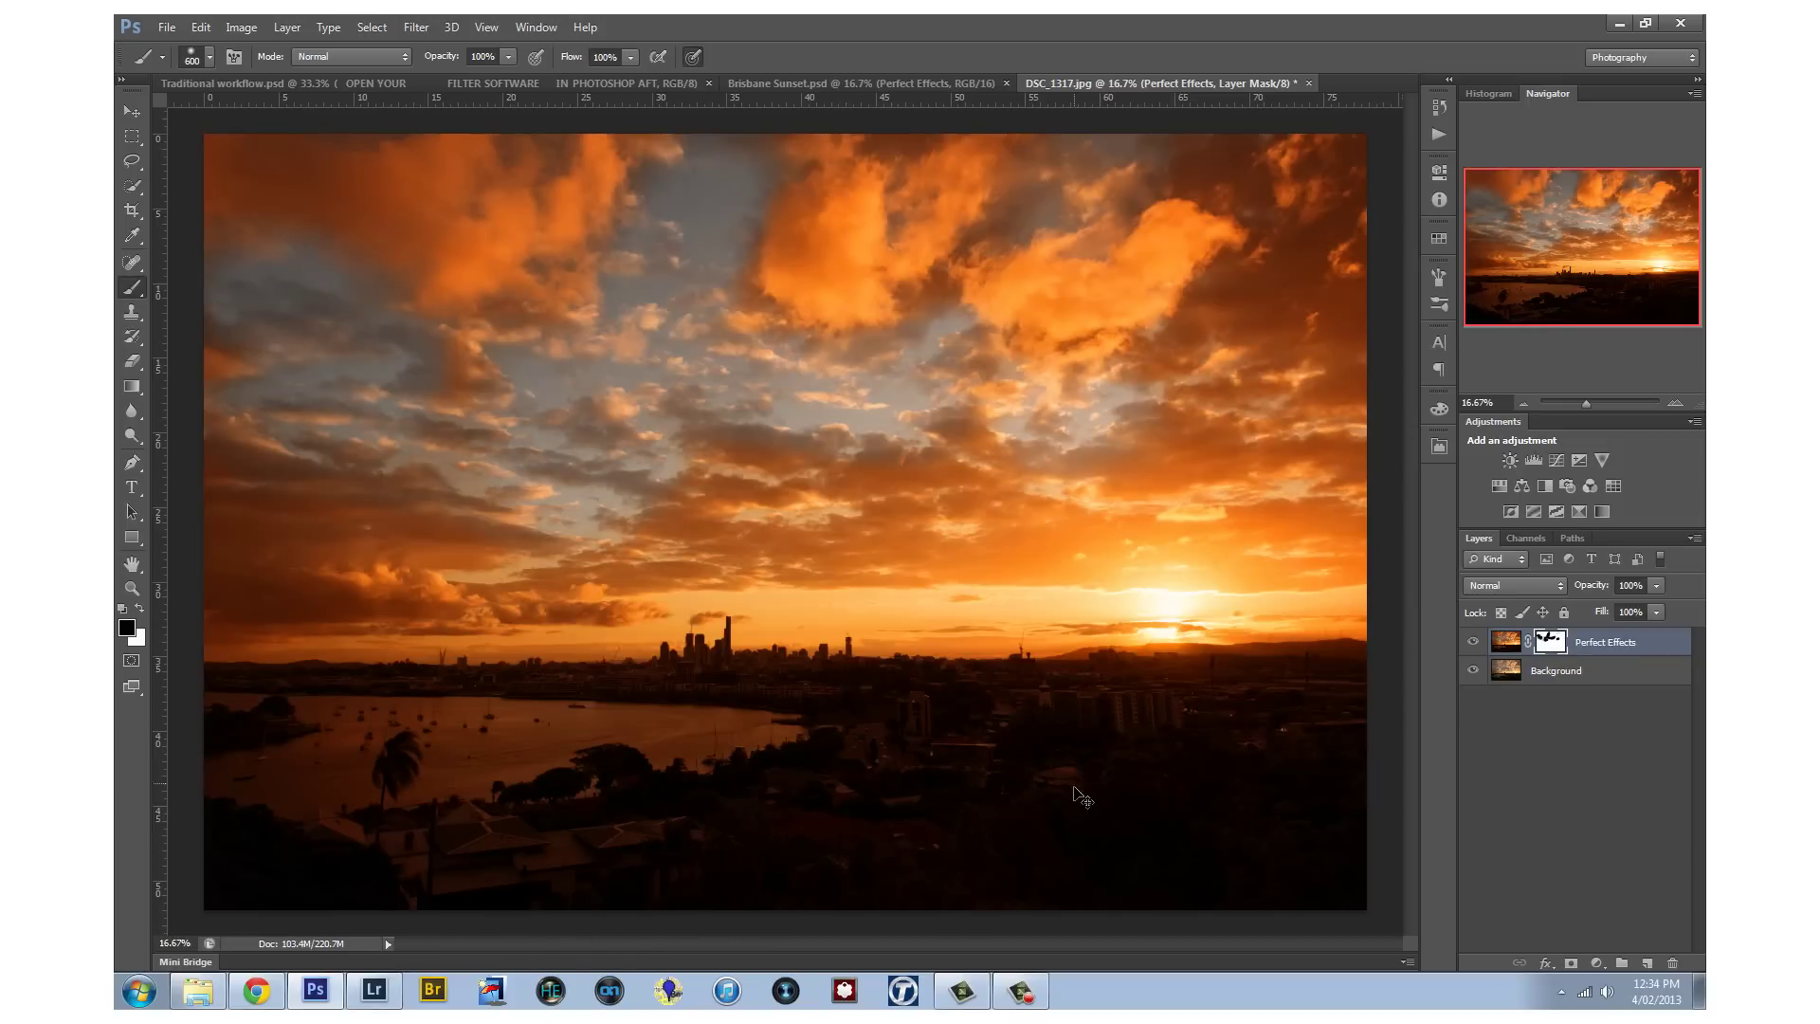
# Paint the effect partly out of the dark buildings and houses below the sun with a 100 px brush at 15% opacity
pyautogui.hotkey('ctrl', '+')
pyautogui.hotkey('ctrl', '+')
pyautogui.hotkey('ctrl', '+')
pyautogui.hotkey('ctrl', '+')
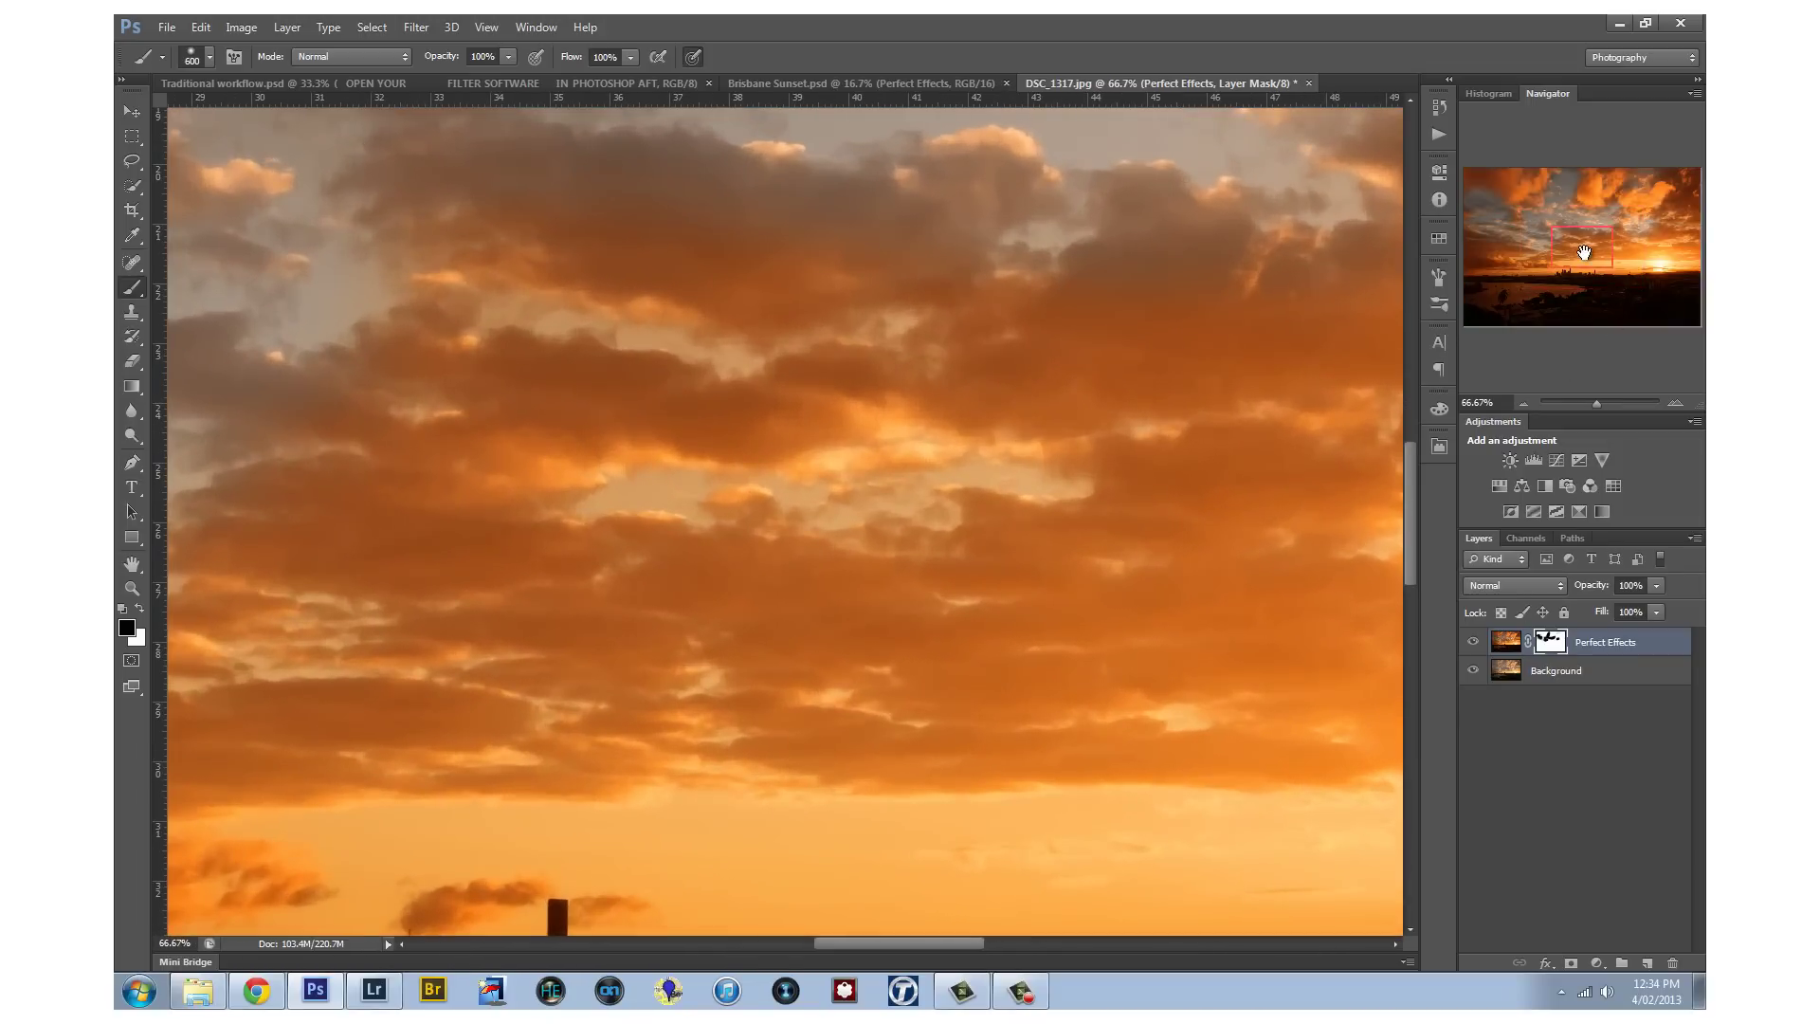
pyautogui.moveTo(1584, 252); pyautogui.dragTo(1647, 292)
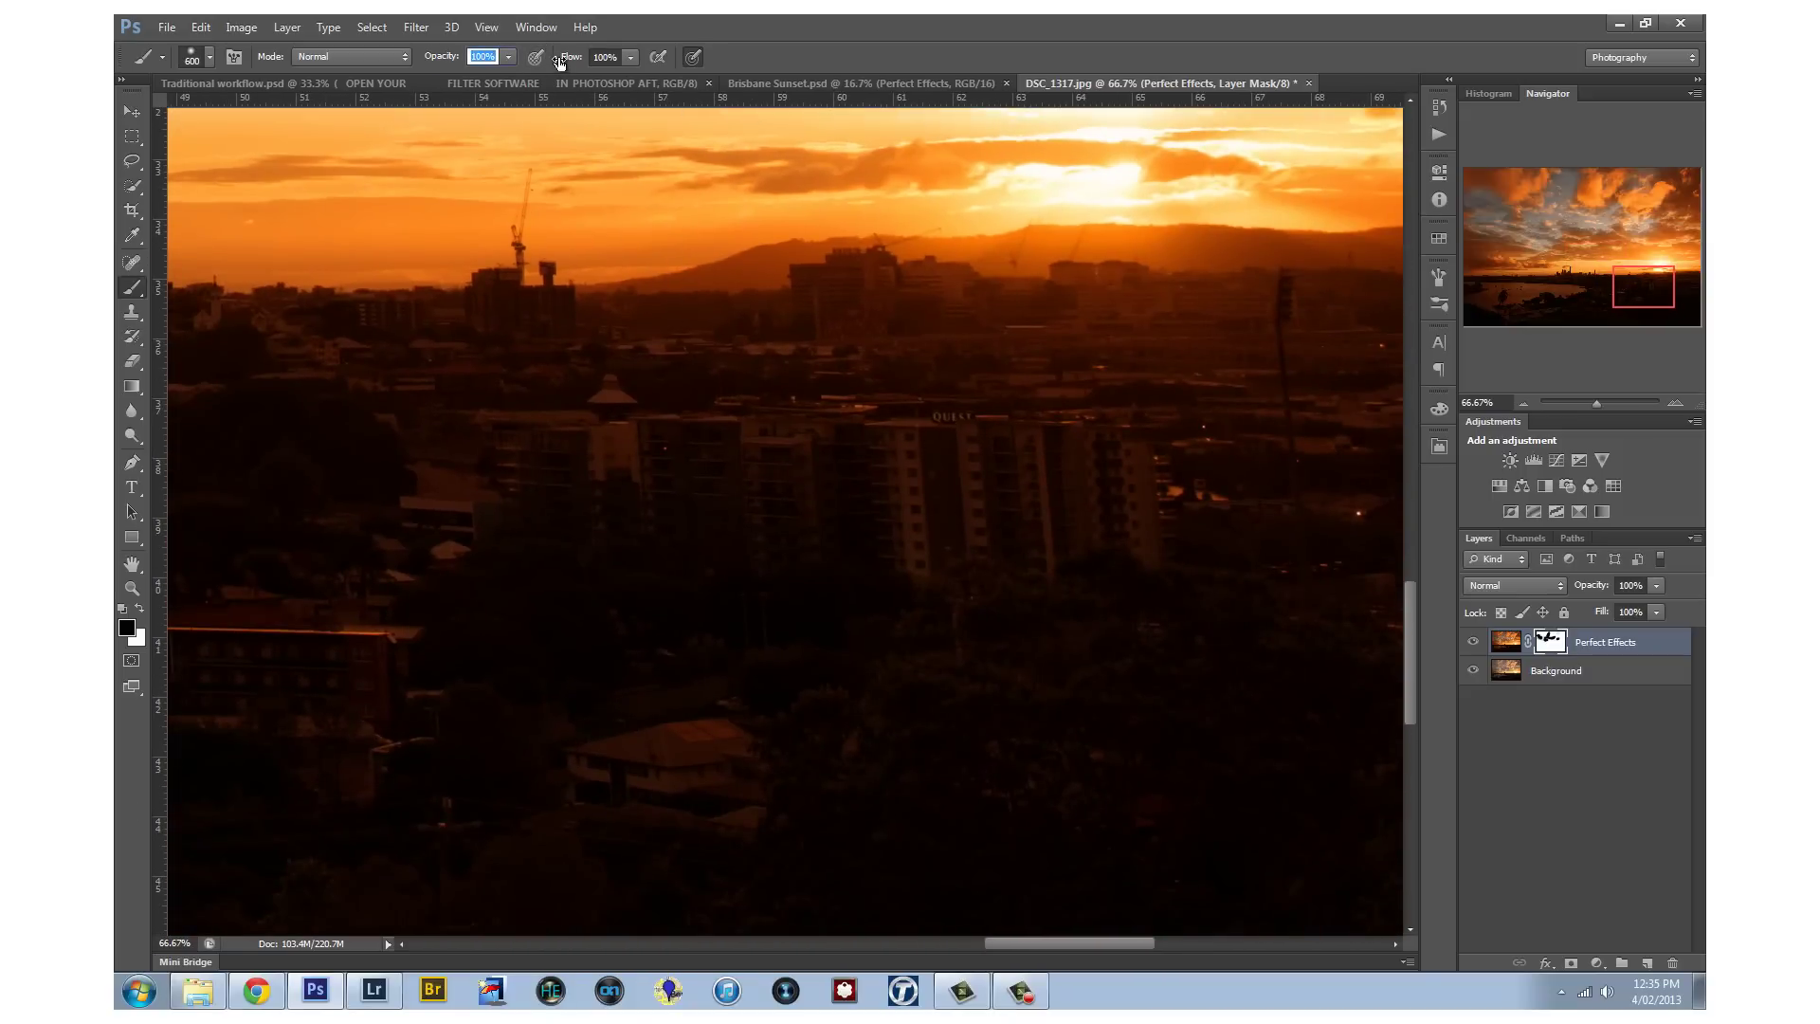
pyautogui.write('5')
pyautogui.press('Return')
pyautogui.press('[')
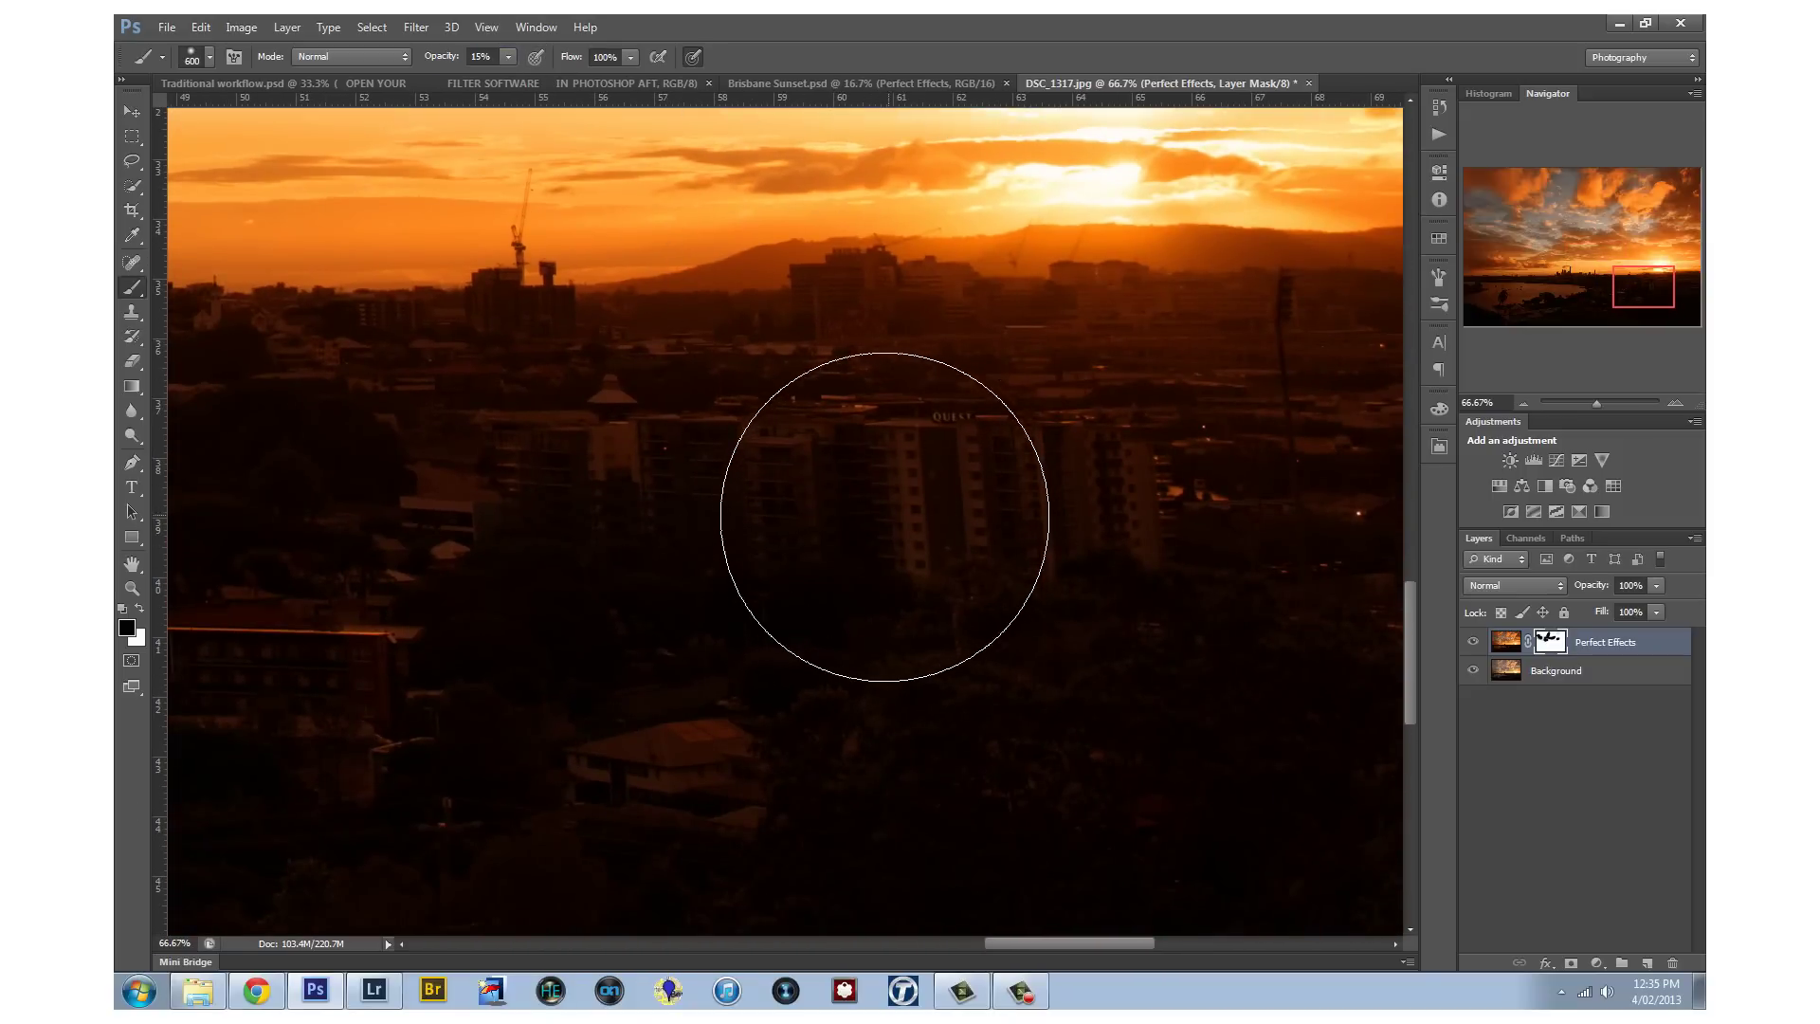
pyautogui.press('[')
pyautogui.press('[')
pyautogui.press('[')
pyautogui.press('[')
pyautogui.press('[')
pyautogui.press('[')
pyautogui.press('[')
pyautogui.press('[')
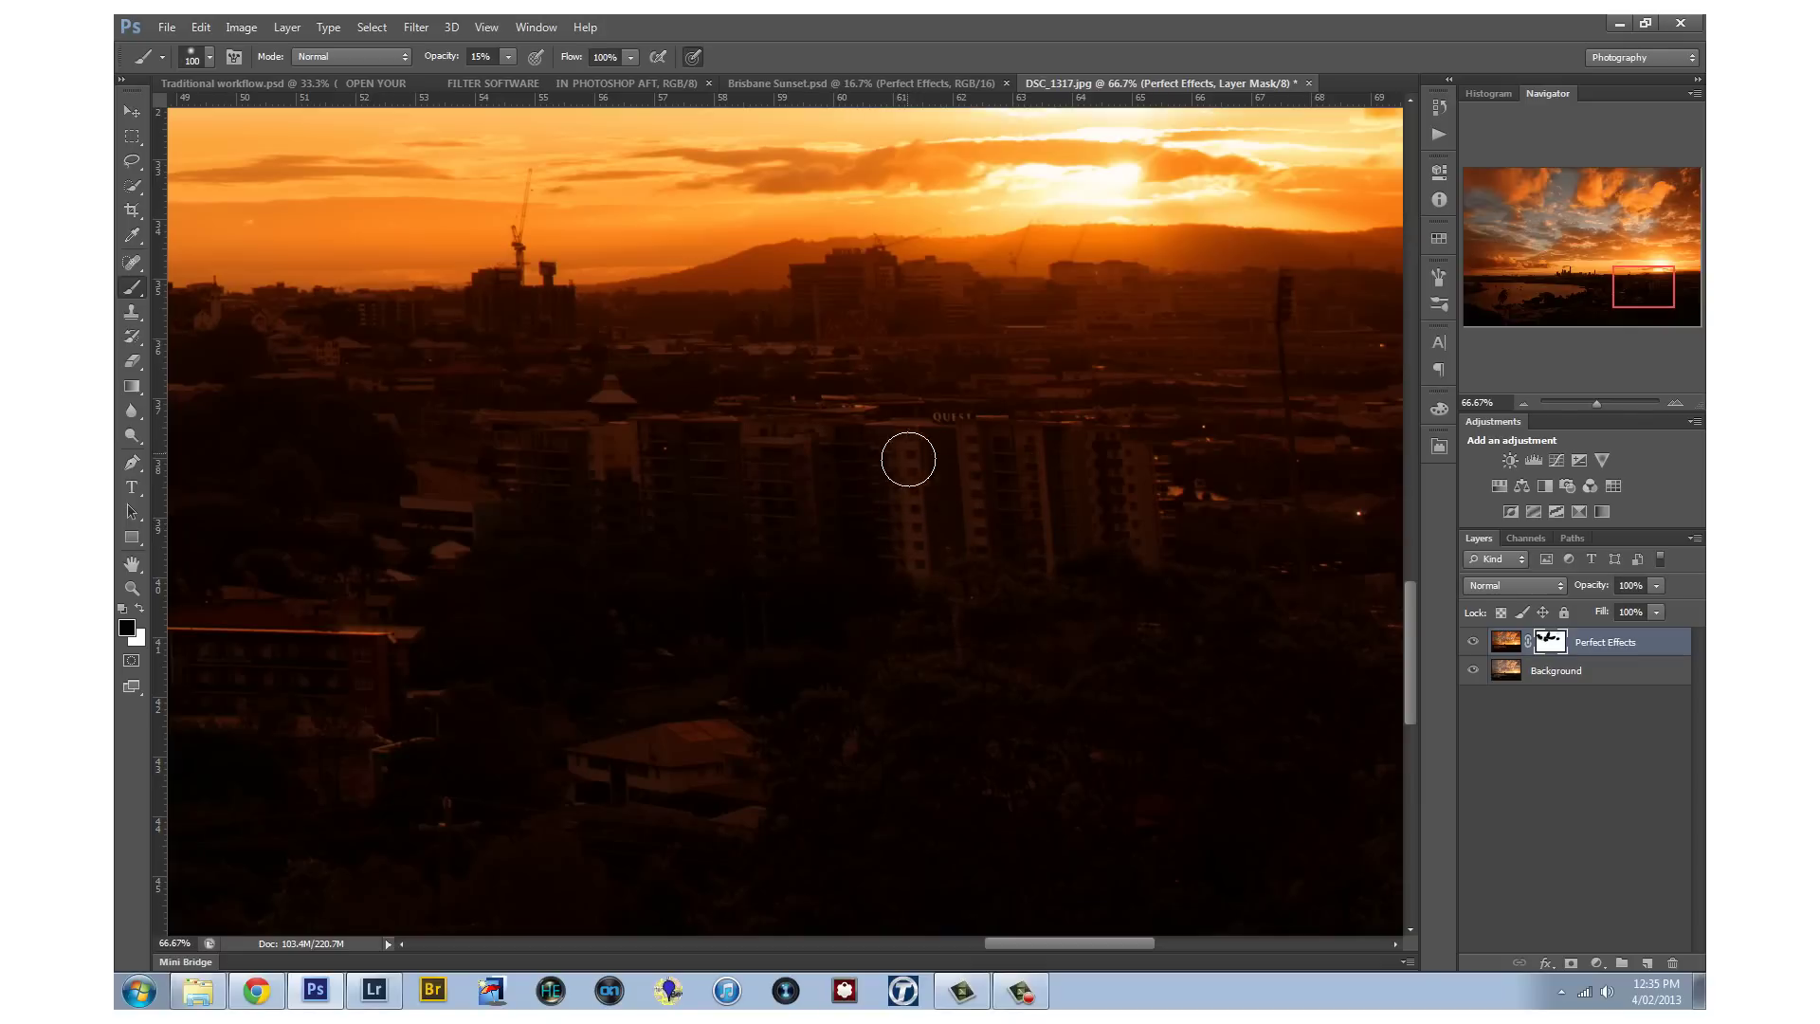
pyautogui.moveTo(910, 529)
pyautogui.mouseDown()
pyautogui.moveTo(910, 567)
pyautogui.moveTo(989, 477)
pyautogui.moveTo(1000, 553)
pyautogui.moveTo(1054, 548)
pyautogui.moveTo(1039, 551)
pyautogui.moveTo(1051, 518)
pyautogui.moveTo(1120, 554)
pyautogui.moveTo(1138, 475)
pyautogui.moveTo(1090, 459)
pyautogui.moveTo(1070, 480)
pyautogui.moveTo(1091, 549)
pyautogui.moveTo(843, 418)
pyautogui.moveTo(759, 497)
pyautogui.moveTo(786, 556)
pyautogui.moveTo(769, 532)
pyautogui.moveTo(788, 440)
pyautogui.moveTo(799, 486)
pyautogui.moveTo(748, 549)
pyautogui.moveTo(662, 561)
pyautogui.moveTo(611, 391)
pyautogui.moveTo(600, 529)
pyautogui.moveTo(463, 458)
pyautogui.moveTo(410, 562)
pyautogui.moveTo(426, 573)
pyautogui.moveTo(424, 540)
pyautogui.moveTo(582, 683)
pyautogui.moveTo(625, 781)
pyautogui.moveTo(676, 749)
pyautogui.moveTo(667, 814)
pyautogui.moveTo(767, 834)
pyautogui.moveTo(582, 785)
pyautogui.moveTo(739, 749)
pyautogui.moveTo(587, 762)
pyautogui.moveTo(407, 585)
pyautogui.moveTo(767, 490)
pyautogui.moveTo(714, 442)
pyautogui.moveTo(828, 464)
pyautogui.moveTo(873, 287)
pyautogui.moveTo(905, 281)
pyautogui.moveTo(895, 314)
pyautogui.moveTo(1029, 295)
pyautogui.moveTo(955, 276)
pyautogui.moveTo(883, 292)
pyautogui.moveTo(1057, 314)
pyautogui.moveTo(971, 302)
pyautogui.moveTo(1096, 309)
pyautogui.moveTo(1182, 287)
pyautogui.moveTo(1209, 301)
pyautogui.moveTo(992, 290)
pyautogui.moveTo(1321, 309)
pyautogui.moveTo(1169, 324)
pyautogui.moveTo(1354, 330)
pyautogui.moveTo(1328, 295)
pyautogui.moveTo(1182, 296)
pyautogui.moveTo(1392, 419)
pyautogui.moveTo(1365, 435)
pyautogui.moveTo(1232, 418)
pyautogui.moveTo(1276, 411)
pyautogui.moveTo(358, 370)
pyautogui.moveTo(421, 375)
pyautogui.moveTo(428, 549)
pyautogui.mouseUp()
pyautogui.moveTo(287, 680)
pyautogui.mouseDown()
pyautogui.moveTo(282, 731)
pyautogui.moveTo(777, 810)
pyautogui.moveTo(789, 772)
pyautogui.mouseUp()
# Merge the Perfect Effects layer and the Background layer into one layer
pyautogui.scroll(-4, 763, 805)
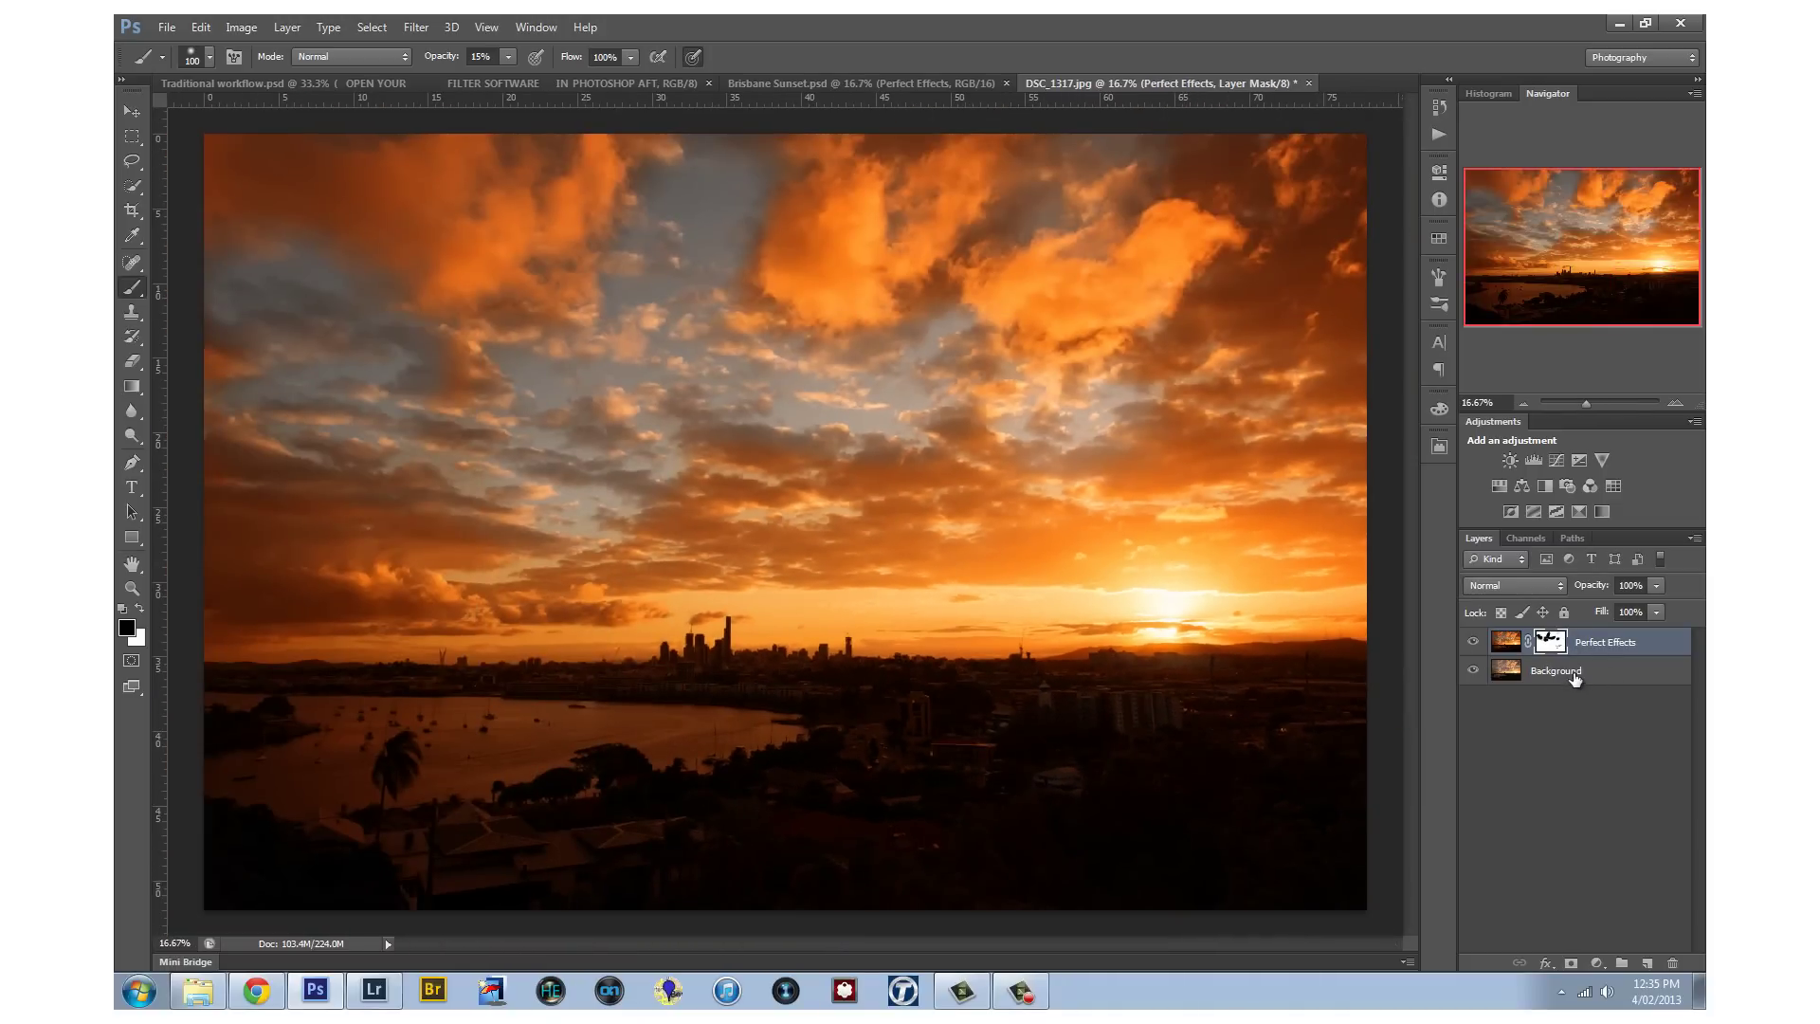
pyautogui.keyDown('shift'); pyautogui.click(1570, 673); pyautogui.keyUp('shift')
pyautogui.hotkey('ctrl', 'e')
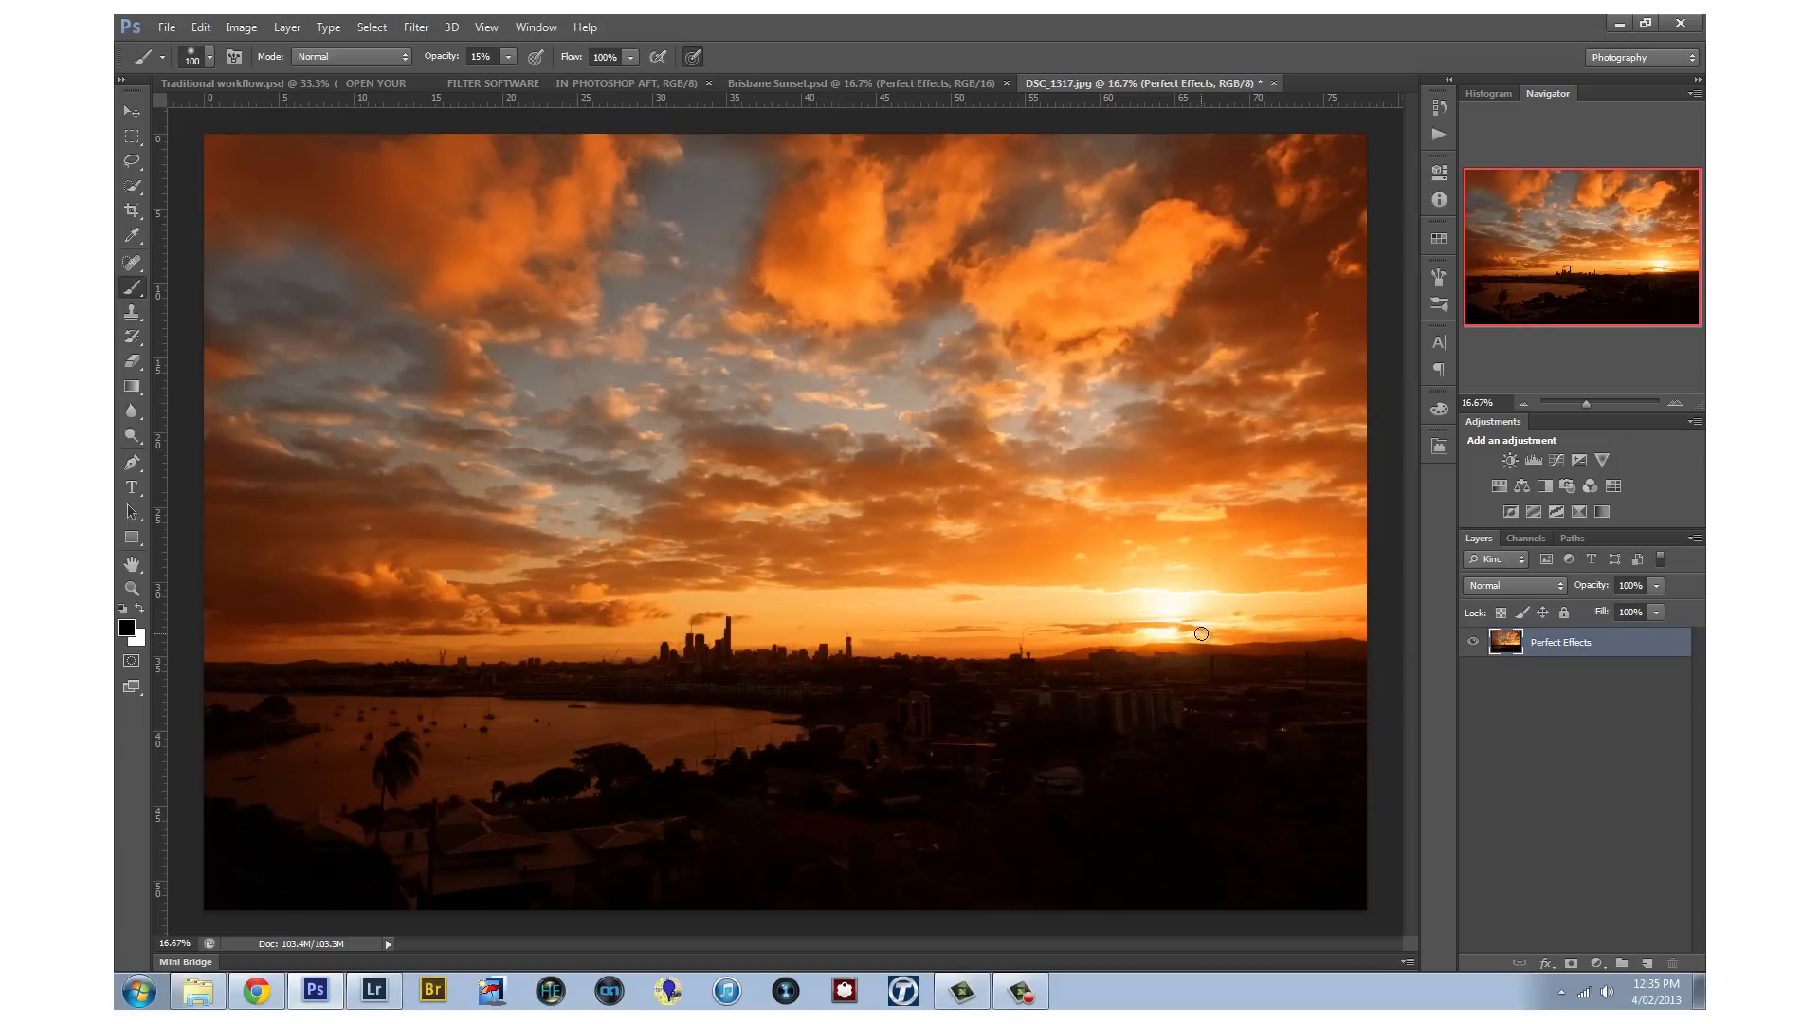
# Select the whole sunset image, put it into Warp transform mode and nudge the upper-left mesh intersection slightly
pyautogui.hotkey('ctrl', '-')
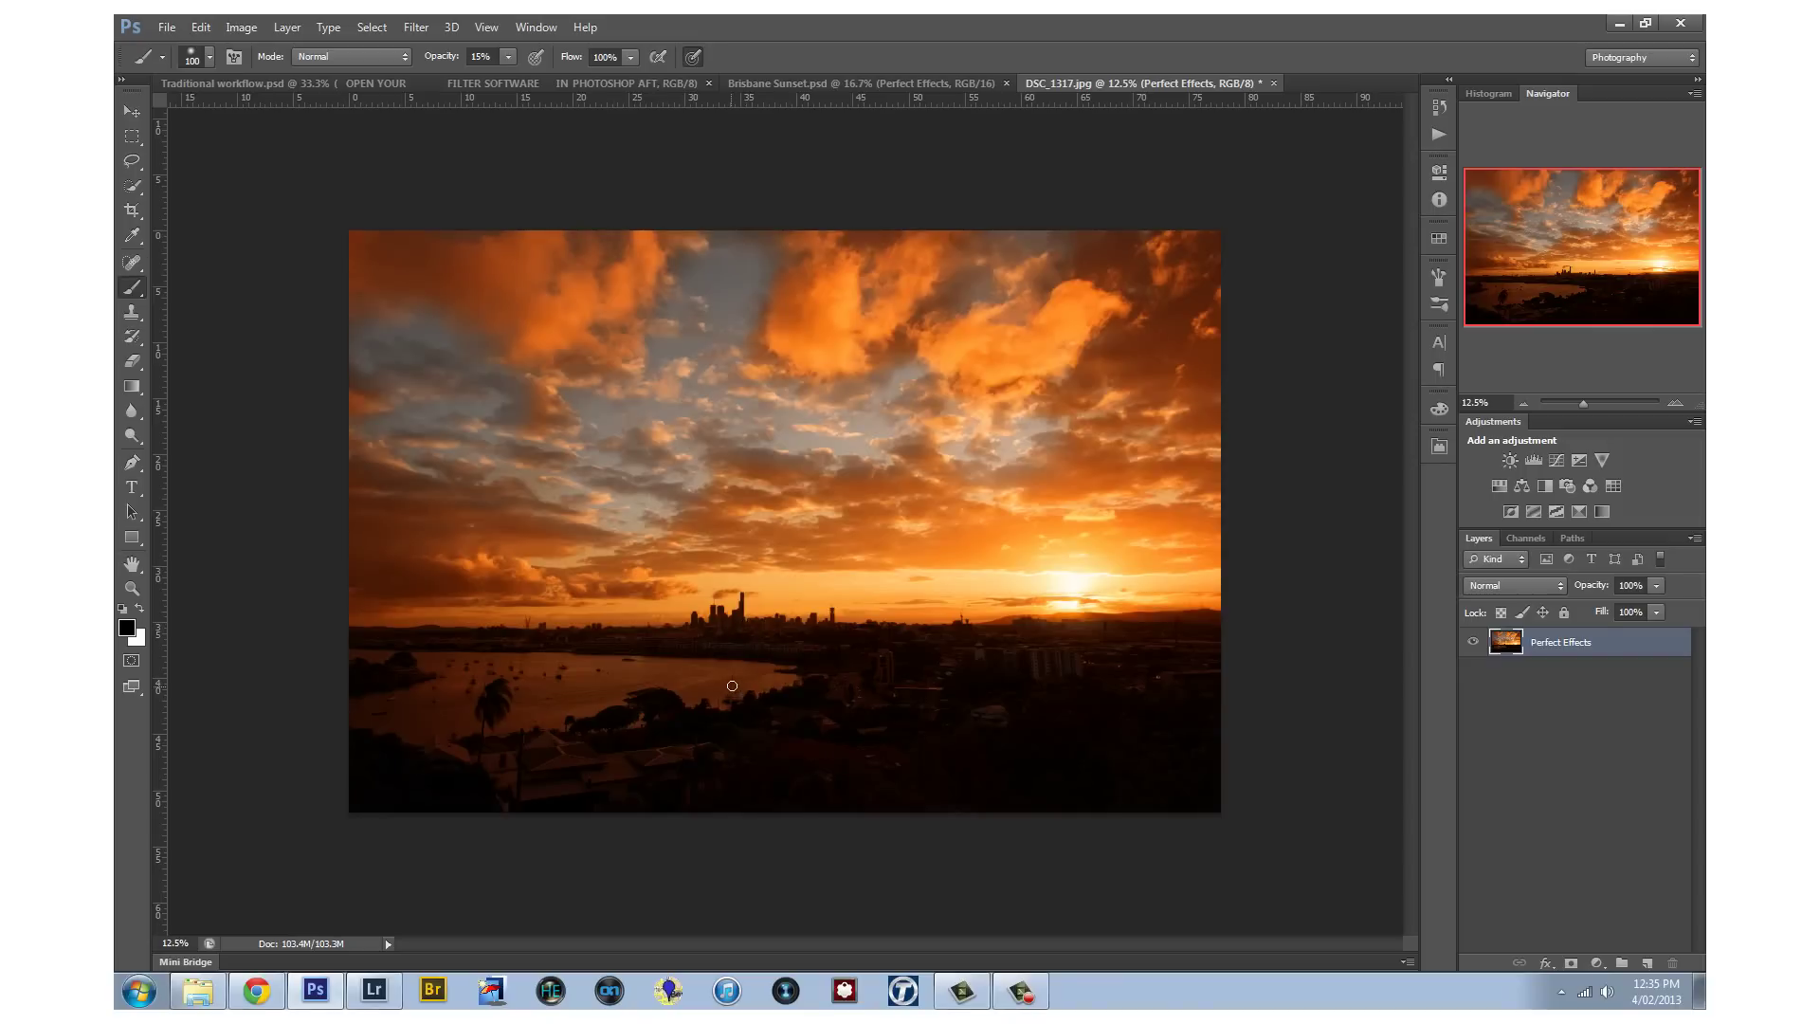
pyautogui.hotkey('ctrl', 'a')
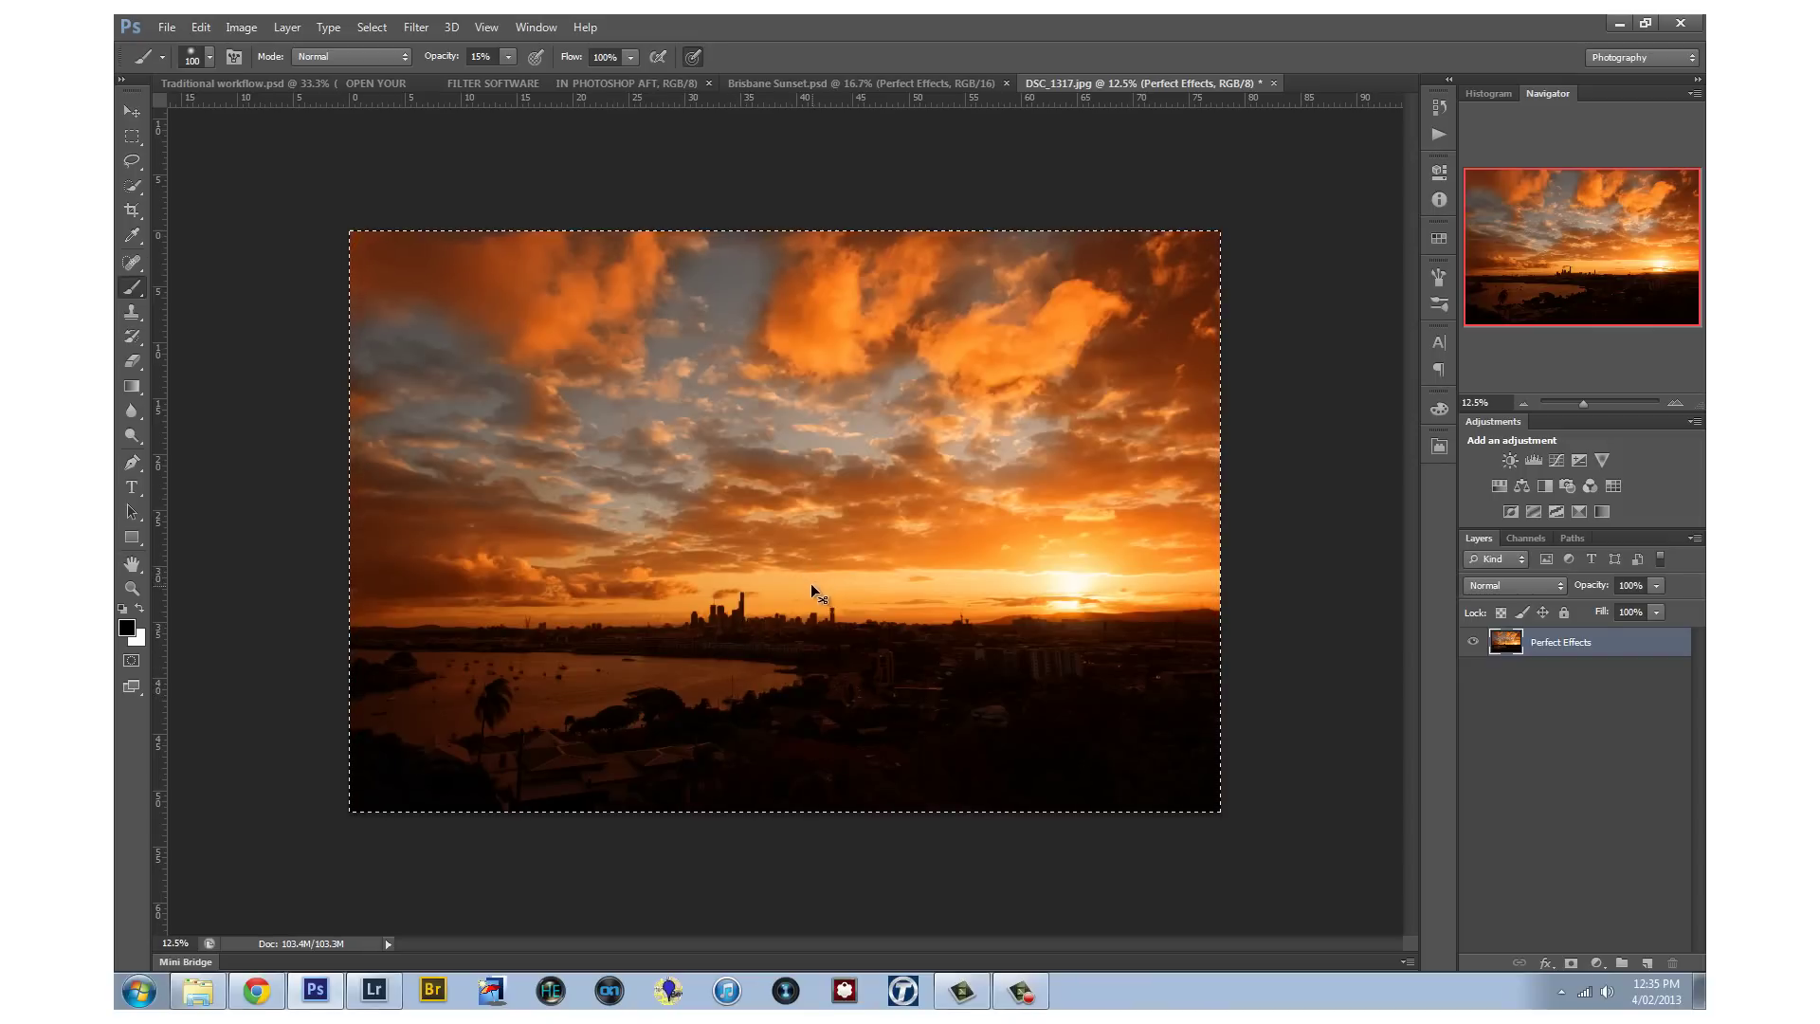
pyautogui.hotkey('ctrl', 't')
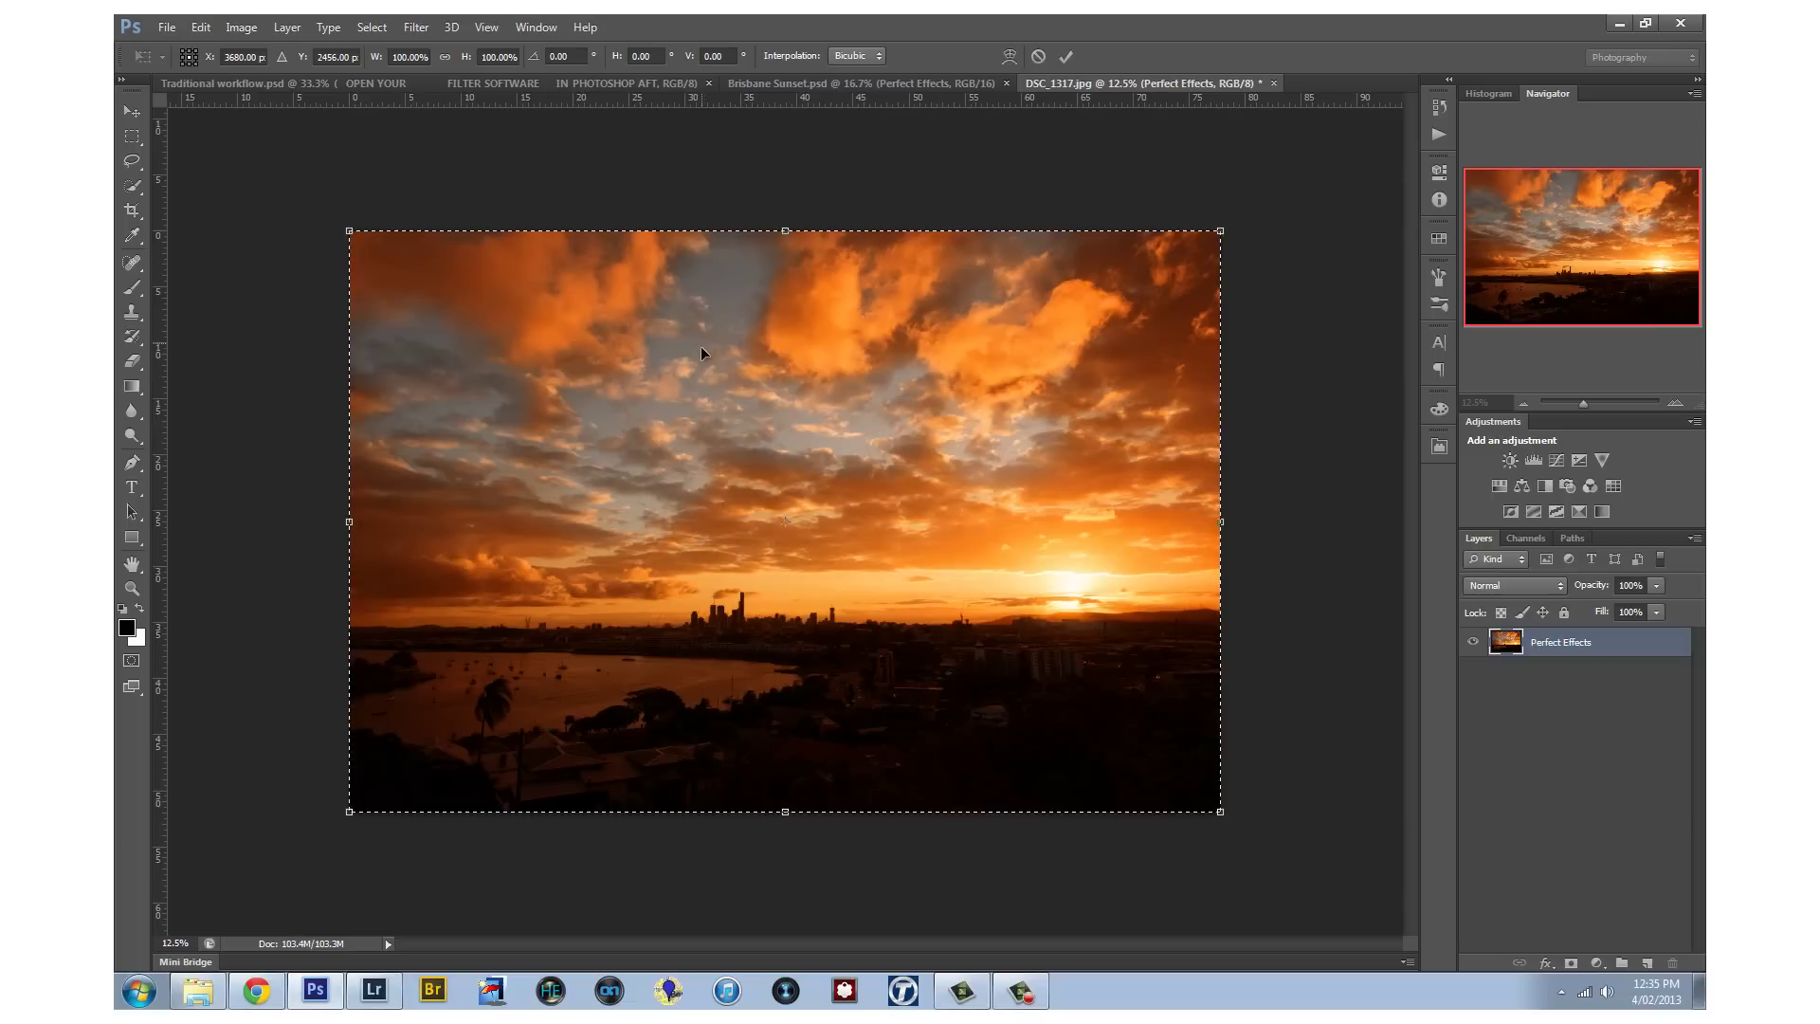
pyautogui.rightClick(731, 595)
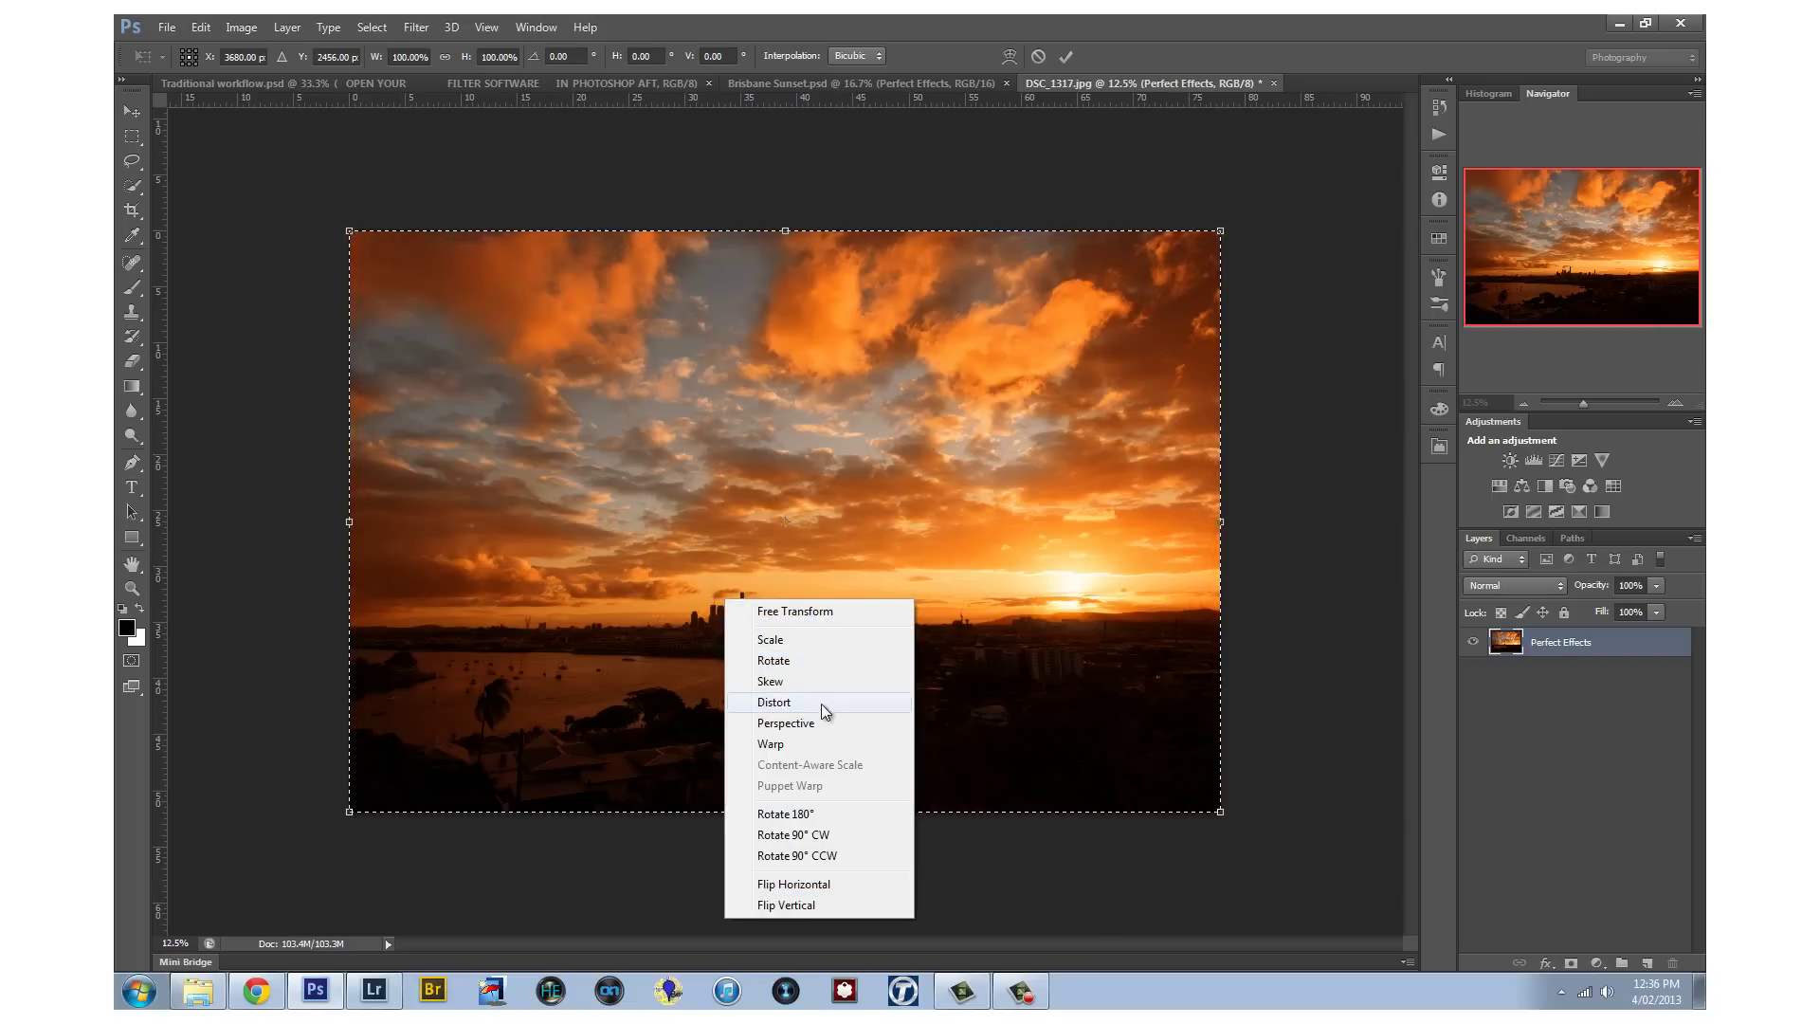
pyautogui.click(810, 745)
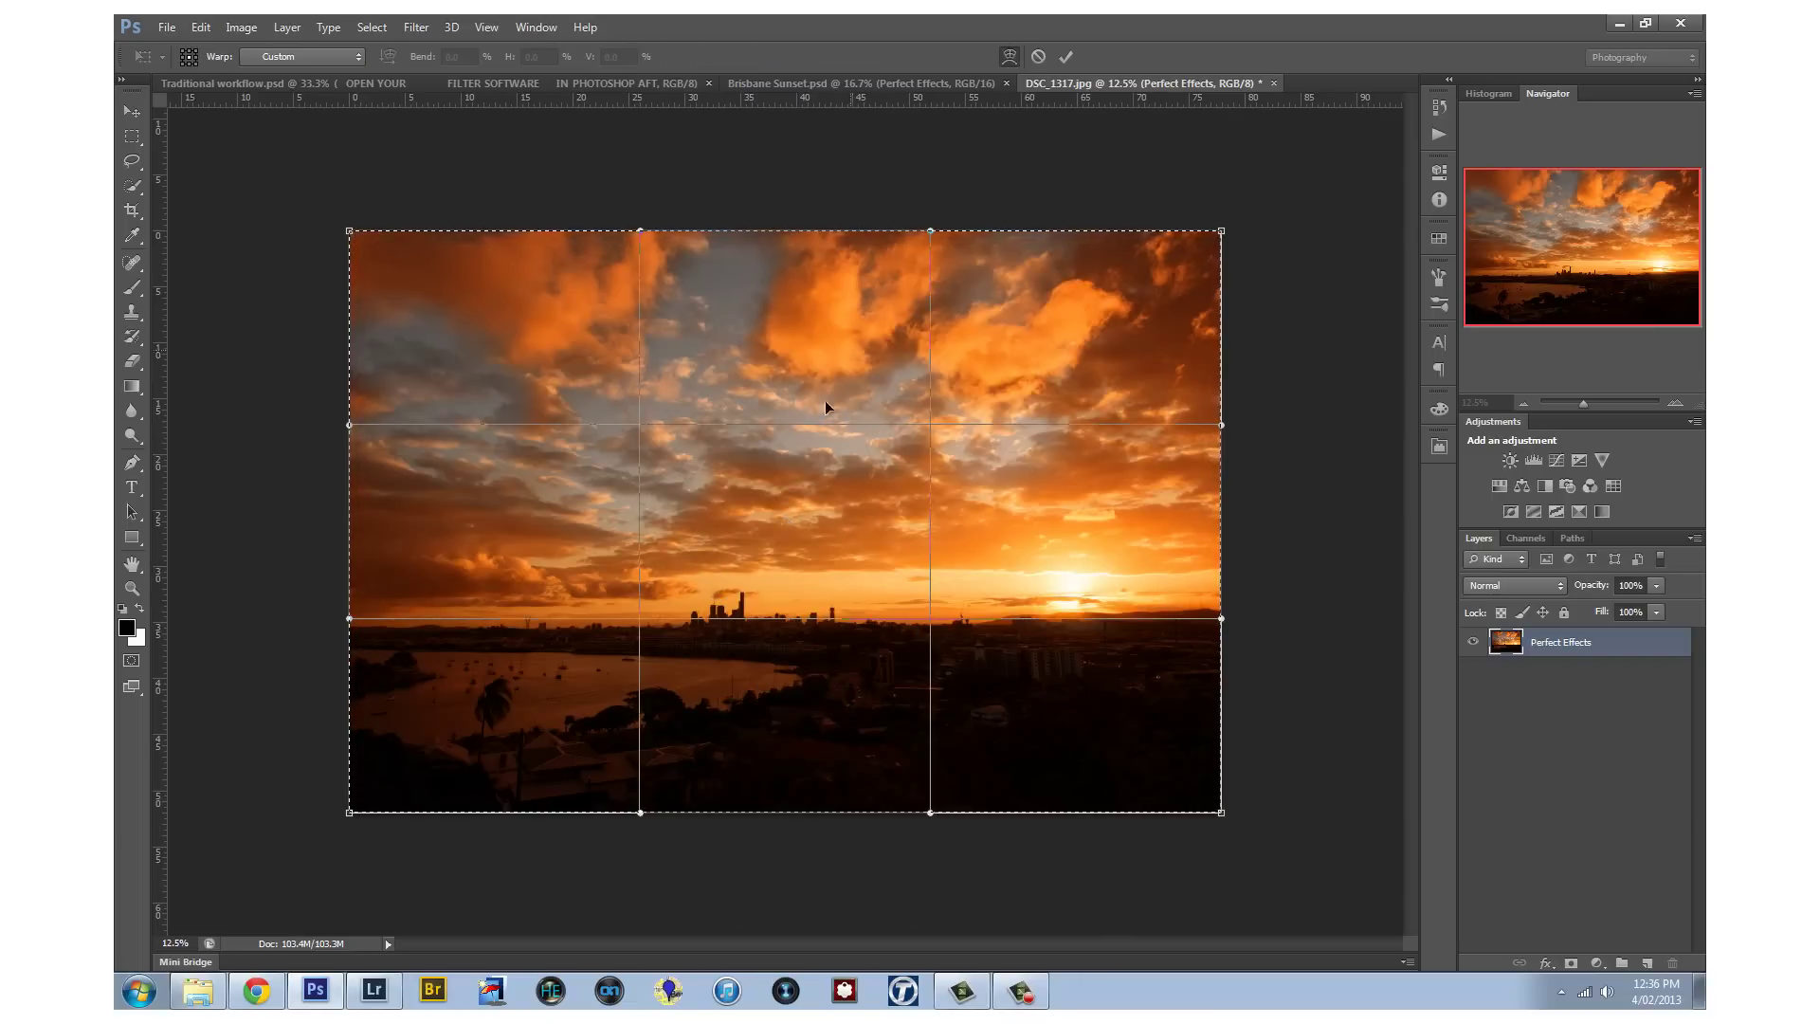
pyautogui.moveTo(641, 429)
pyautogui.mouseDown()
pyautogui.moveTo(609, 434)
pyautogui.moveTo(693, 421)
pyautogui.moveTo(626, 439)
pyautogui.moveTo(668, 433)
pyautogui.moveTo(641, 433)
pyautogui.mouseUp()
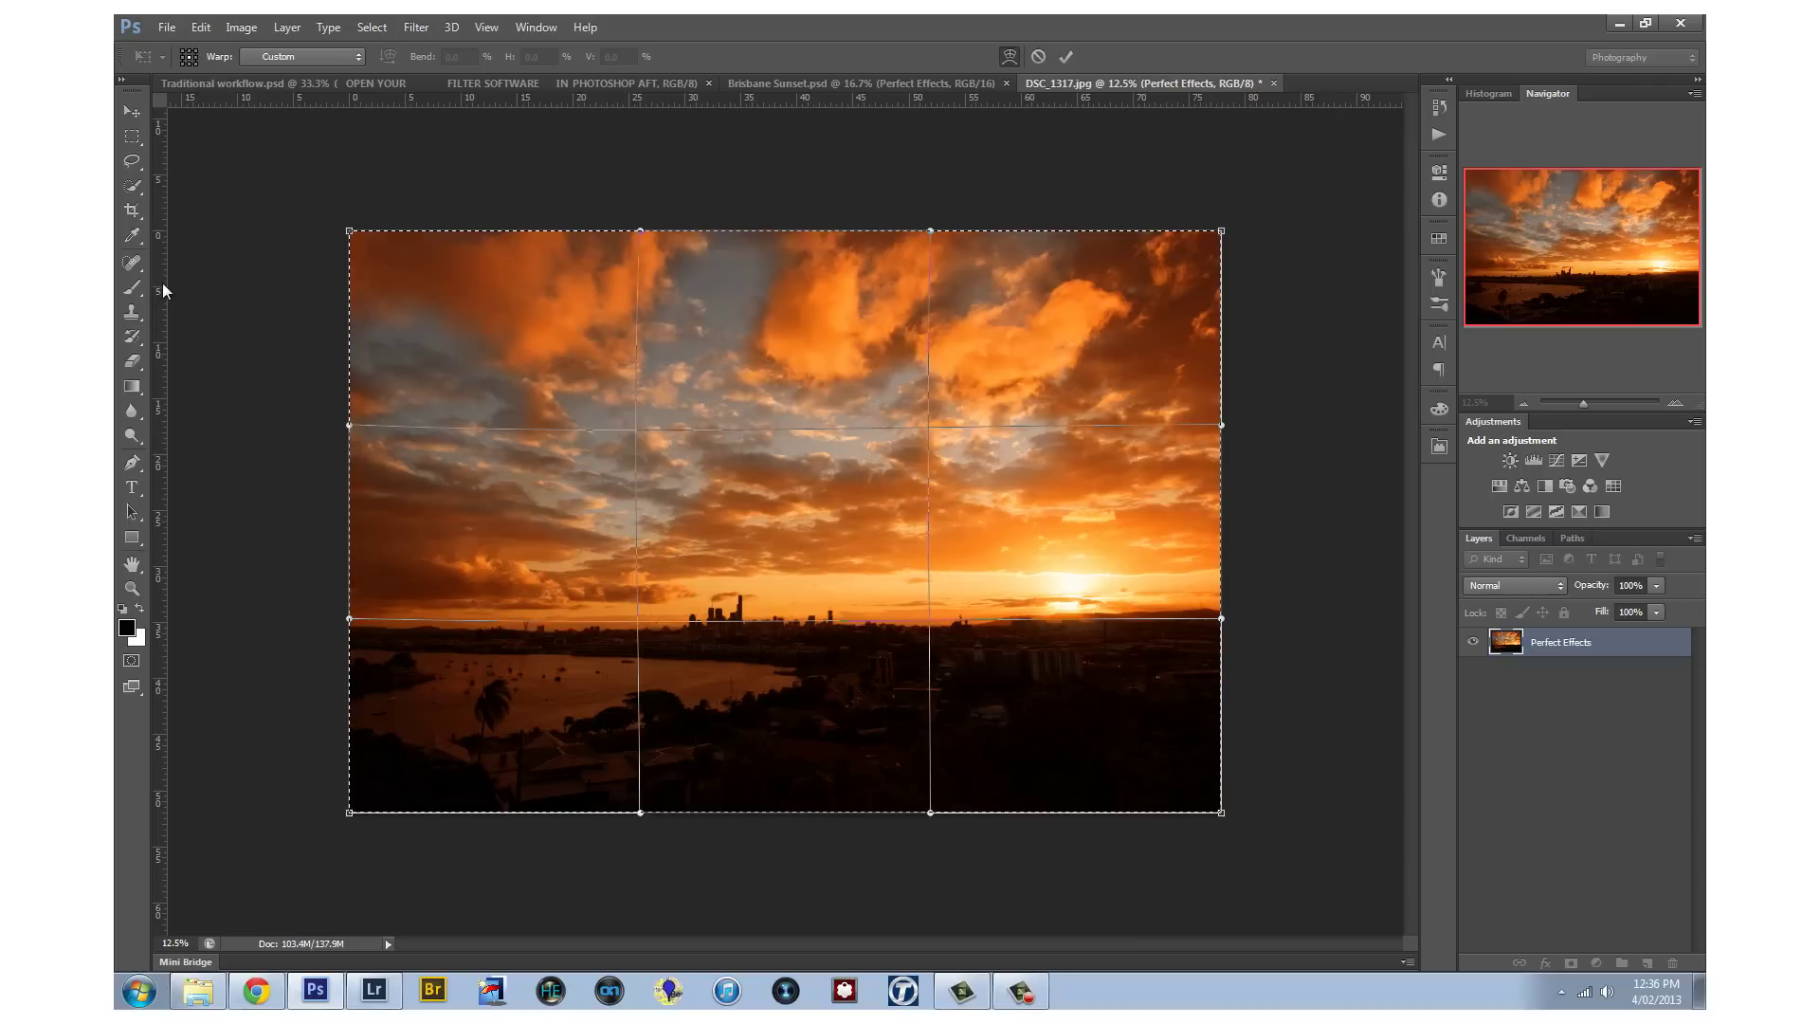
# Place three vertical guides across the image at about 14, 36 and 66 on the ruler
pyautogui.moveTo(161, 310); pyautogui.dragTo(751, 410)
pyautogui.moveTo(158, 390); pyautogui.dragTo(1089, 444)
pyautogui.moveTo(156, 373); pyautogui.dragTo(507, 388)
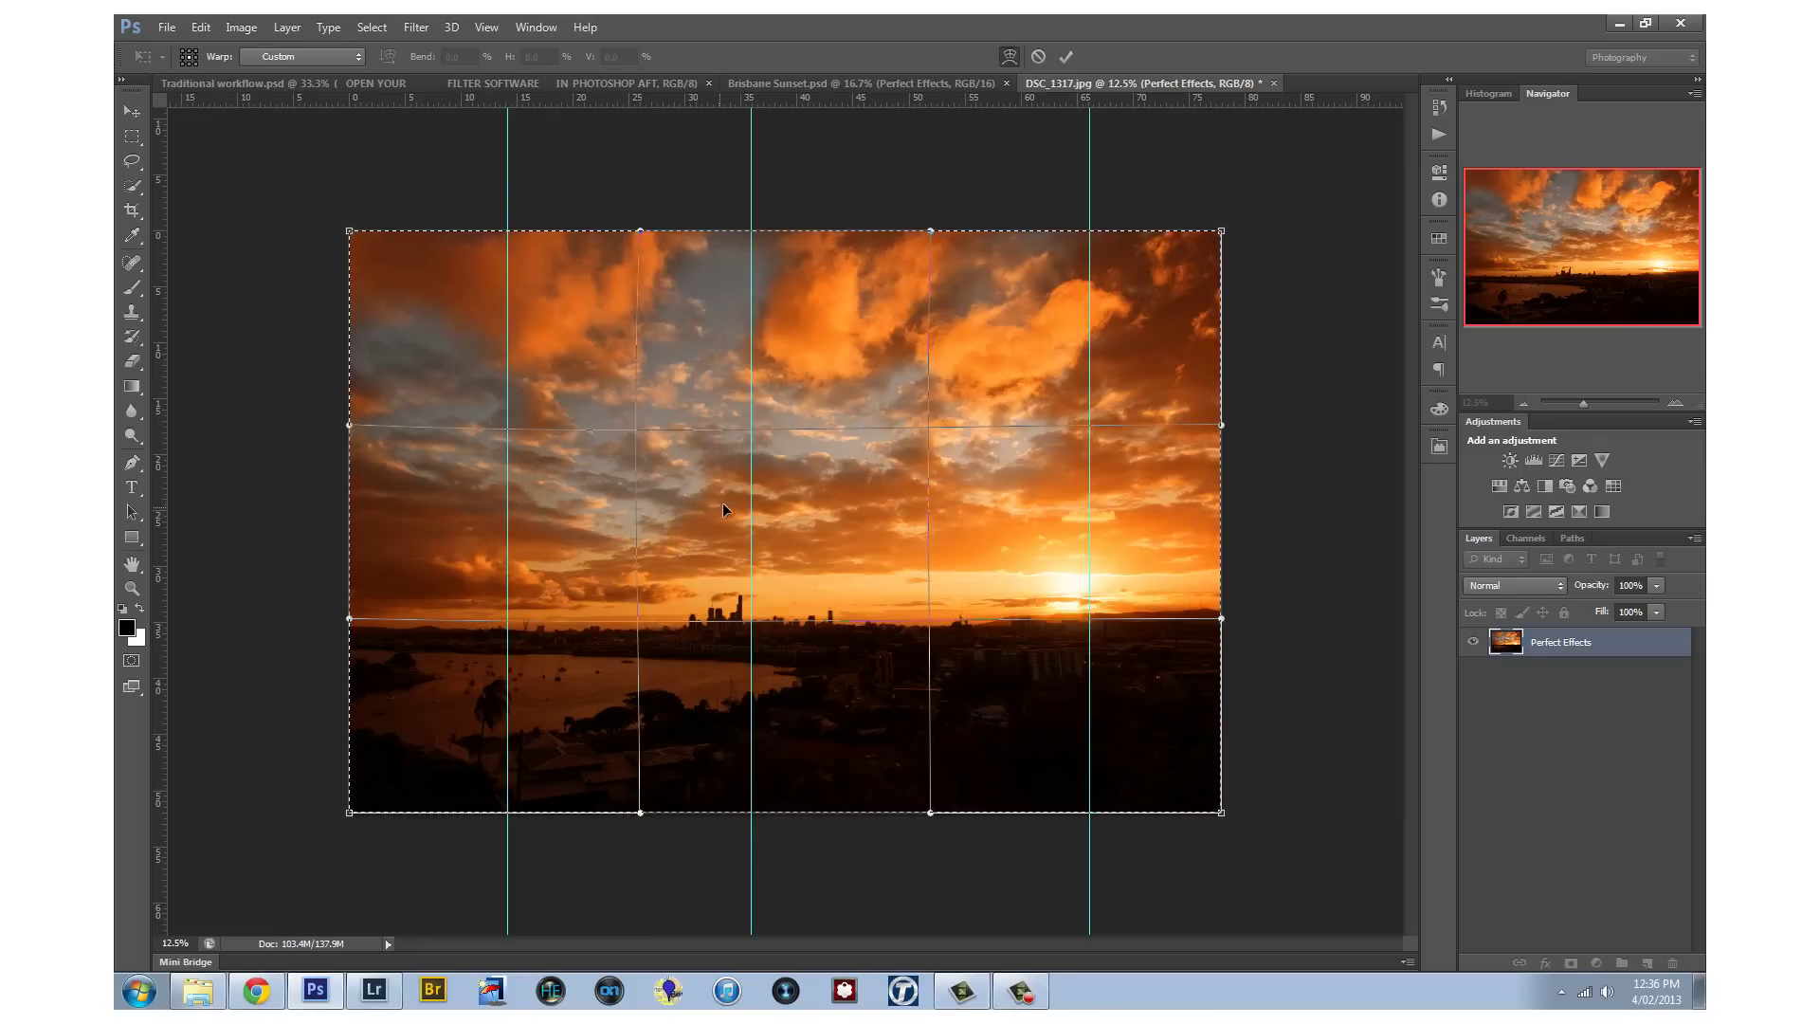
# Examine the city skyline's towers against the middle vertical guide at 50% magnification
pyautogui.hotkey('ctrl', '+')
pyautogui.hotkey('ctrl', '+')
pyautogui.hotkey('ctrl', '+')
pyautogui.hotkey('ctrl', '+')
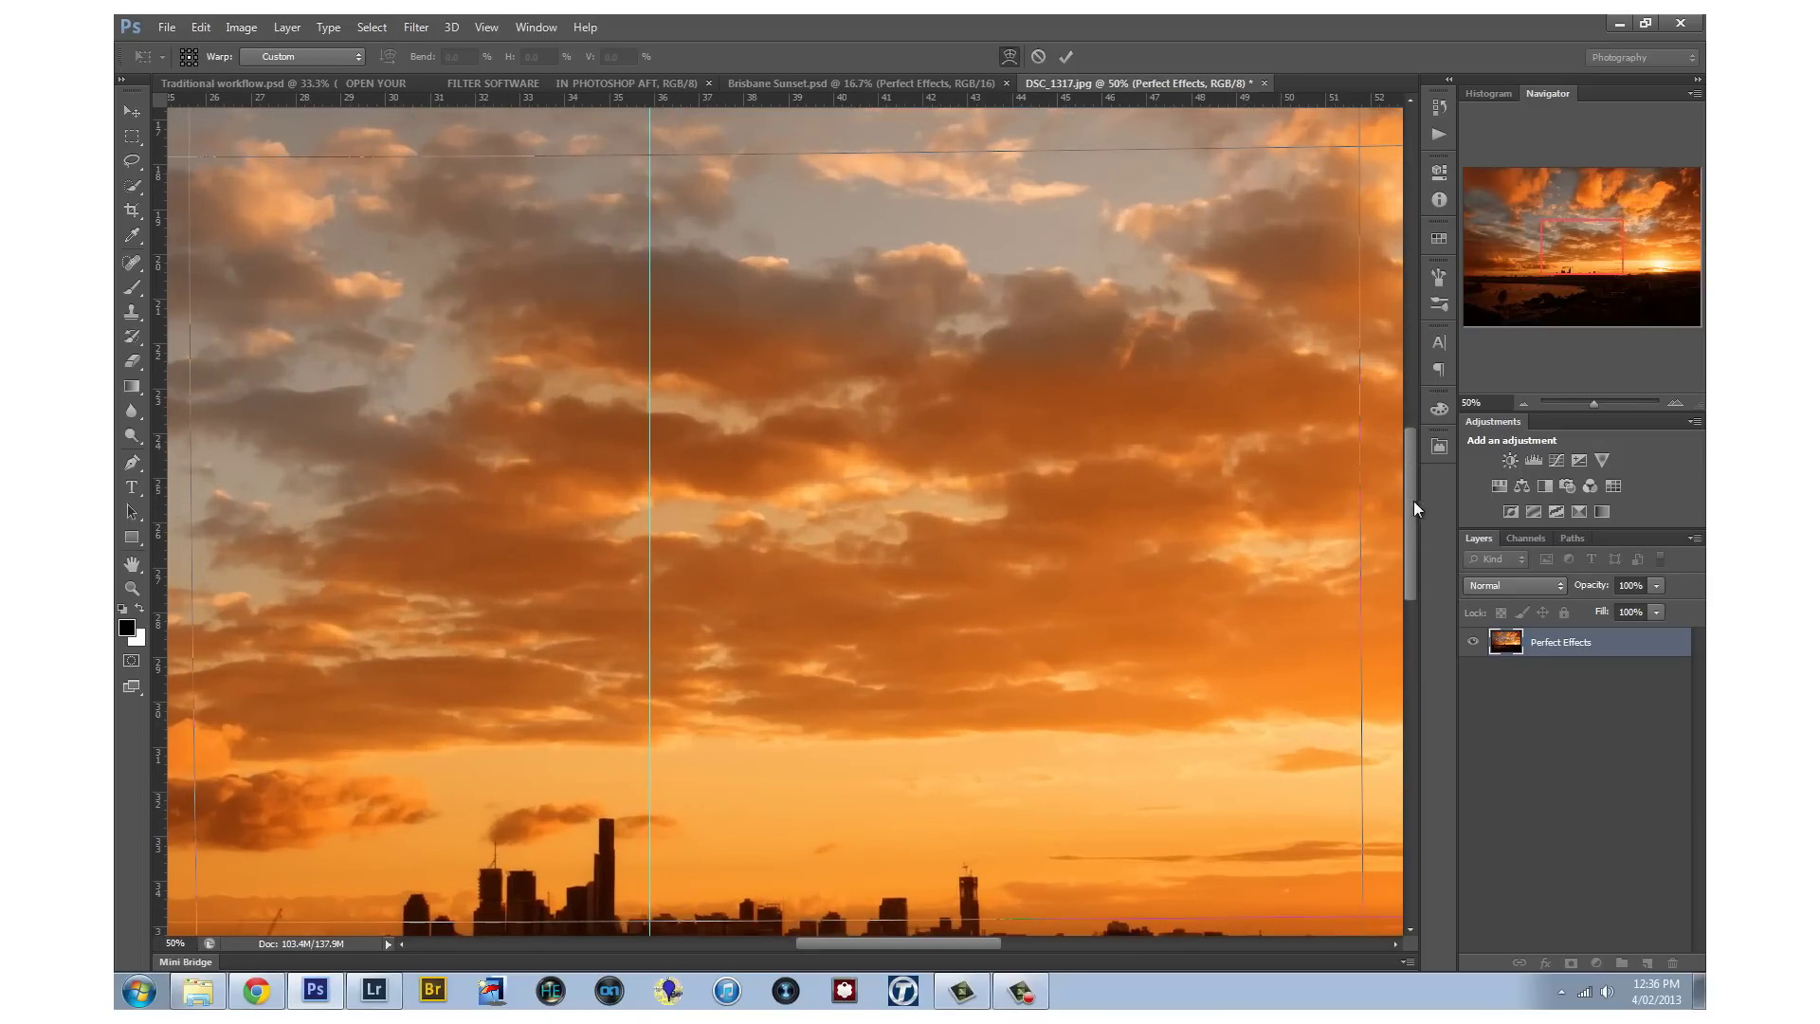
pyautogui.moveTo(1414, 508); pyautogui.dragTo(1413, 579)
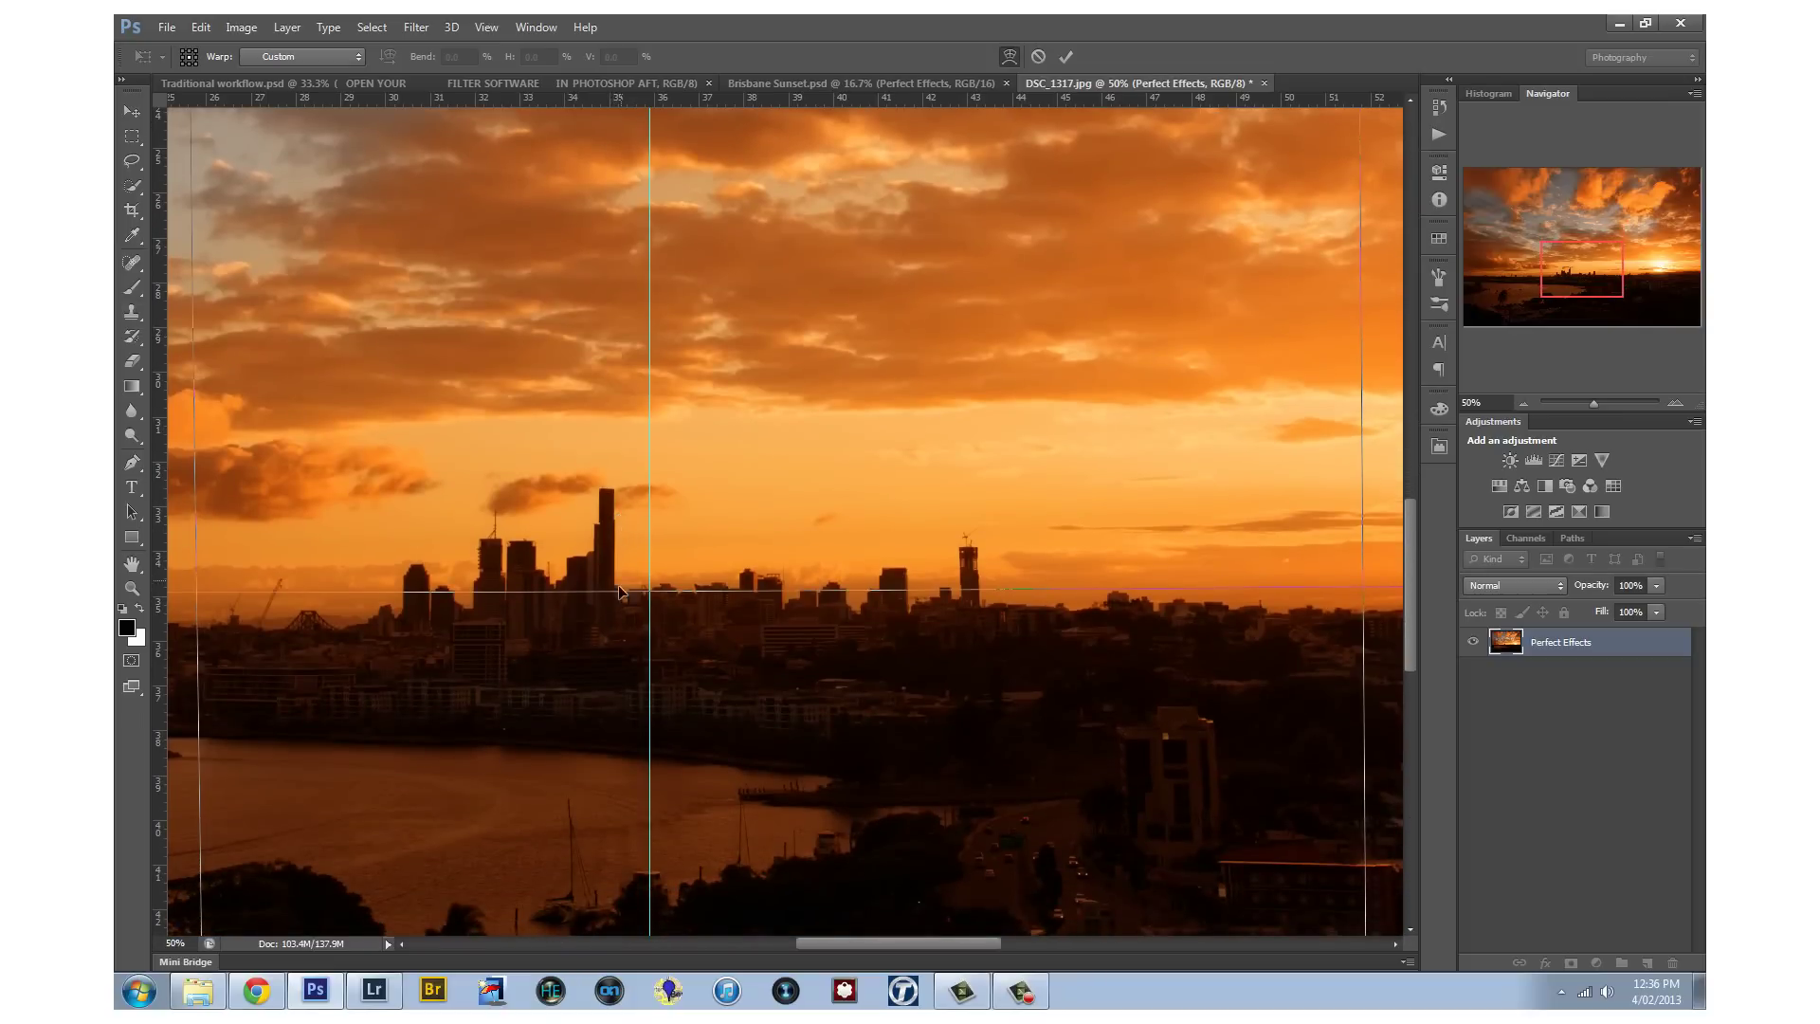
pyautogui.moveTo(1411, 552); pyautogui.dragTo(1413, 497)
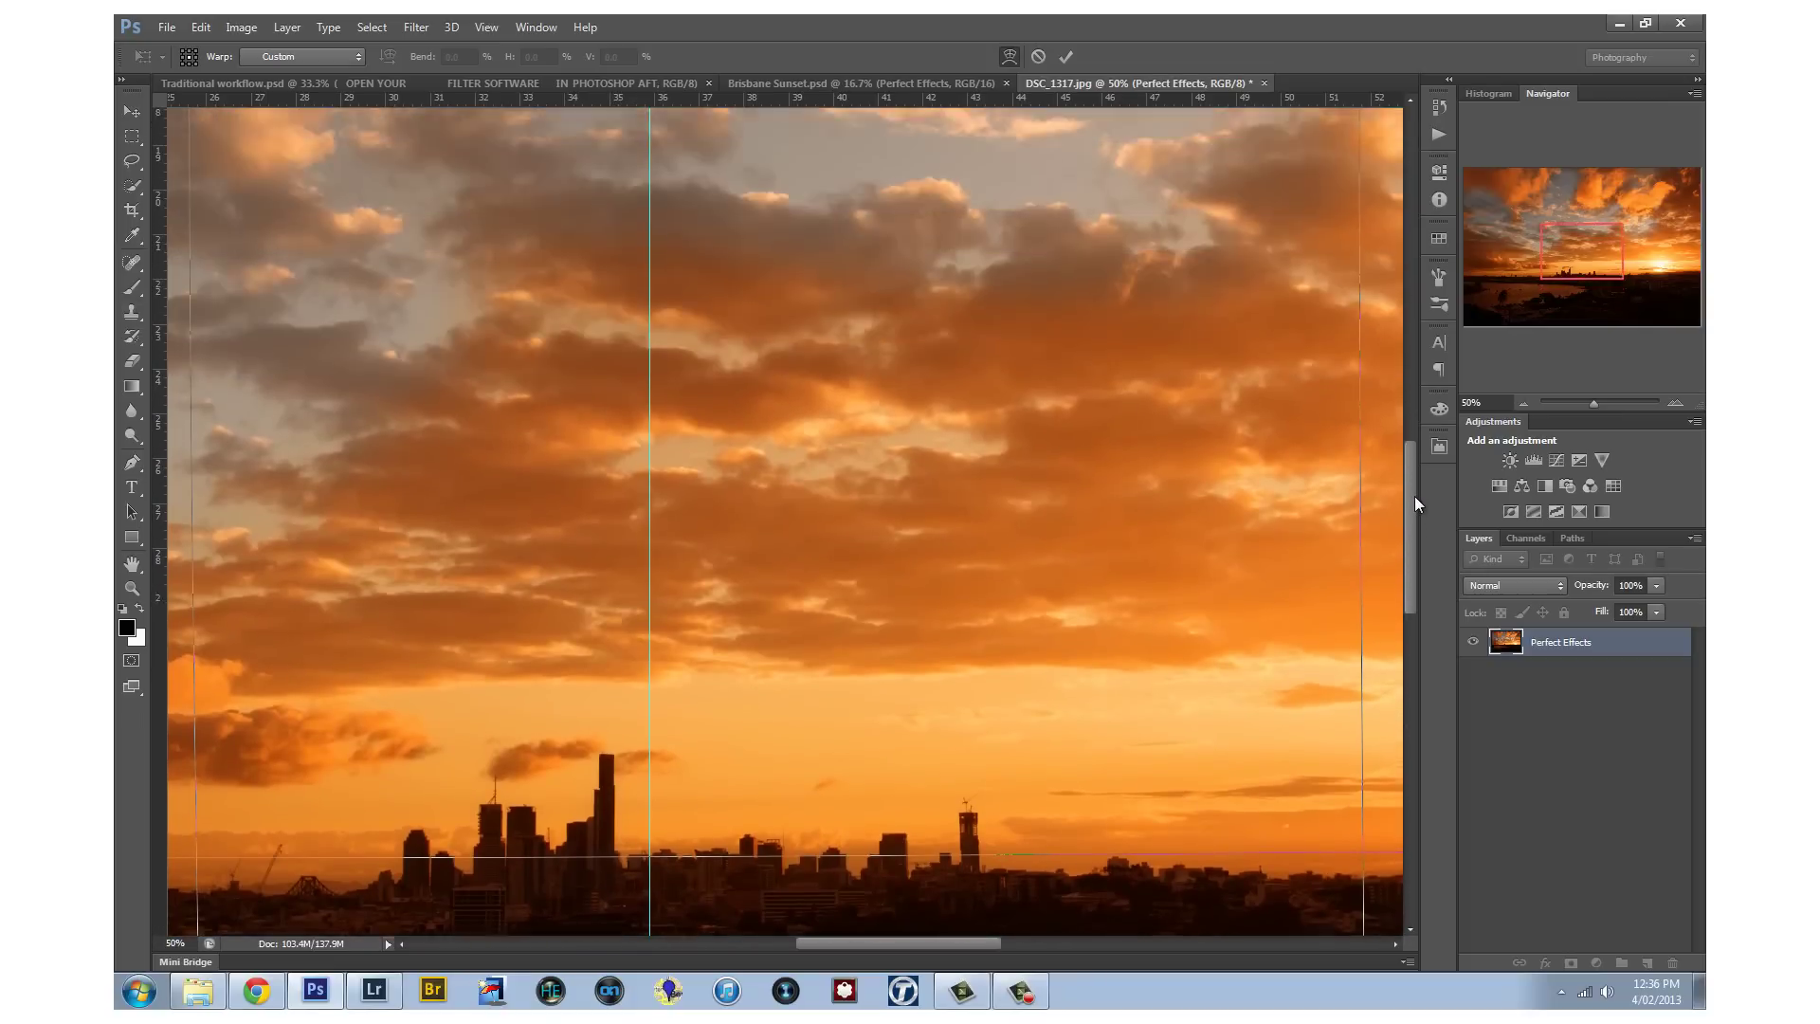
pyautogui.hotkey('ctrl', '-')
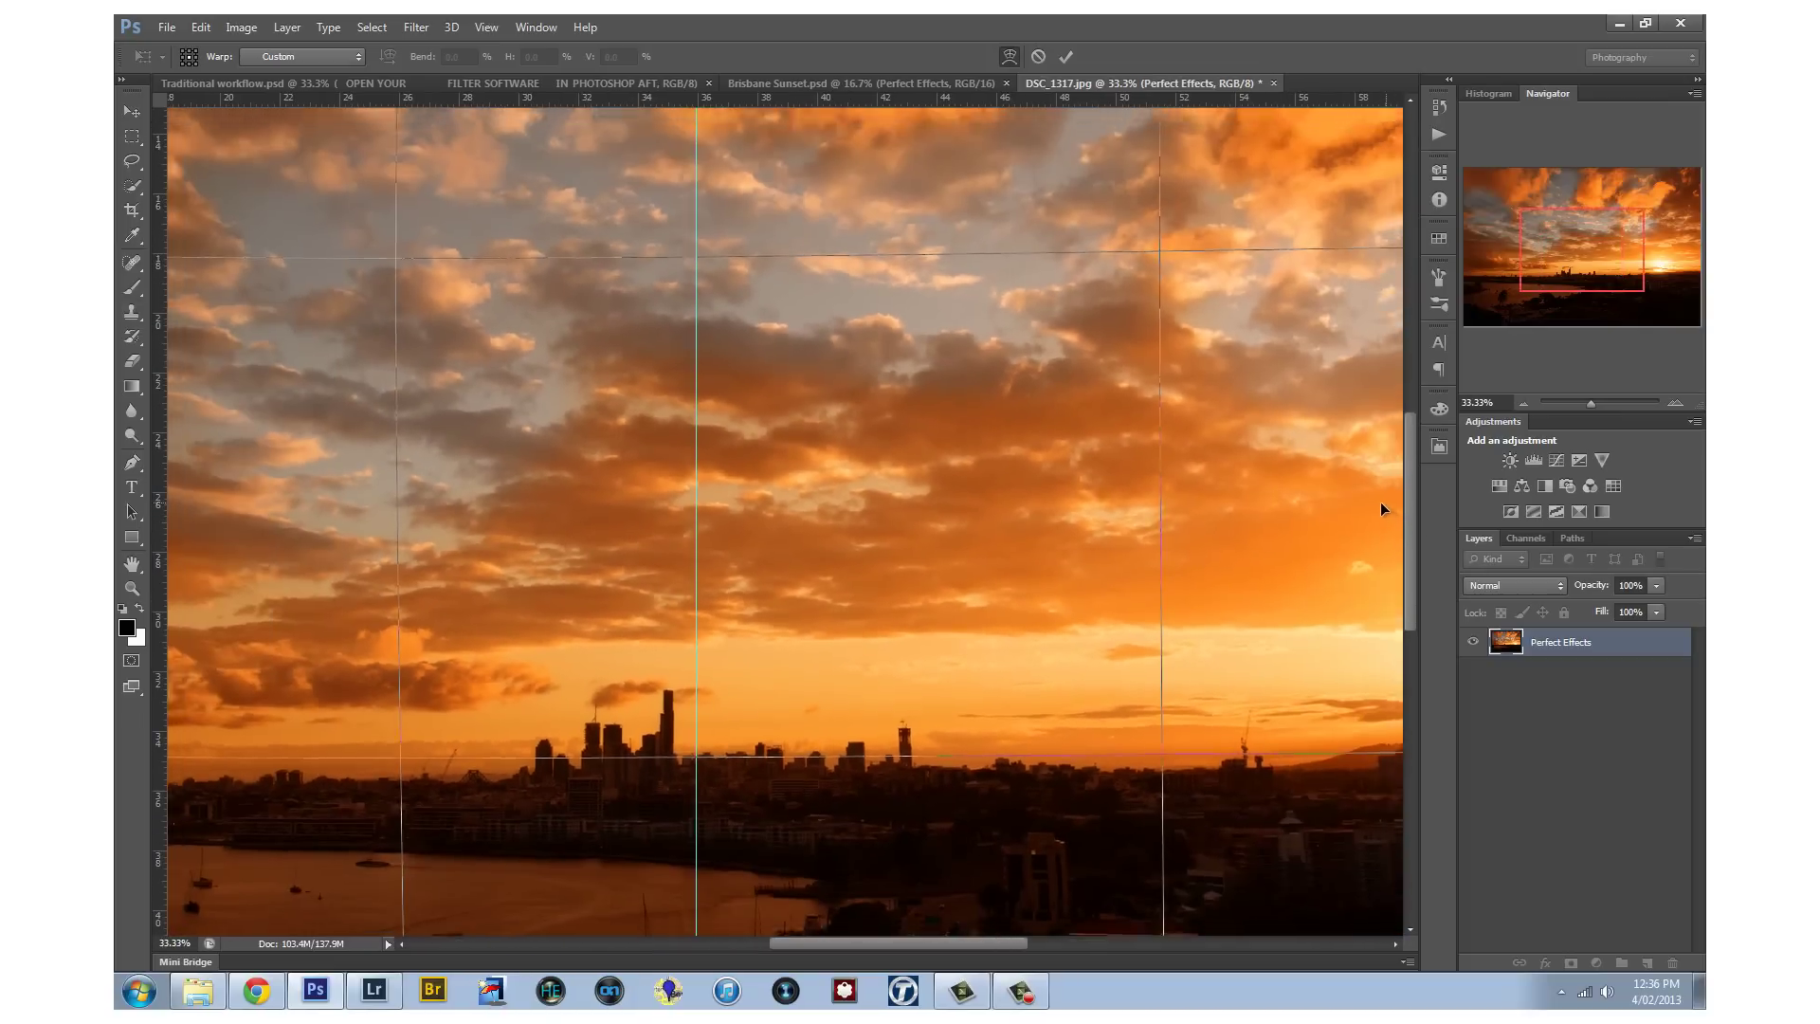
pyautogui.hotkey('ctrl', '-')
pyautogui.hotkey('ctrl', '-')
# Pull the warp's first top-edge handle slightly up and outward, checking the skyline against the guides
pyautogui.moveTo(589, 132); pyautogui.dragTo(546, 119)
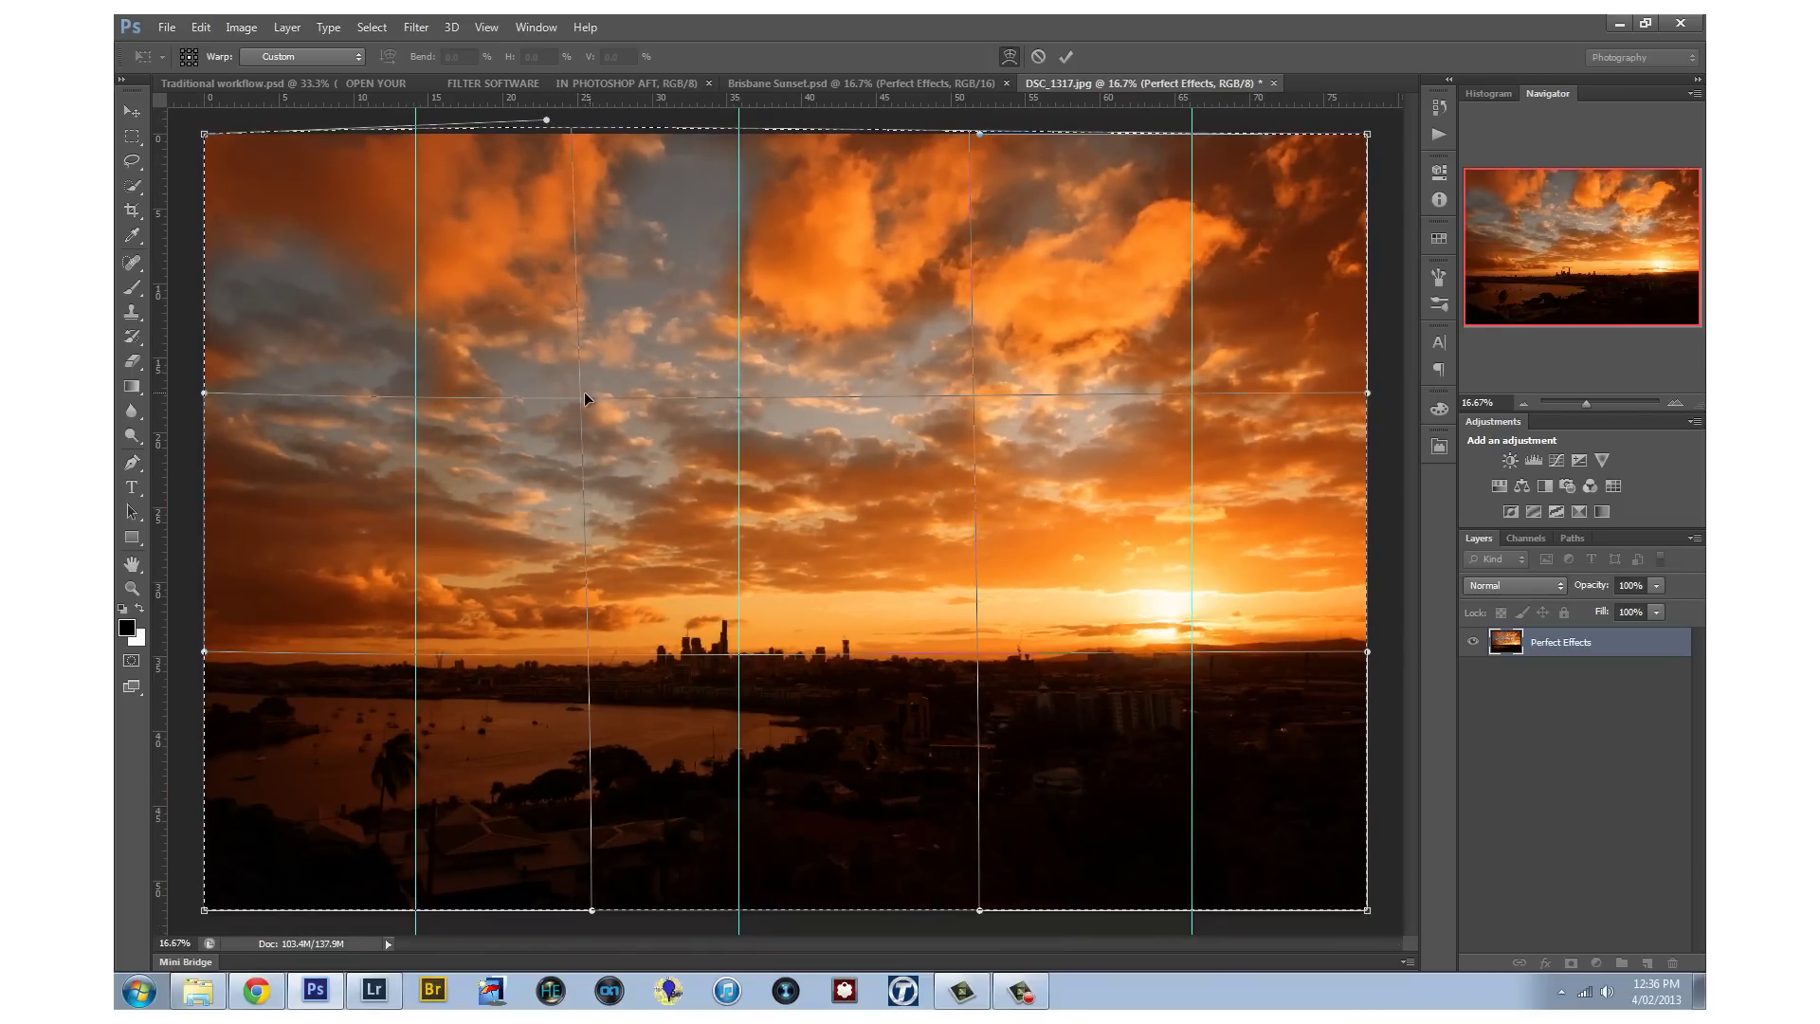
pyautogui.moveTo(546, 120); pyautogui.dragTo(525, 127)
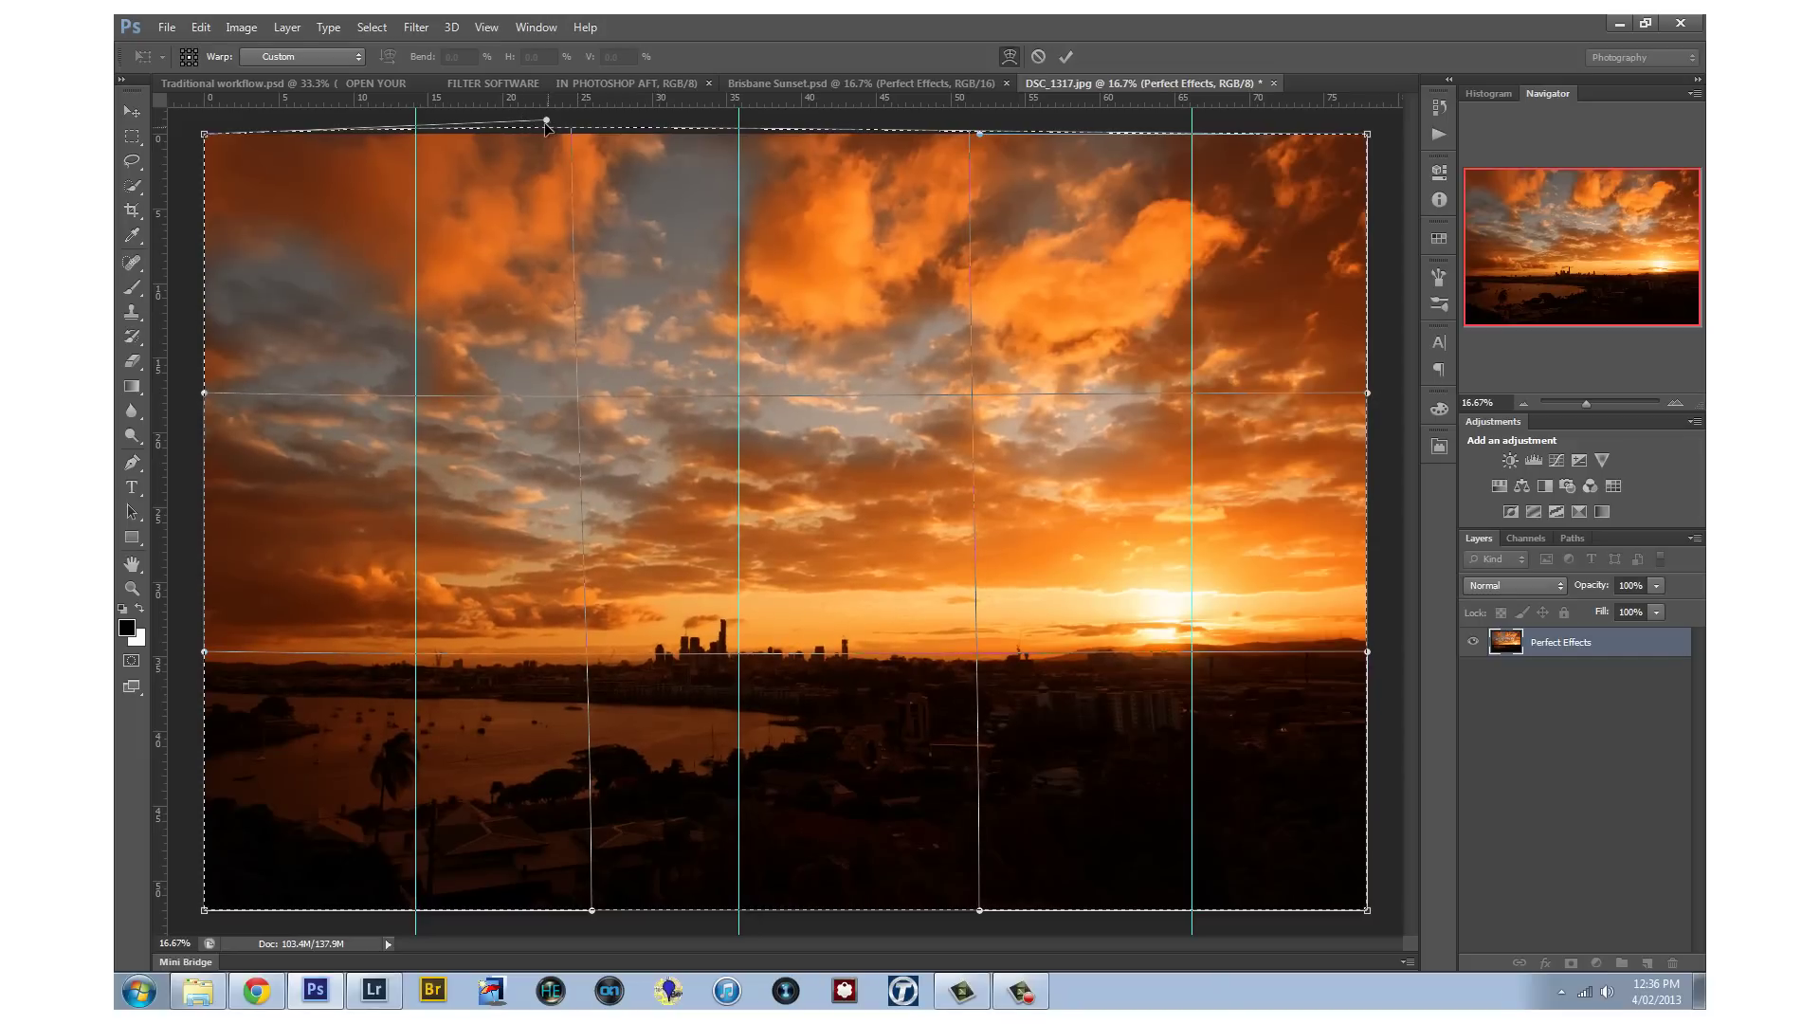
pyautogui.hotkey('ctrl', '+')
pyautogui.hotkey('ctrl', '+')
pyautogui.hotkey('ctrl', '+')
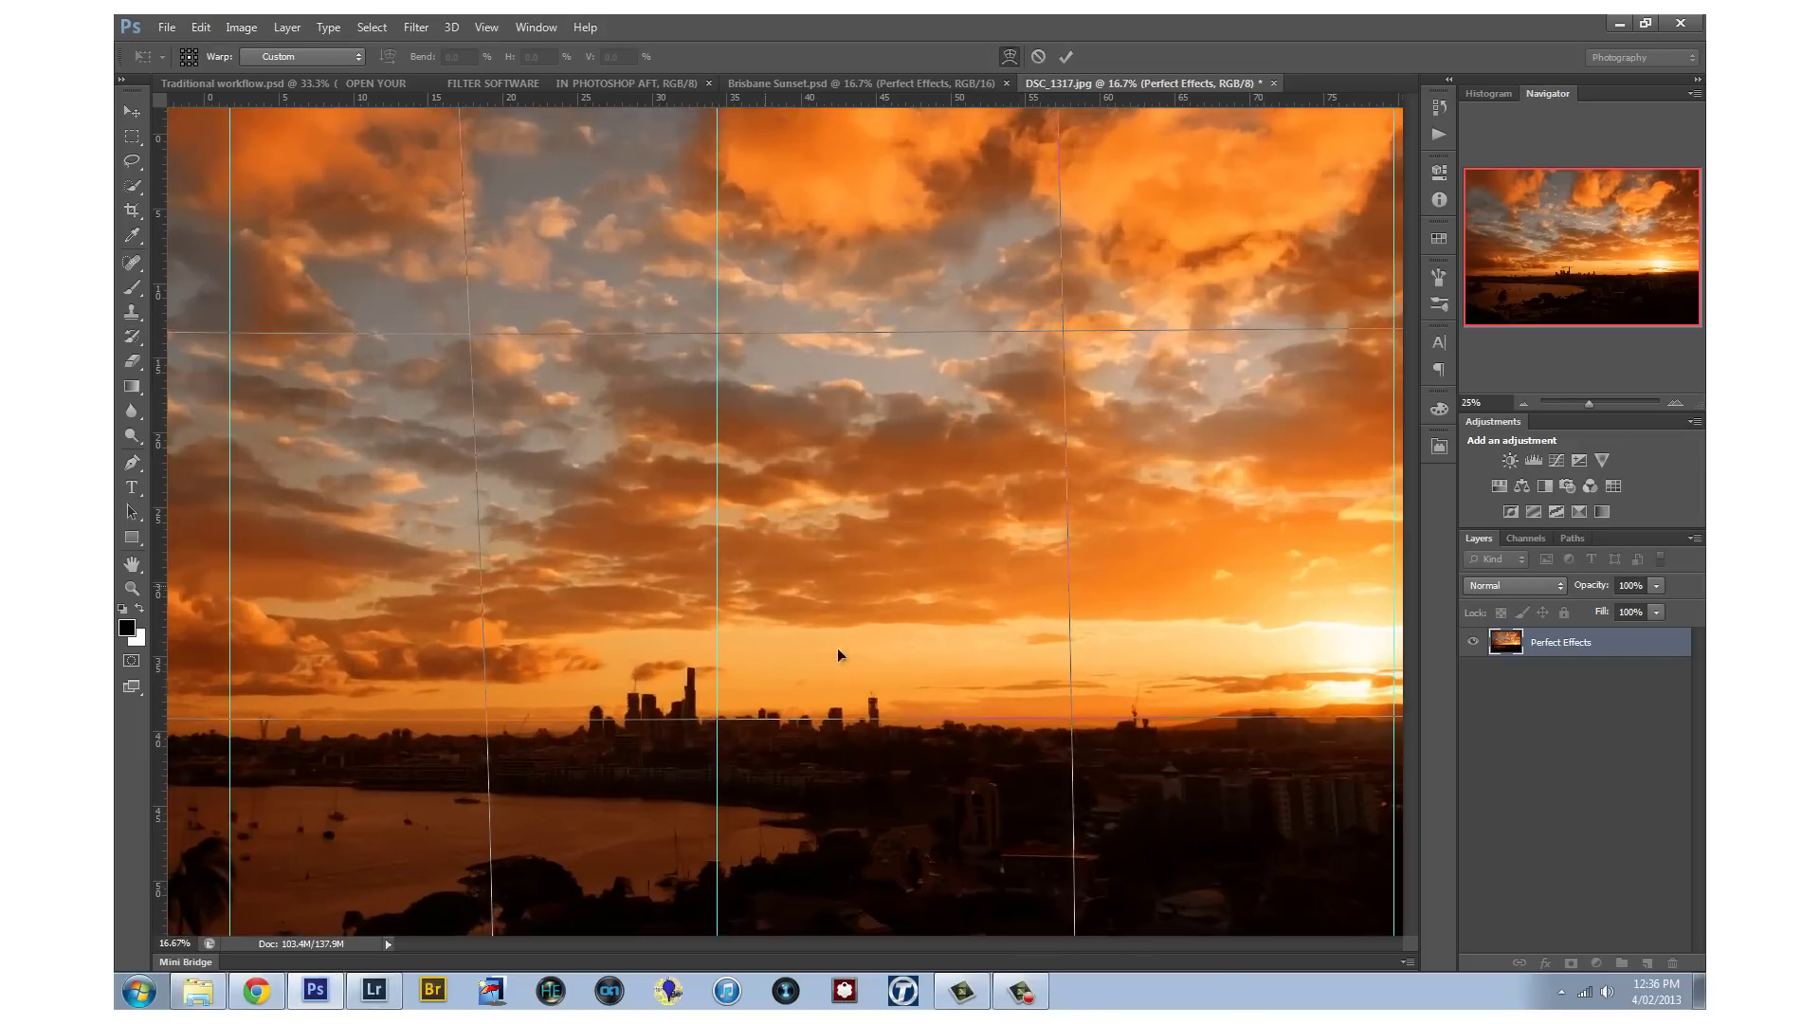
pyautogui.moveTo(1414, 582); pyautogui.dragTo(1431, 532)
# Flare the warp's upper corners outward beyond the canvas, apply it and deselect, finishing on the Brisbane Sunset.psd document
pyautogui.hotkey('ctrl', '-')
pyautogui.hotkey('ctrl', '-')
pyautogui.hotkey('ctrl', '-')
pyautogui.hotkey('ctrl', '-')
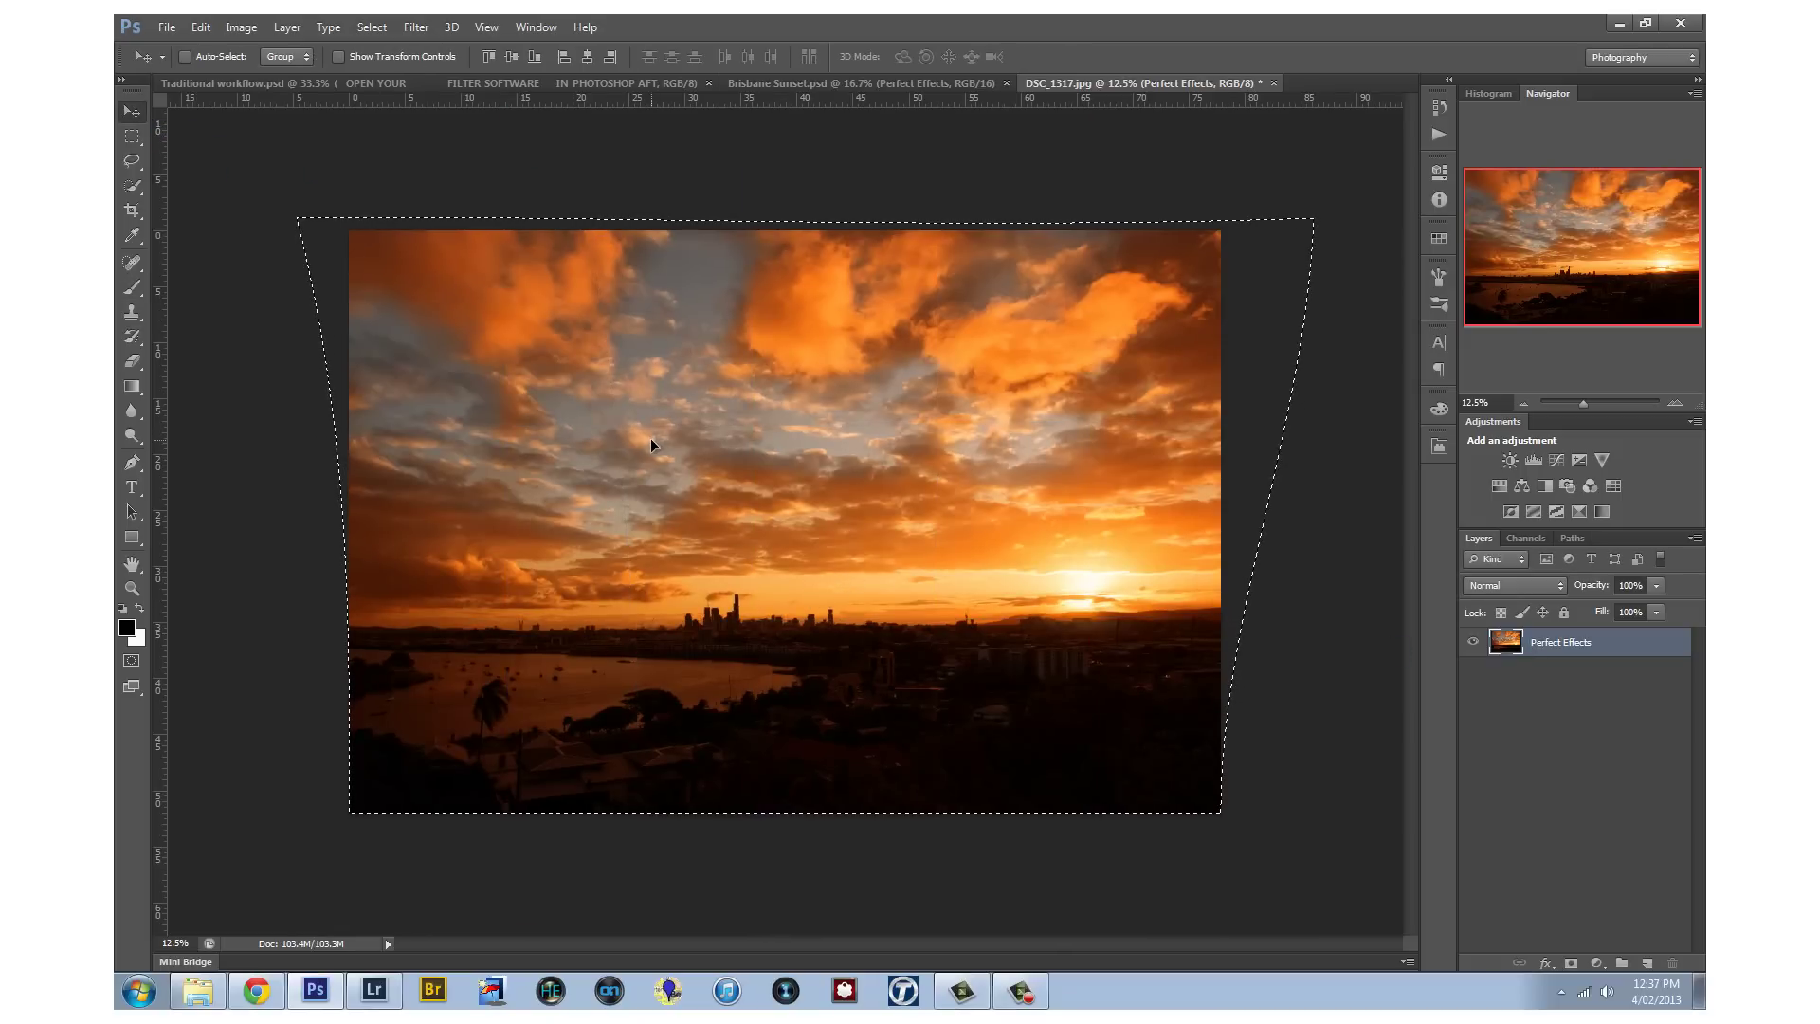
pyautogui.hotkey('ctrl', 'd')
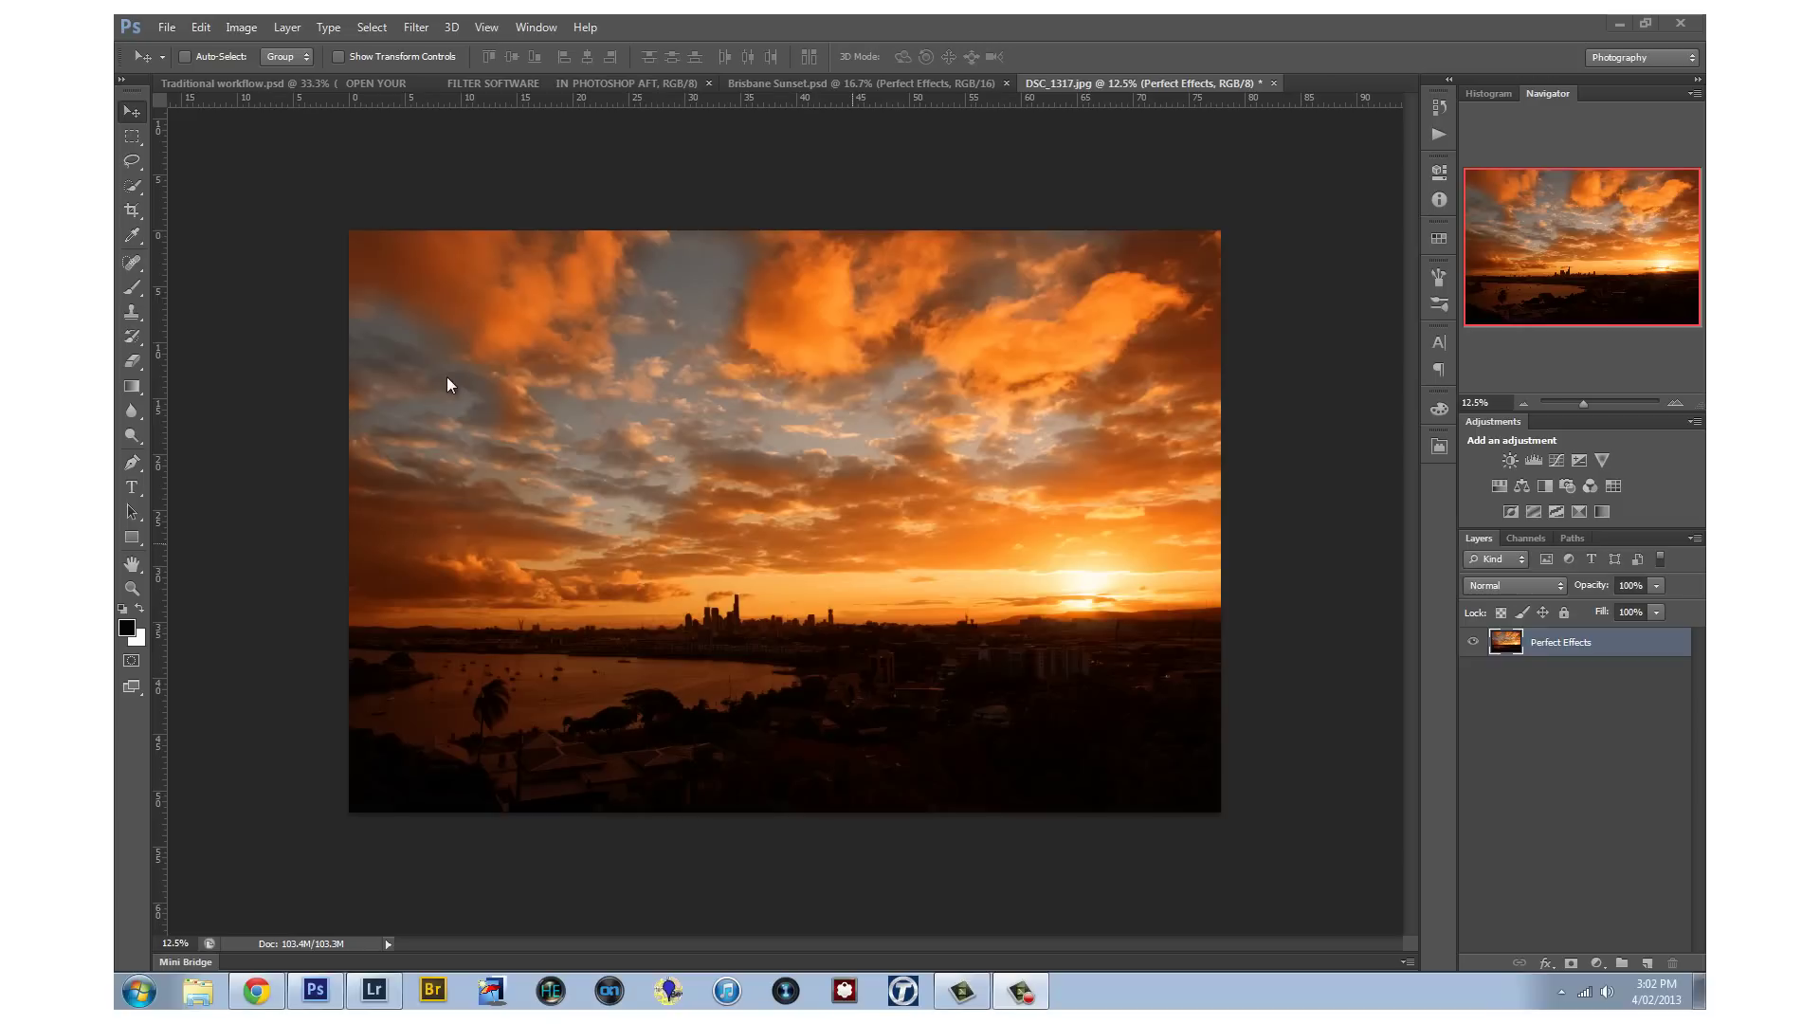
pyautogui.click(919, 84)
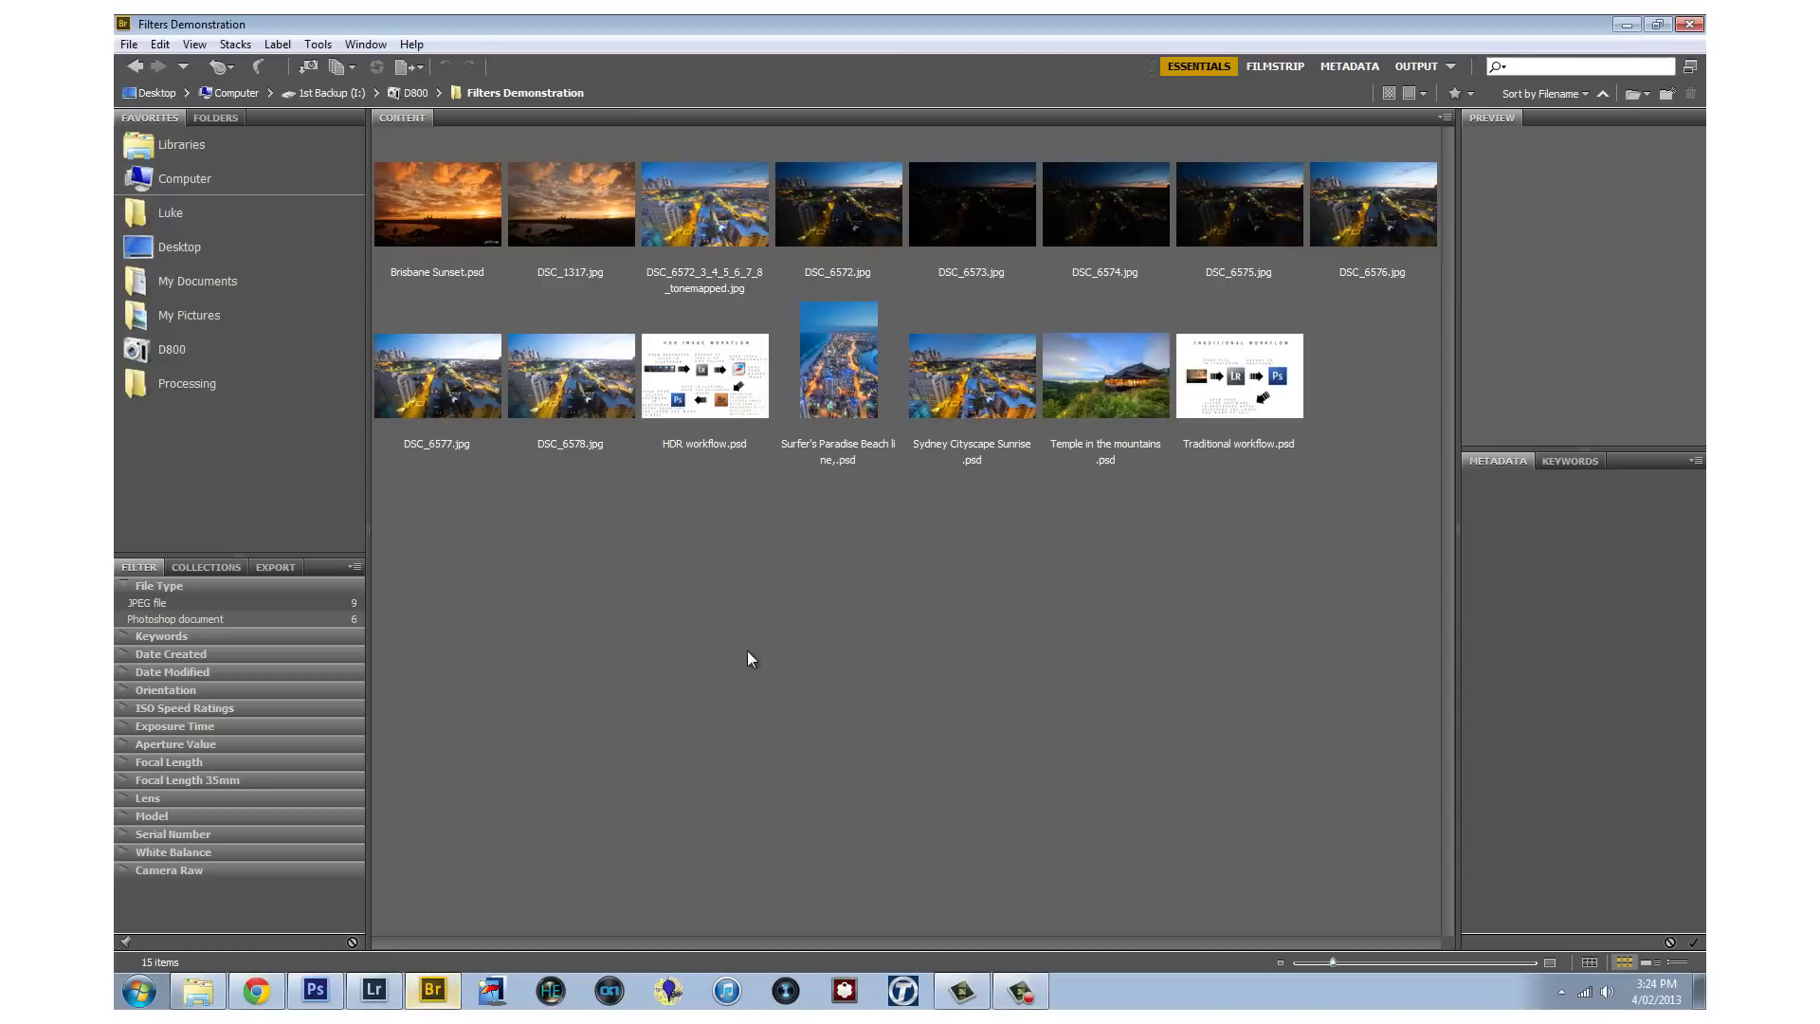
# In Adobe Bridge, load the tonemapped JPG with DSC_6572, DSC_6575, DSC_6577 and DSC_6578 into Photoshop as layers of one document
pyautogui.click(712, 210)
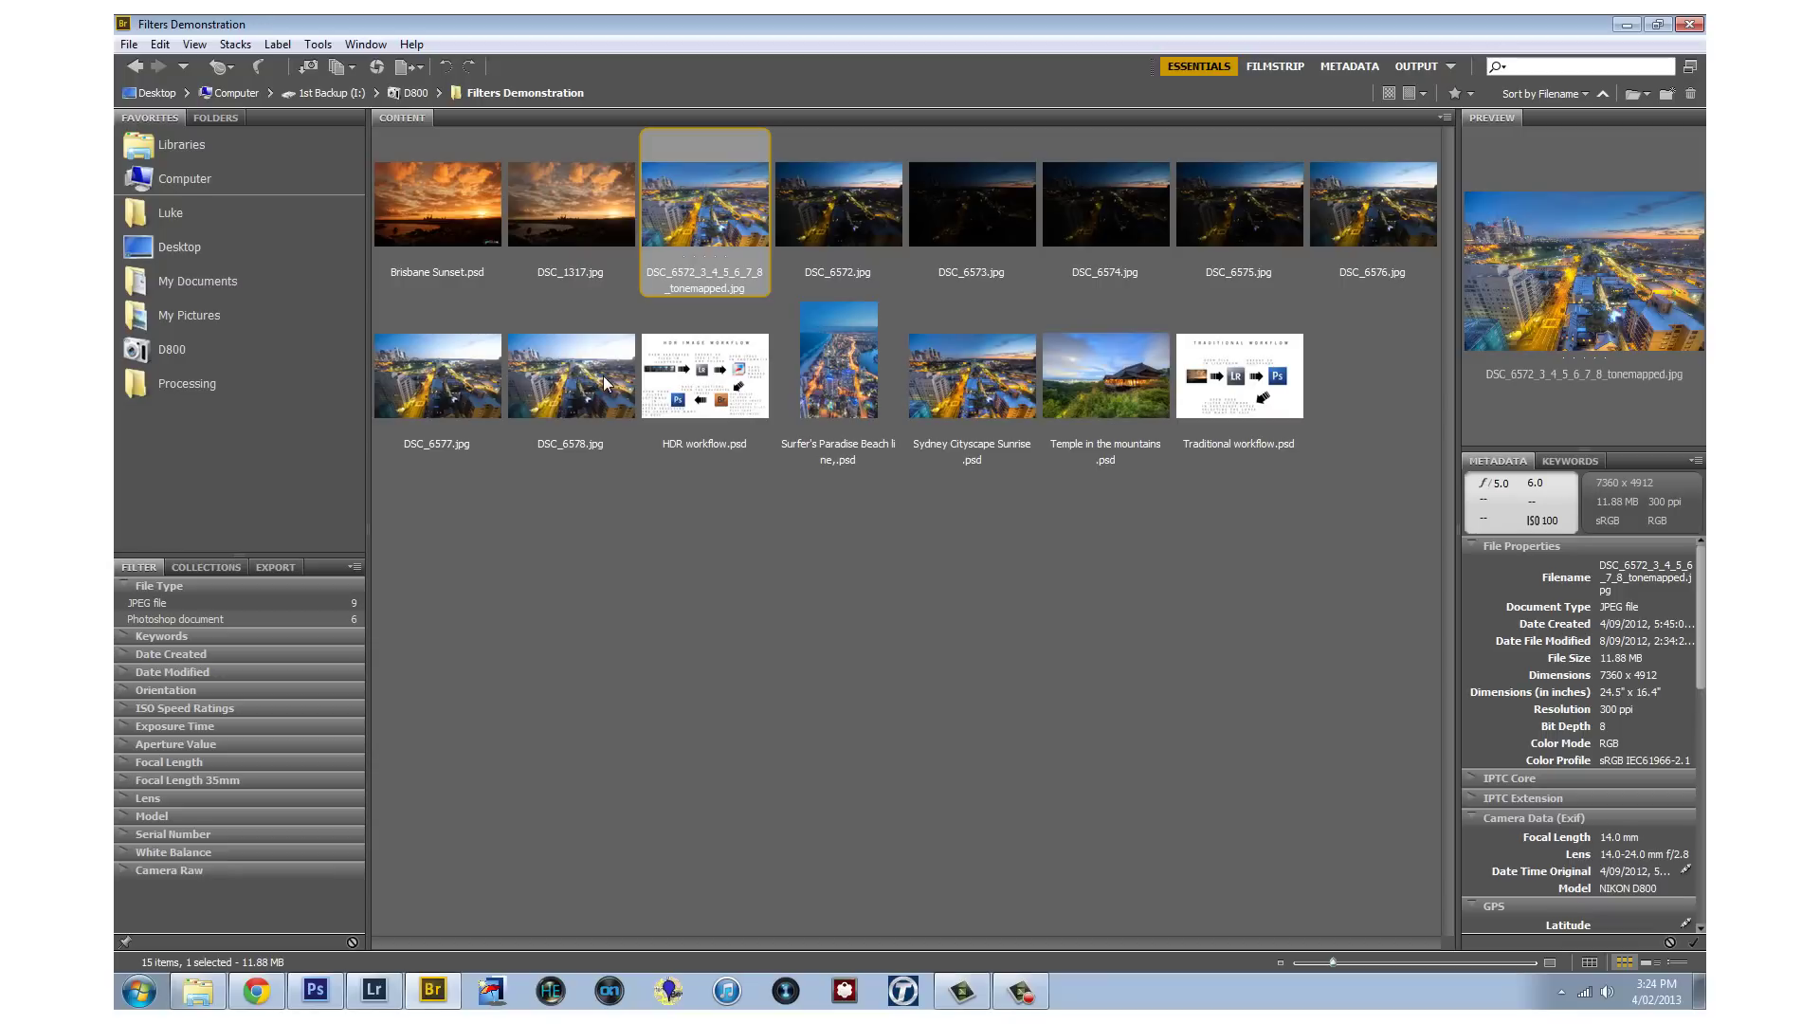
pyautogui.keyDown('ctrl'); pyautogui.click(856, 224); pyautogui.keyUp('ctrl')
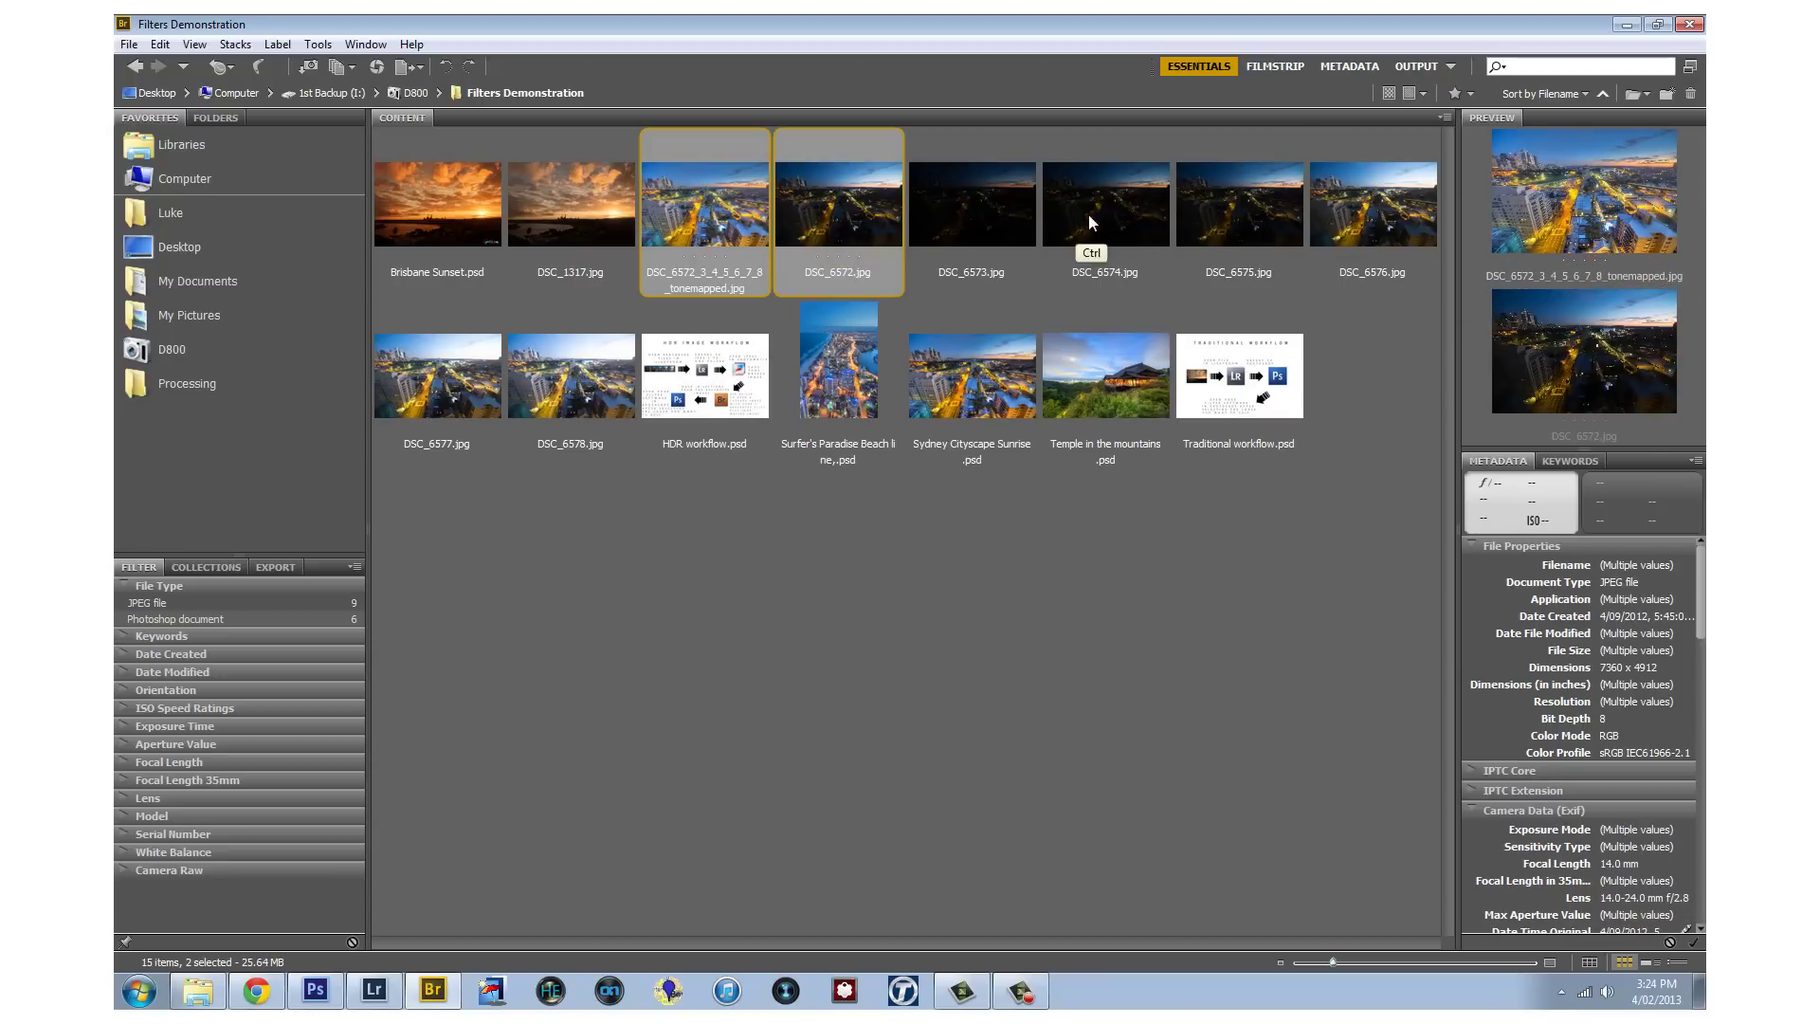
pyautogui.keyDown('ctrl'); pyautogui.click(1232, 237); pyautogui.keyUp('ctrl')
pyautogui.keyDown('ctrl'); pyautogui.click(444, 384); pyautogui.keyUp('ctrl')
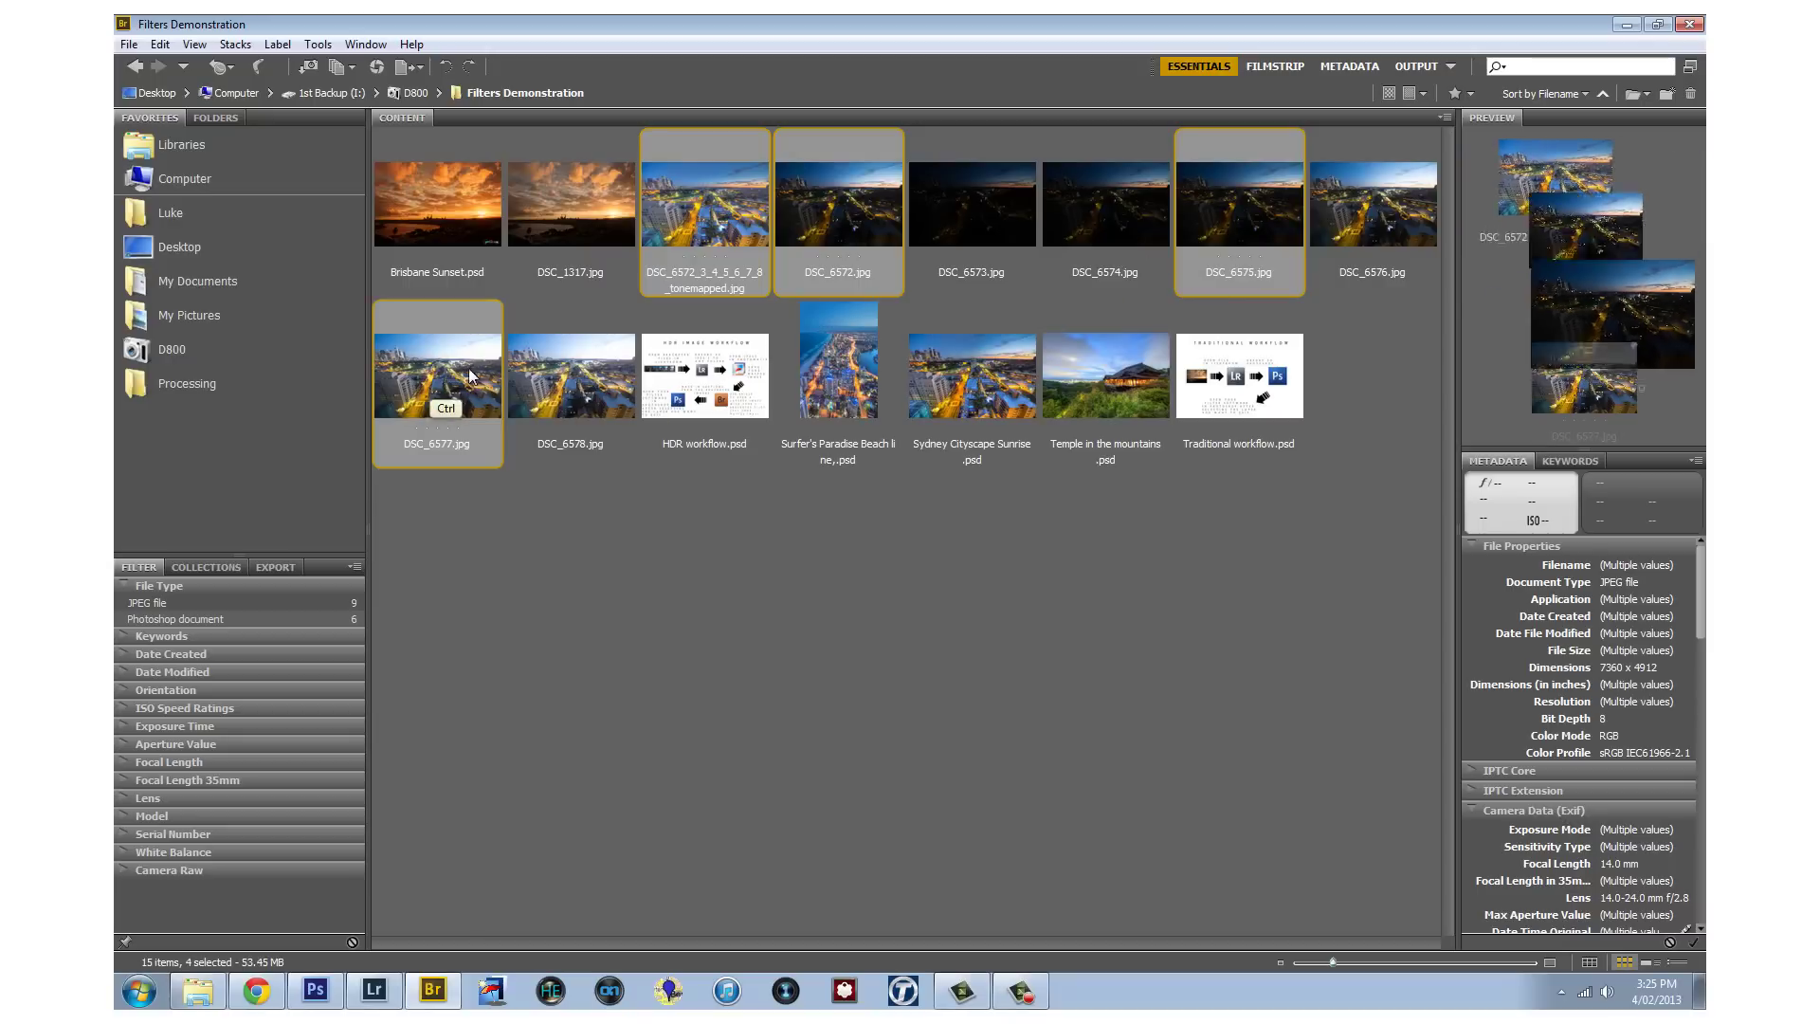
pyautogui.keyDown('ctrl'); pyautogui.click(555, 381); pyautogui.keyUp('ctrl')
pyautogui.click(317, 43)
pyautogui.moveTo(536, 216)
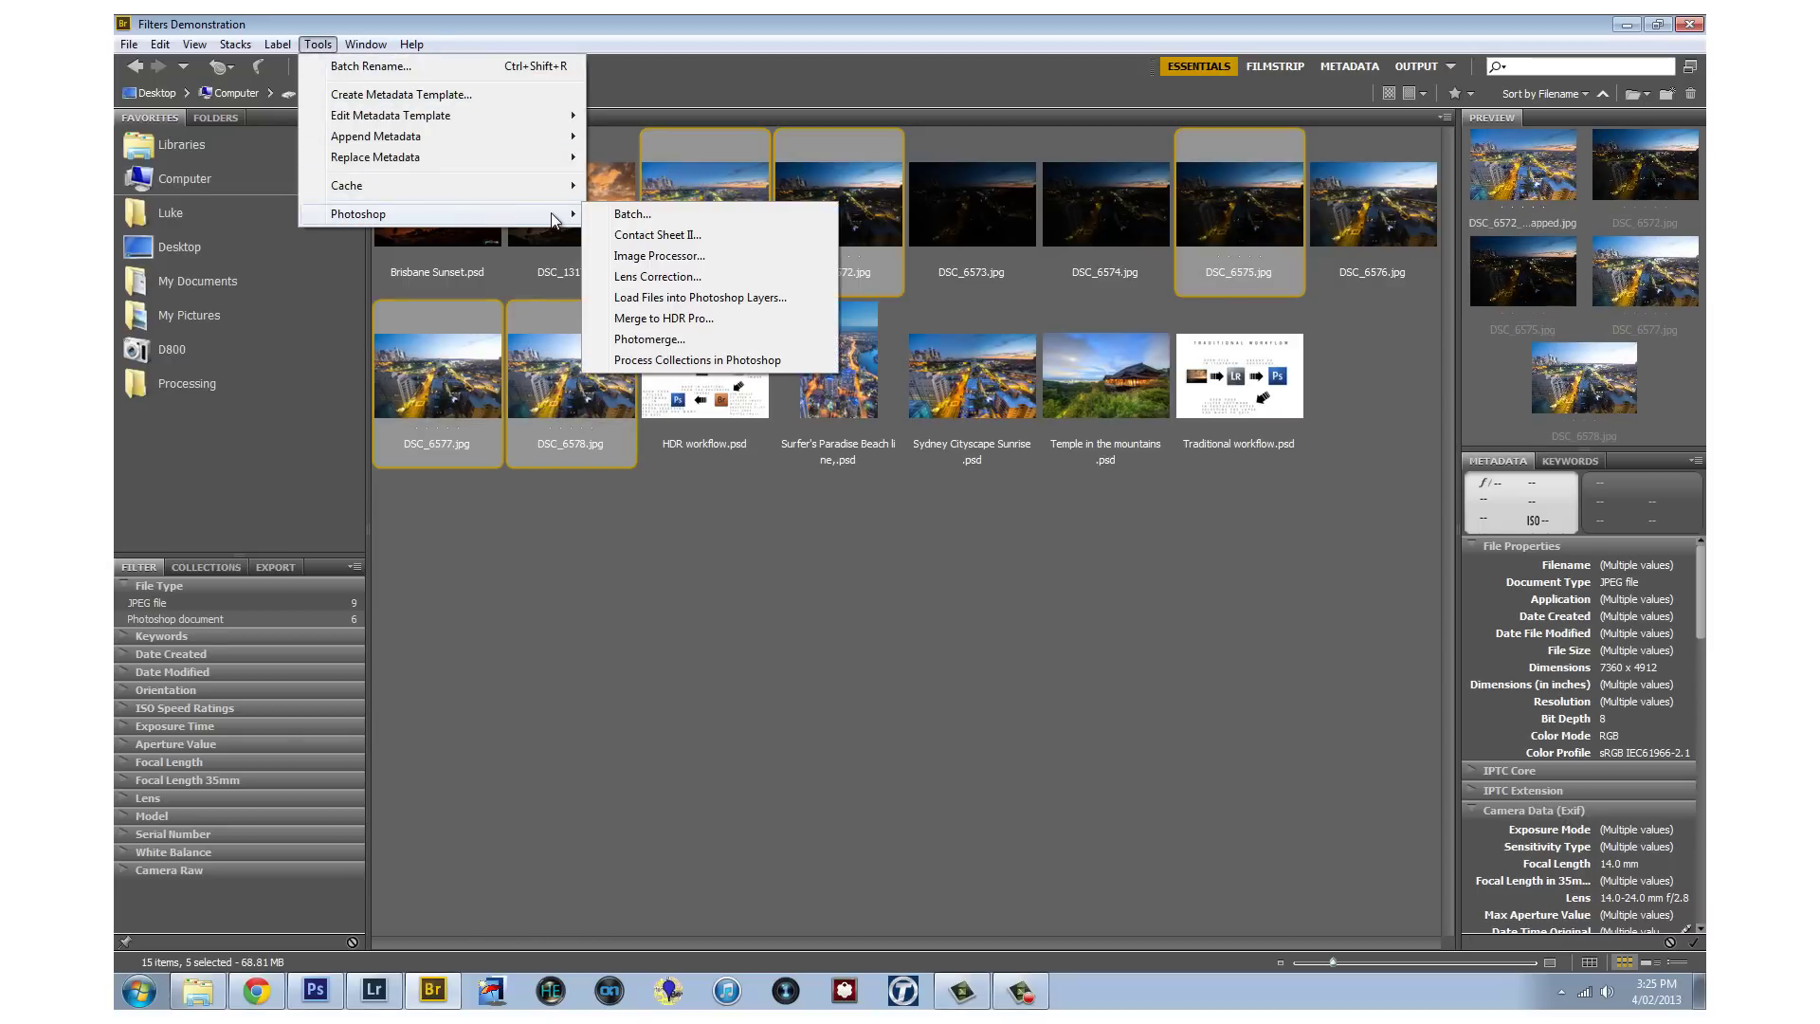
pyautogui.click(740, 299)
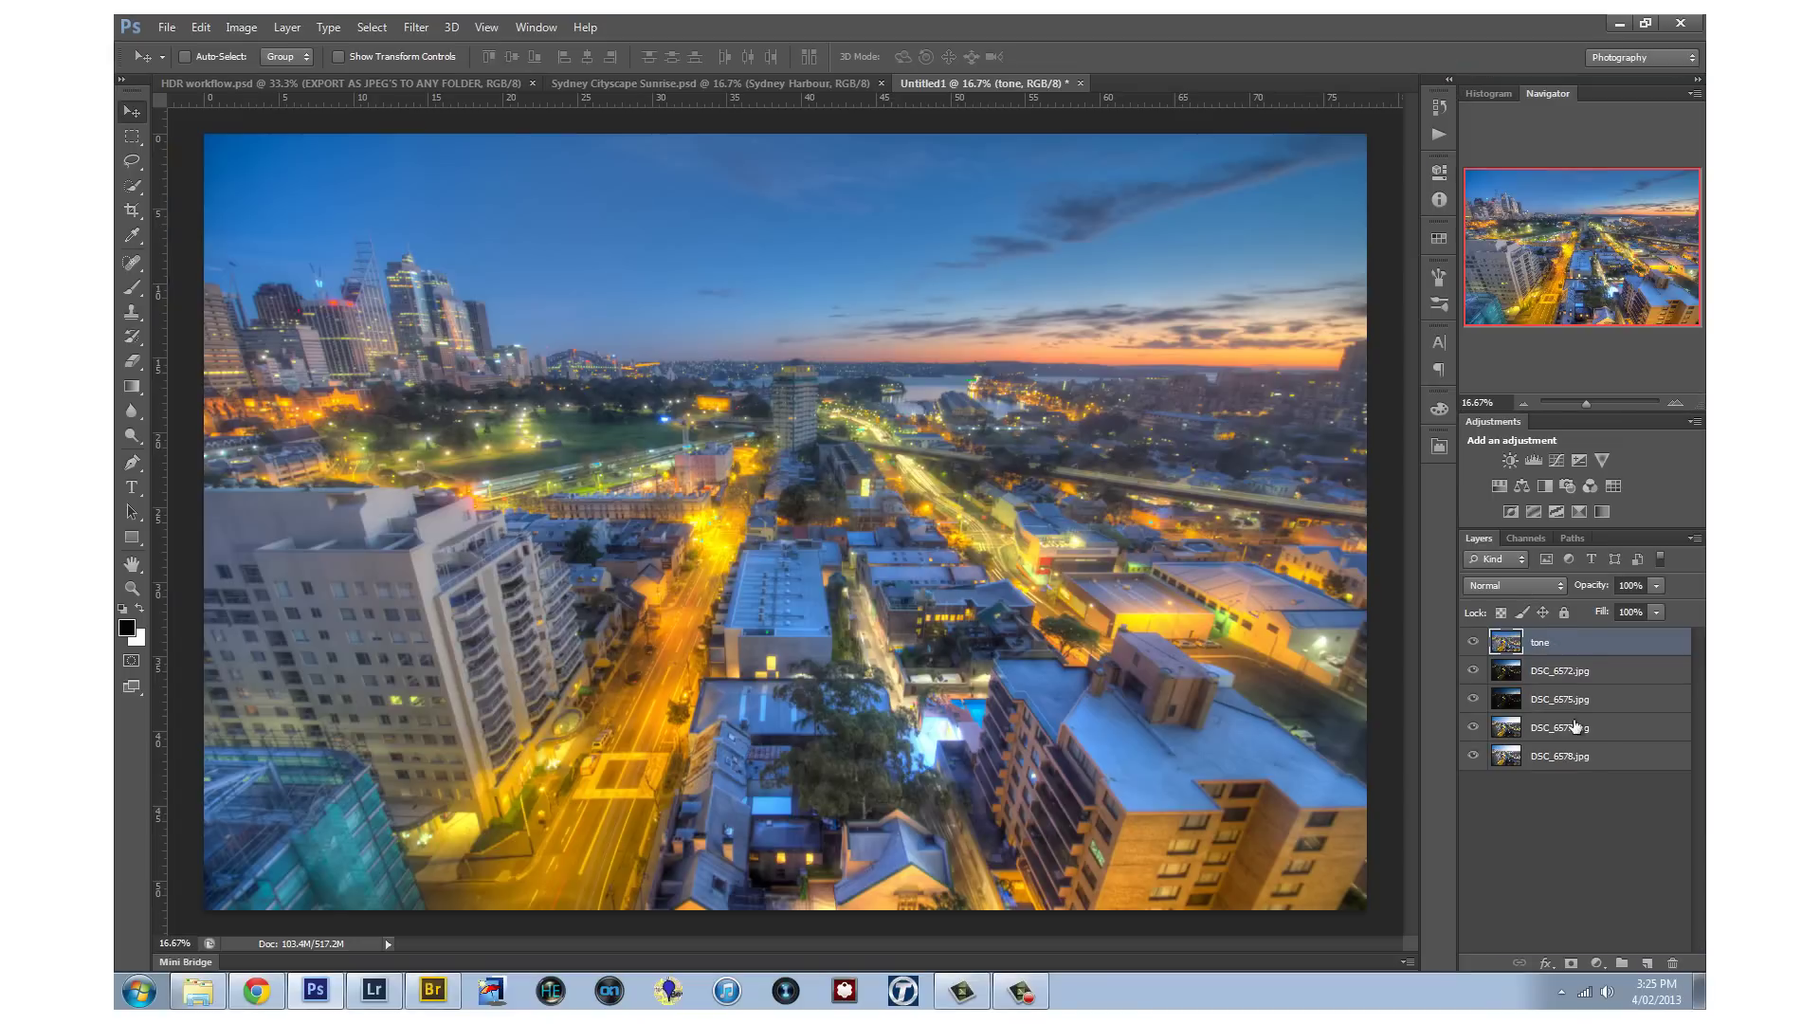
# Add a layer mask to the tone layer and set up a 900 px brush at 55% opacity
pyautogui.click(1570, 963)
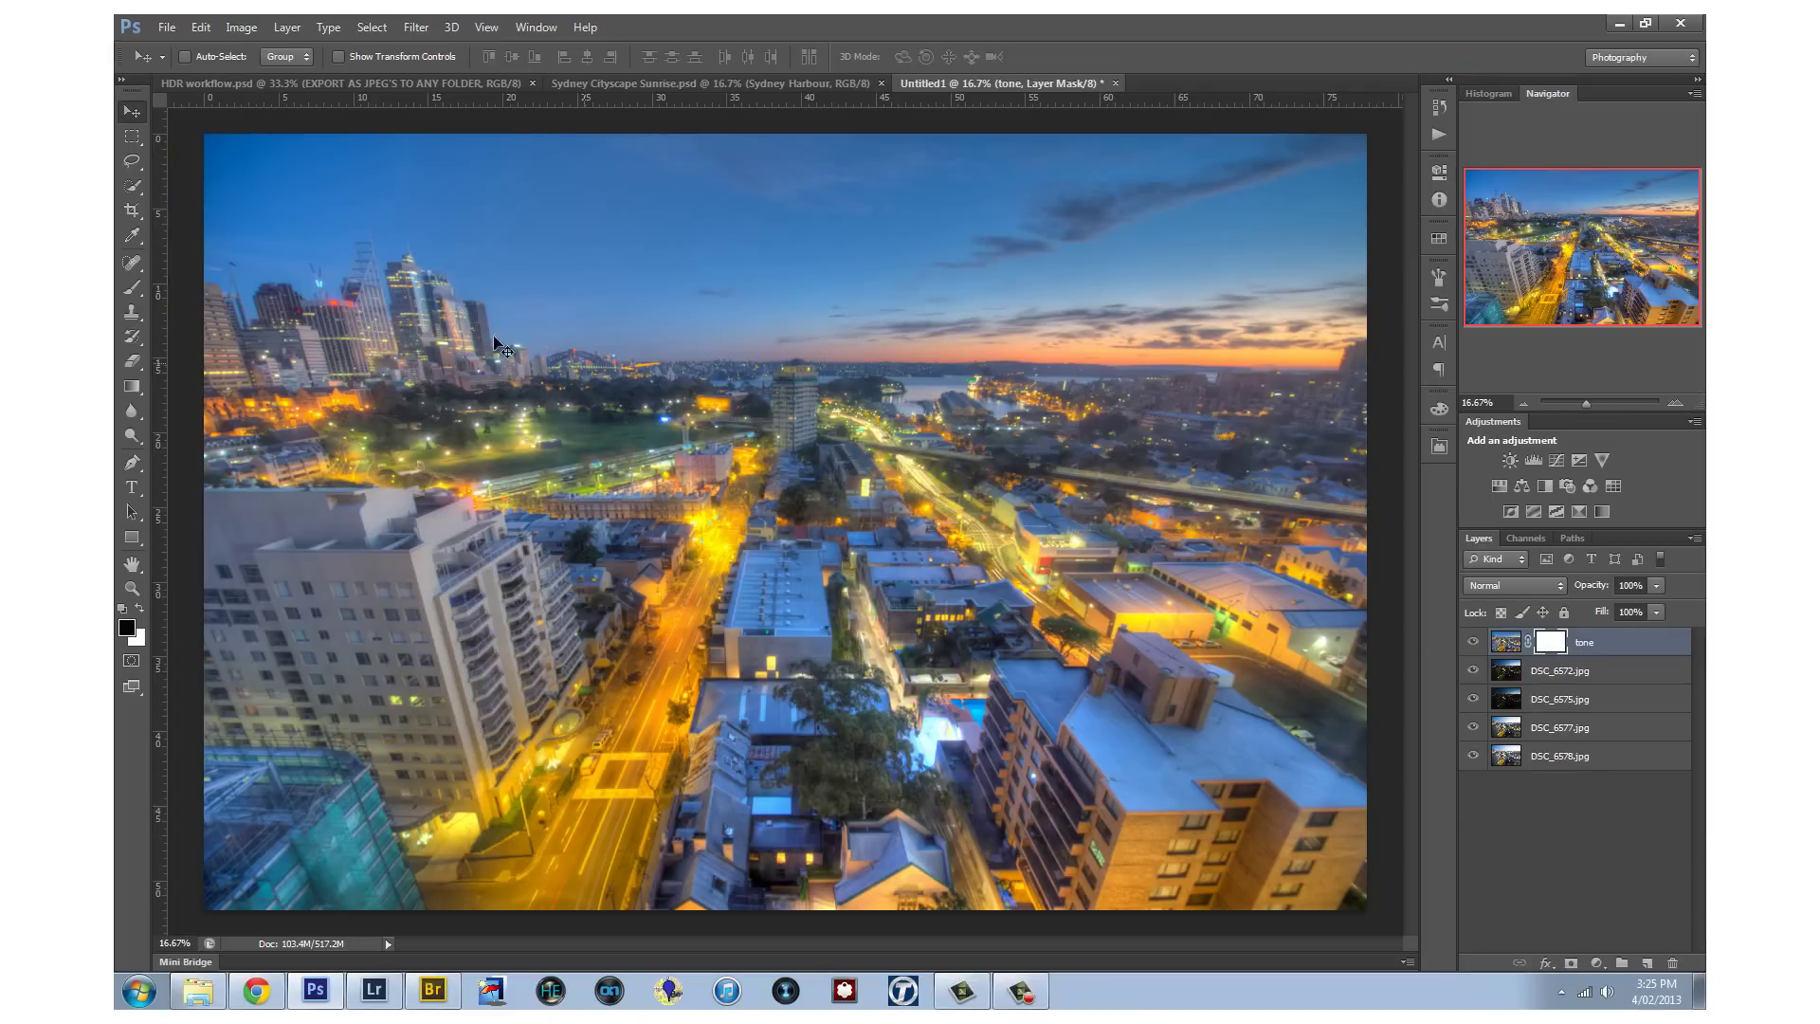
pyautogui.press('b')
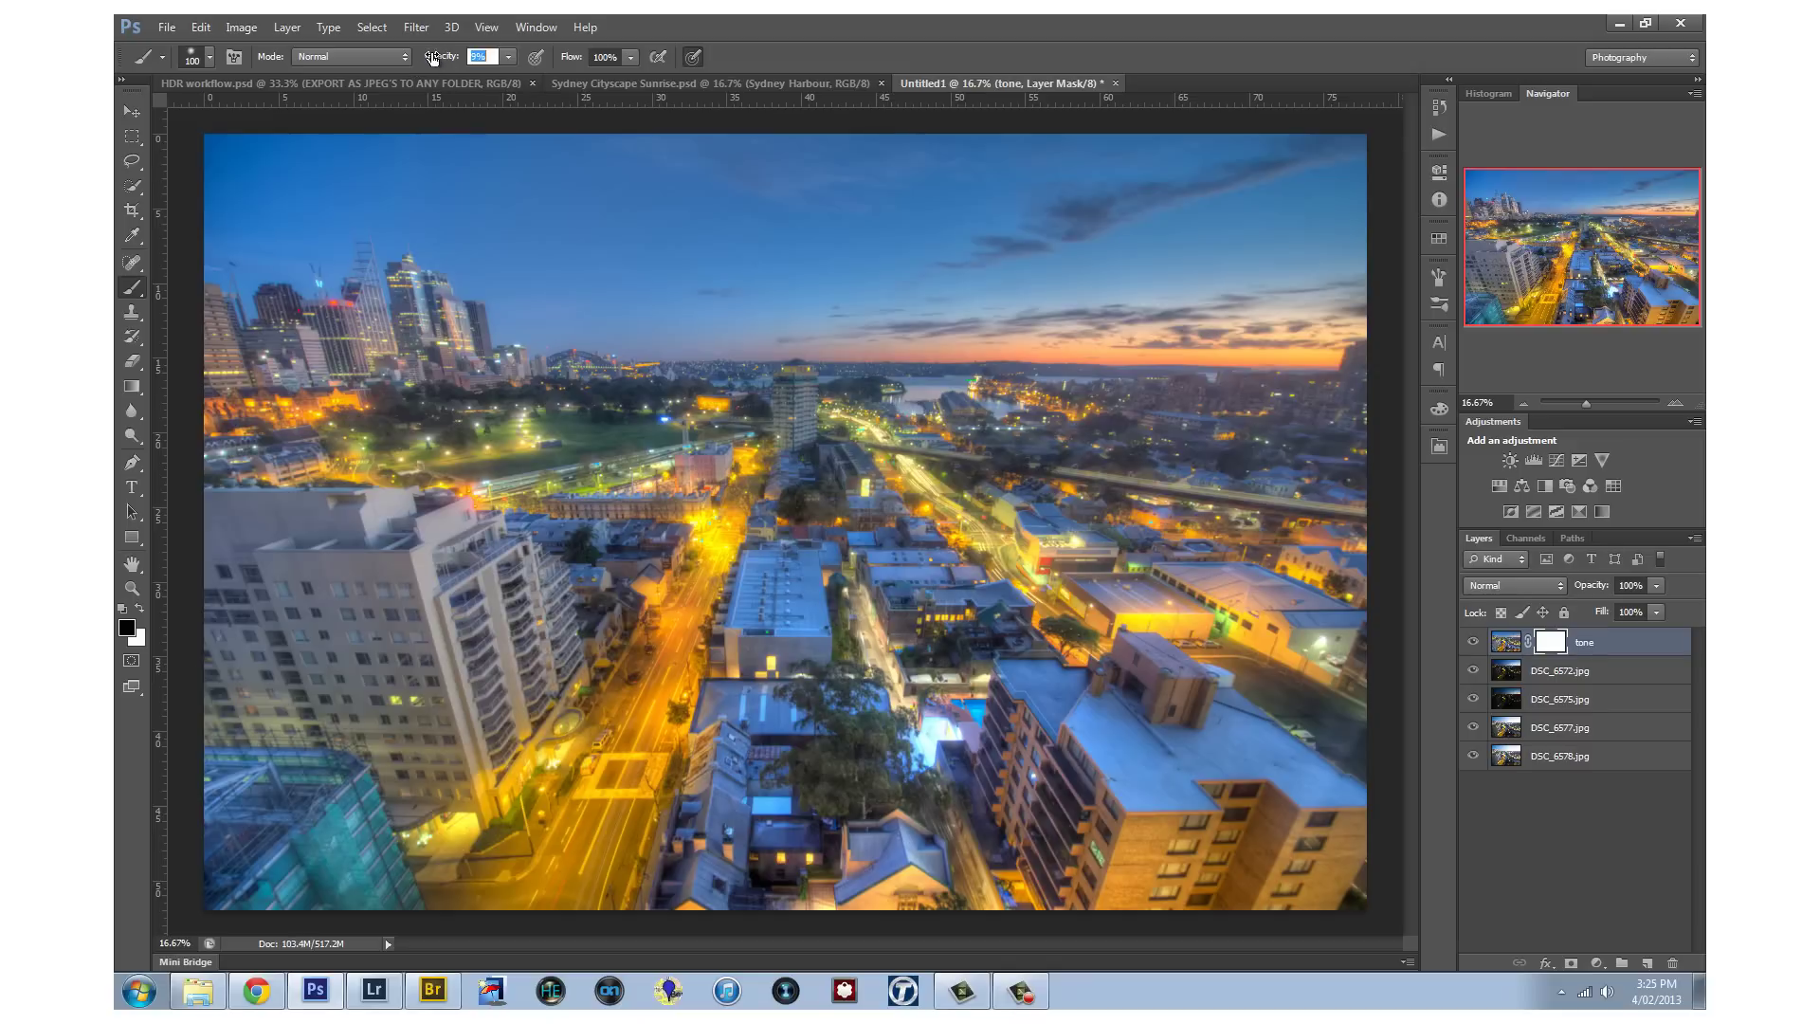
pyautogui.press('5')
pyautogui.press('5')
pyautogui.press(']')
pyautogui.press(']')
pyautogui.press(']')
pyautogui.press(']')
pyautogui.press(']')
pyautogui.press(']')
pyautogui.press(']')
pyautogui.press(']')
pyautogui.press(']')
pyautogui.press(']')
pyautogui.press(']')
pyautogui.hotkey('ctrl', '+')
pyautogui.hotkey('ctrl', '+')
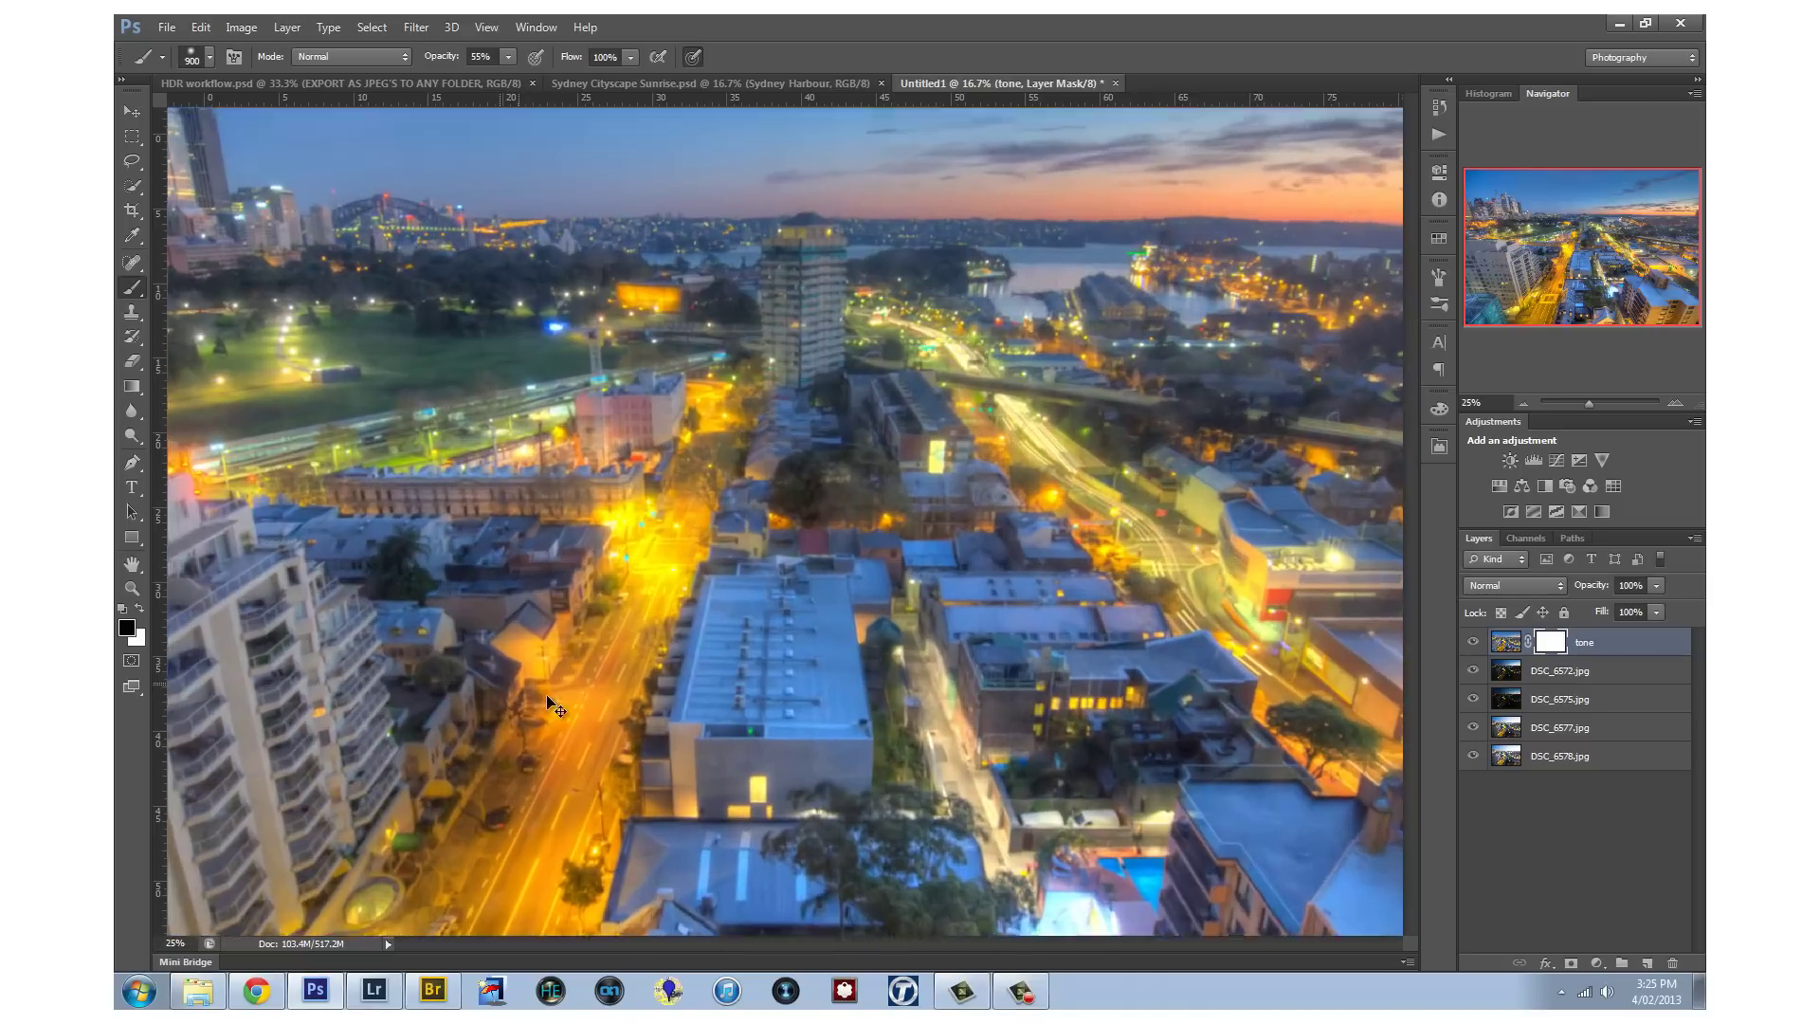
# Paint black on the tone mask over the highway light trails and the road beside the park with a 200 px brush, toggling the layer to compare
pyautogui.hotkey('ctrl', ',')
pyautogui.hotkey('ctrl', ',')
pyautogui.hotkey('ctrl', ',')
pyautogui.hotkey('ctrl', ',')
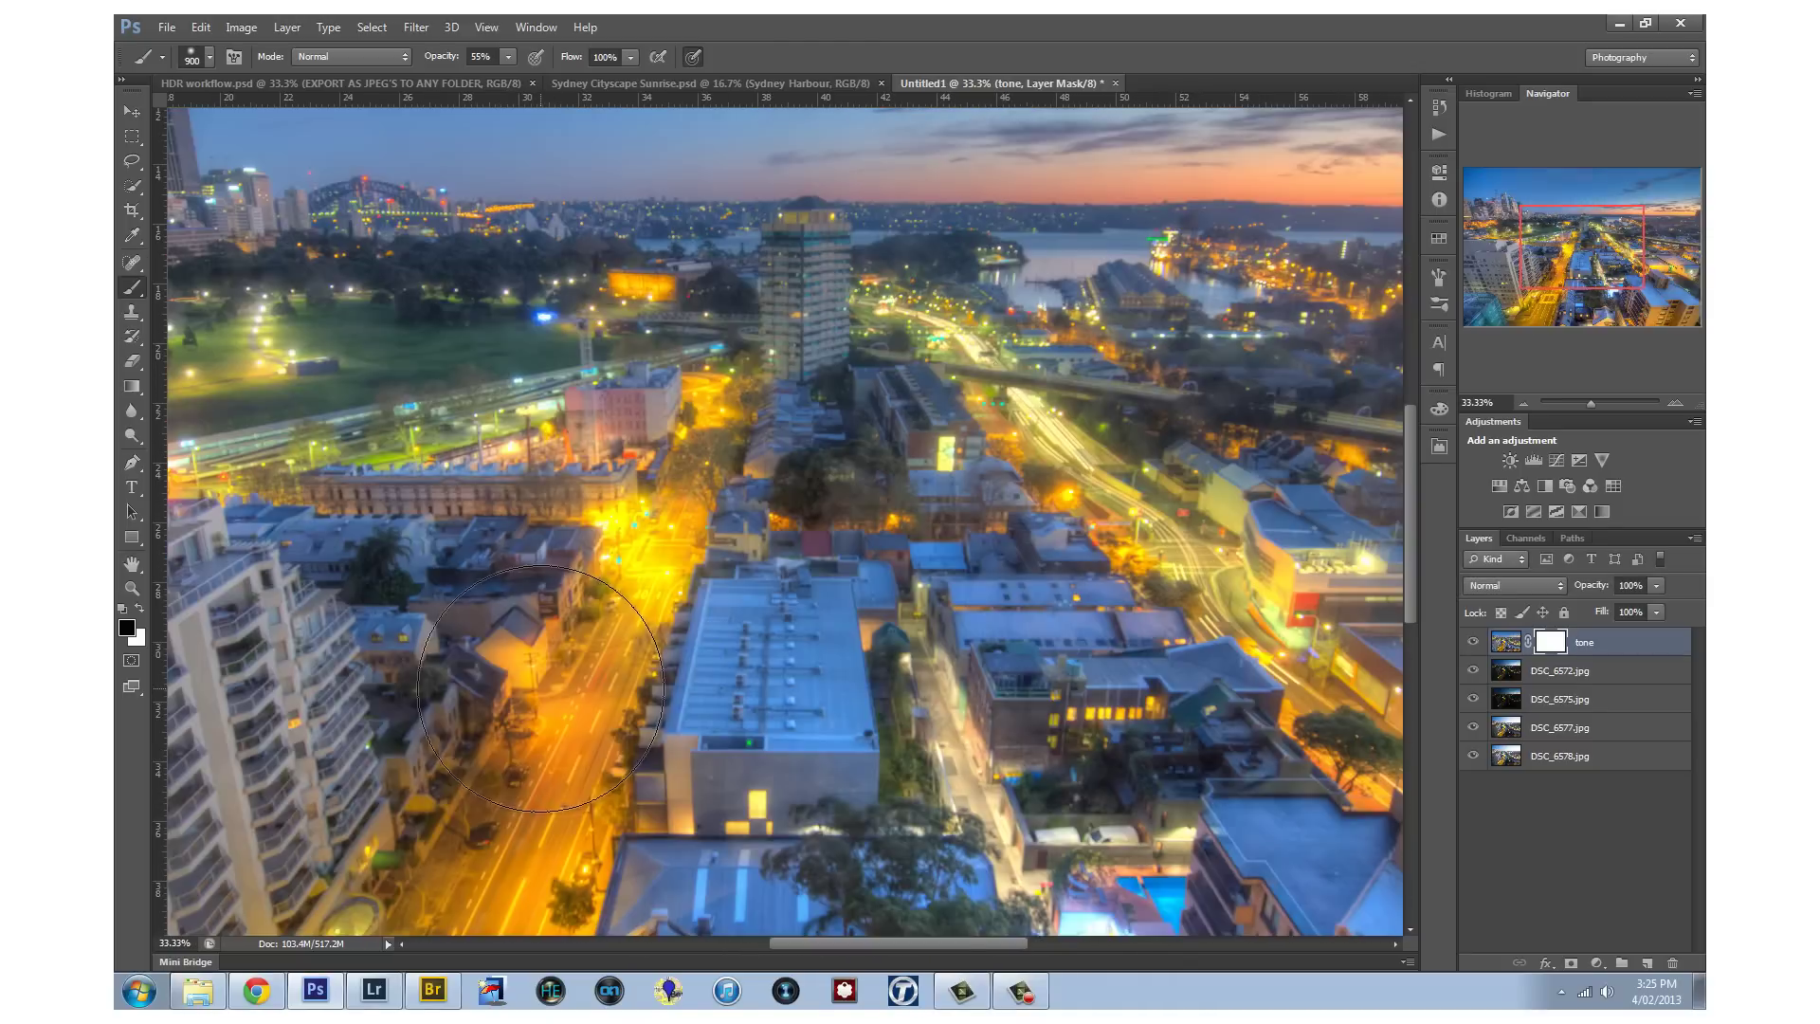
pyautogui.press('[')
pyautogui.press('[')
pyautogui.press('[')
pyautogui.press('[')
pyautogui.press('[')
pyautogui.press('[')
pyautogui.press('[')
pyautogui.press('[')
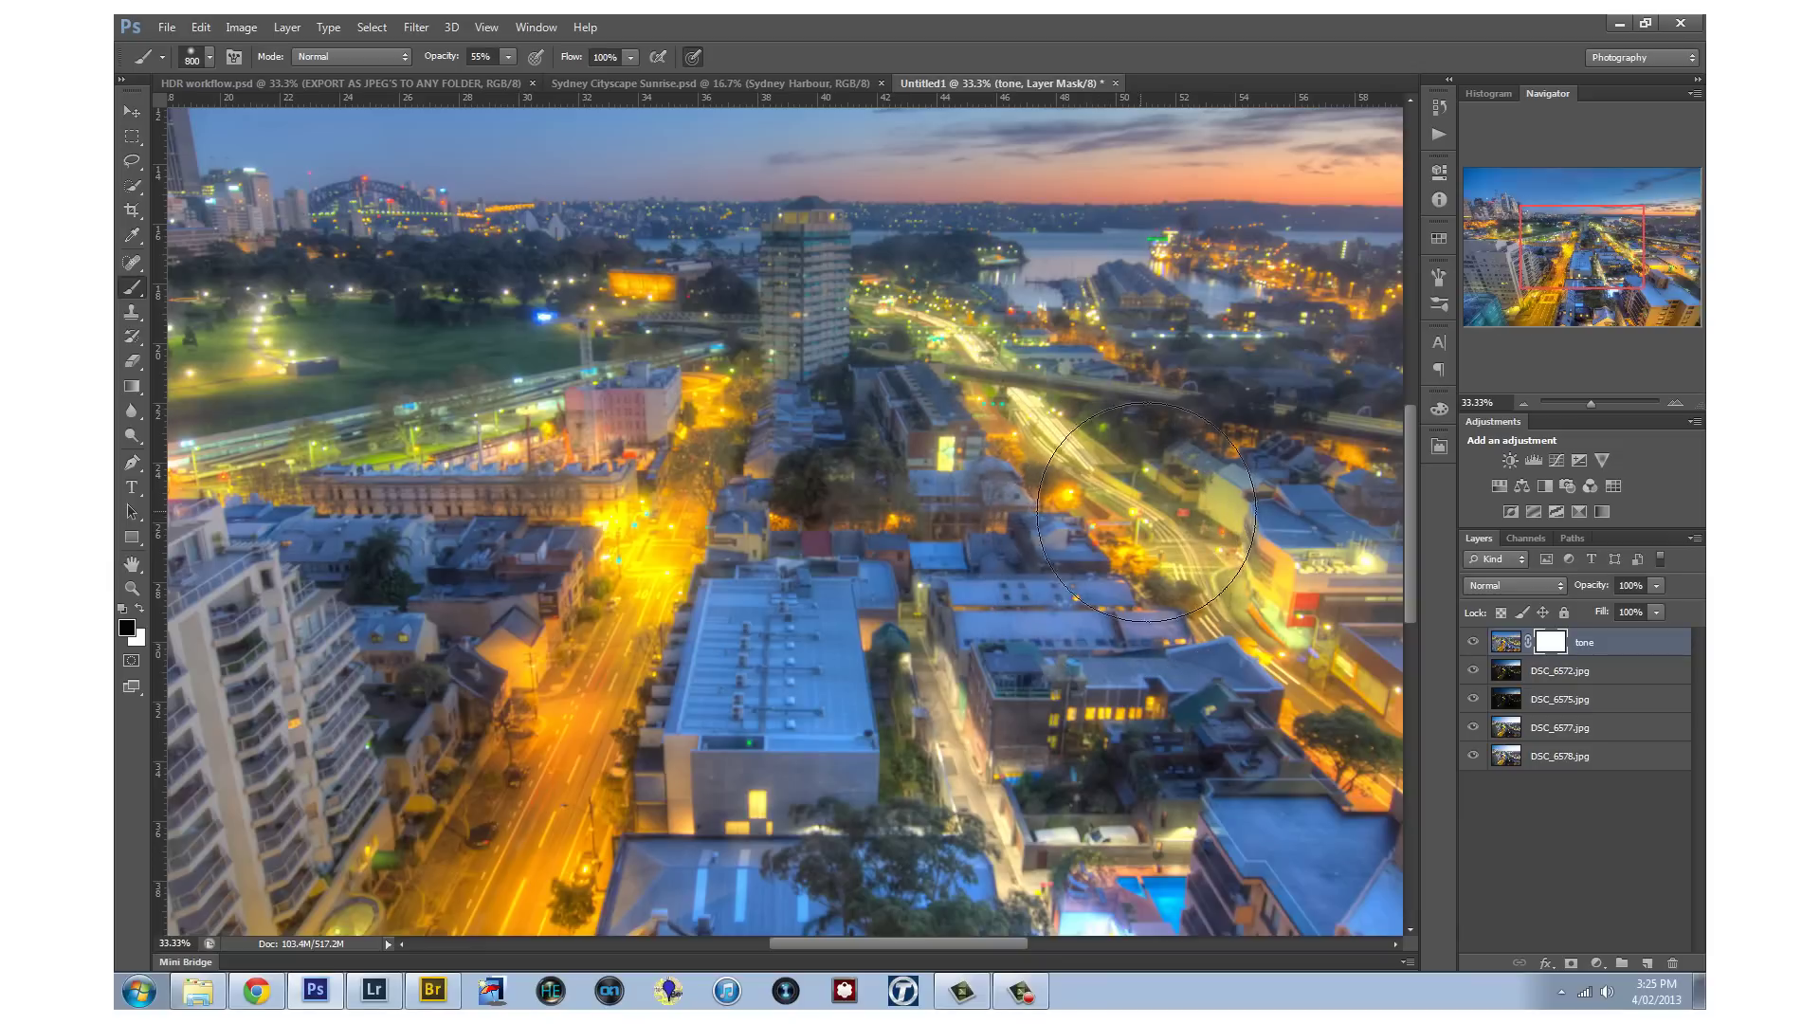
pyautogui.moveTo(1088, 469)
pyautogui.mouseDown()
pyautogui.moveTo(996, 356)
pyautogui.moveTo(888, 302)
pyautogui.mouseUp()
pyautogui.hotkey('ctrl', ',')
pyautogui.hotkey('ctrl', ',')
pyautogui.moveTo(1091, 461)
pyautogui.mouseDown()
pyautogui.moveTo(1232, 626)
pyautogui.moveTo(1061, 360)
pyautogui.mouseUp()
pyautogui.hotkey('ctrl', ',')
pyautogui.hotkey('ctrl', ',')
pyautogui.moveTo(729, 416)
pyautogui.mouseDown()
pyautogui.moveTo(631, 559)
pyautogui.moveTo(568, 489)
pyautogui.moveTo(382, 436)
pyautogui.moveTo(531, 422)
pyautogui.mouseUp()
# Merge the tone layer with DSC_6572.jpg and add a new layer mask to the merged layer
pyautogui.keyDown('shift'); pyautogui.click(1587, 675); pyautogui.keyUp('shift')
pyautogui.hotkey('ctrl', 'e')
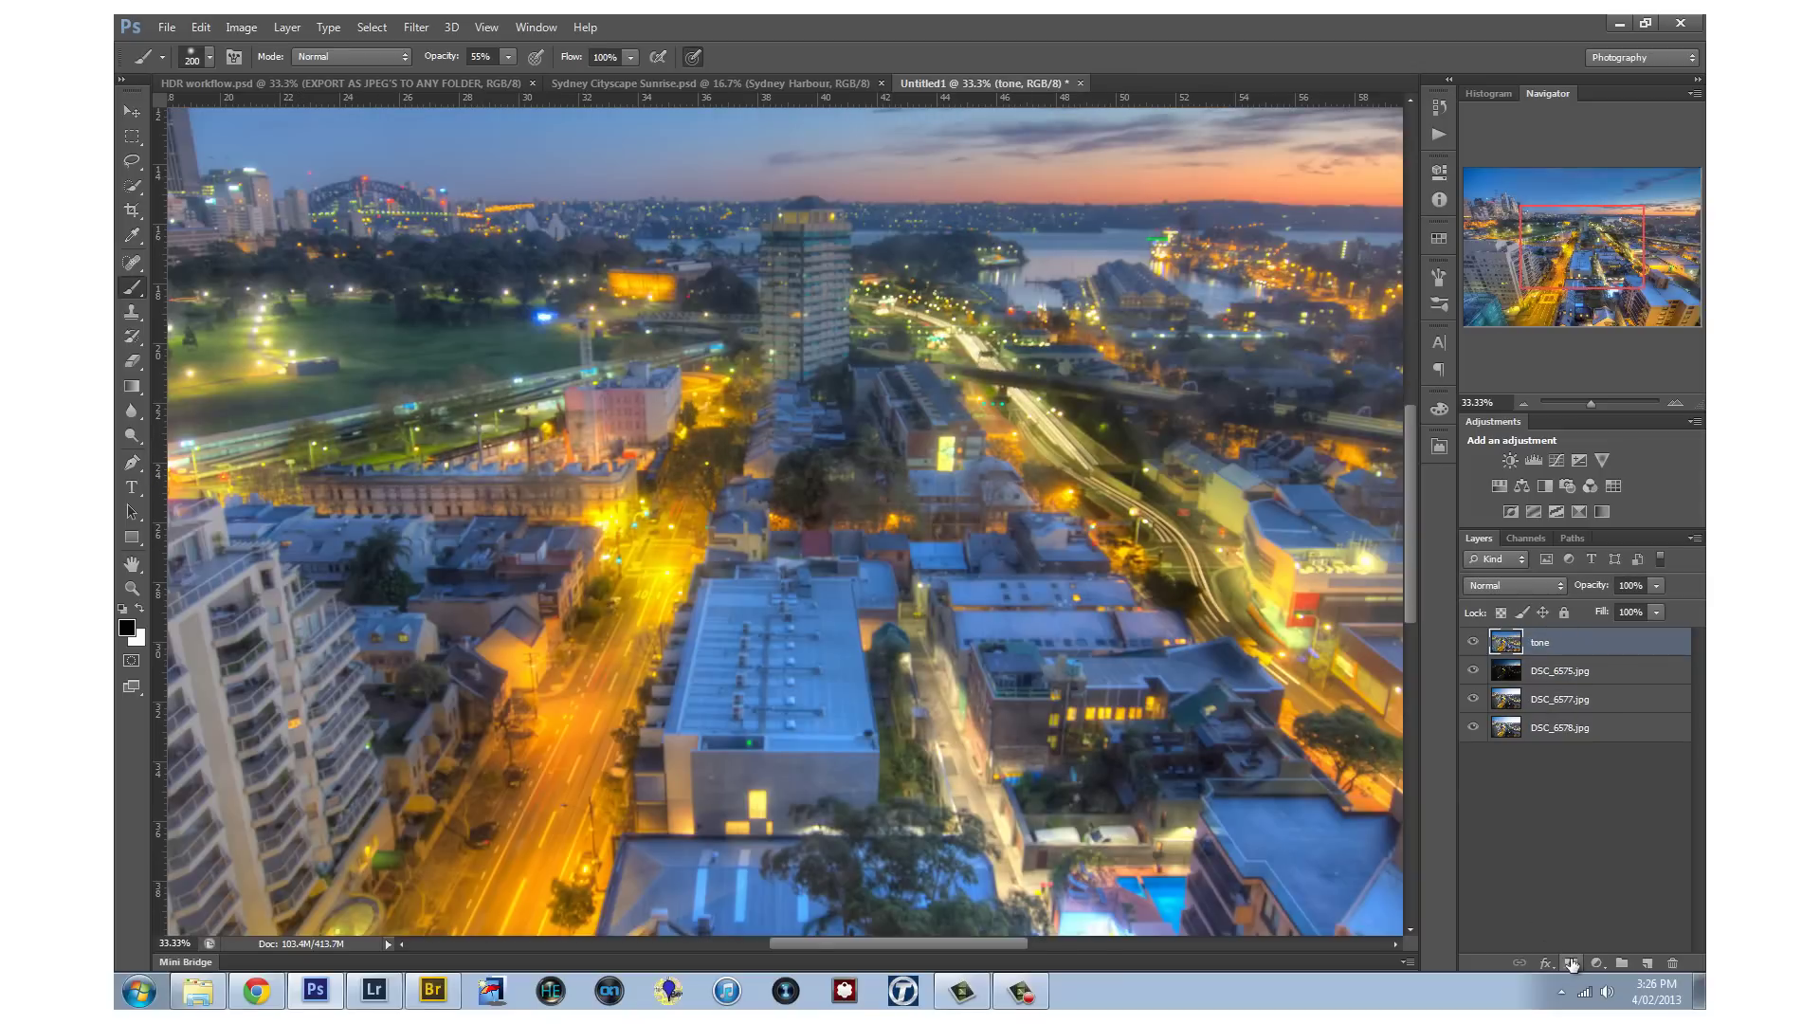
pyautogui.click(1572, 963)
# Paint black on the new mask over the lit harbour shoreline below the sunrise, toggling the layer to compare
pyautogui.hotkey('ctrl', ',')
pyautogui.hotkey('ctrl', ',')
pyautogui.moveTo(1194, 242); pyautogui.dragTo(1375, 313)
pyautogui.hotkey('ctrl', ',')
pyautogui.hotkey('ctrl', ',')
pyautogui.hotkey('ctrl', ',')
pyautogui.hotkey('ctrl', ',')
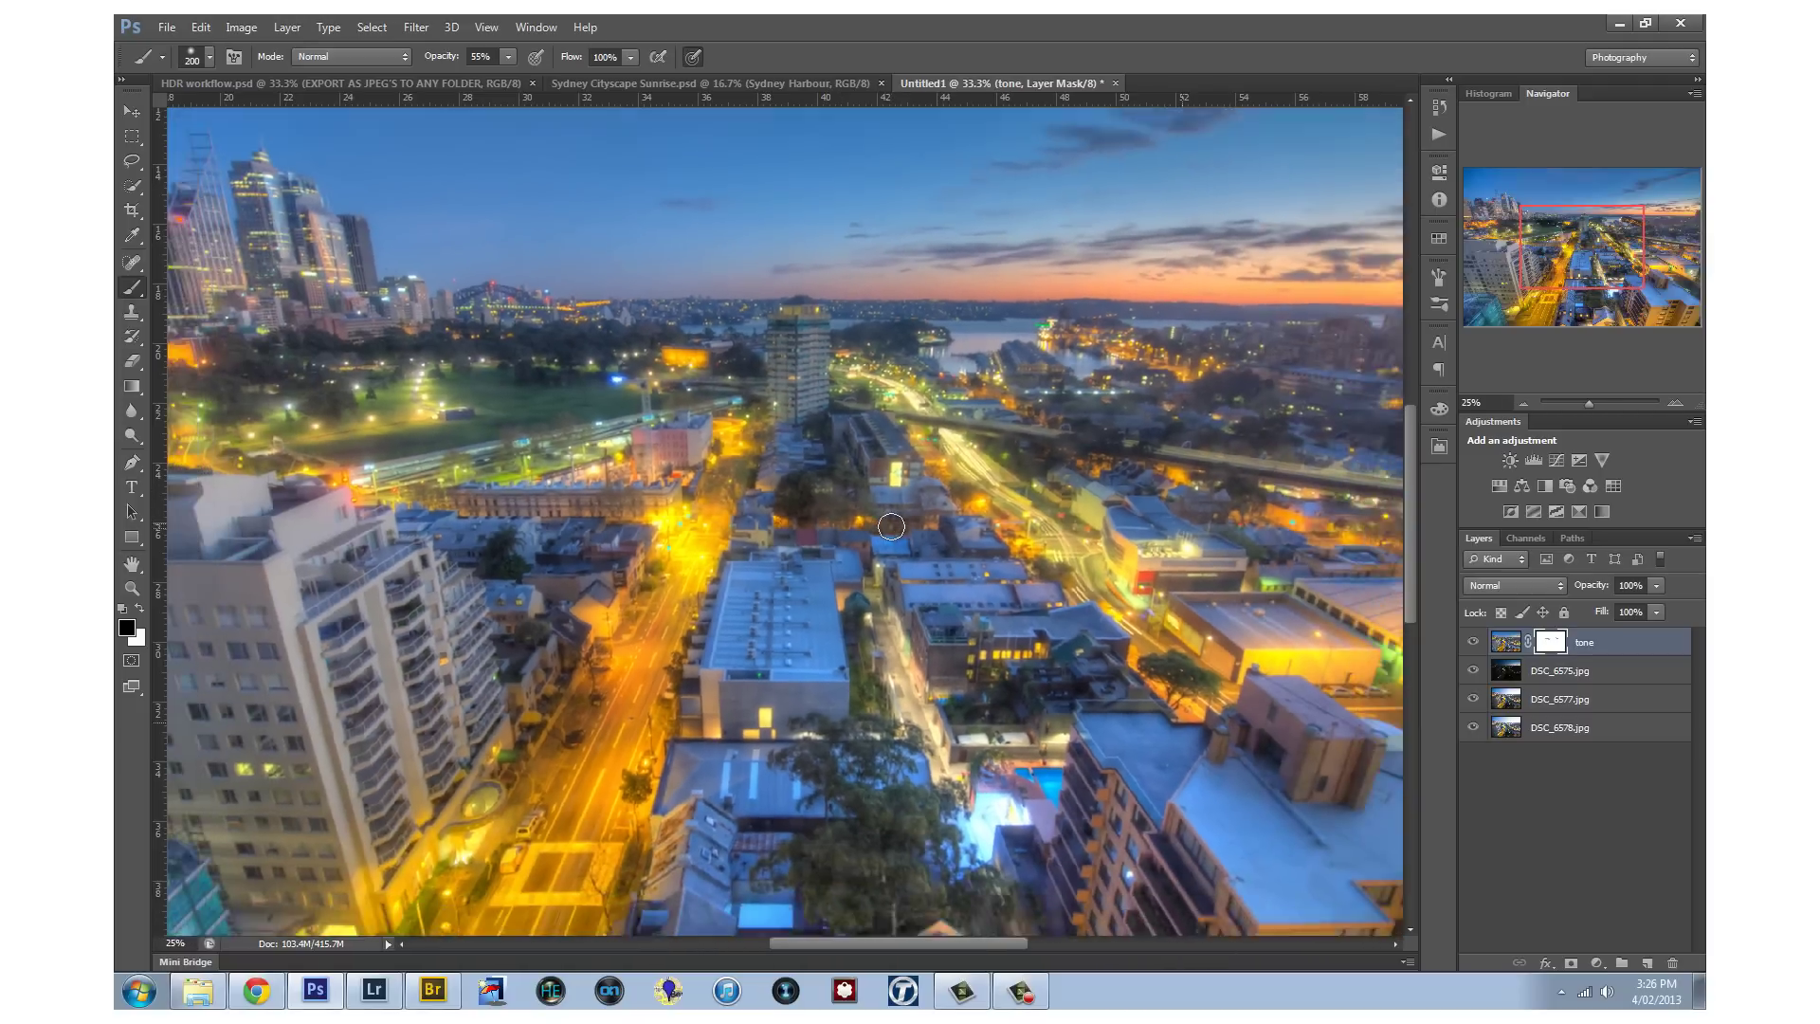
# Compare the masked Untitled1 composite with the finished Sydney Cityscape Sunrise.psd, ending on the finished version
pyautogui.click(950, 82)
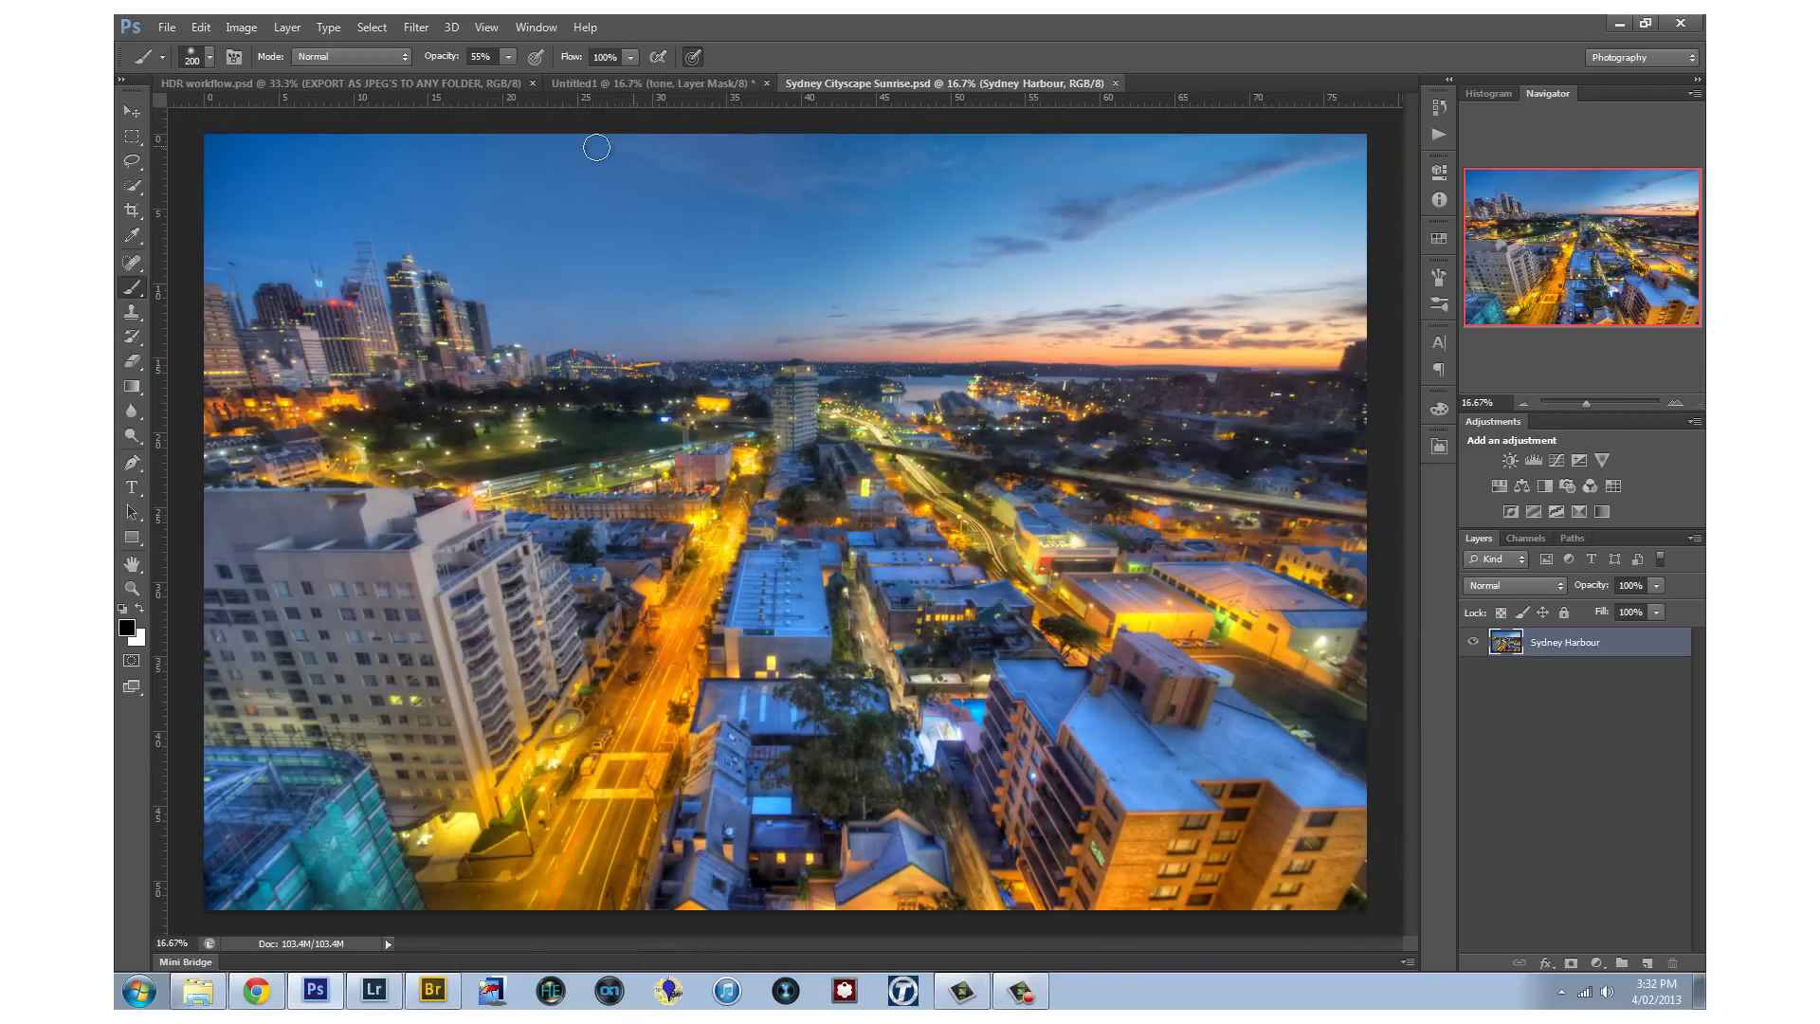
pyautogui.click(645, 83)
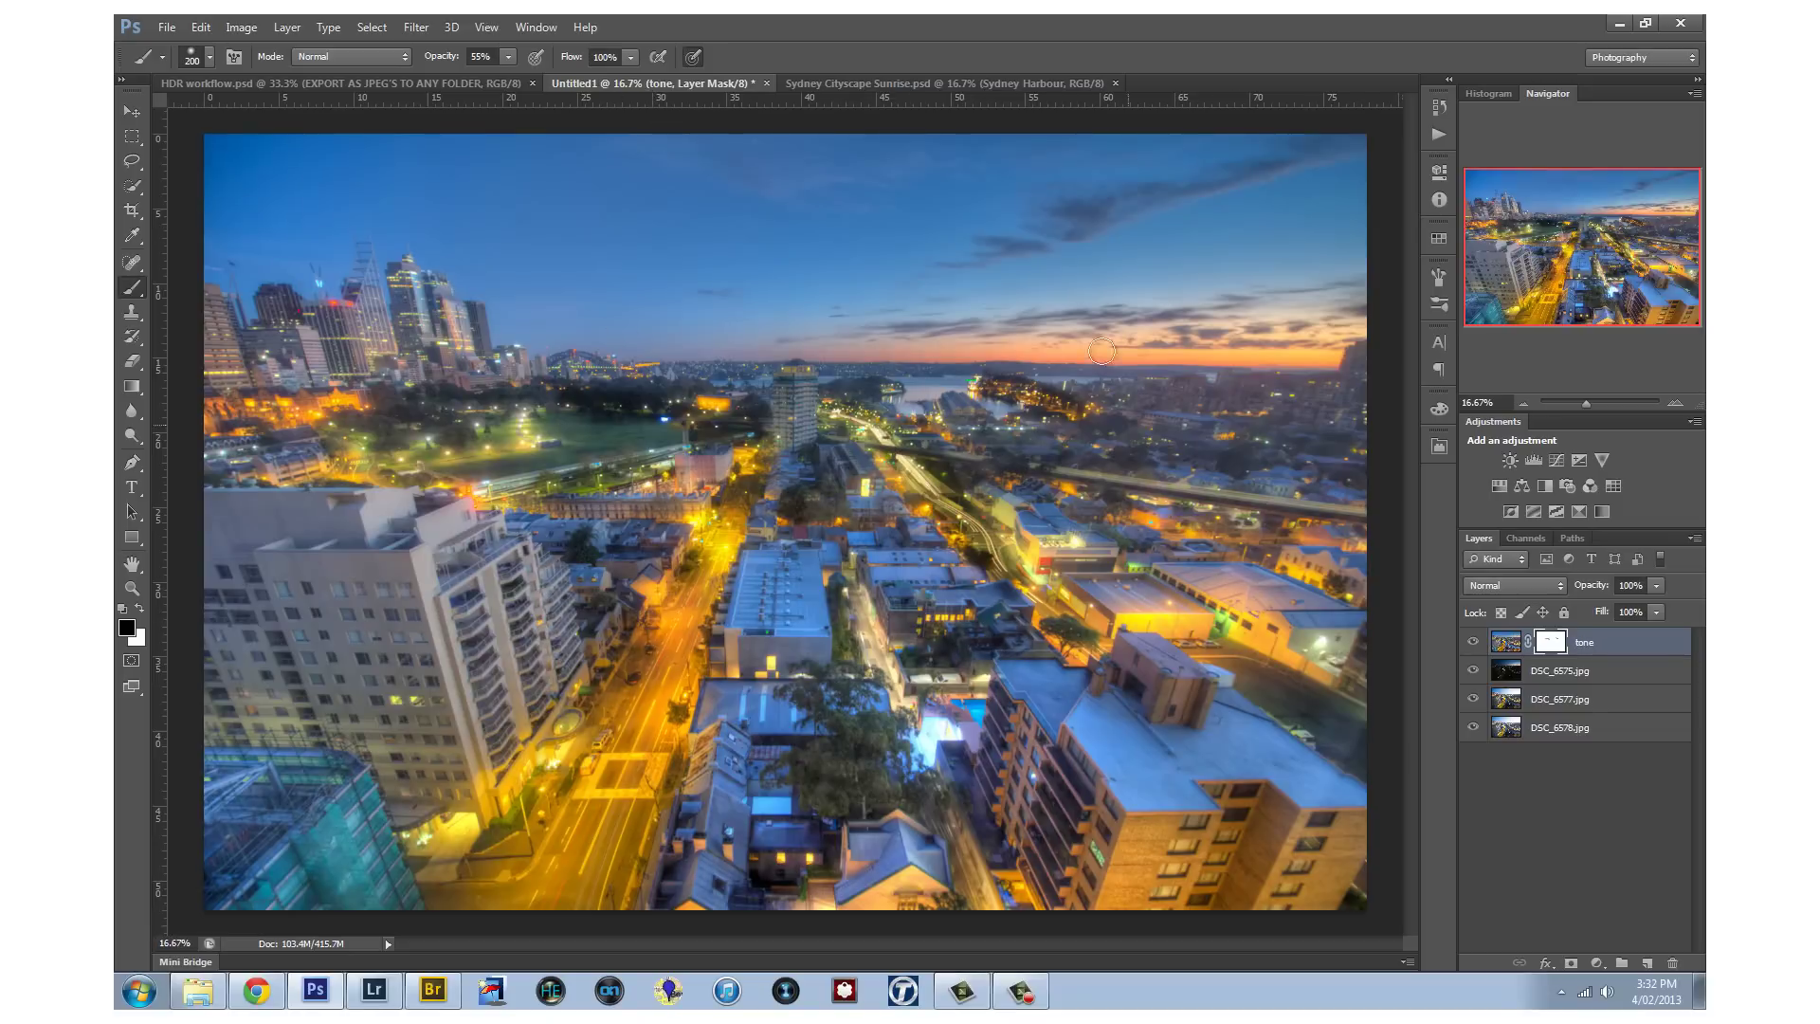
pyautogui.click(924, 83)
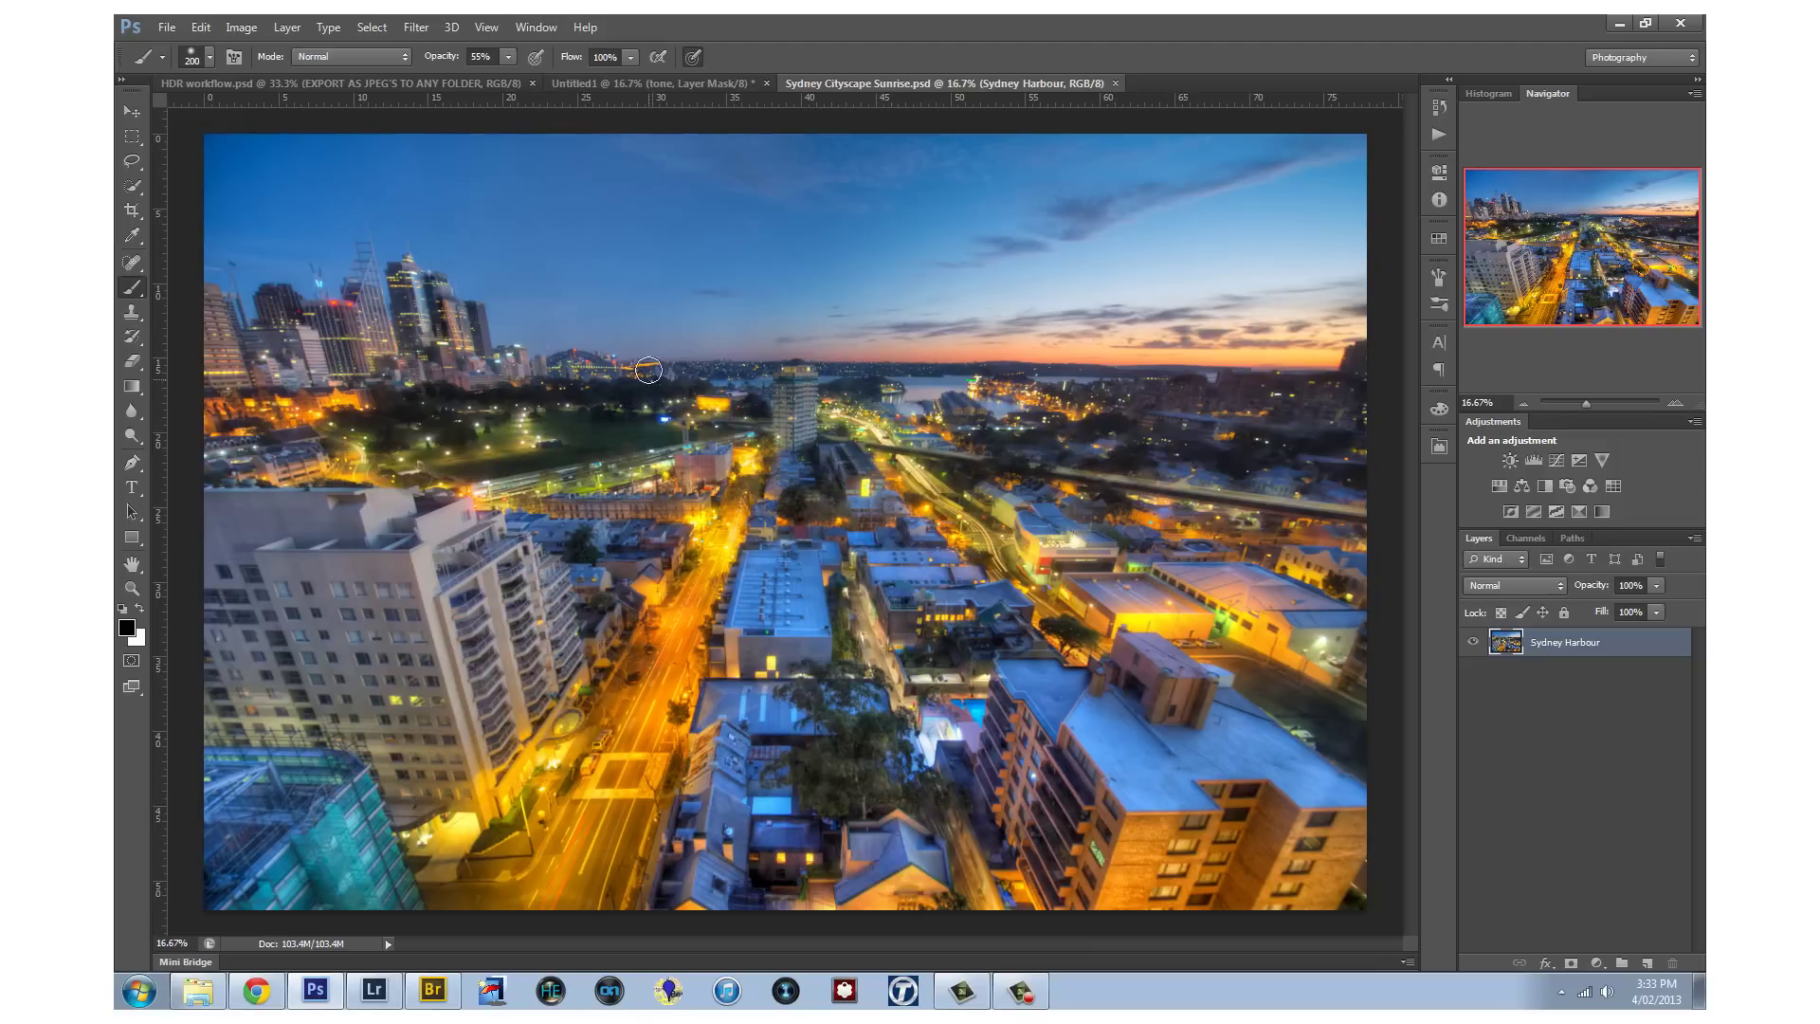
pyautogui.hotkey('ctrl', 'shift', 'Tab')
pyautogui.click(912, 83)
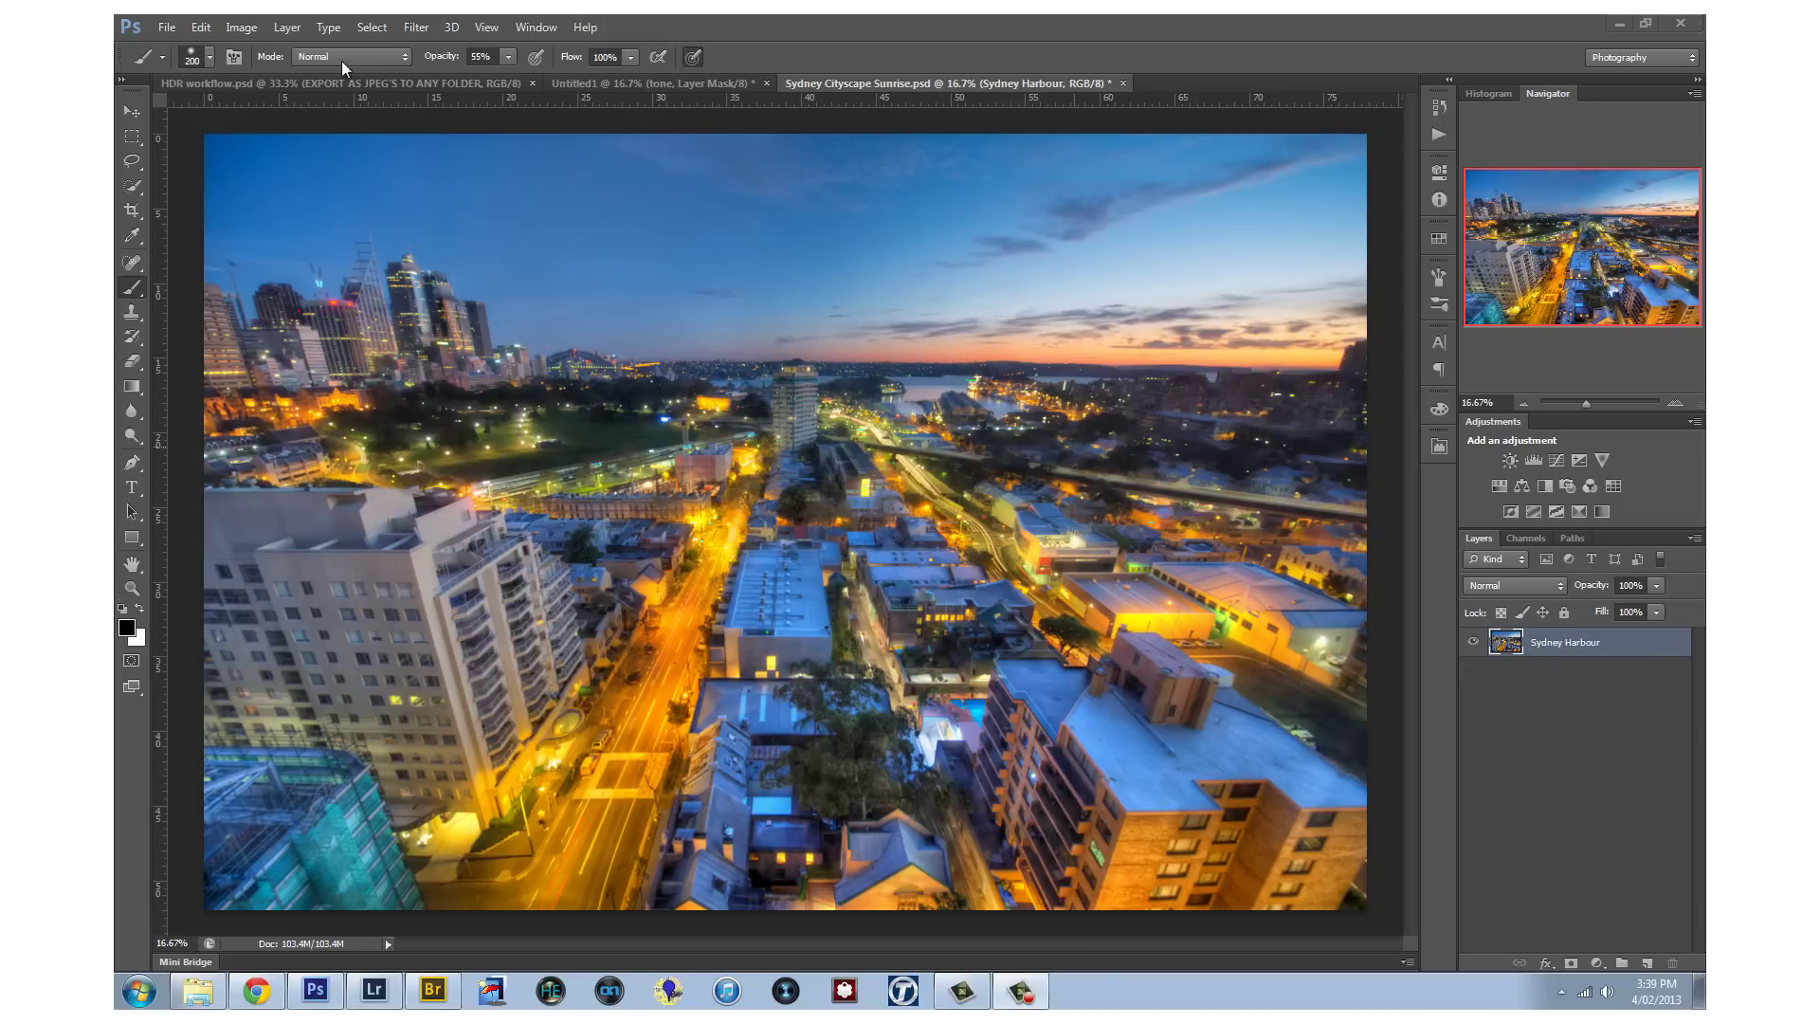
# Duplicate the Sydney Harbour layer with the default copy name and open the copy in the Topaz Adjust 5 filter
pyautogui.click(288, 28)
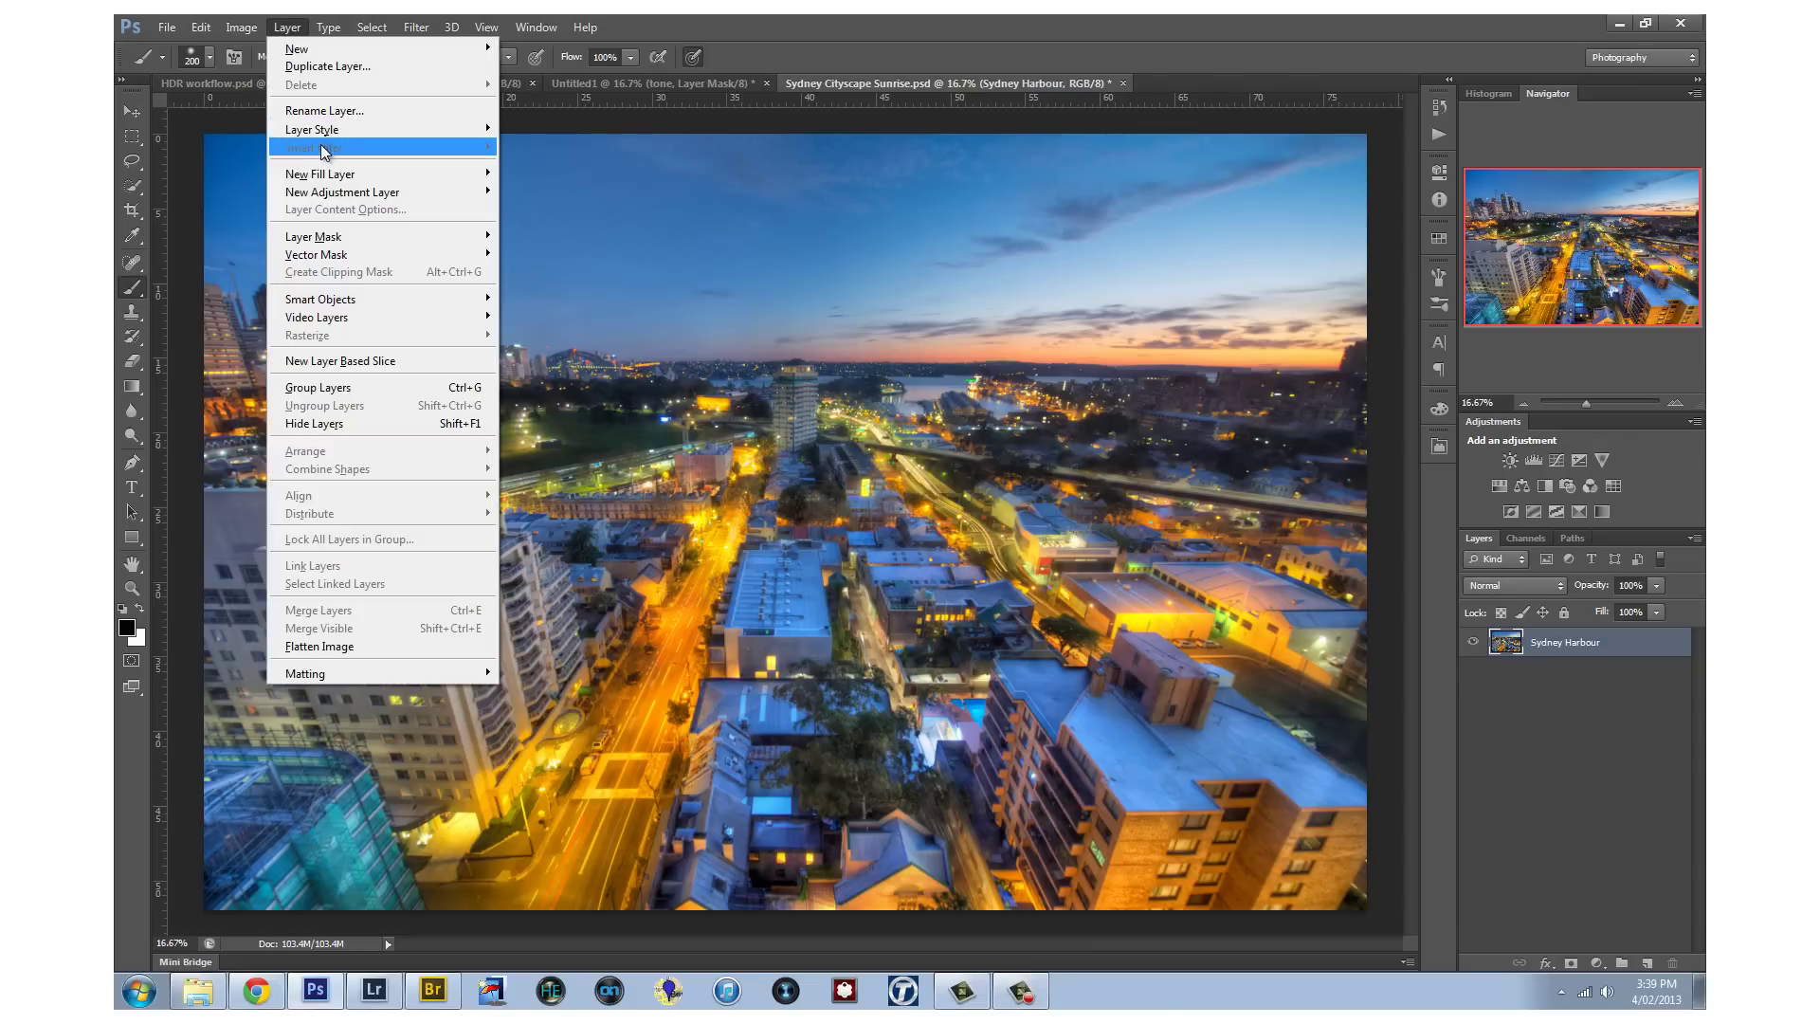
pyautogui.click(332, 67)
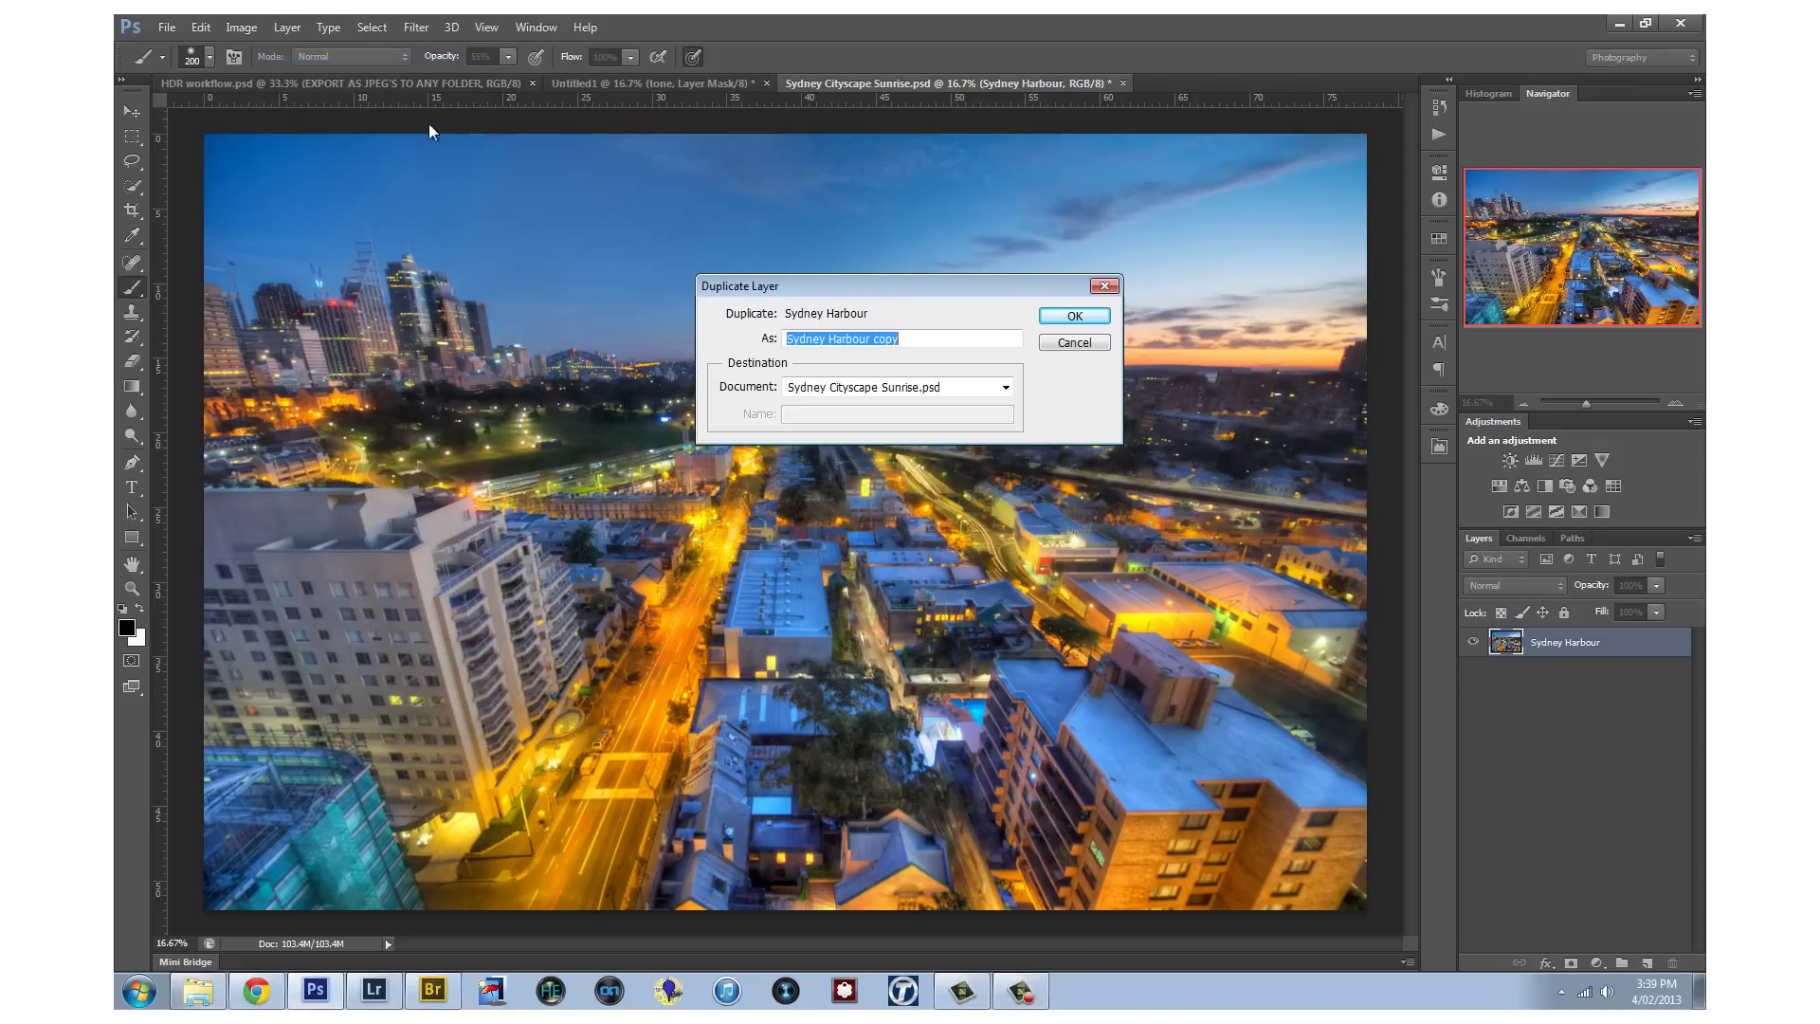
pyautogui.click(1085, 318)
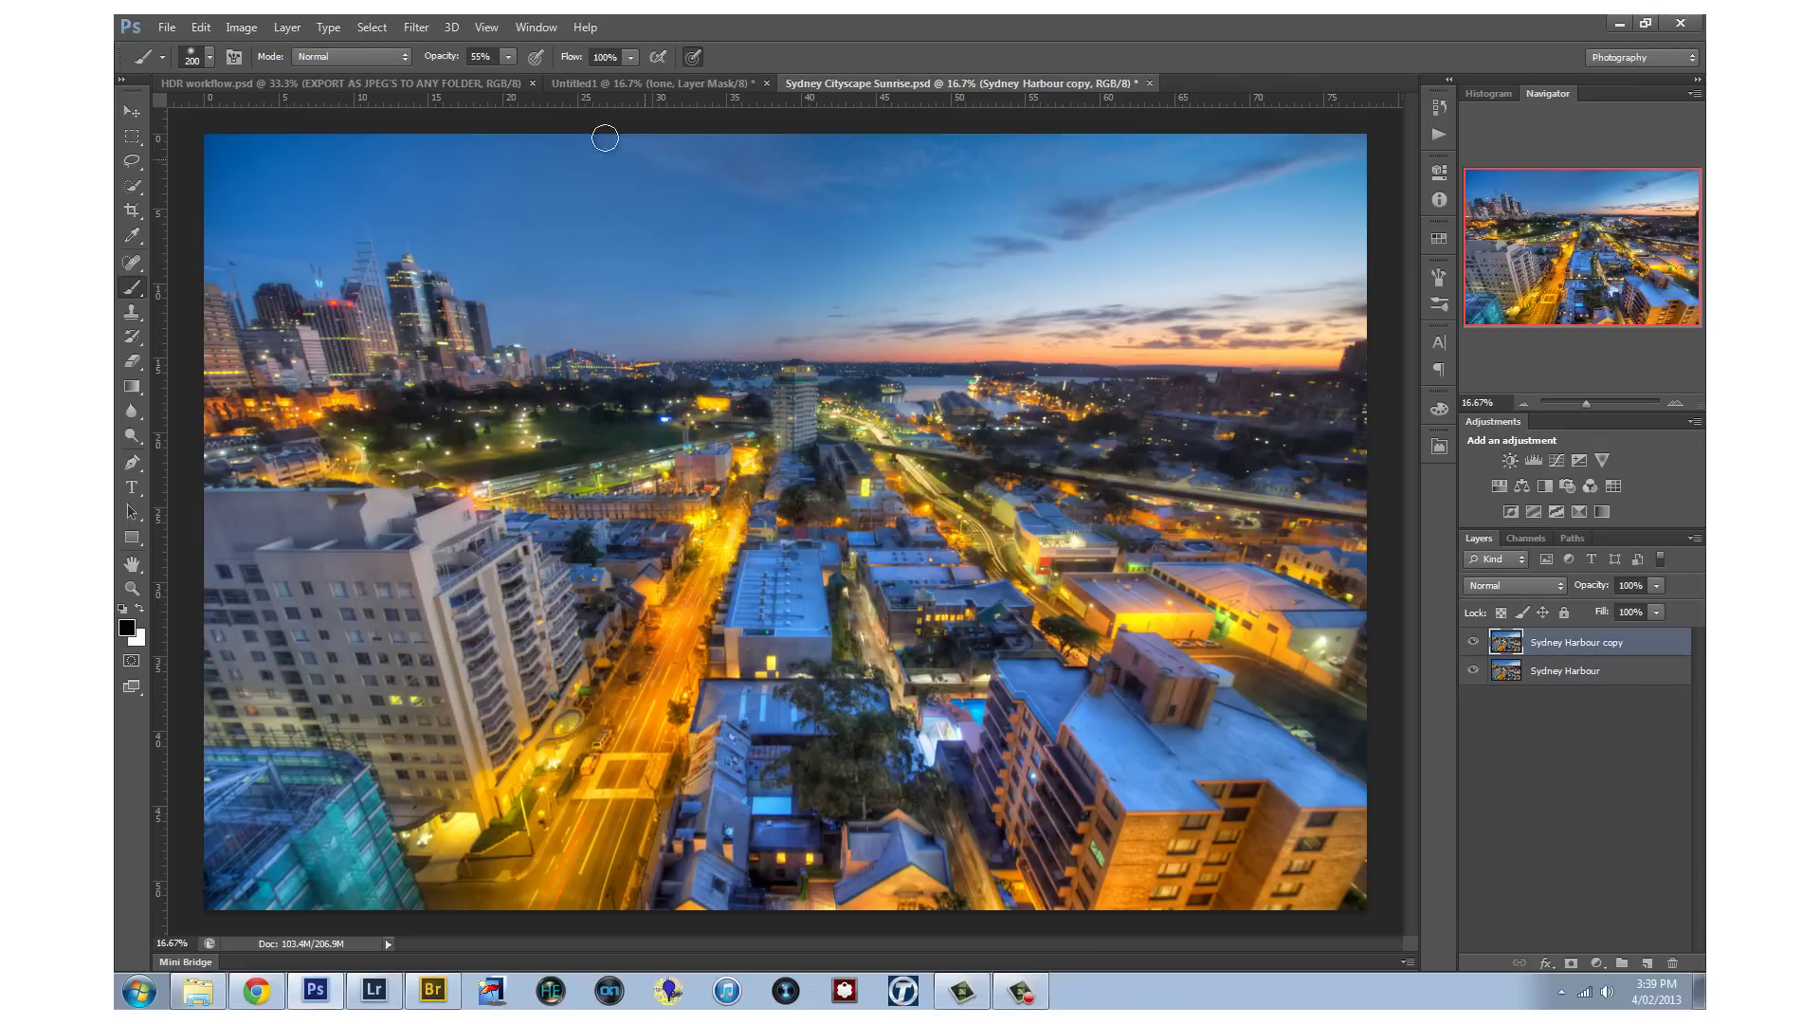
pyautogui.click(424, 32)
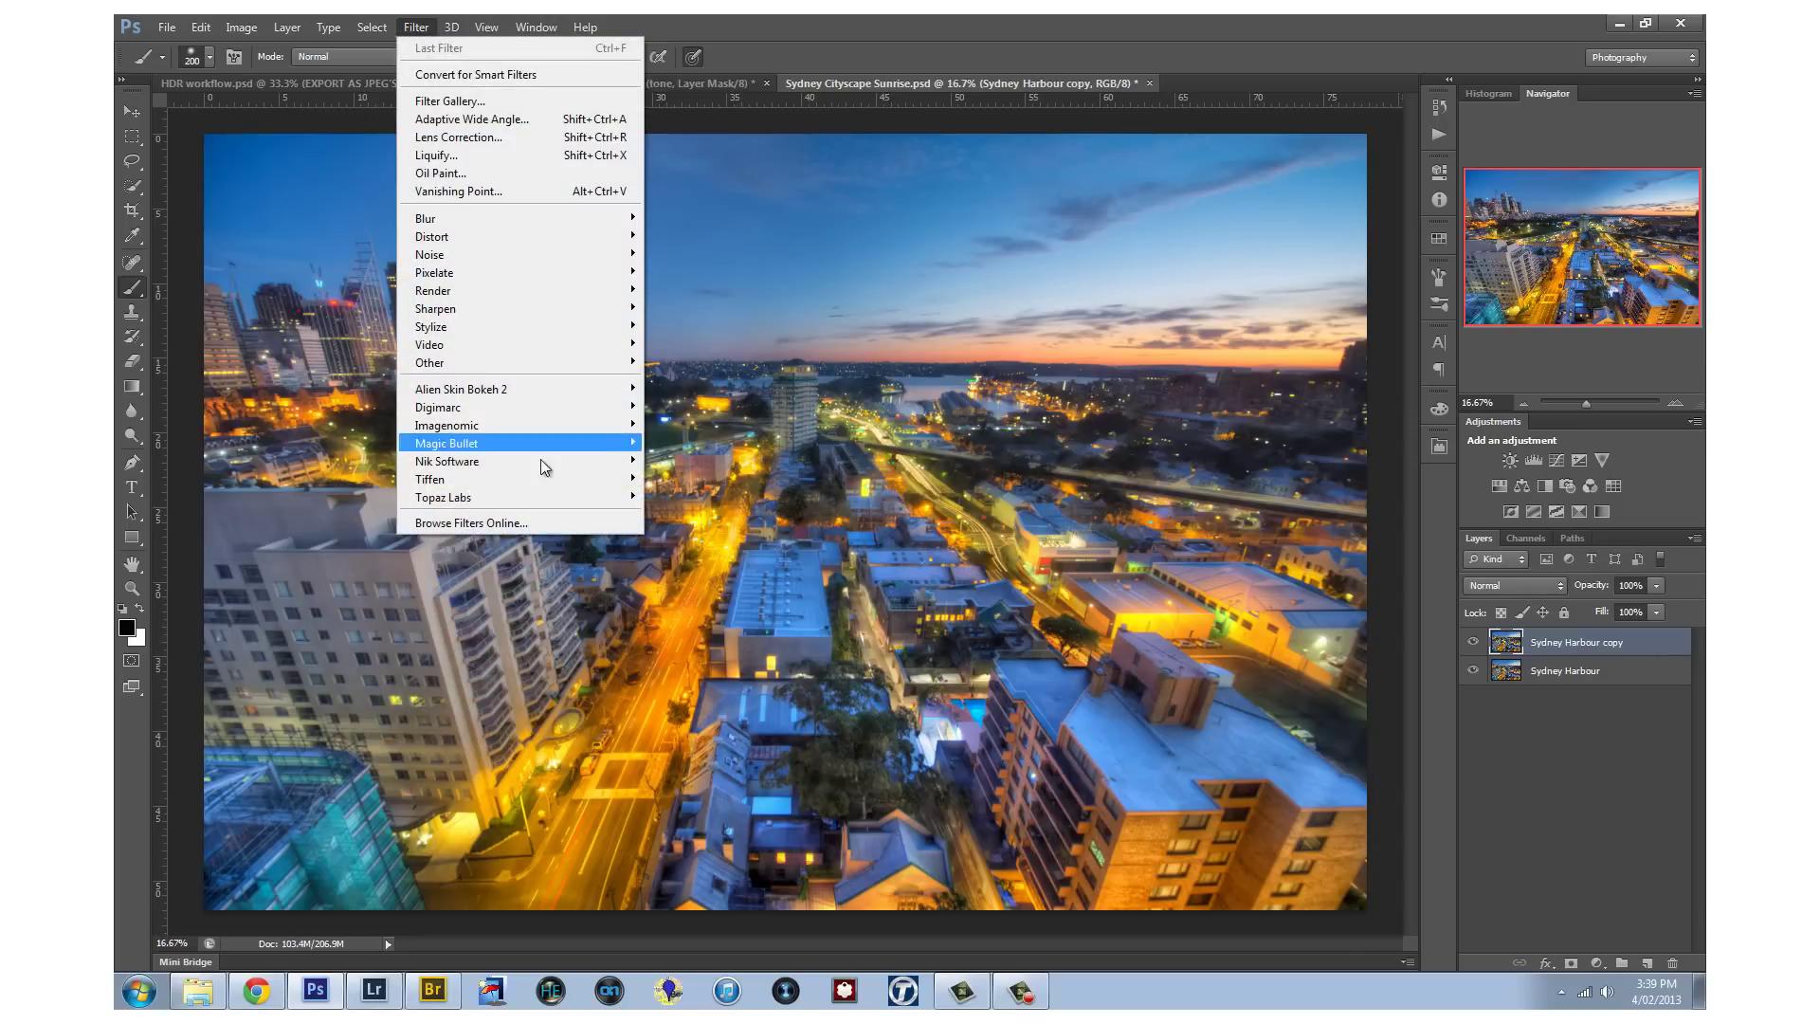
pyautogui.moveTo(610, 501)
pyautogui.click(688, 496)
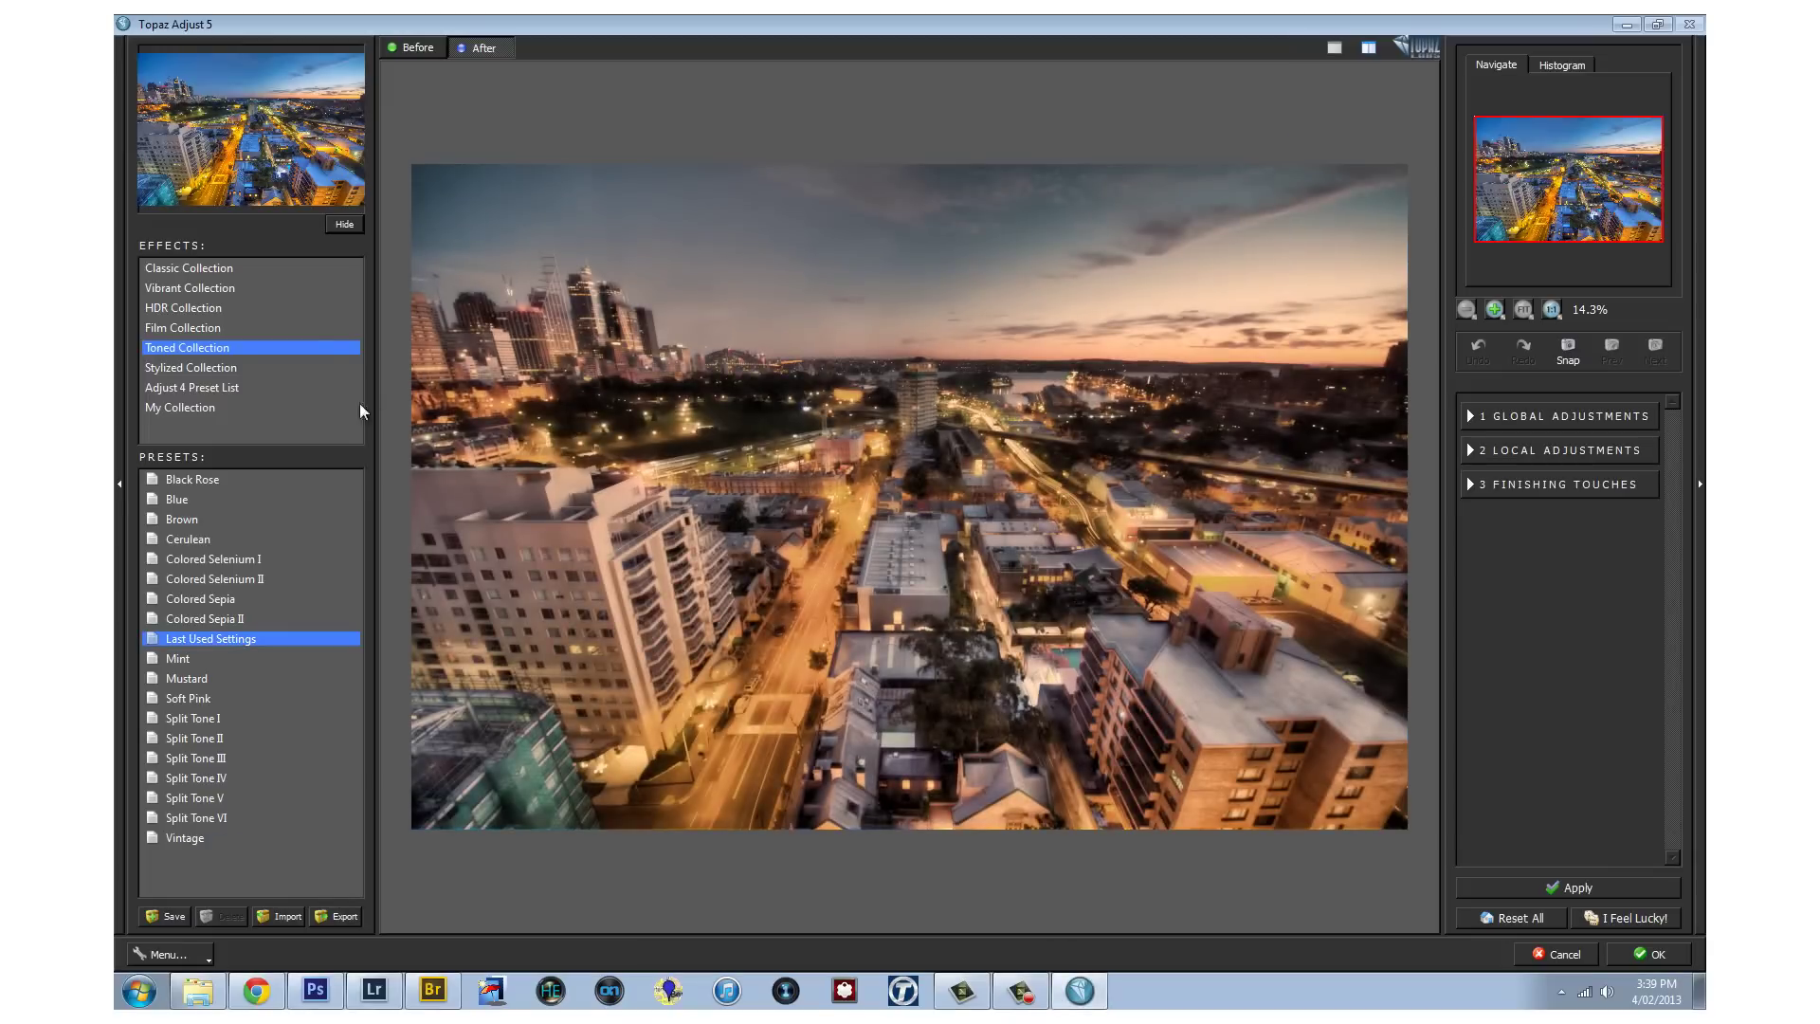
# Try the HDR Collection with Adaptive Exposure 0.30, Regions 31, Contrast -0.39 and Brightness -0.56
pyautogui.click(206, 370)
pyautogui.click(210, 307)
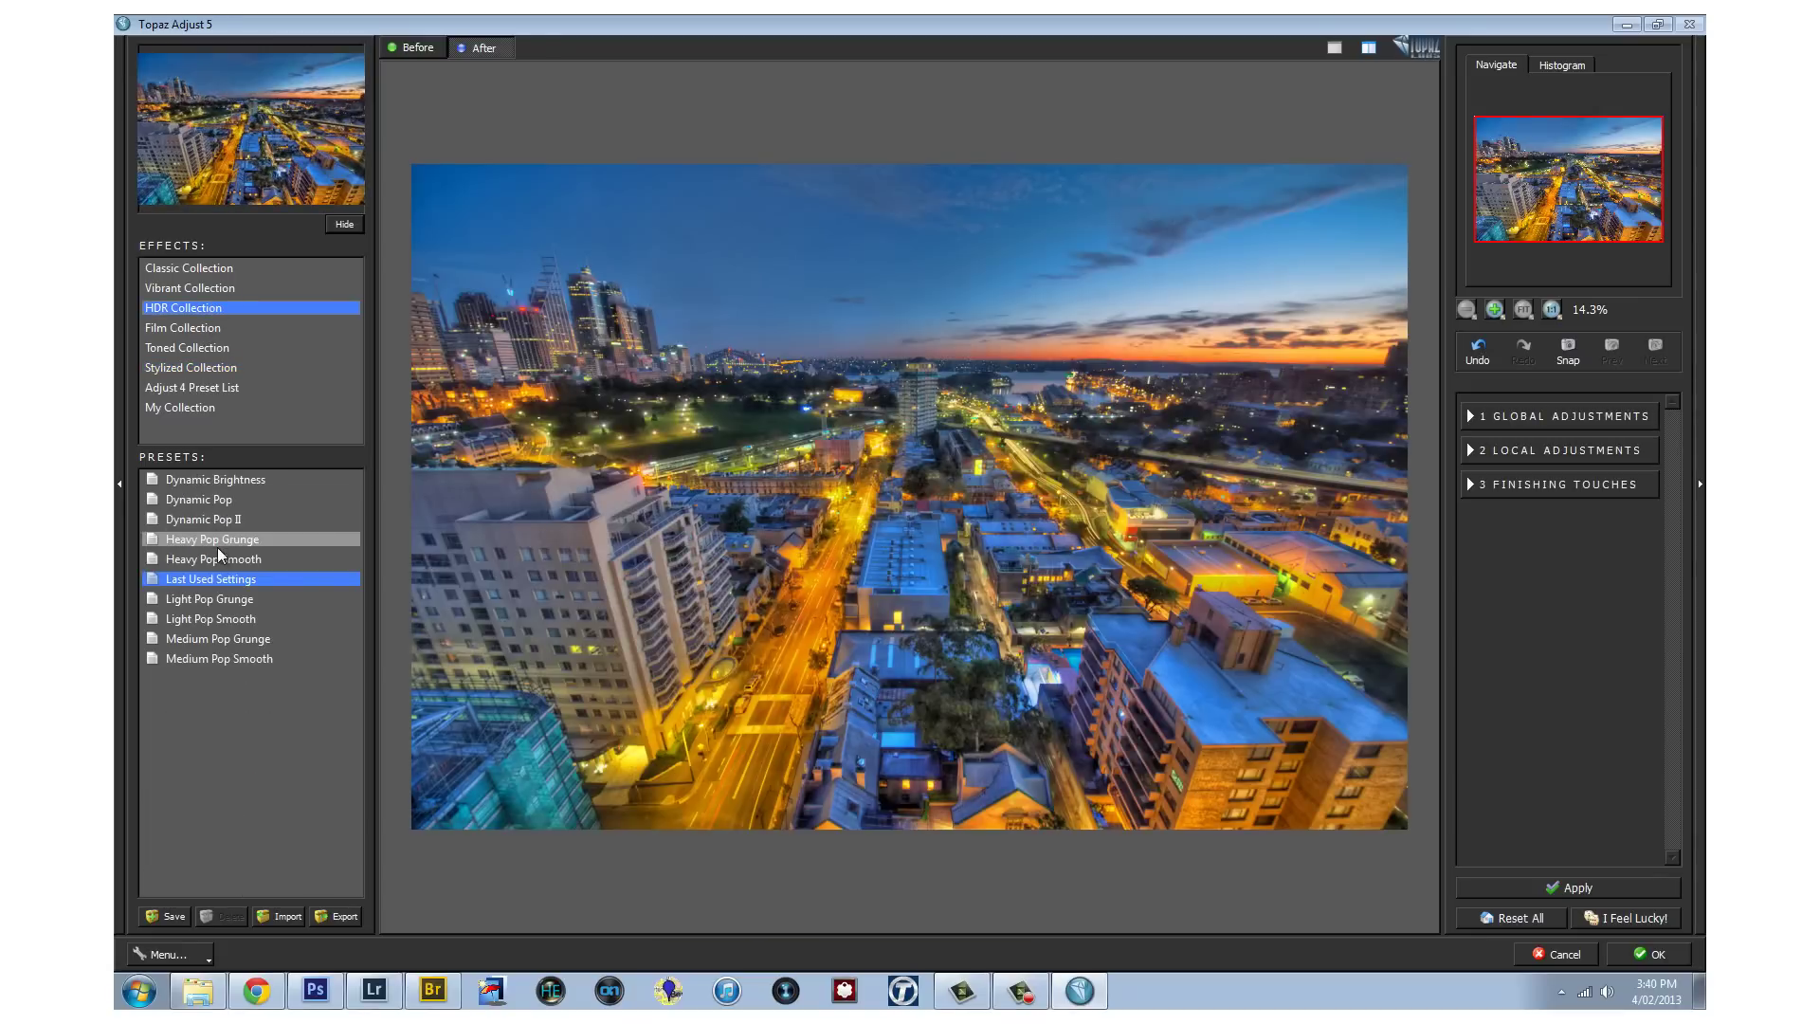
pyautogui.click(1471, 420)
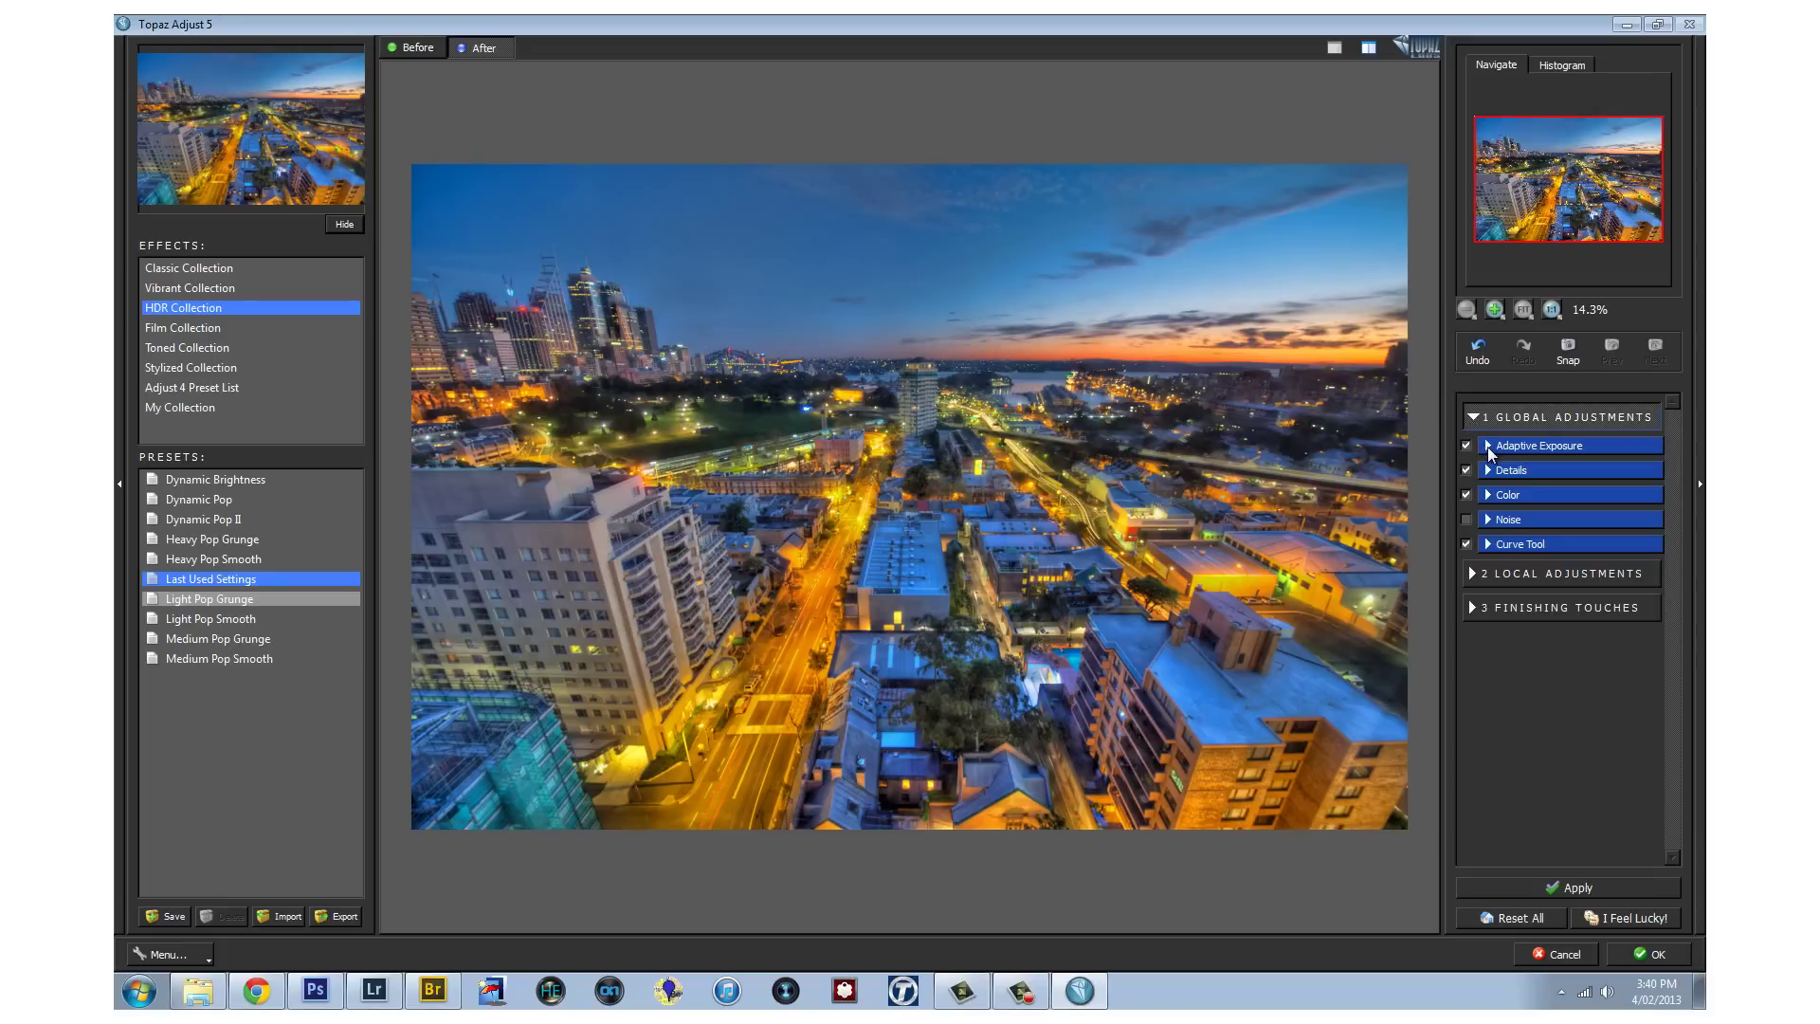
pyautogui.click(1487, 448)
pyautogui.moveTo(1526, 510); pyautogui.dragTo(1490, 509)
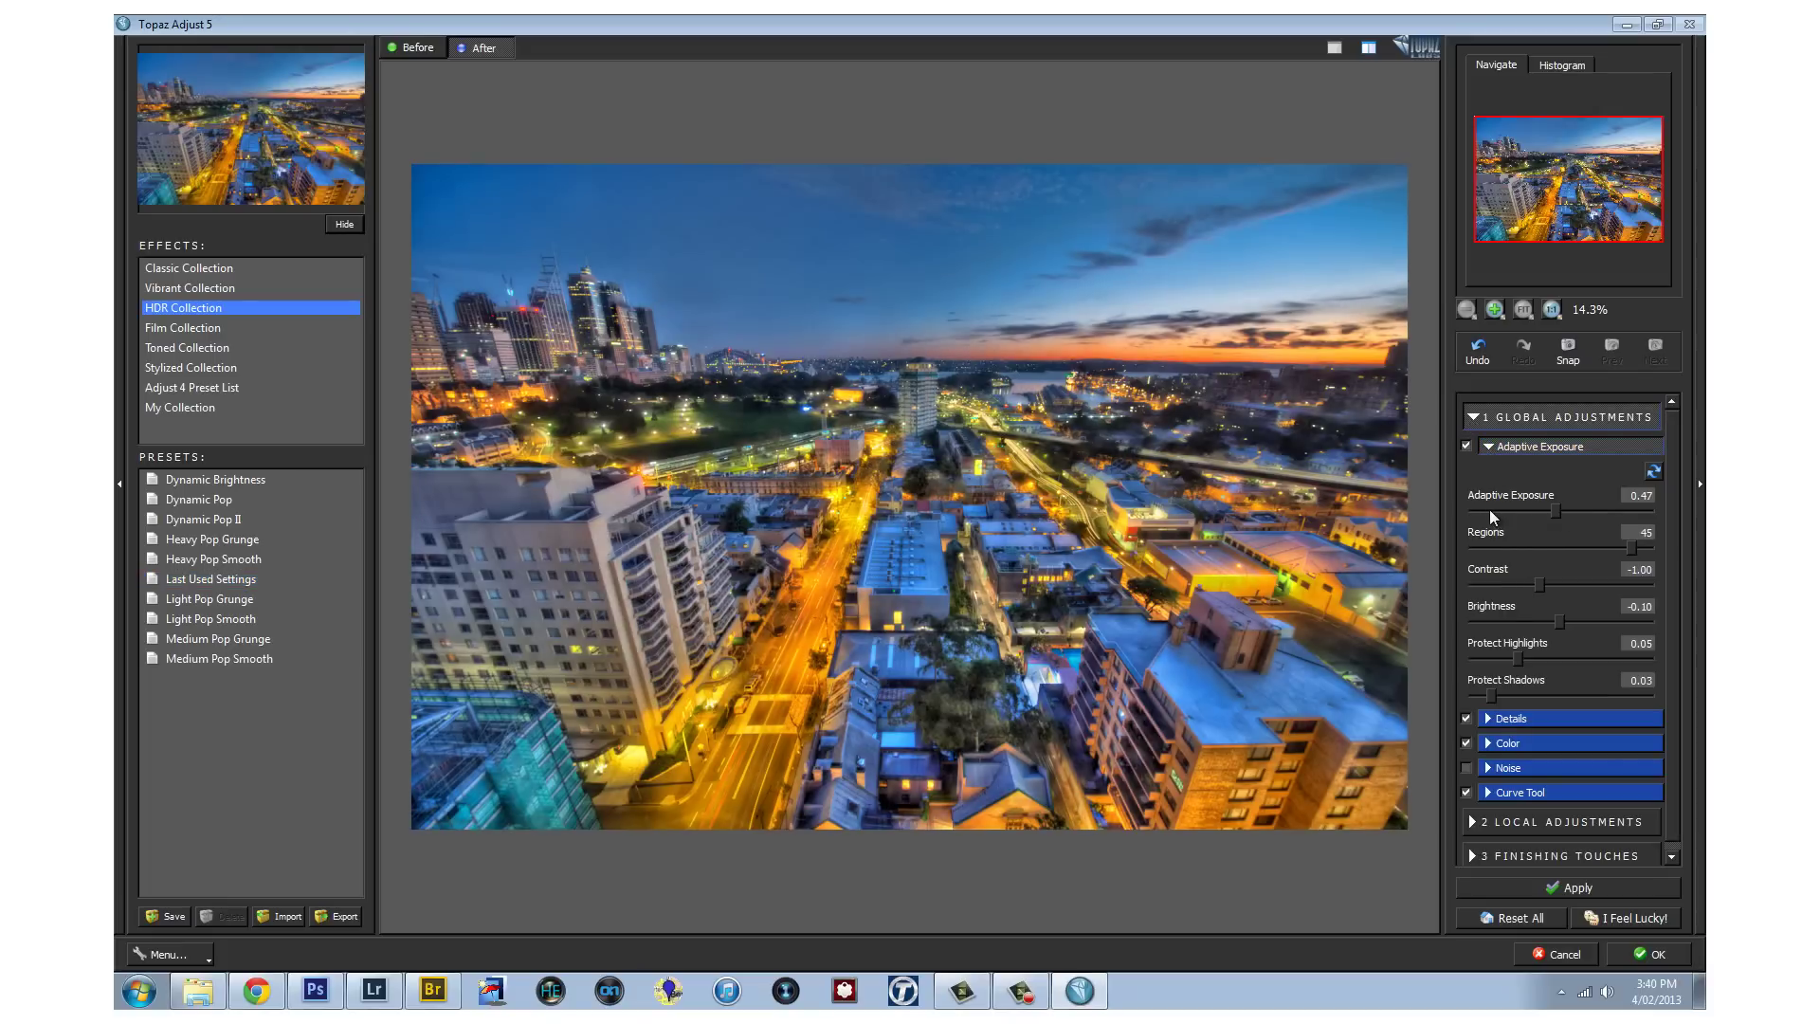
pyautogui.hotkey('ctrl', 'z')
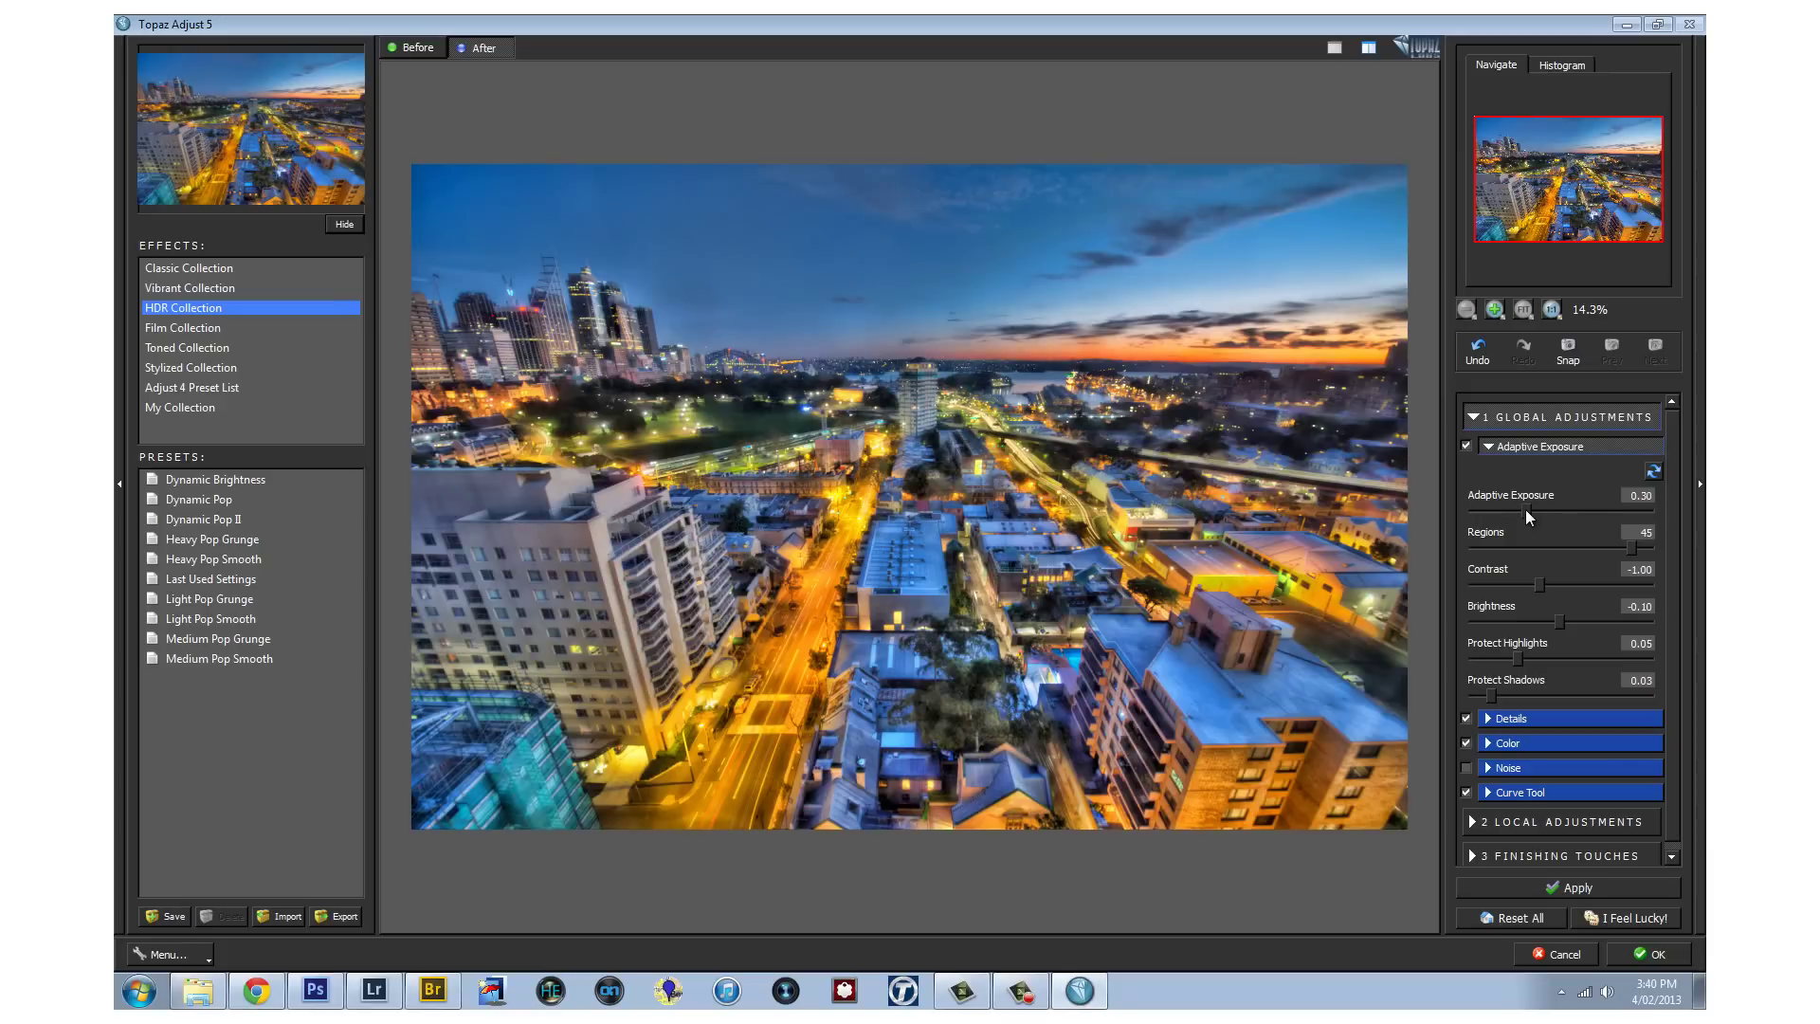
pyautogui.moveTo(1612, 548); pyautogui.dragTo(1549, 620)
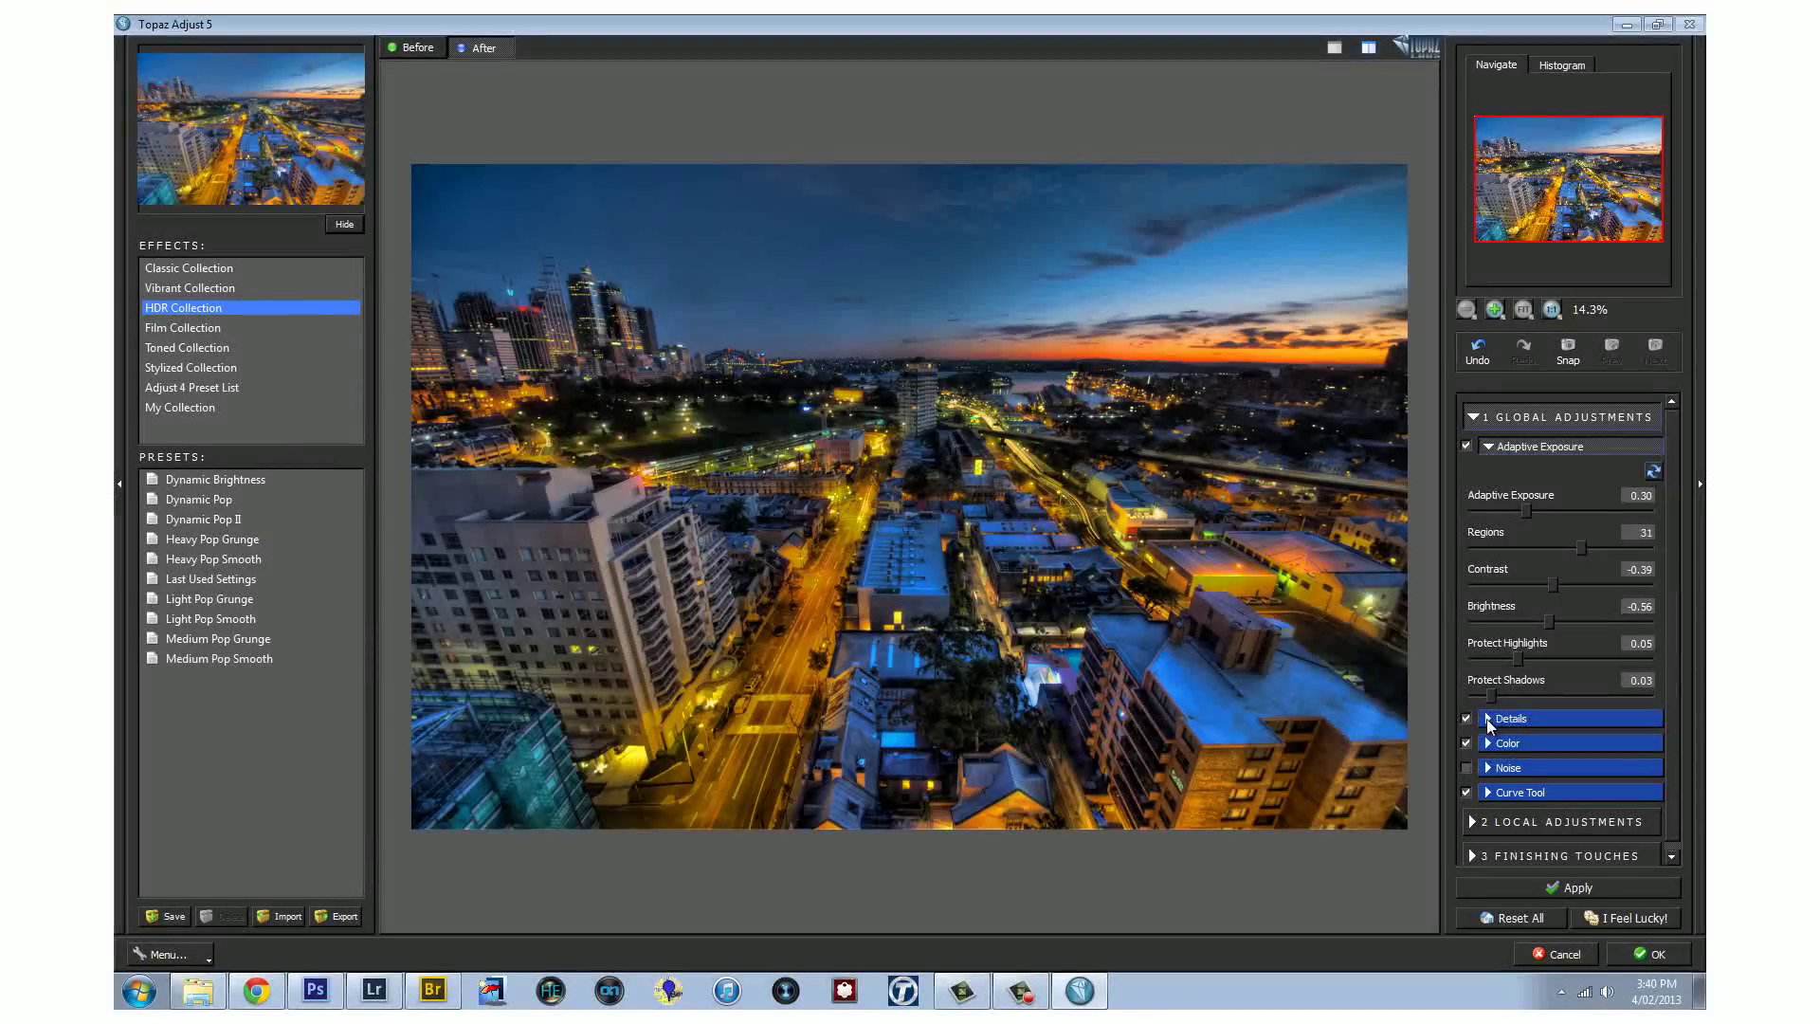
# Look through the Details, Color and Noise settings, and examine the HDR effect in an enlarged preview without the side panels
pyautogui.click(1499, 719)
pyautogui.click(1496, 724)
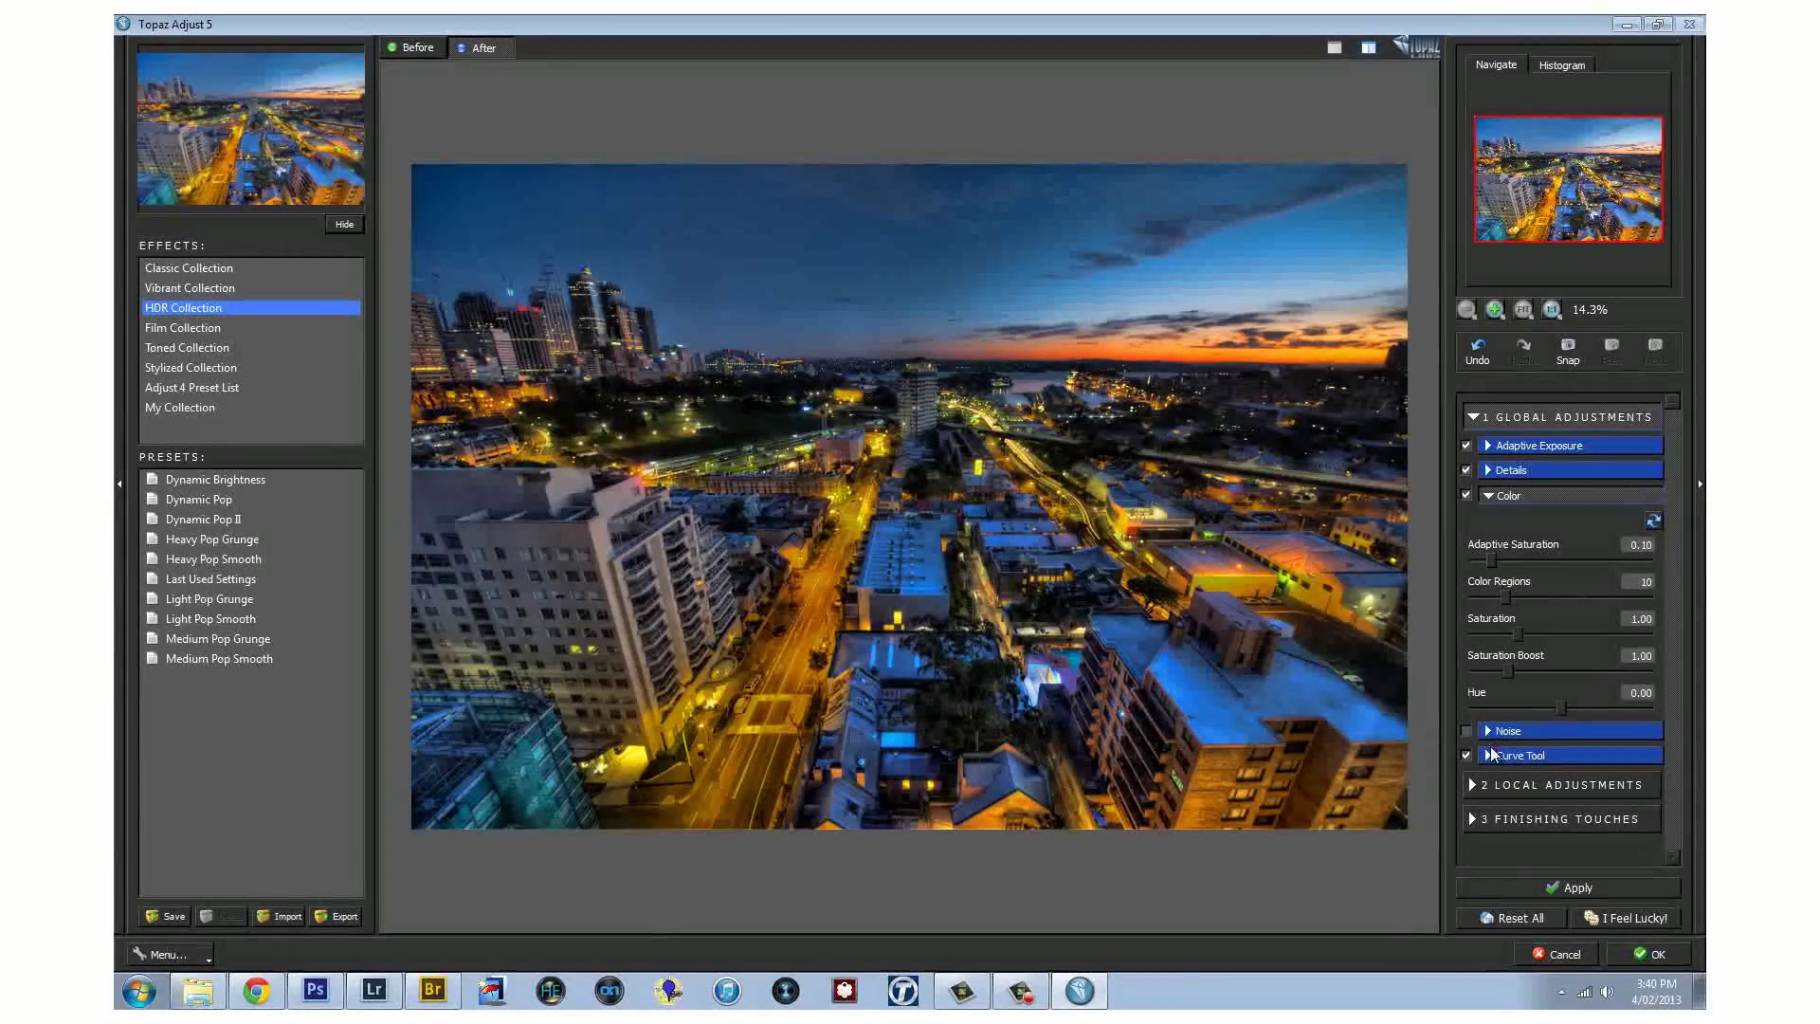
pyautogui.click(1489, 731)
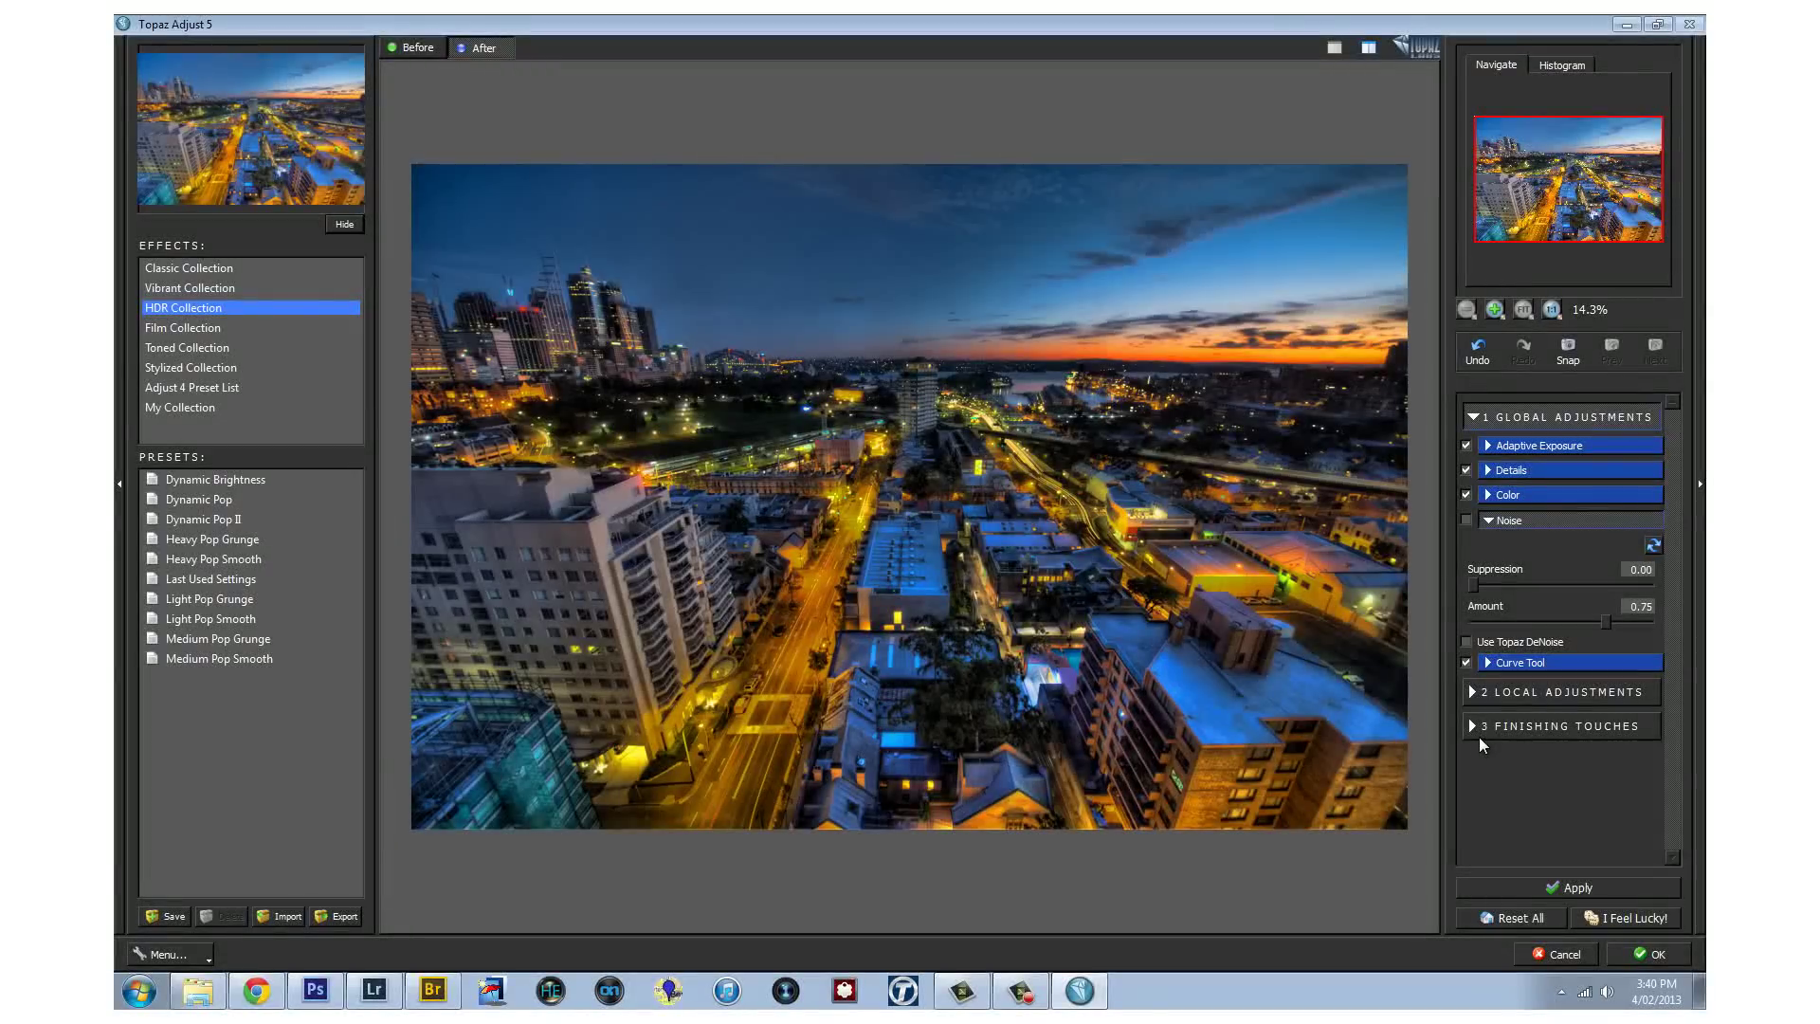
pyautogui.click(1699, 485)
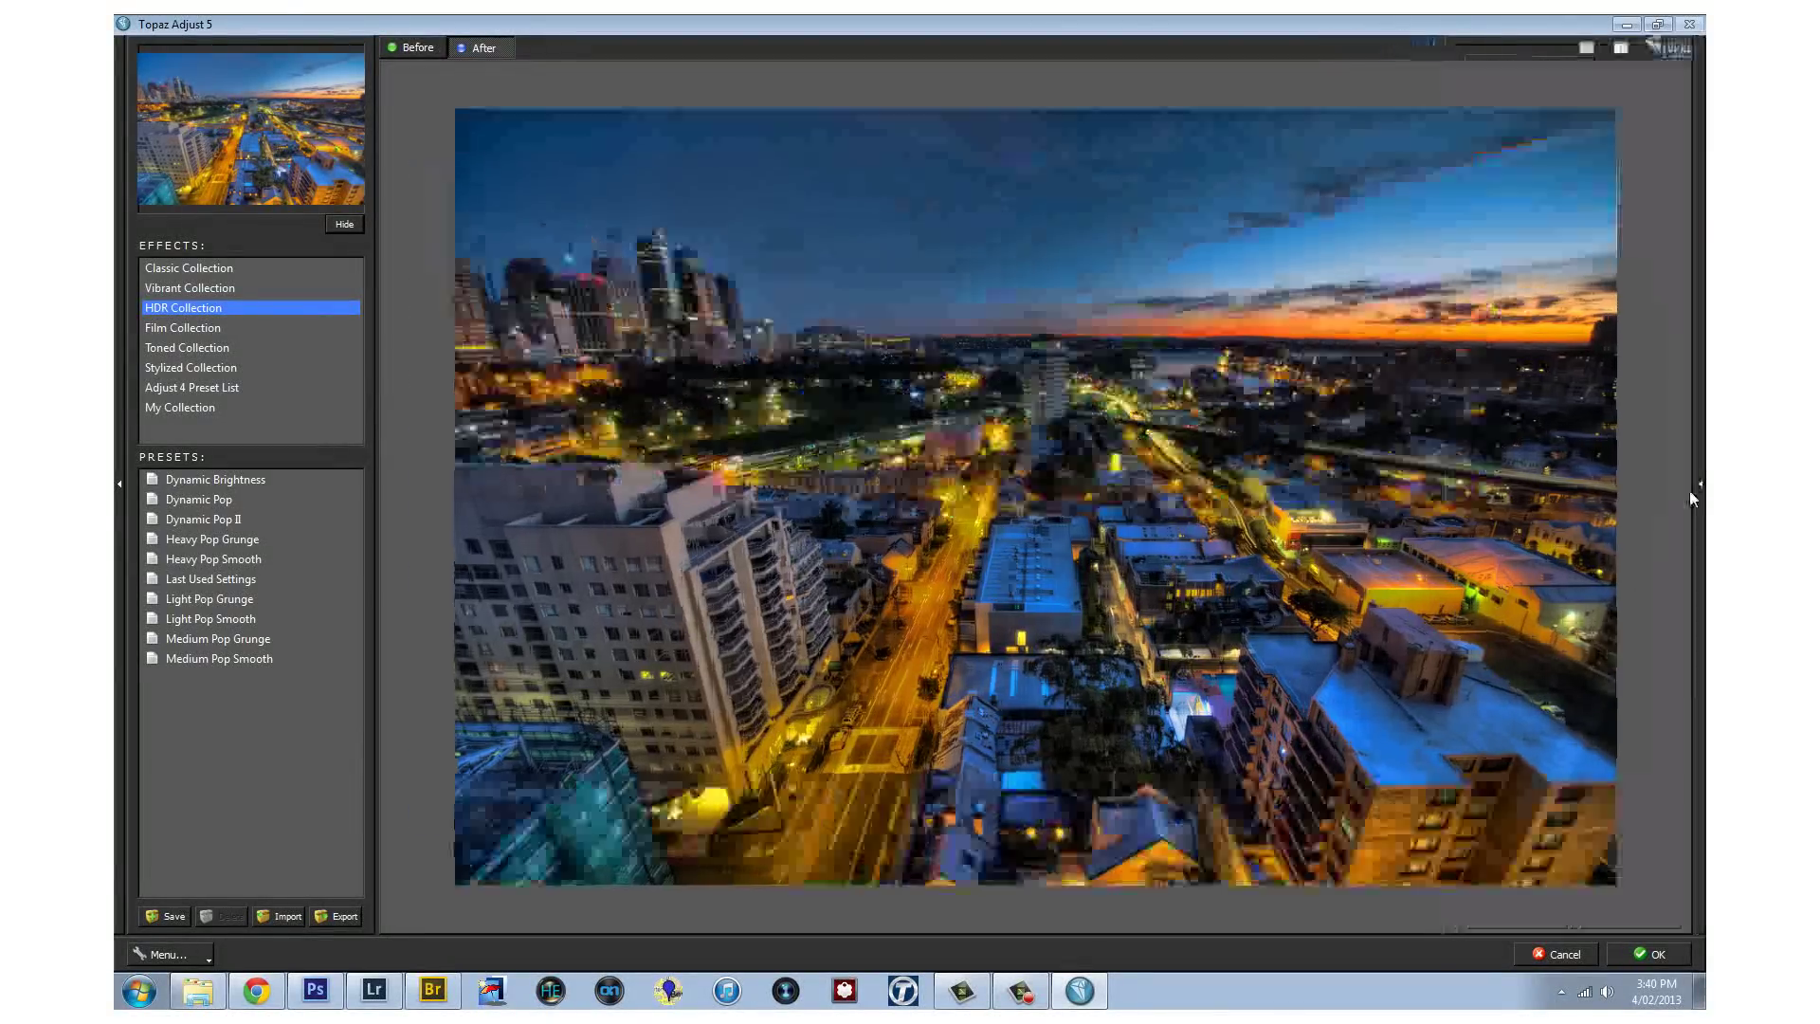
pyautogui.click(119, 484)
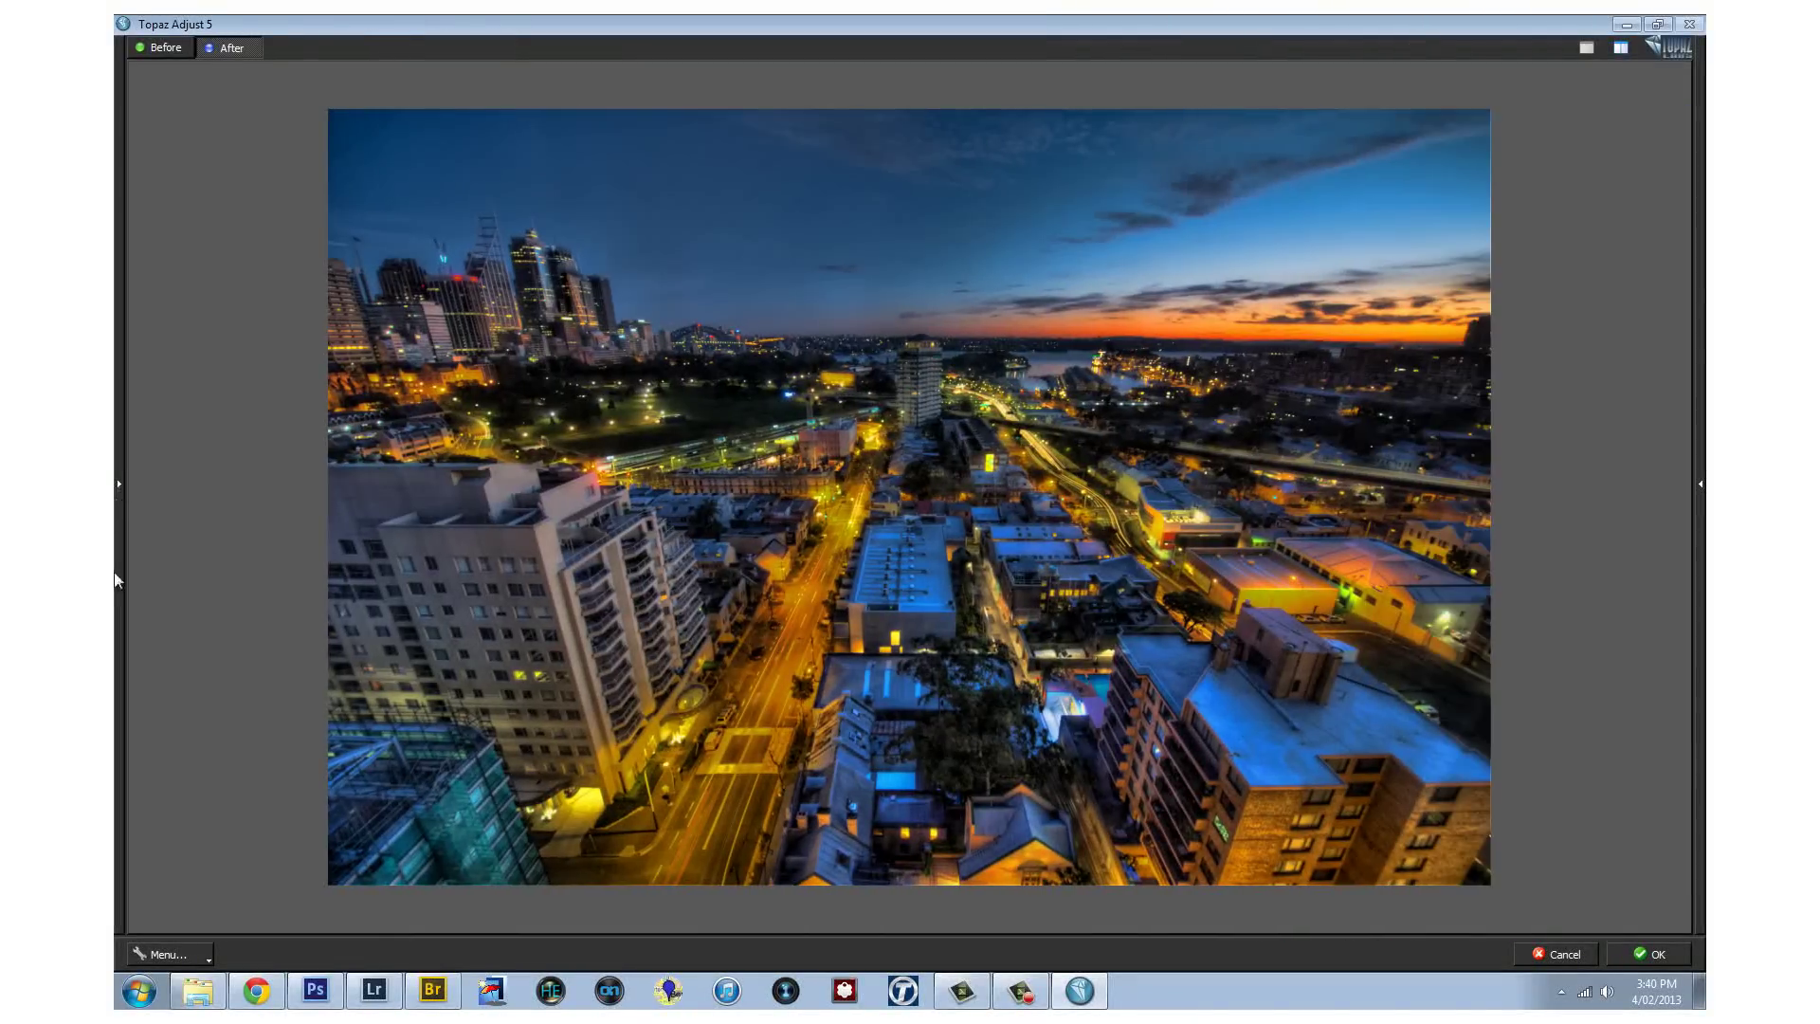
# Apply the Photo Pop preset from the Classic Collection
pyautogui.click(118, 522)
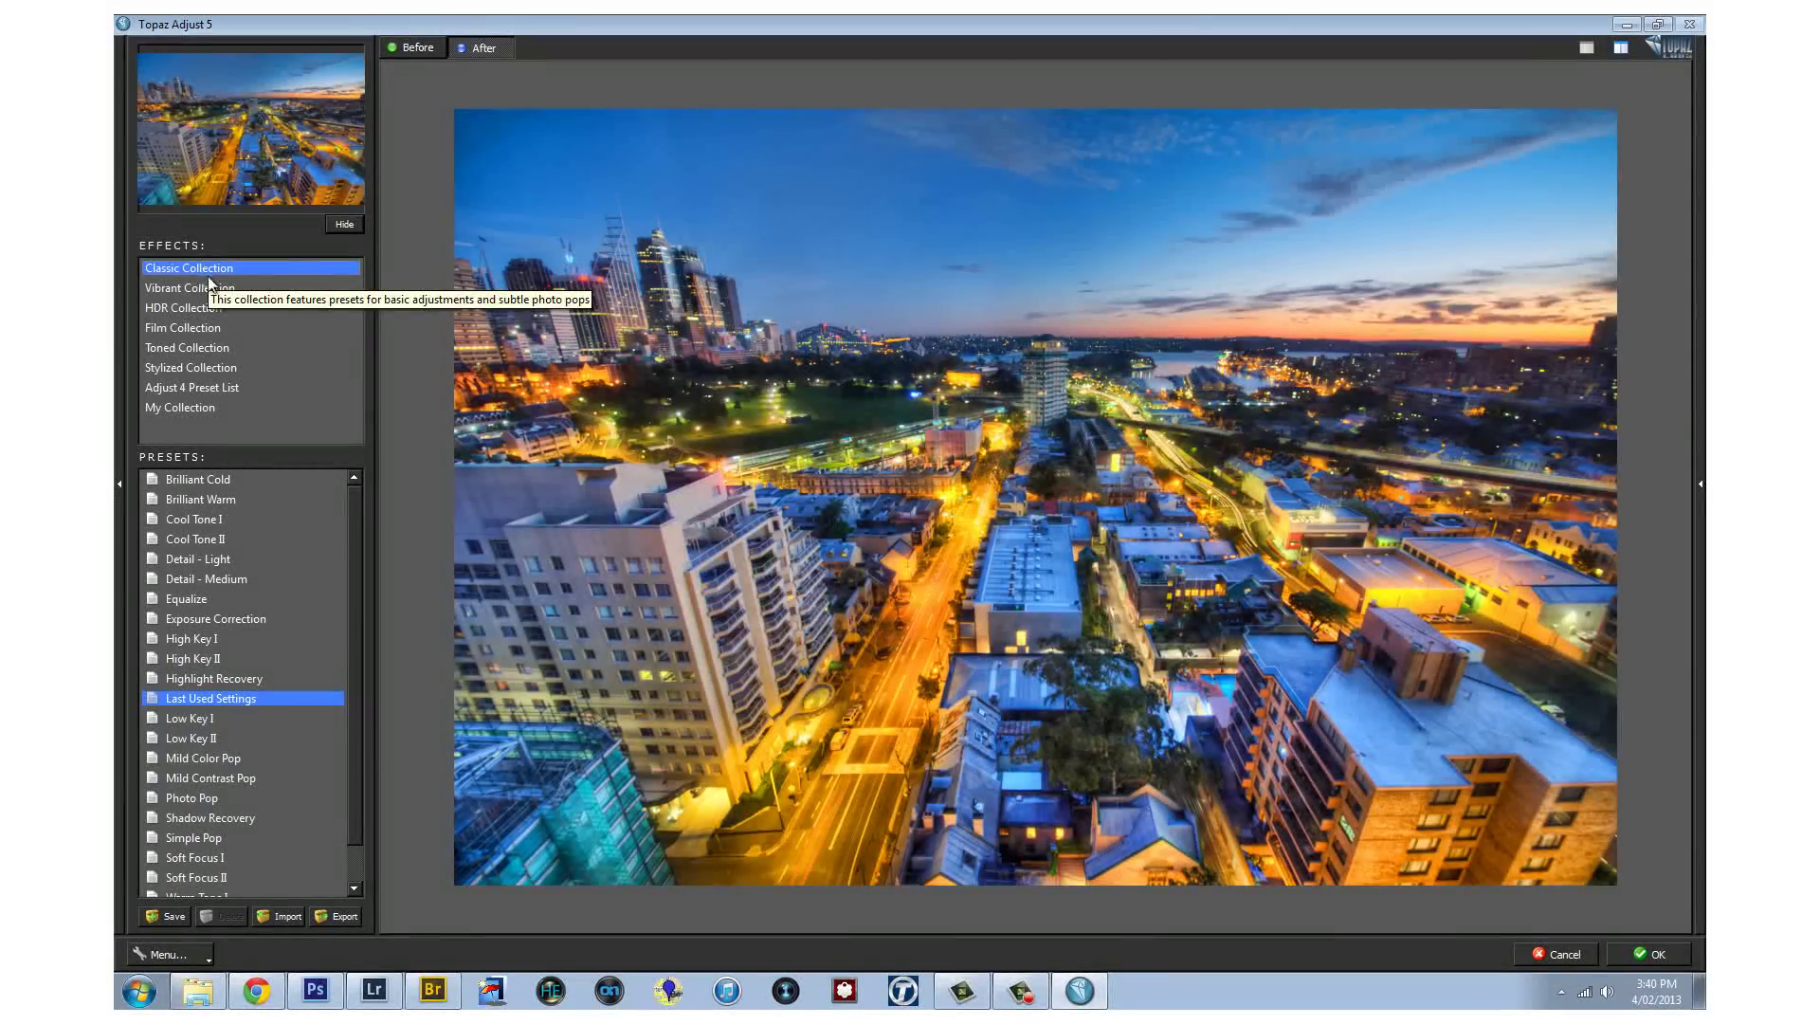
pyautogui.scroll(-1, 356, 796)
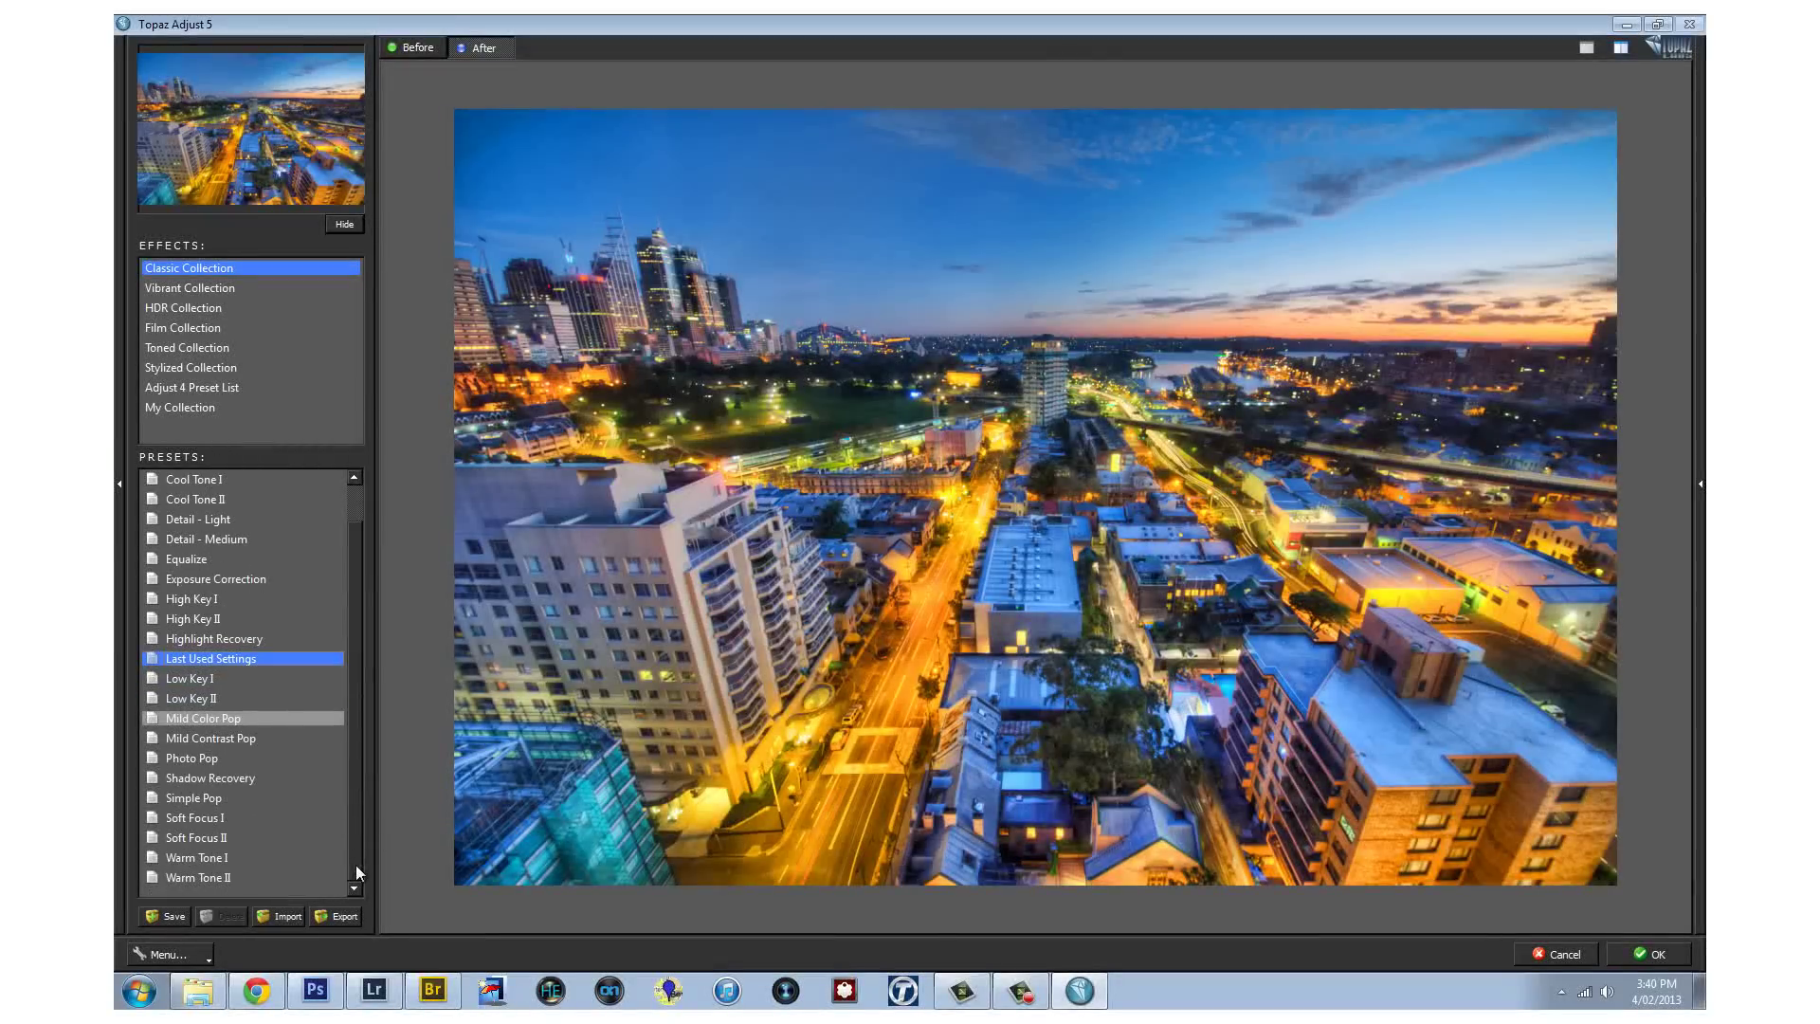
pyautogui.click(210, 758)
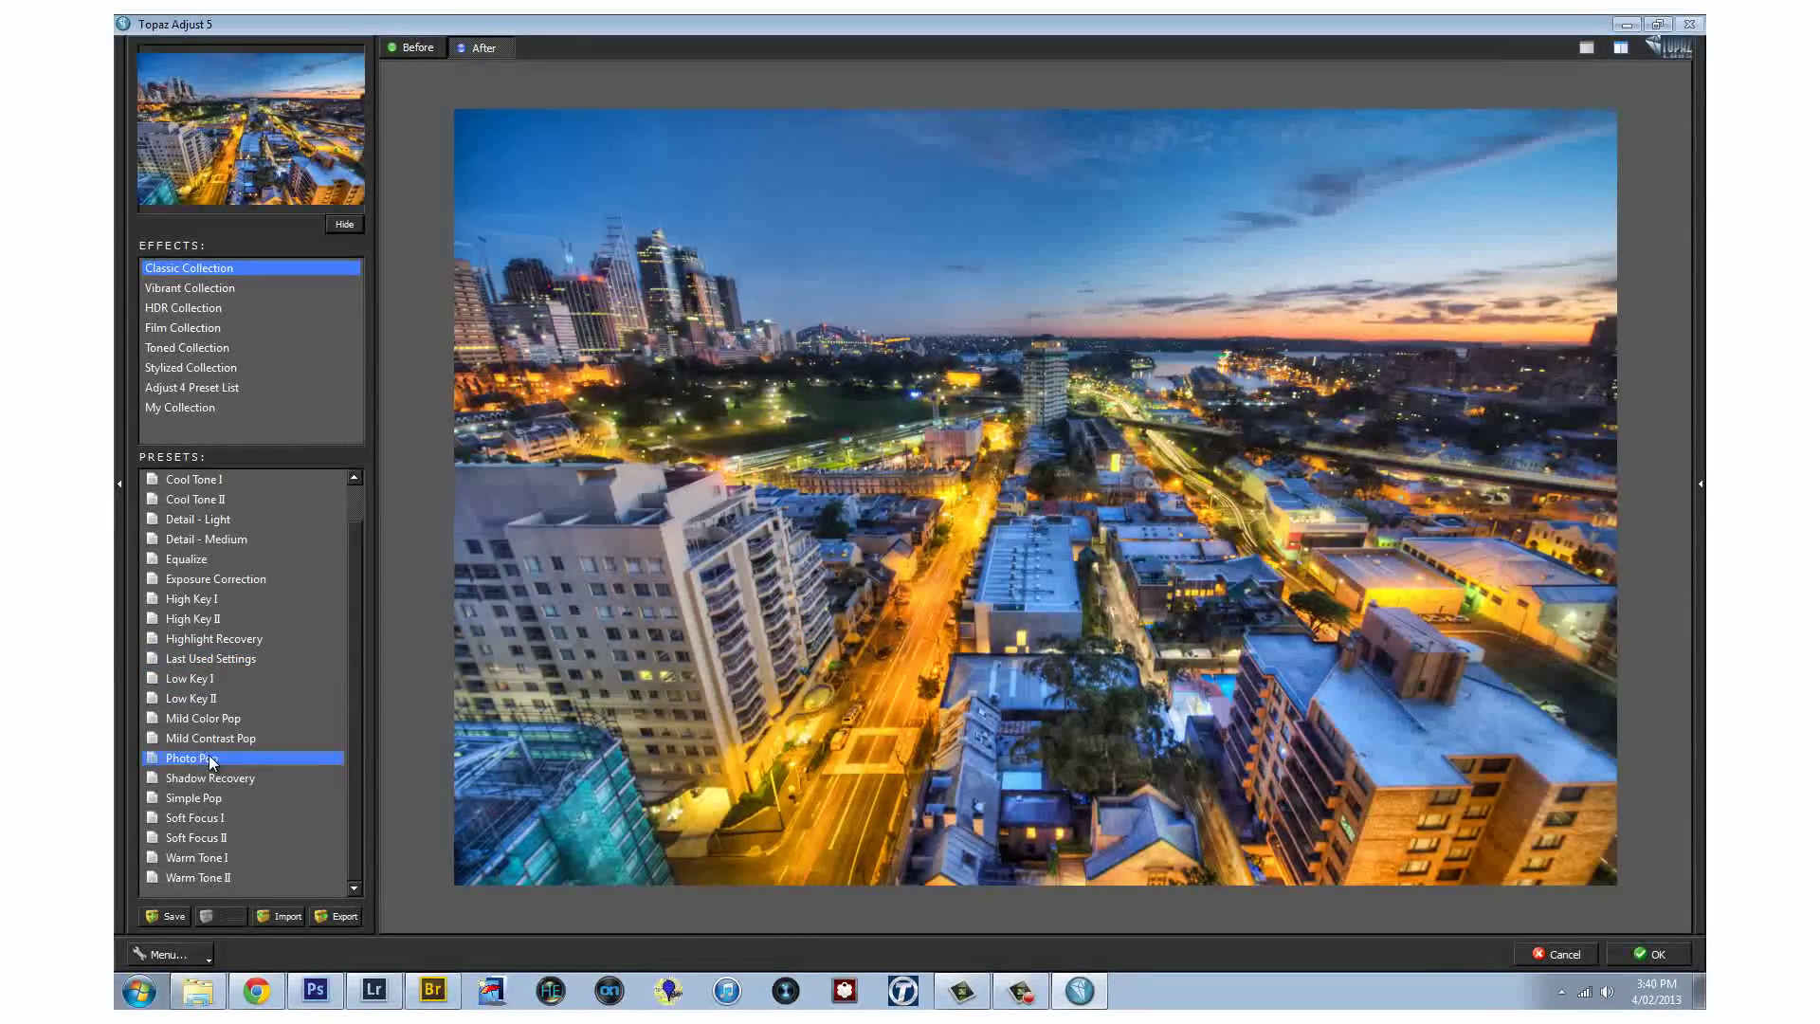
# Set the colour Saturation to 1.15 and Adaptive Saturation to 0.25, and the Adaptive Exposure Contrast to 0.30
pyautogui.click(1698, 484)
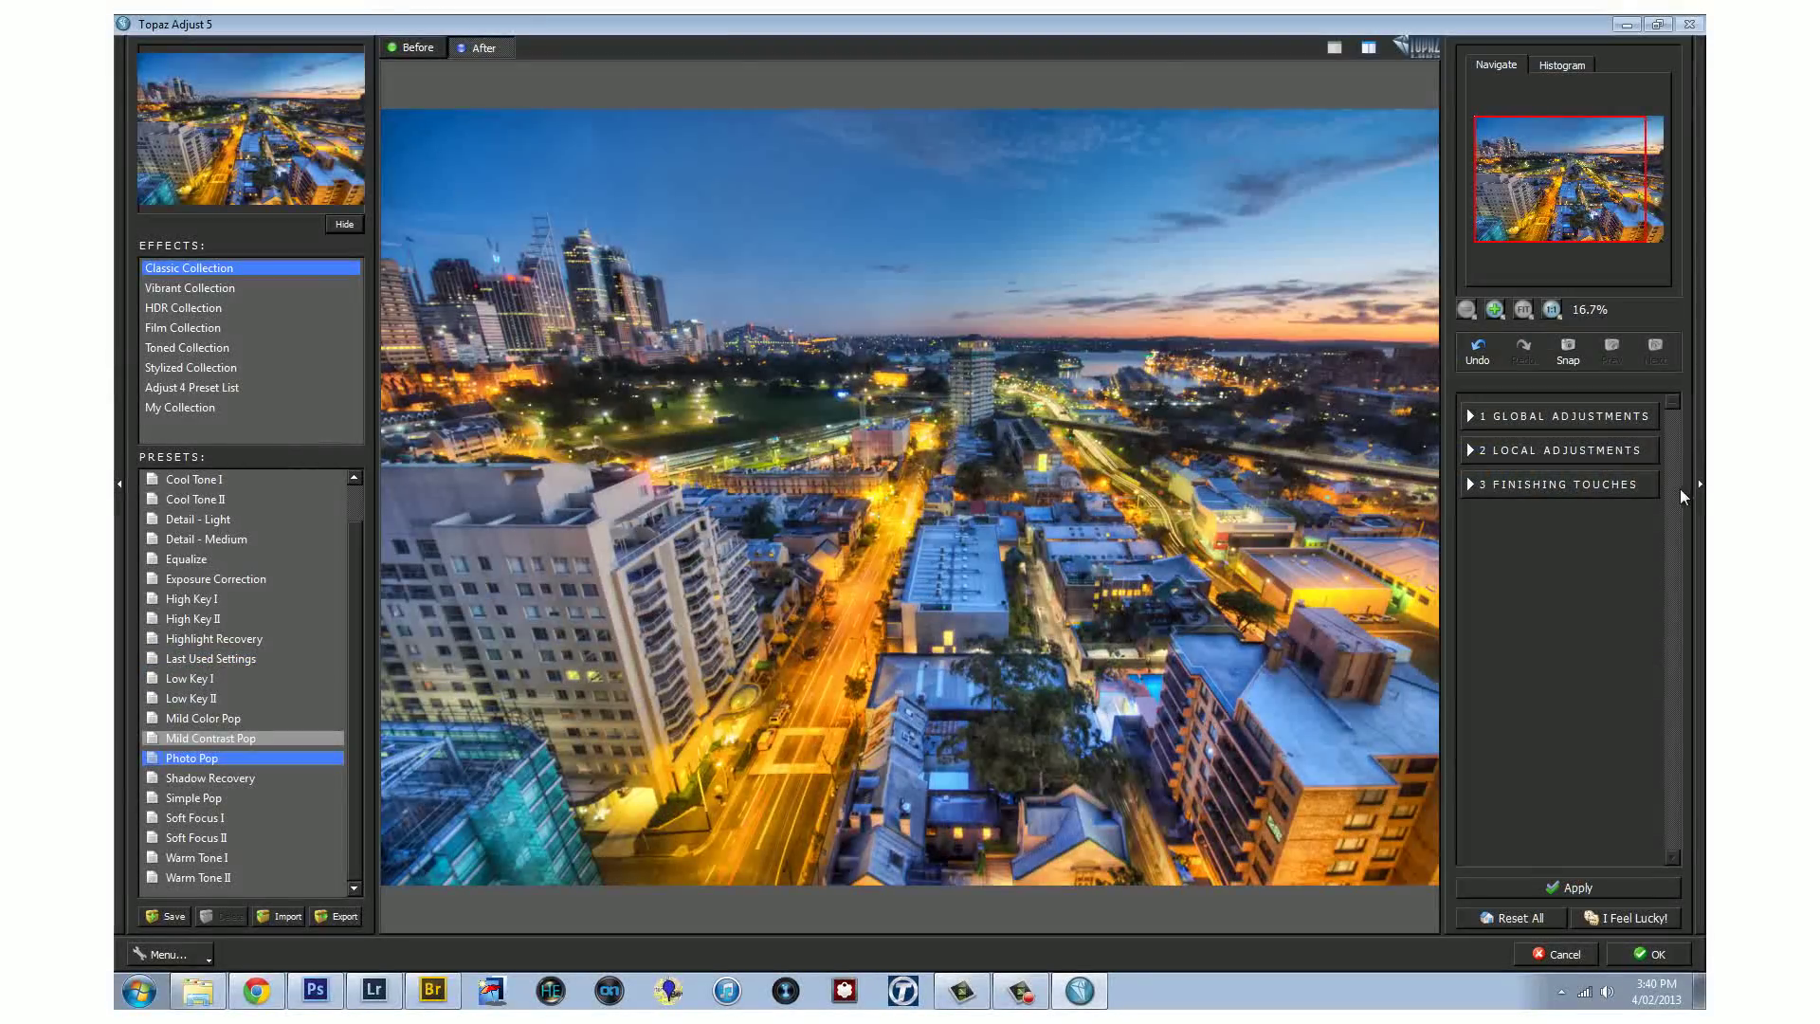
pyautogui.click(1472, 417)
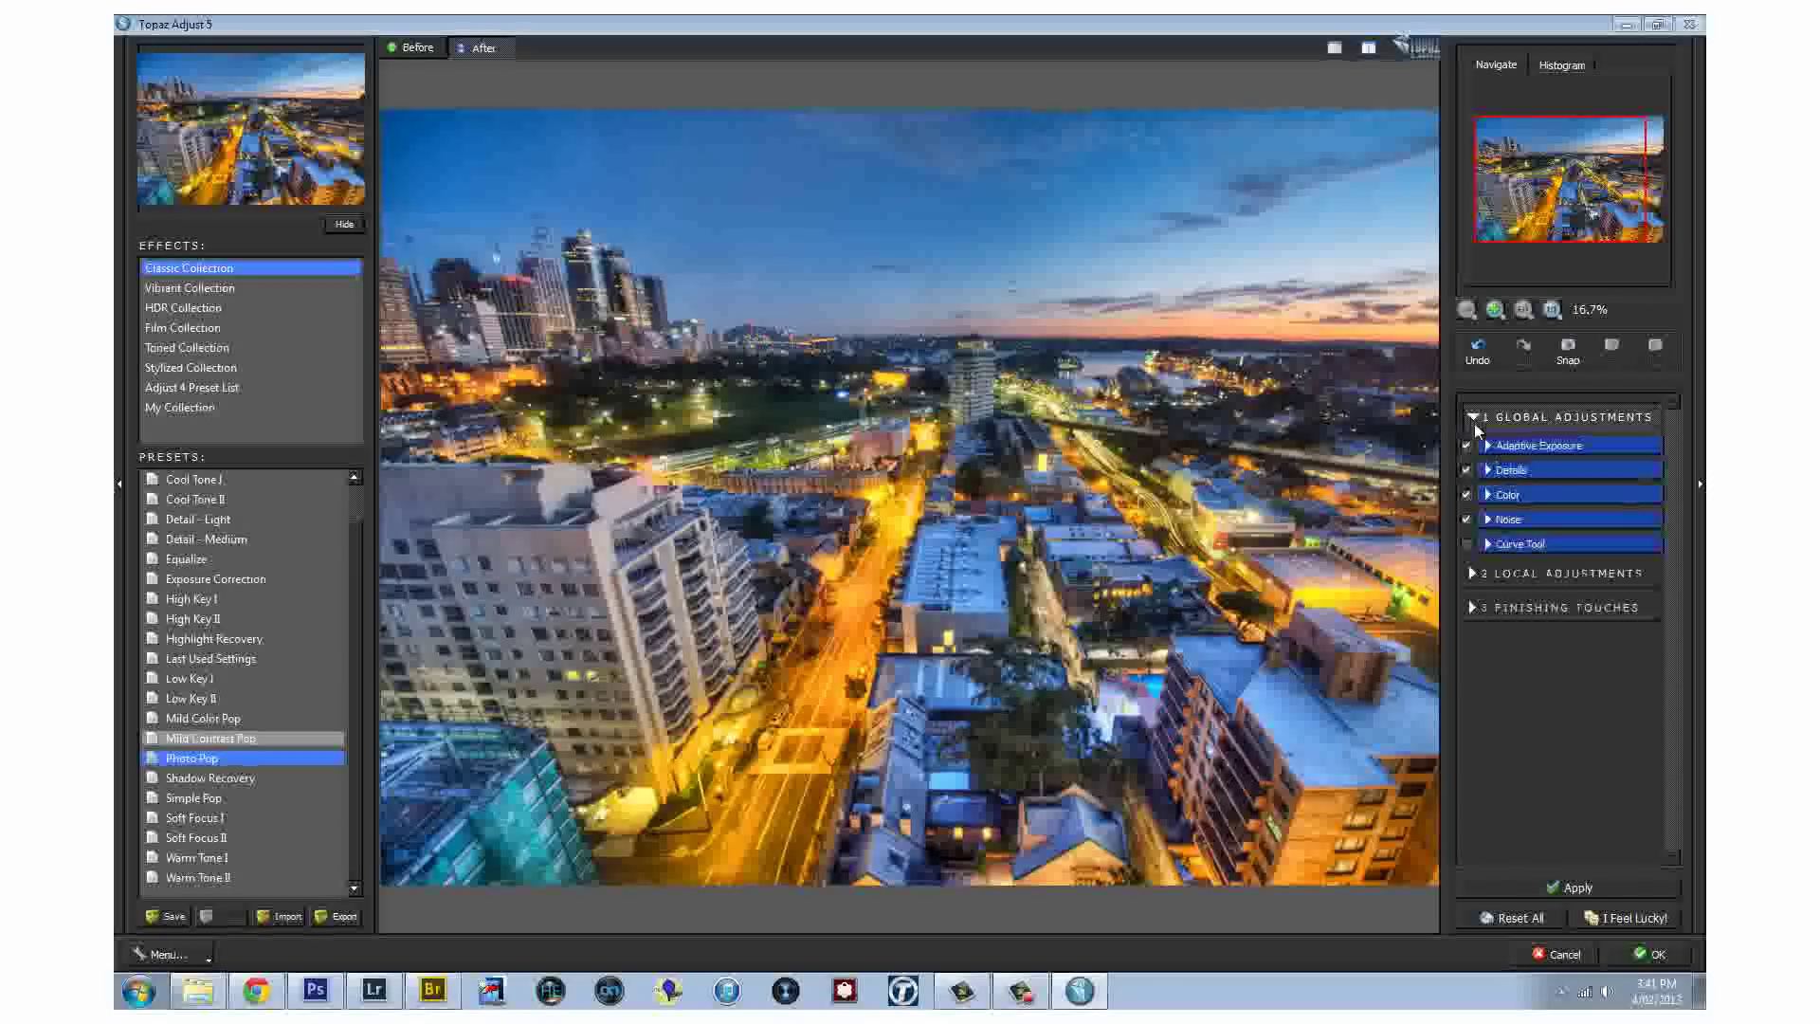
pyautogui.click(1488, 495)
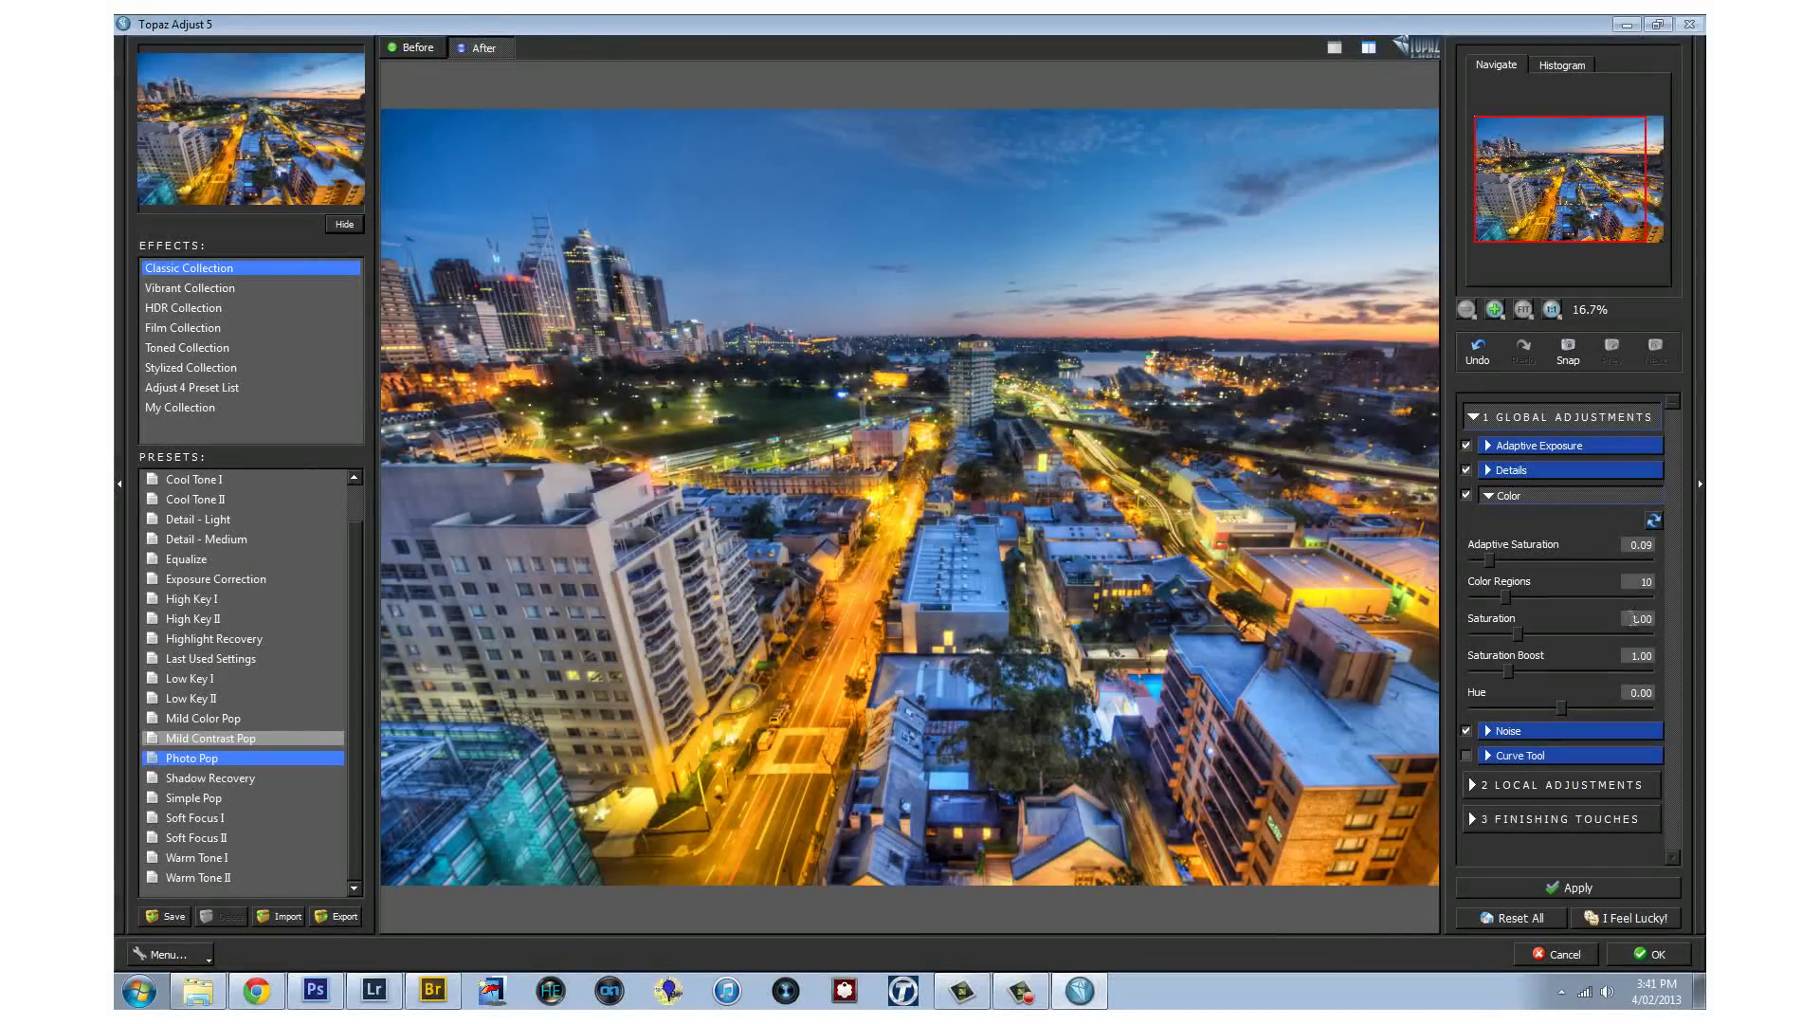
pyautogui.write('1.15')
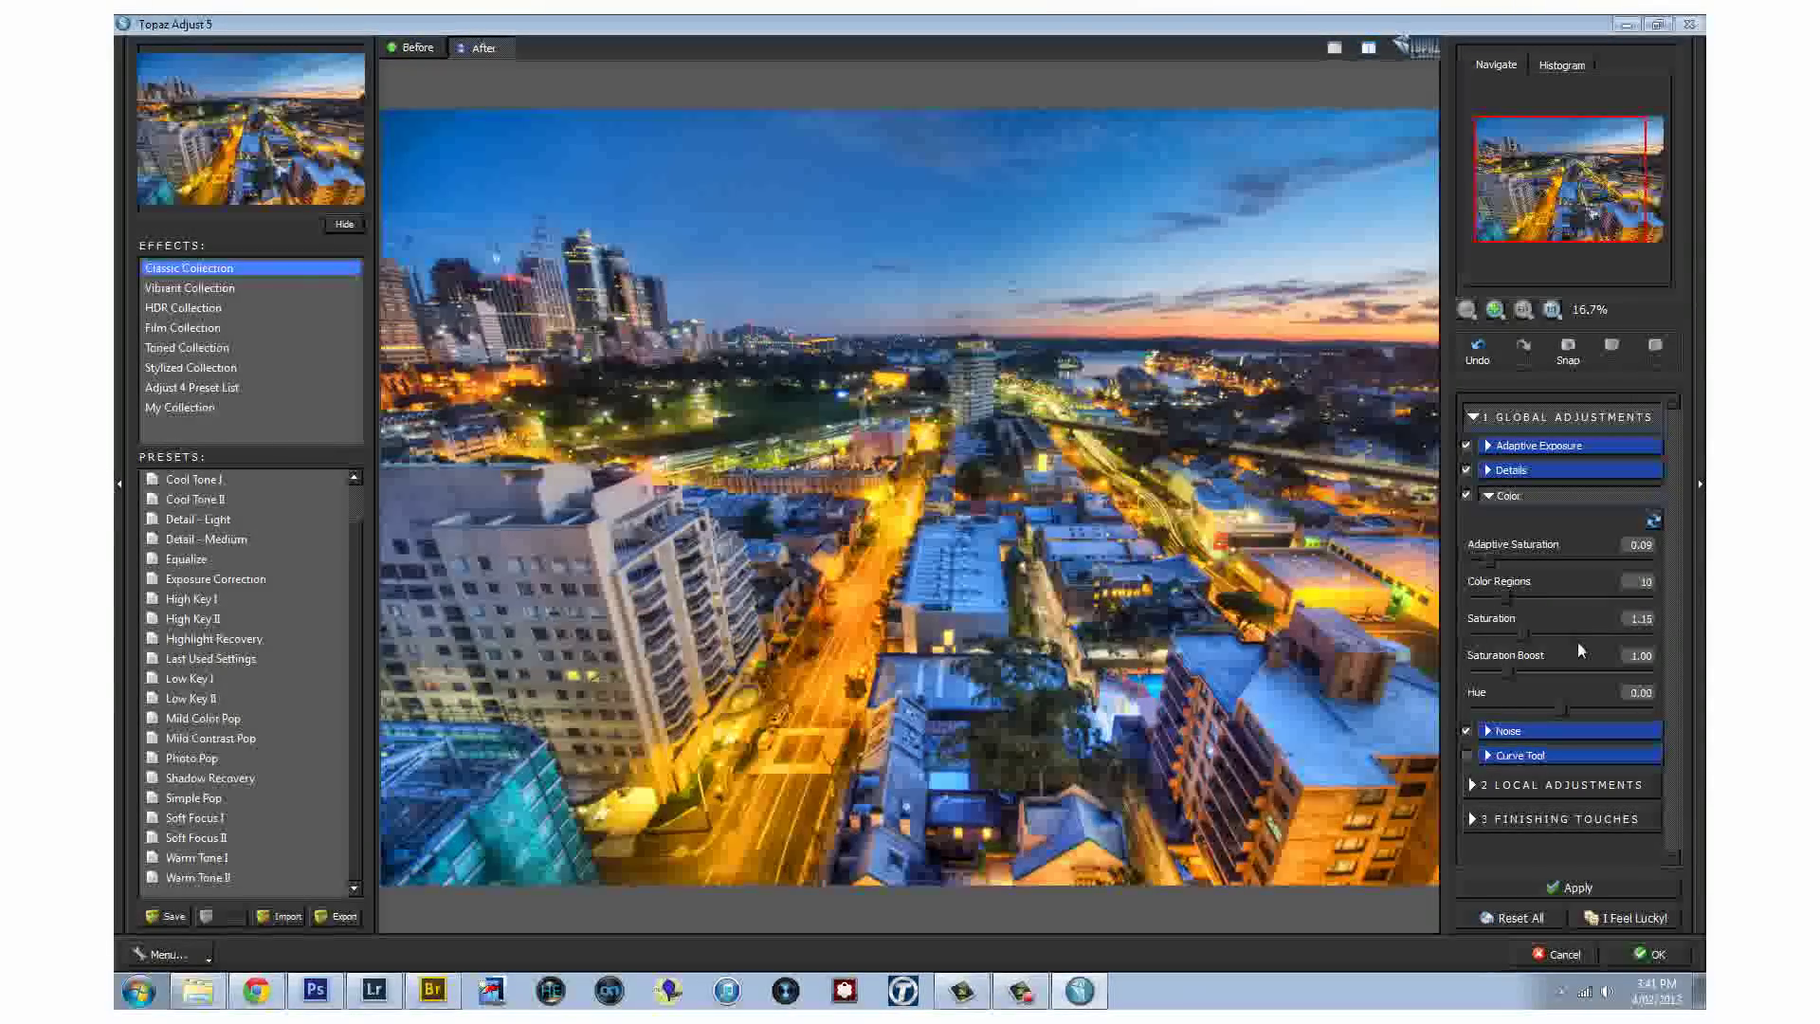
pyautogui.click(1649, 545)
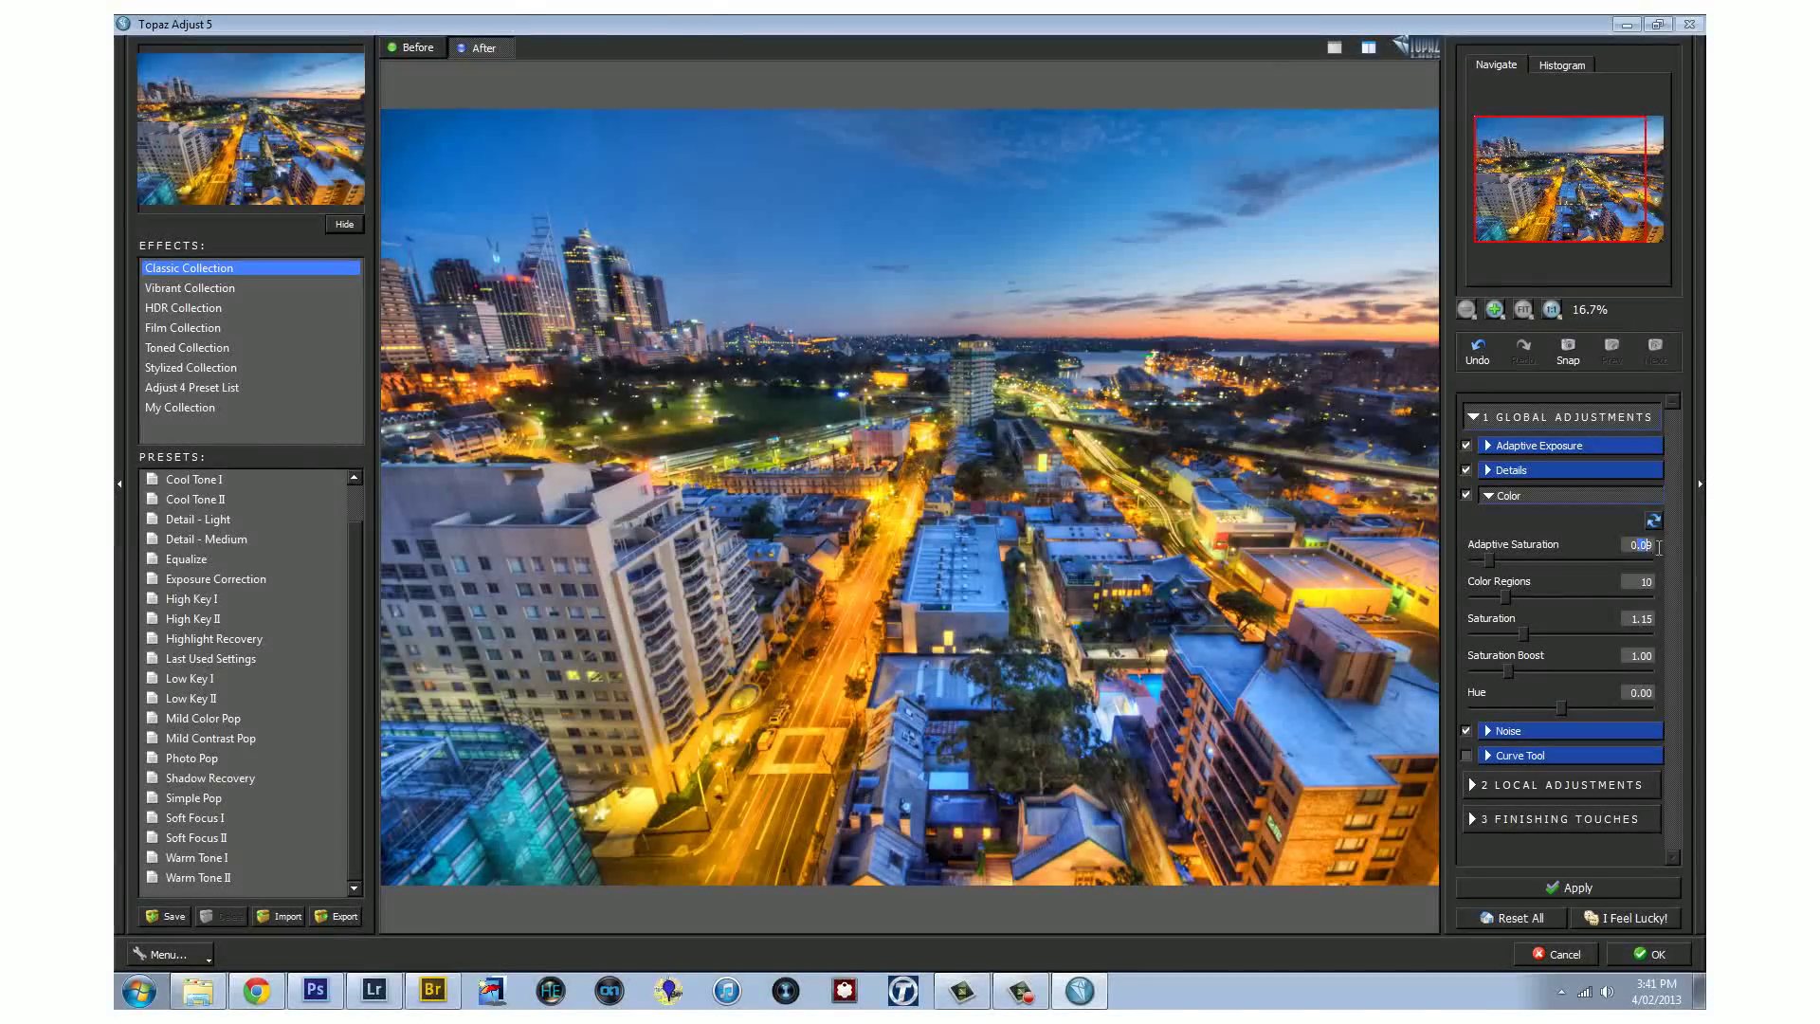
pyautogui.write('0.25')
pyautogui.click(1488, 445)
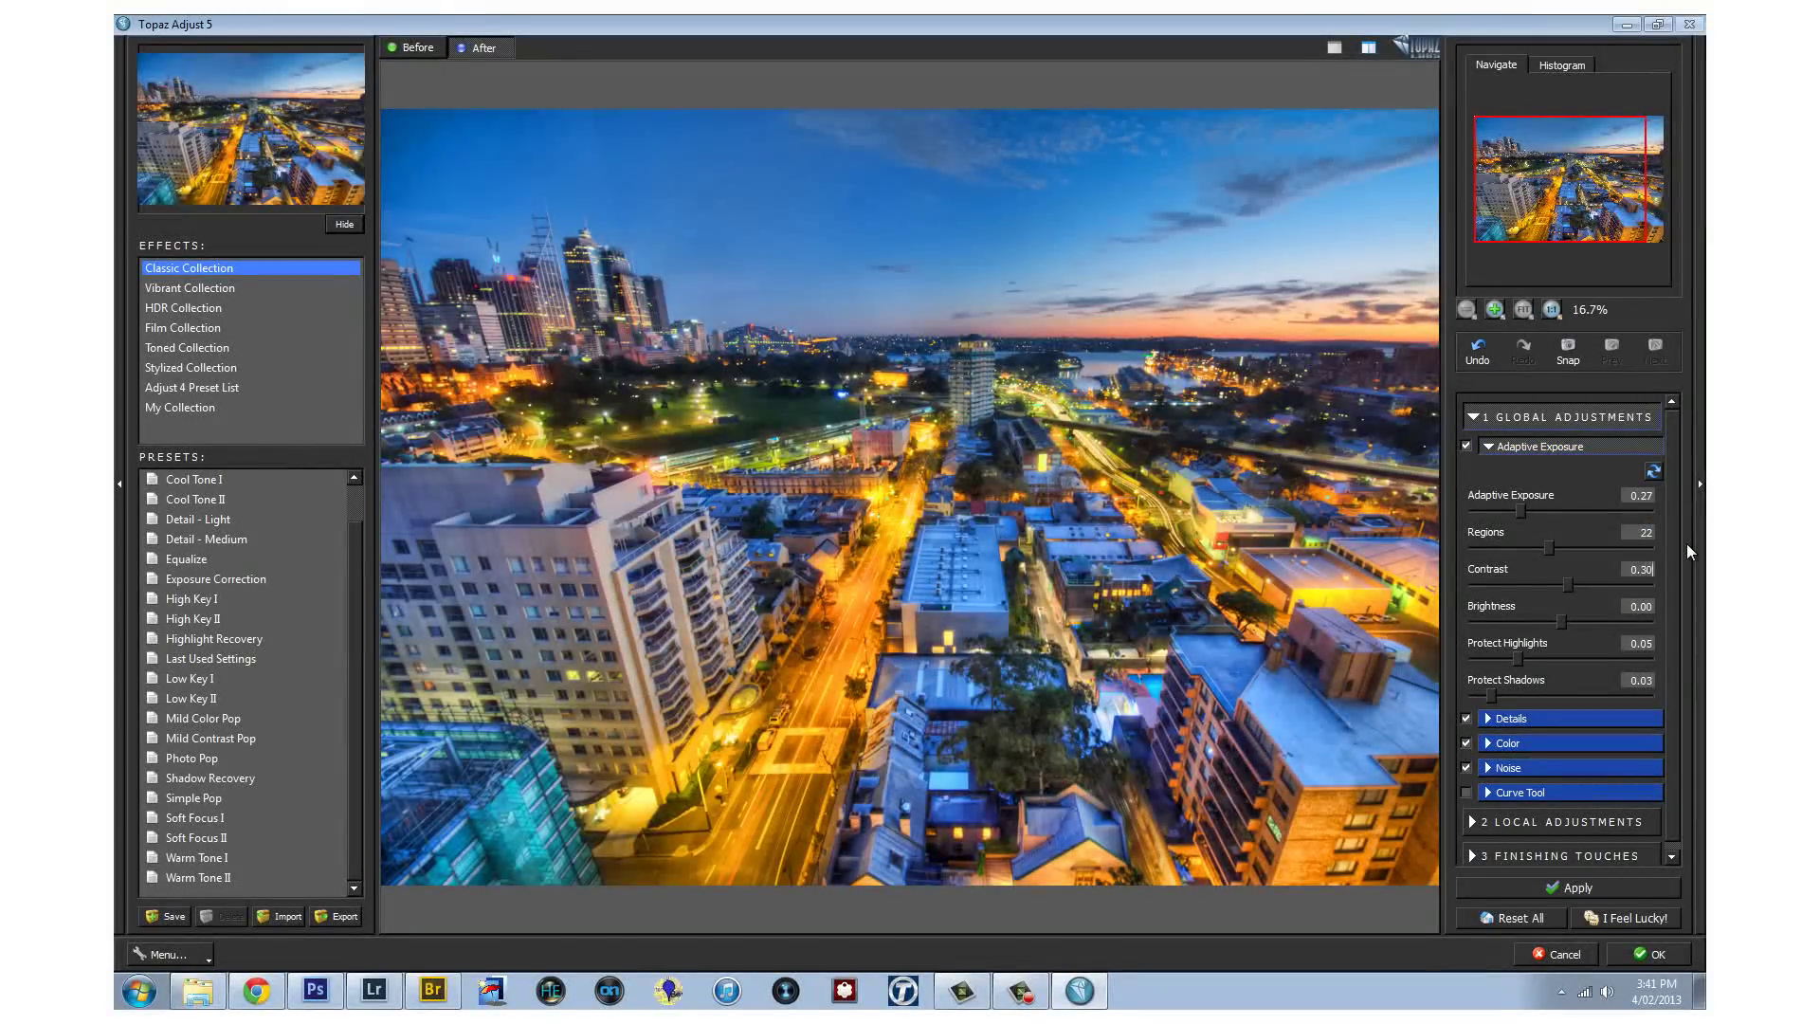
# Set the Details Sharpen value to 2.50 while inspecting the tower at 100%, and apply the Topaz Adjust filter to the layer
pyautogui.click(1553, 310)
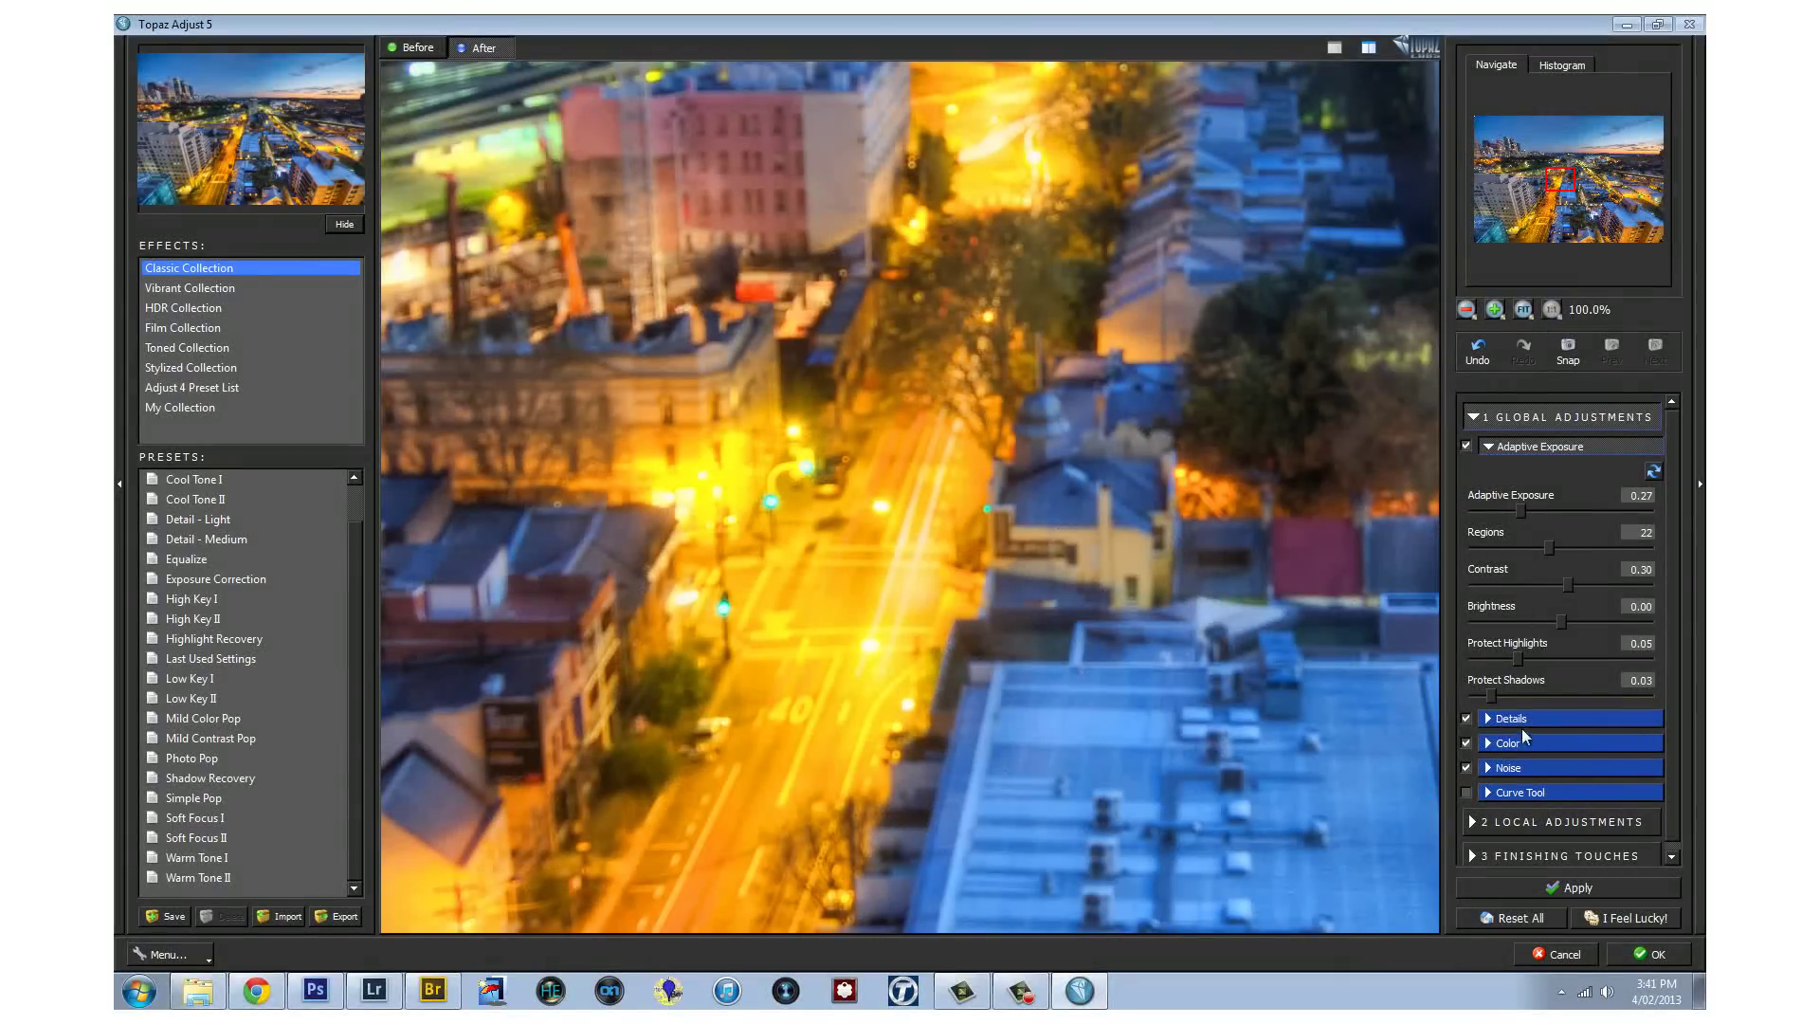
pyautogui.click(1493, 720)
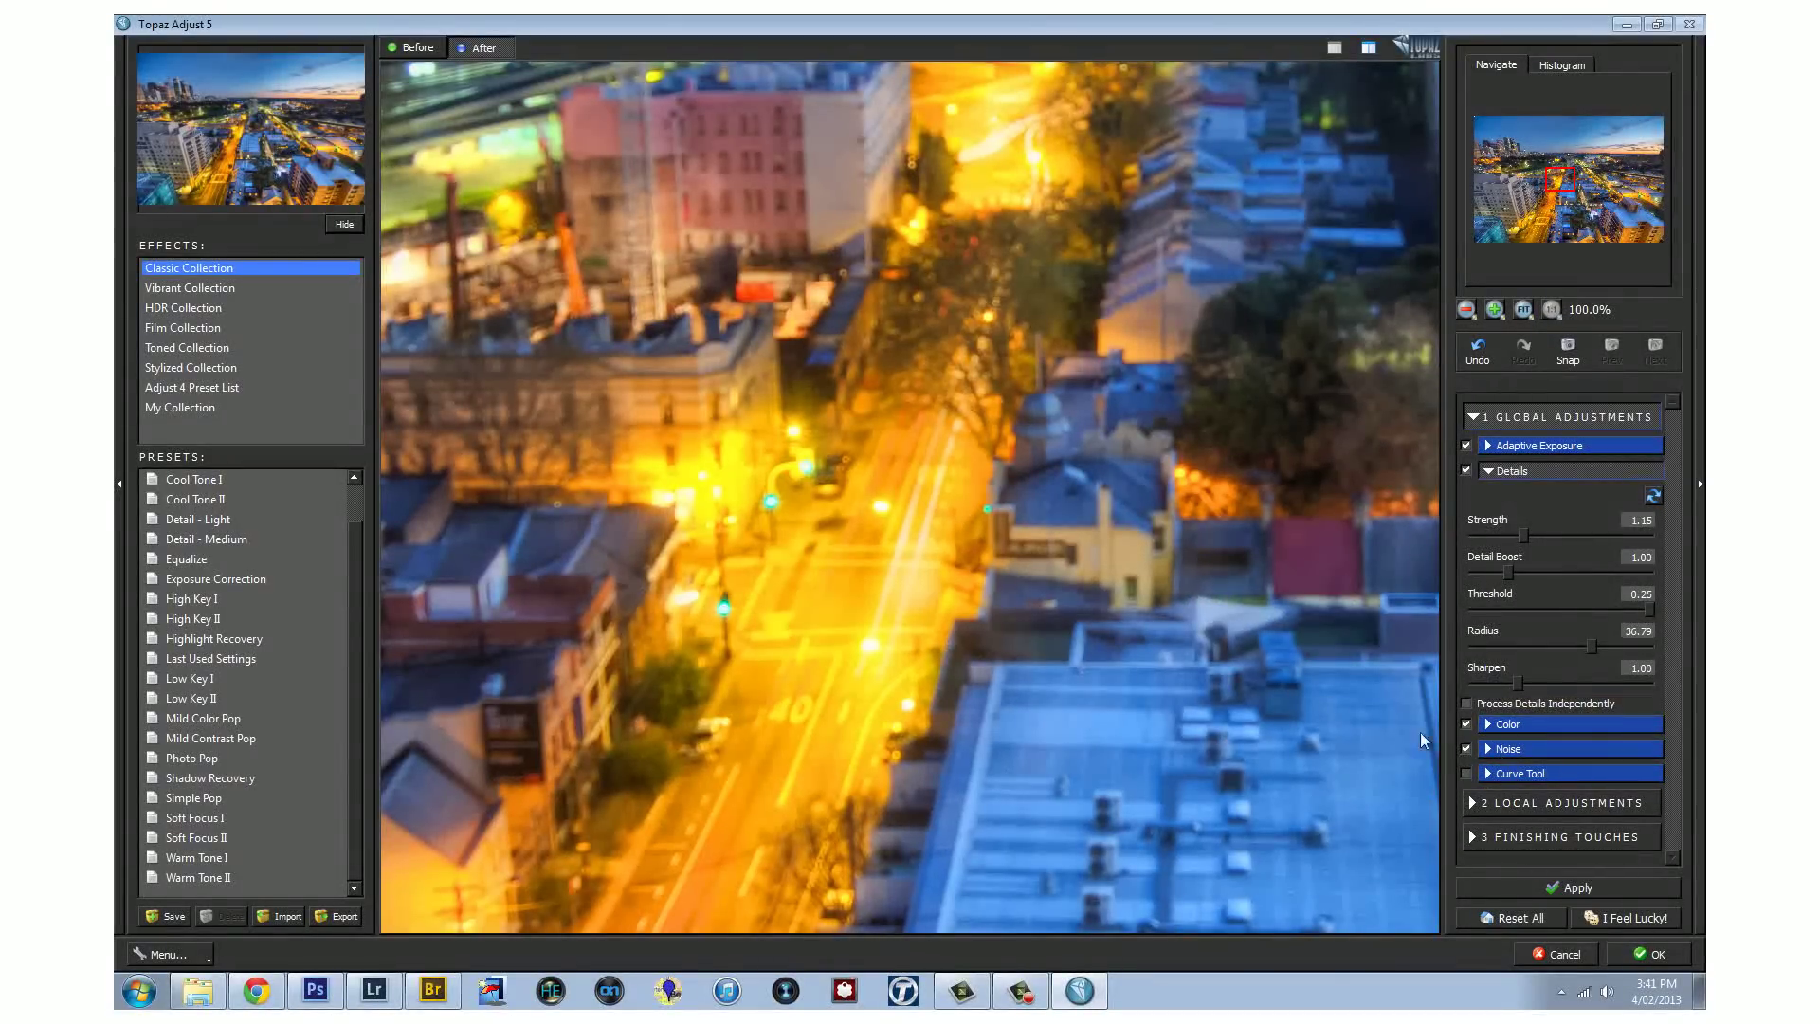
pyautogui.moveTo(1569, 185); pyautogui.dragTo(1590, 166)
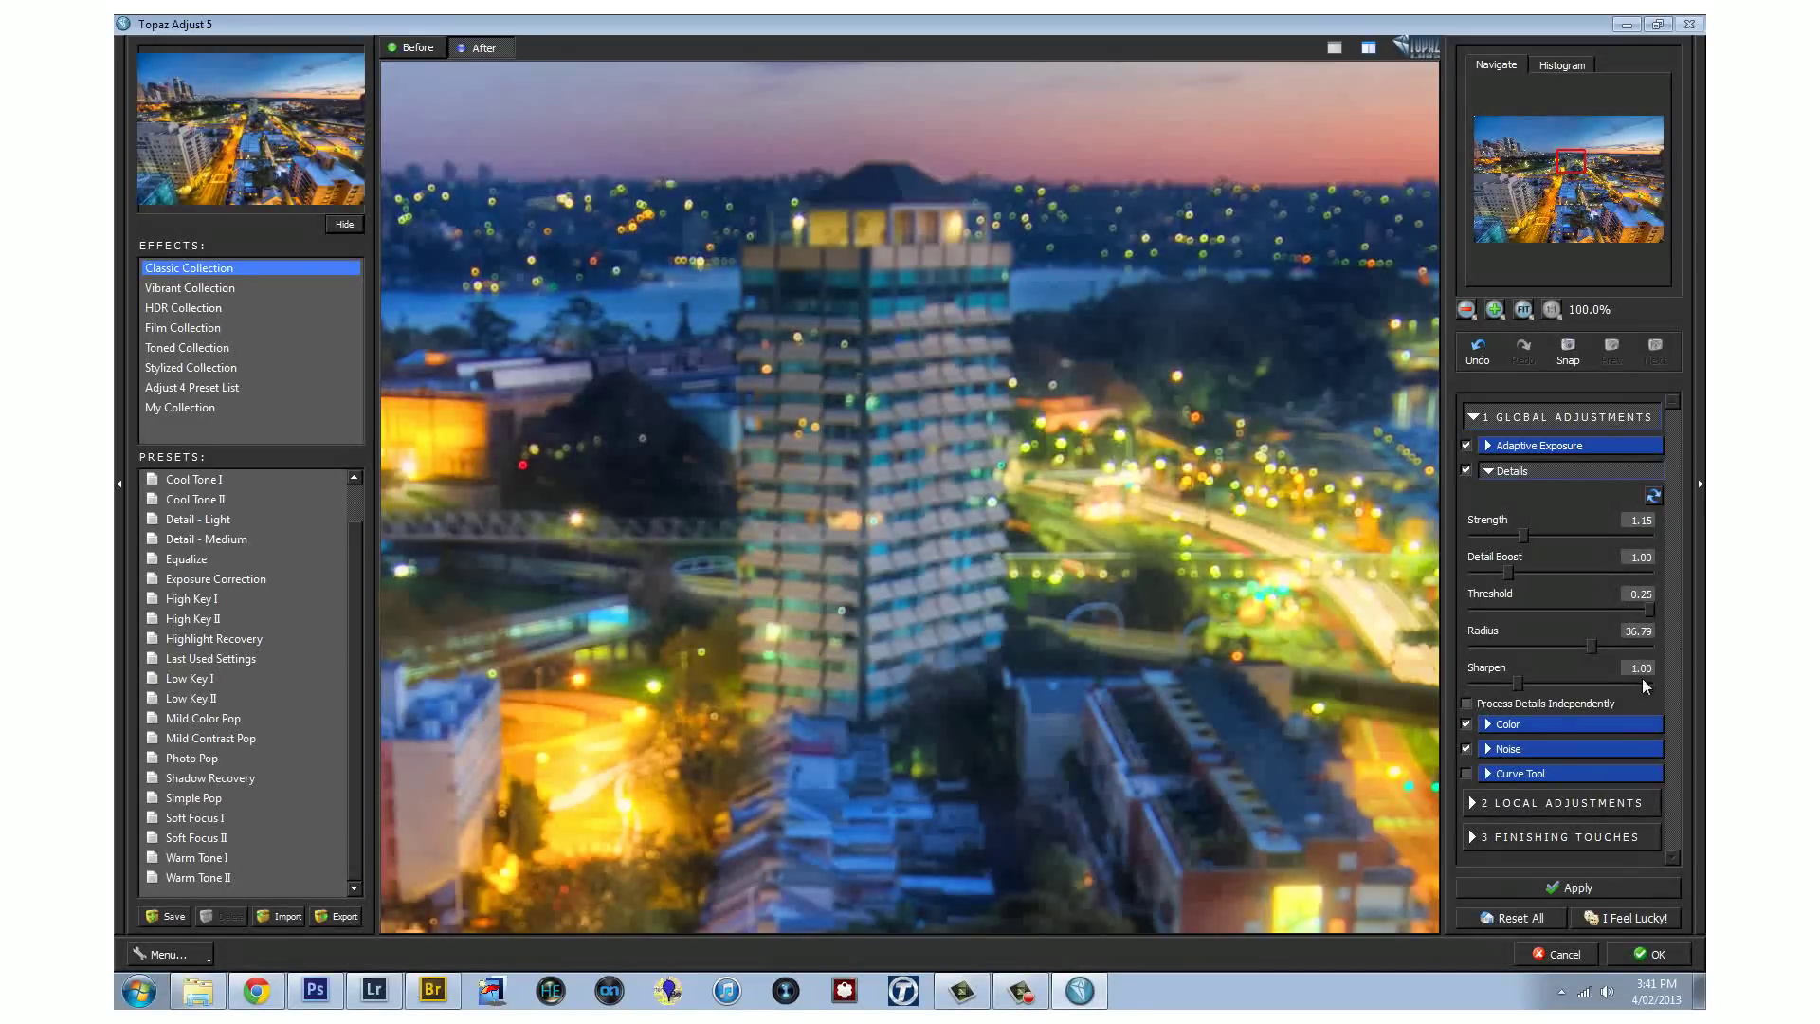
pyautogui.press('Return')
pyautogui.click(1524, 308)
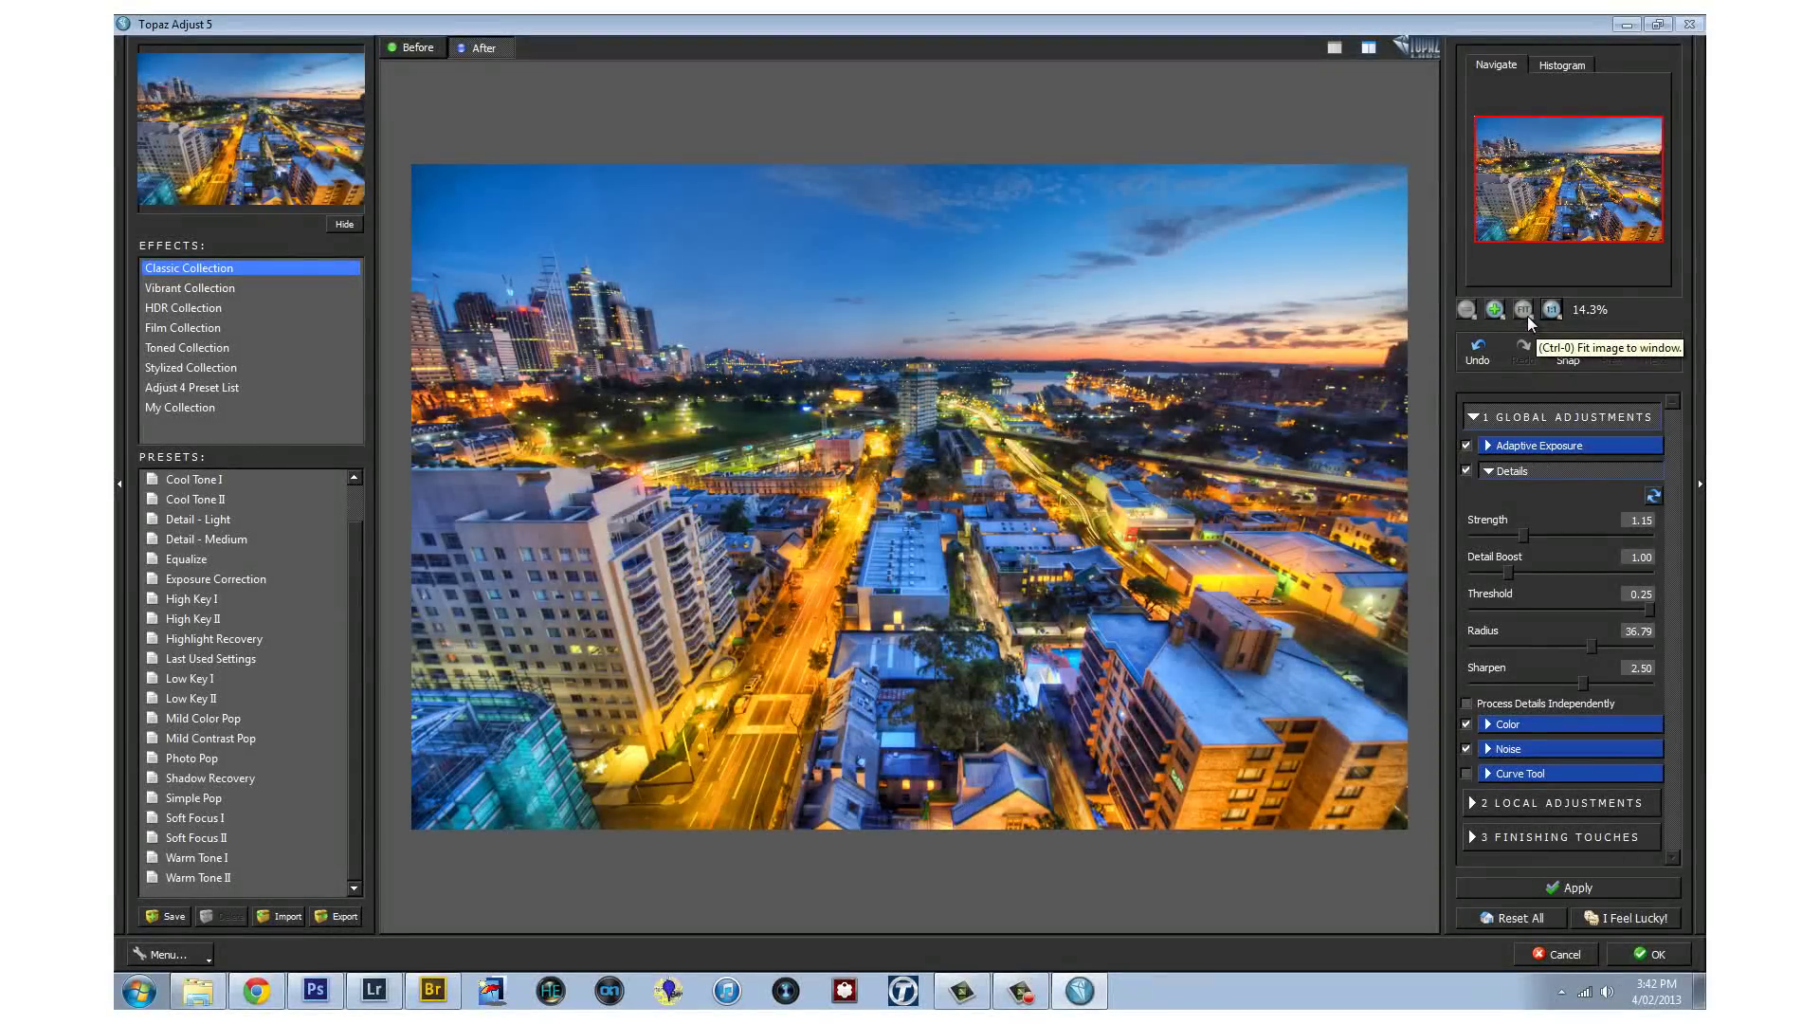
pyautogui.click(1650, 956)
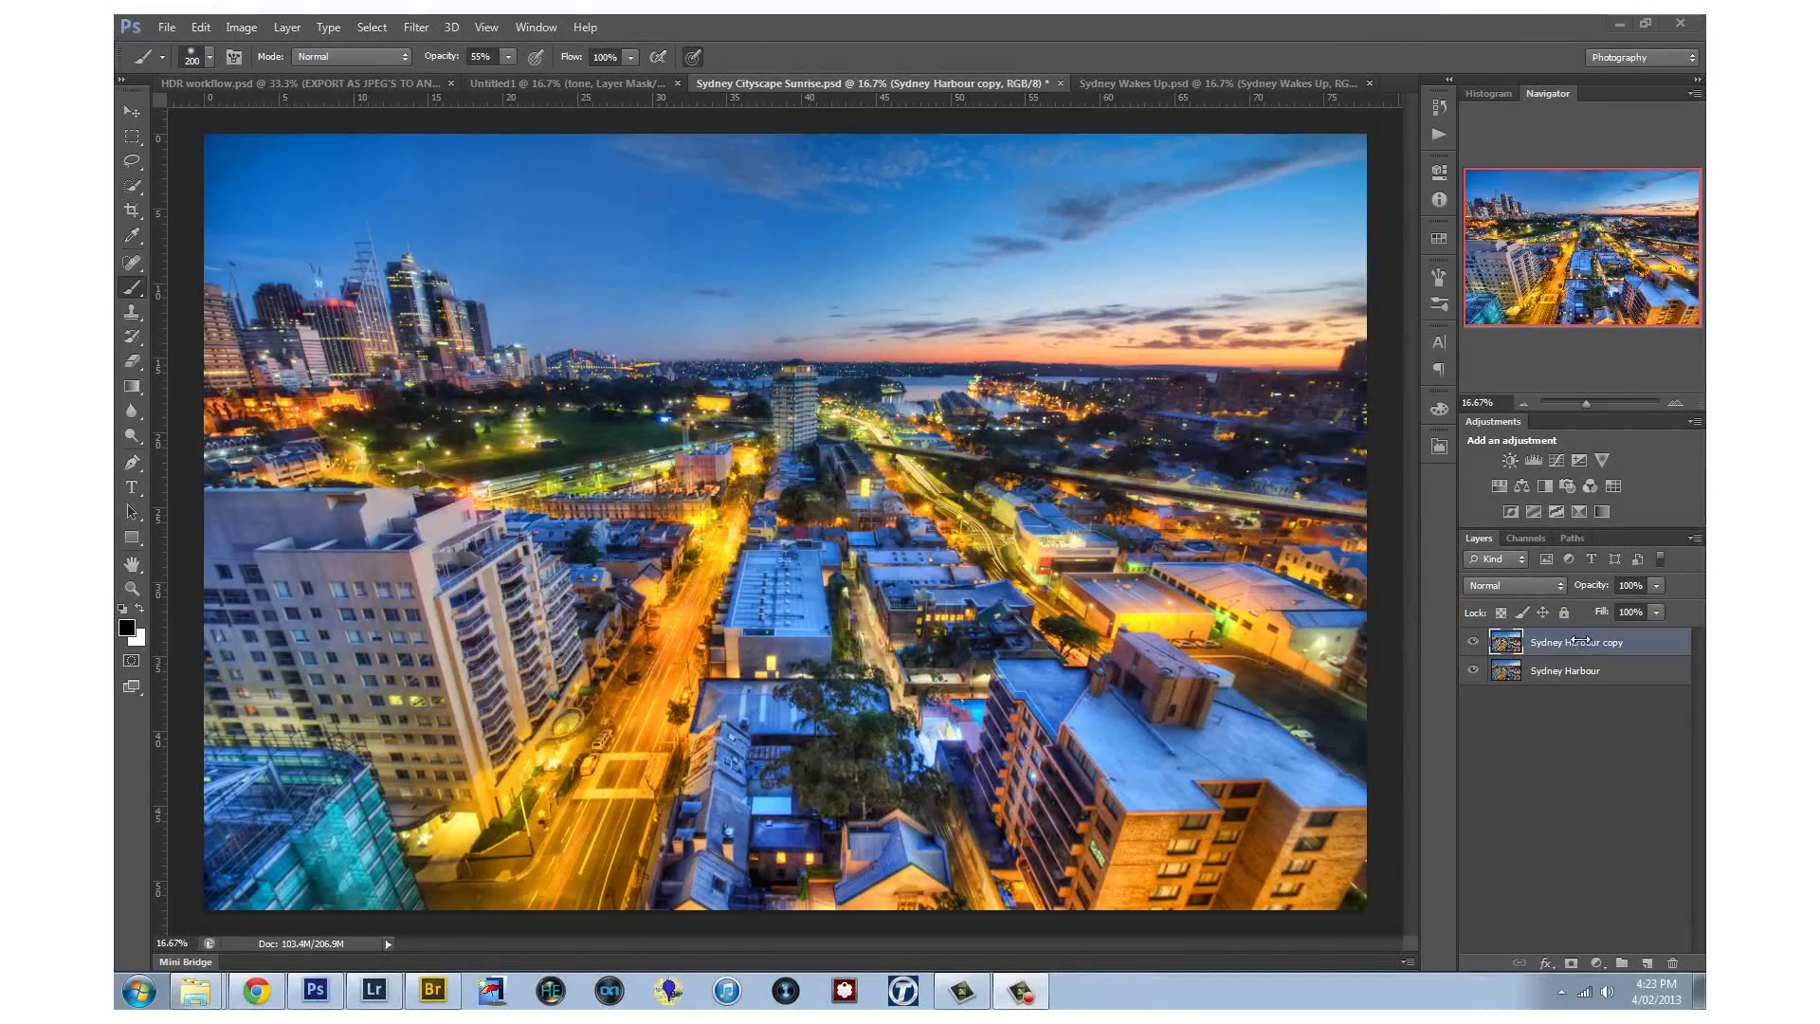
# Compare the filtered Sydney Harbour copy with the layer below and add a layer mask to the copy
pyautogui.click(1473, 643)
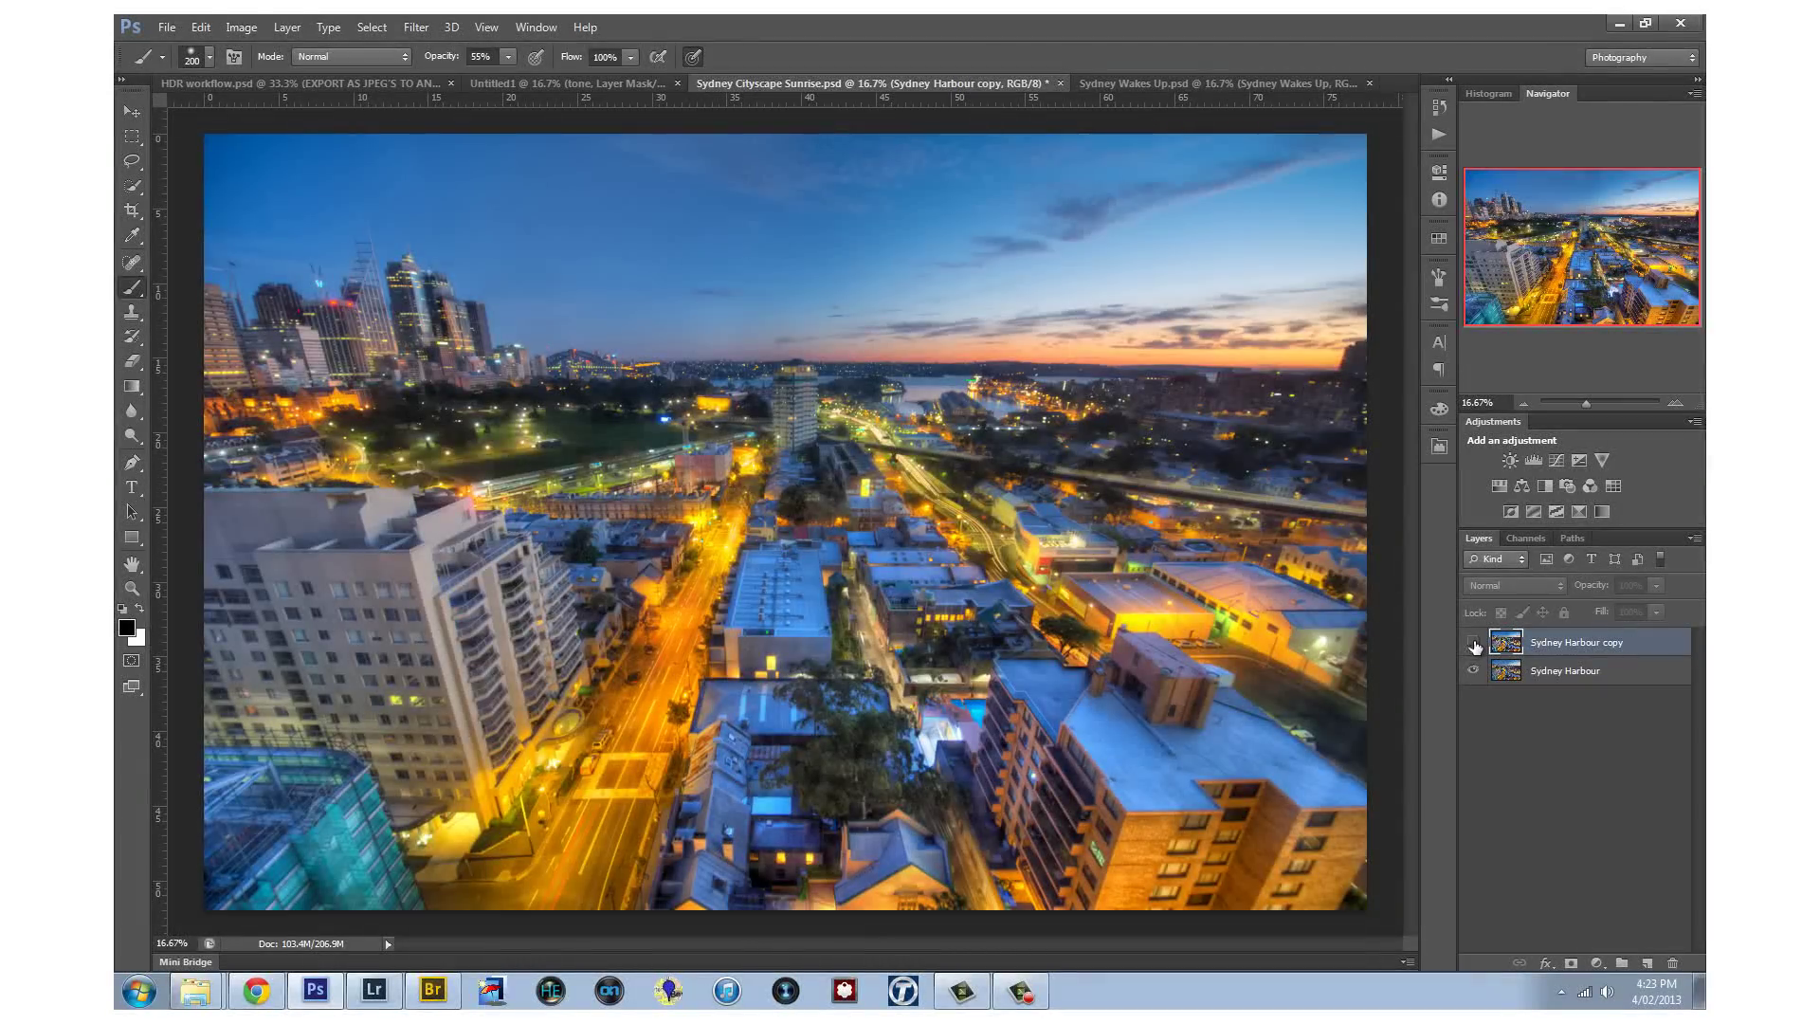
pyautogui.click(1474, 643)
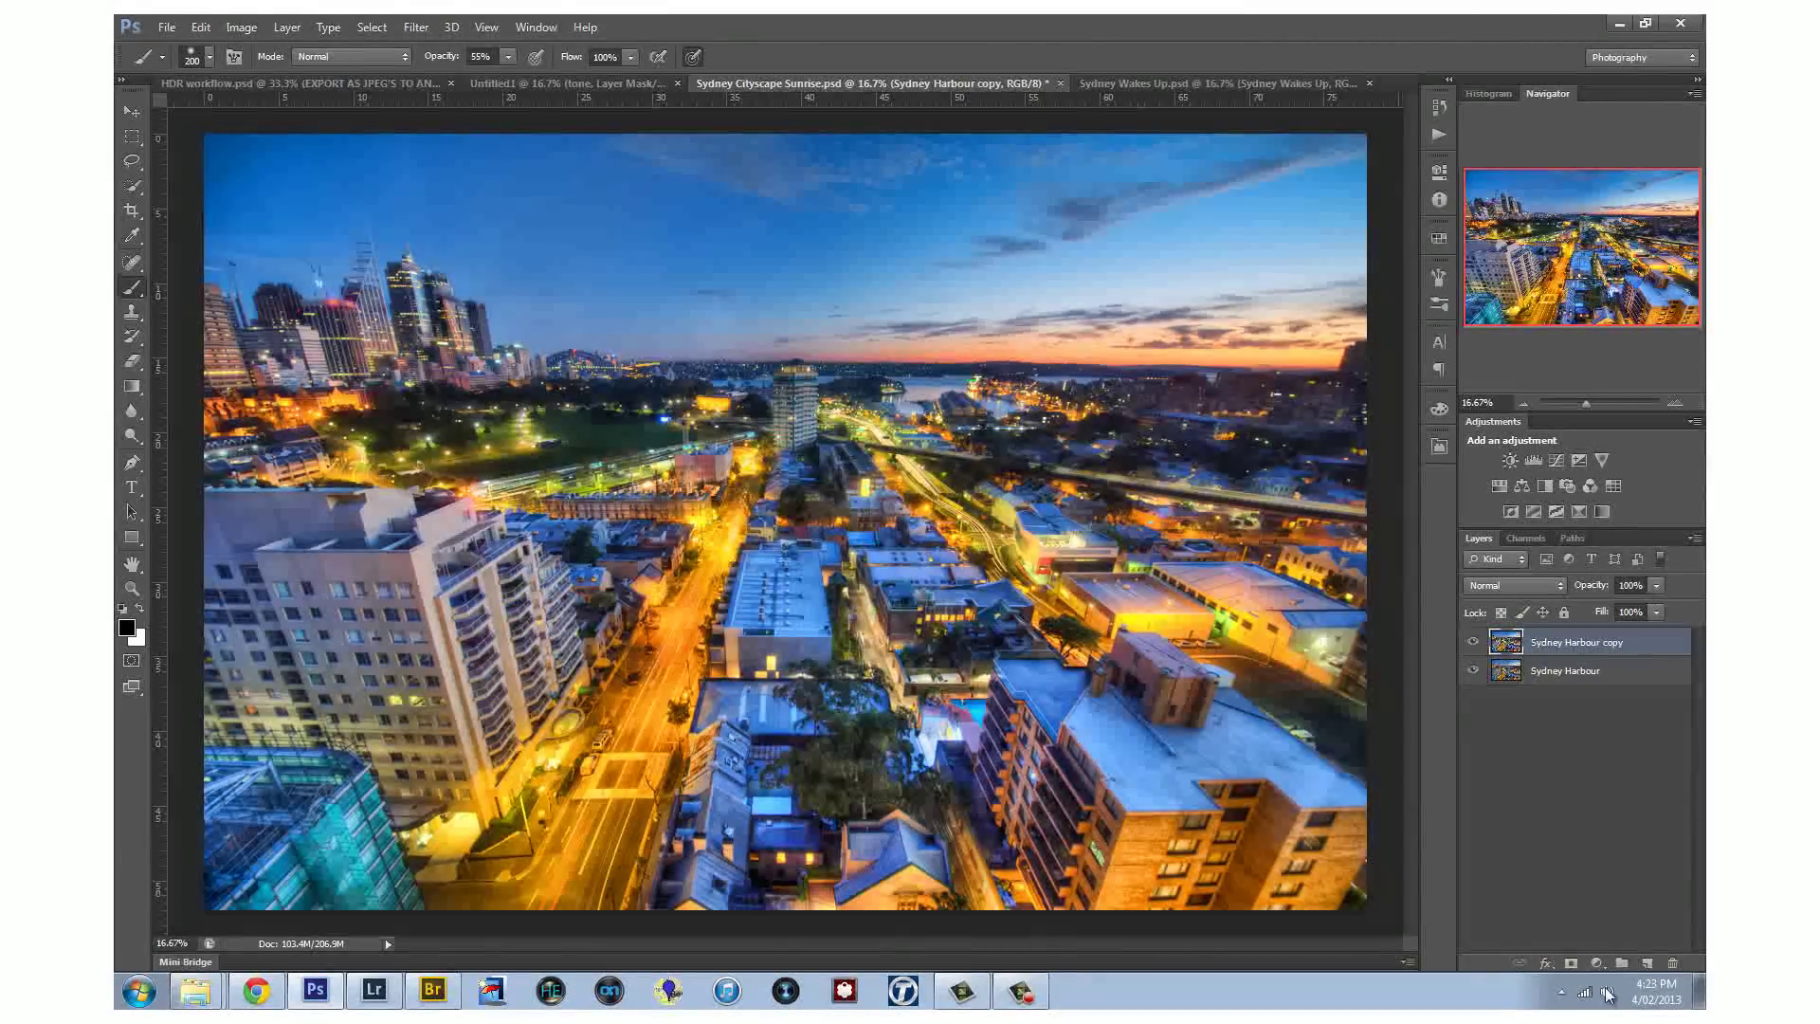
pyautogui.click(1571, 963)
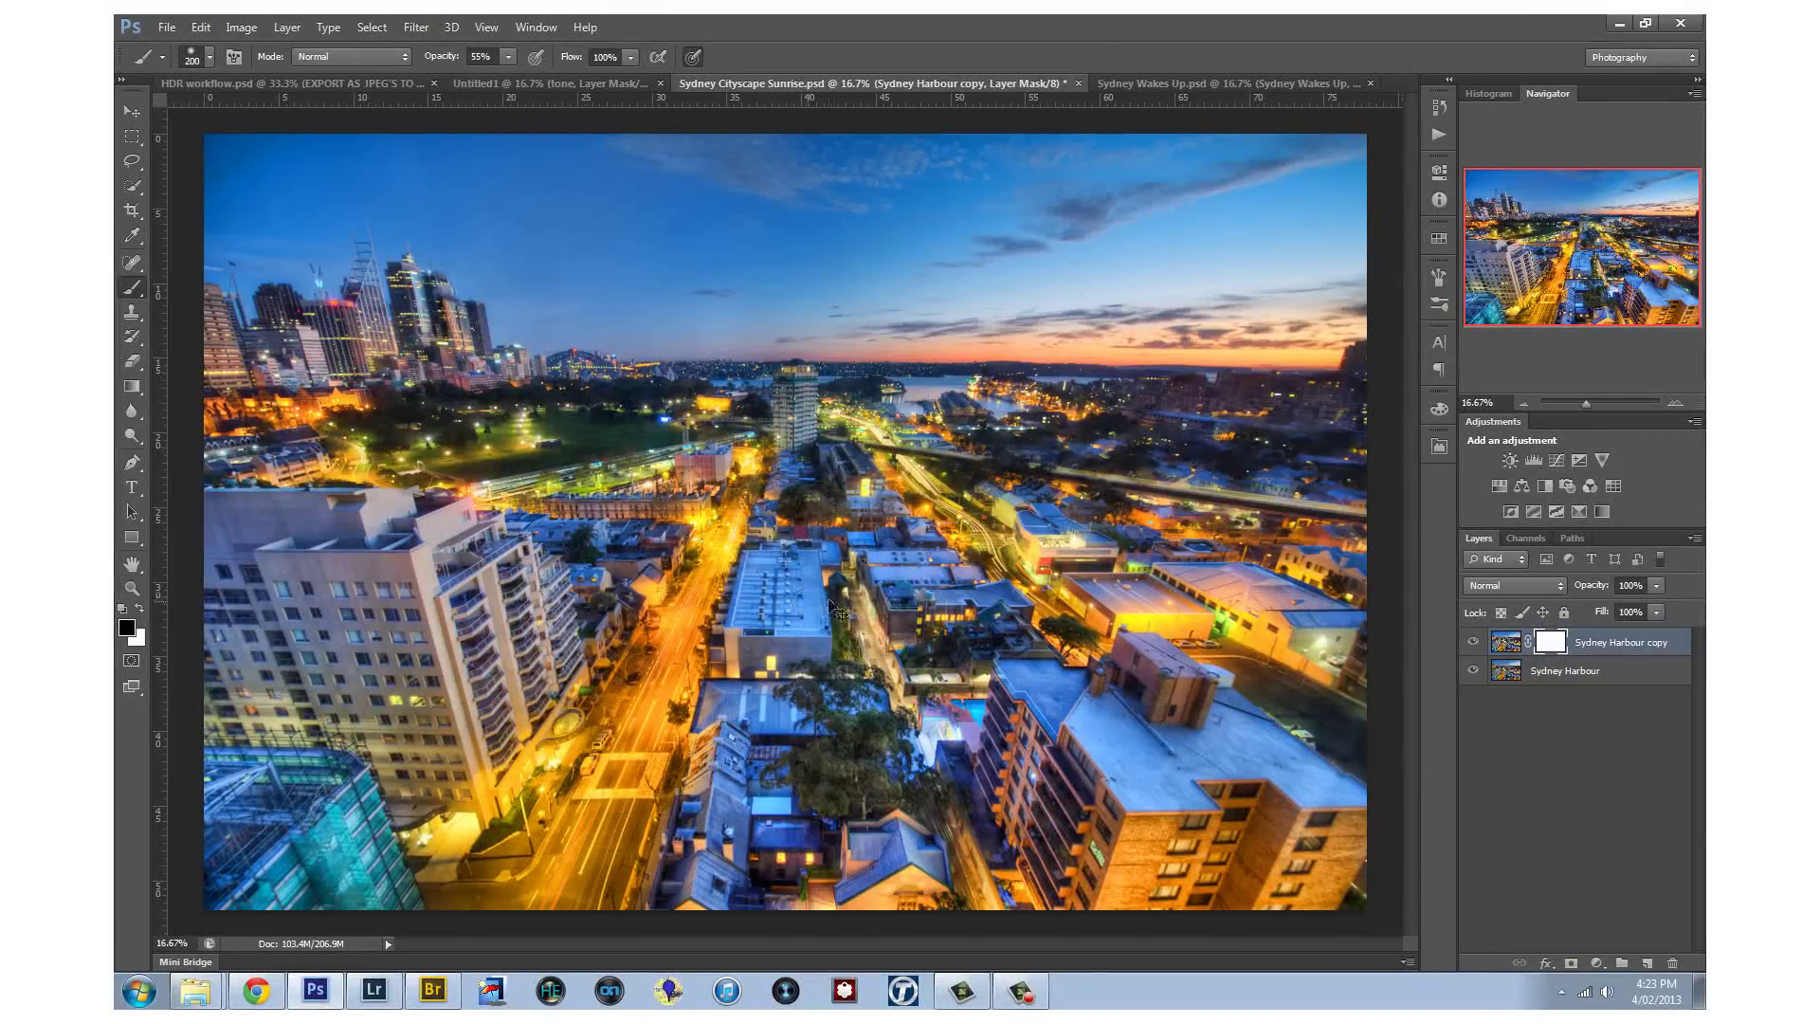
# Paint black on the layer mask with a 250 px brush at 39% opacity over the central dark rooftops and the distant buildings below the horizon
pyautogui.scroll(3, 834, 611)
pyautogui.press('[')
pyautogui.press('[')
pyautogui.press('[')
pyautogui.press(']')
pyautogui.press(']')
pyautogui.press(']')
pyautogui.press(']')
pyautogui.moveTo(446, 63); pyautogui.dragTo(432, 63)
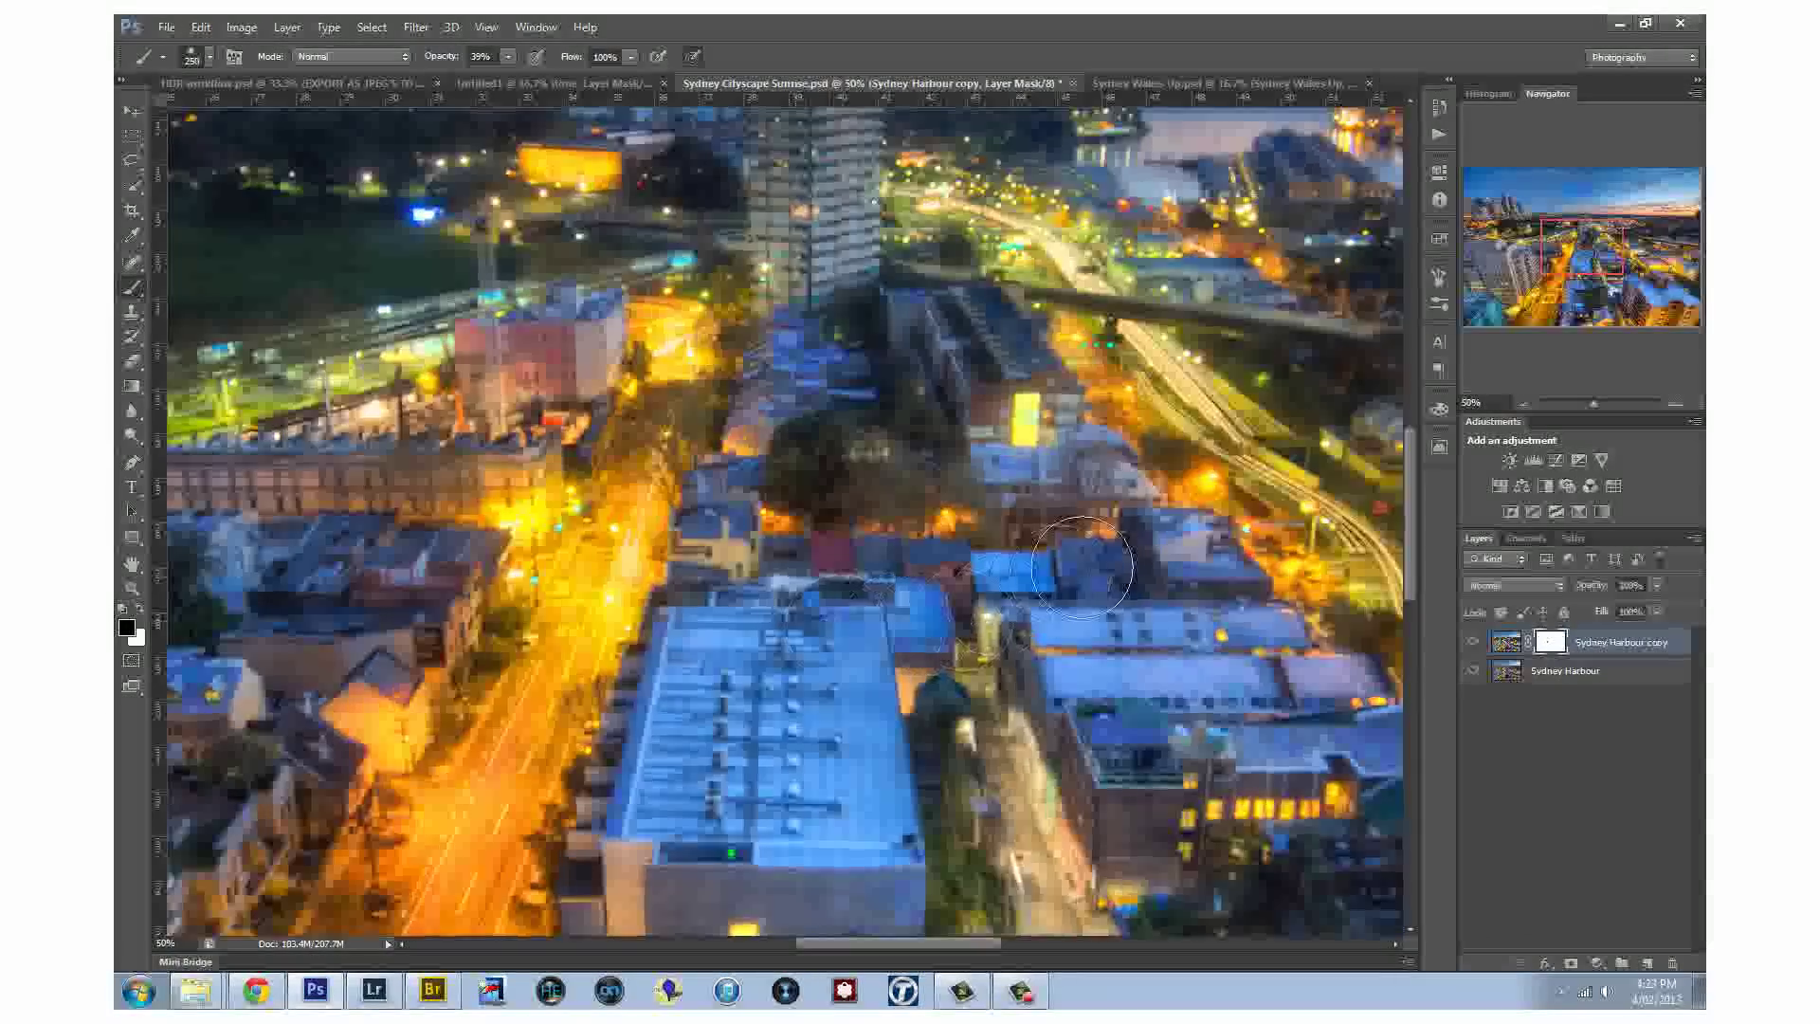
pyautogui.click(1009, 375)
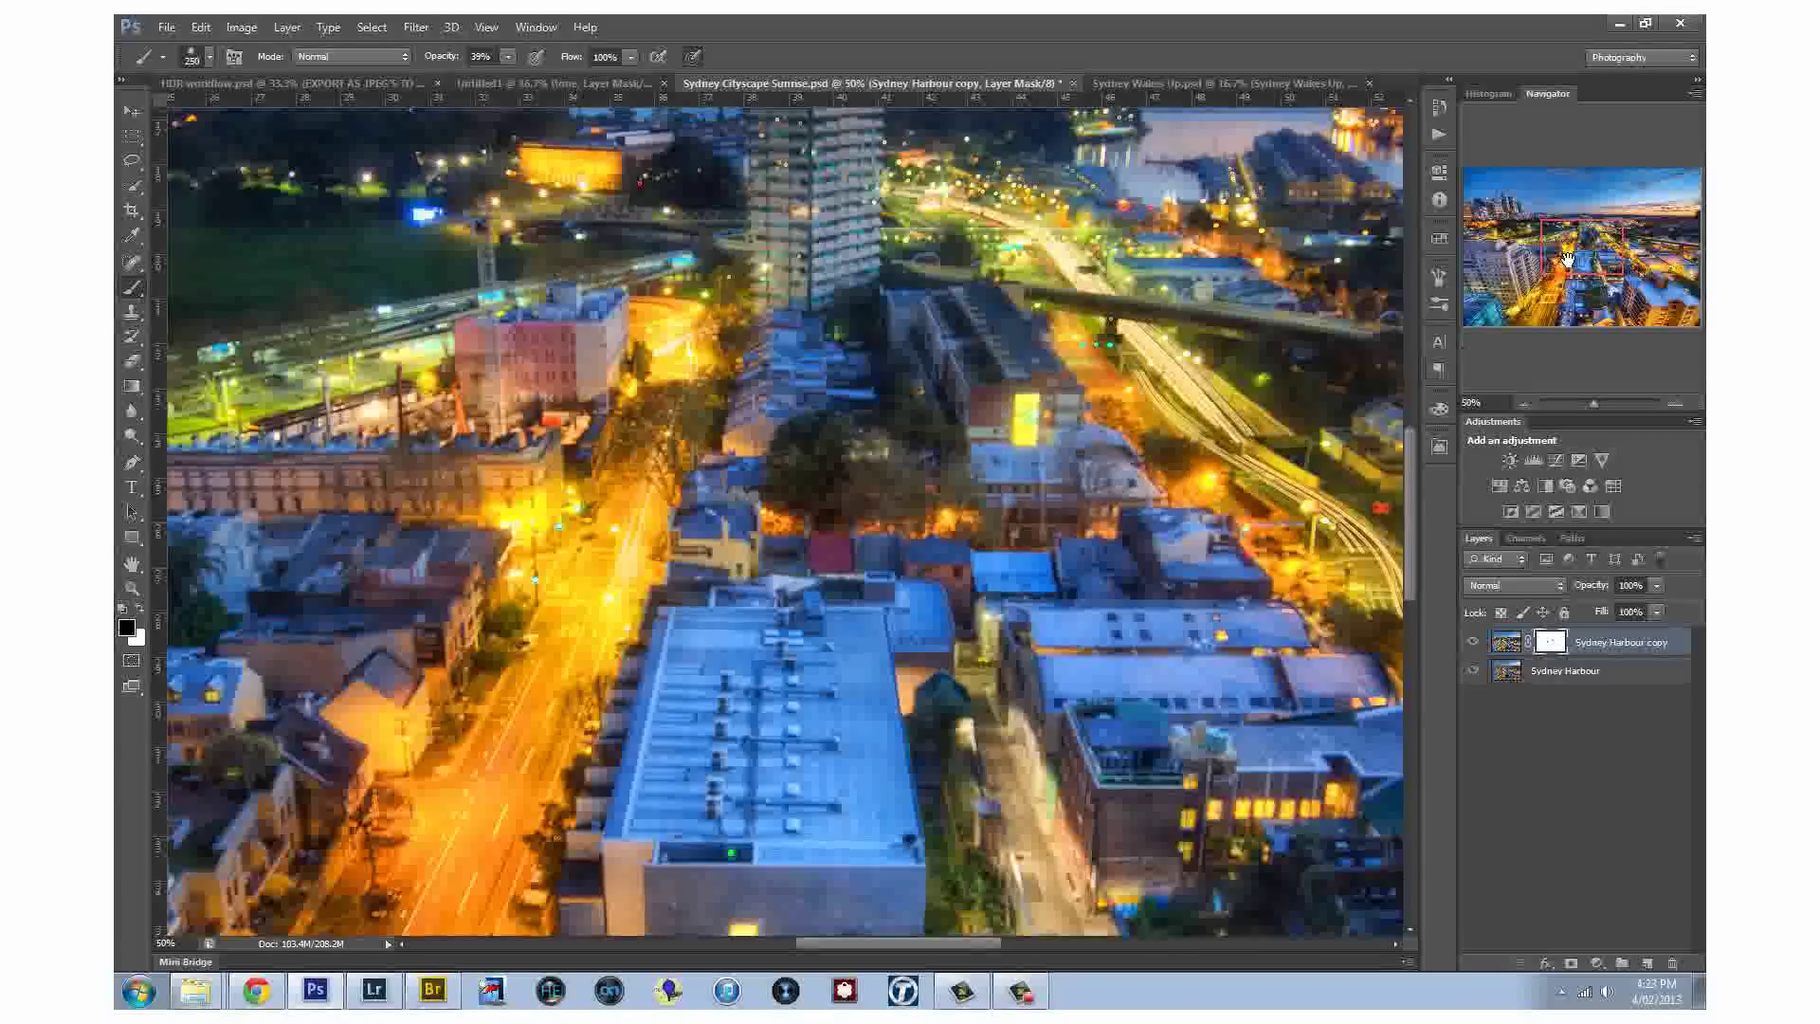
pyautogui.moveTo(1562, 261); pyautogui.dragTo(1638, 255)
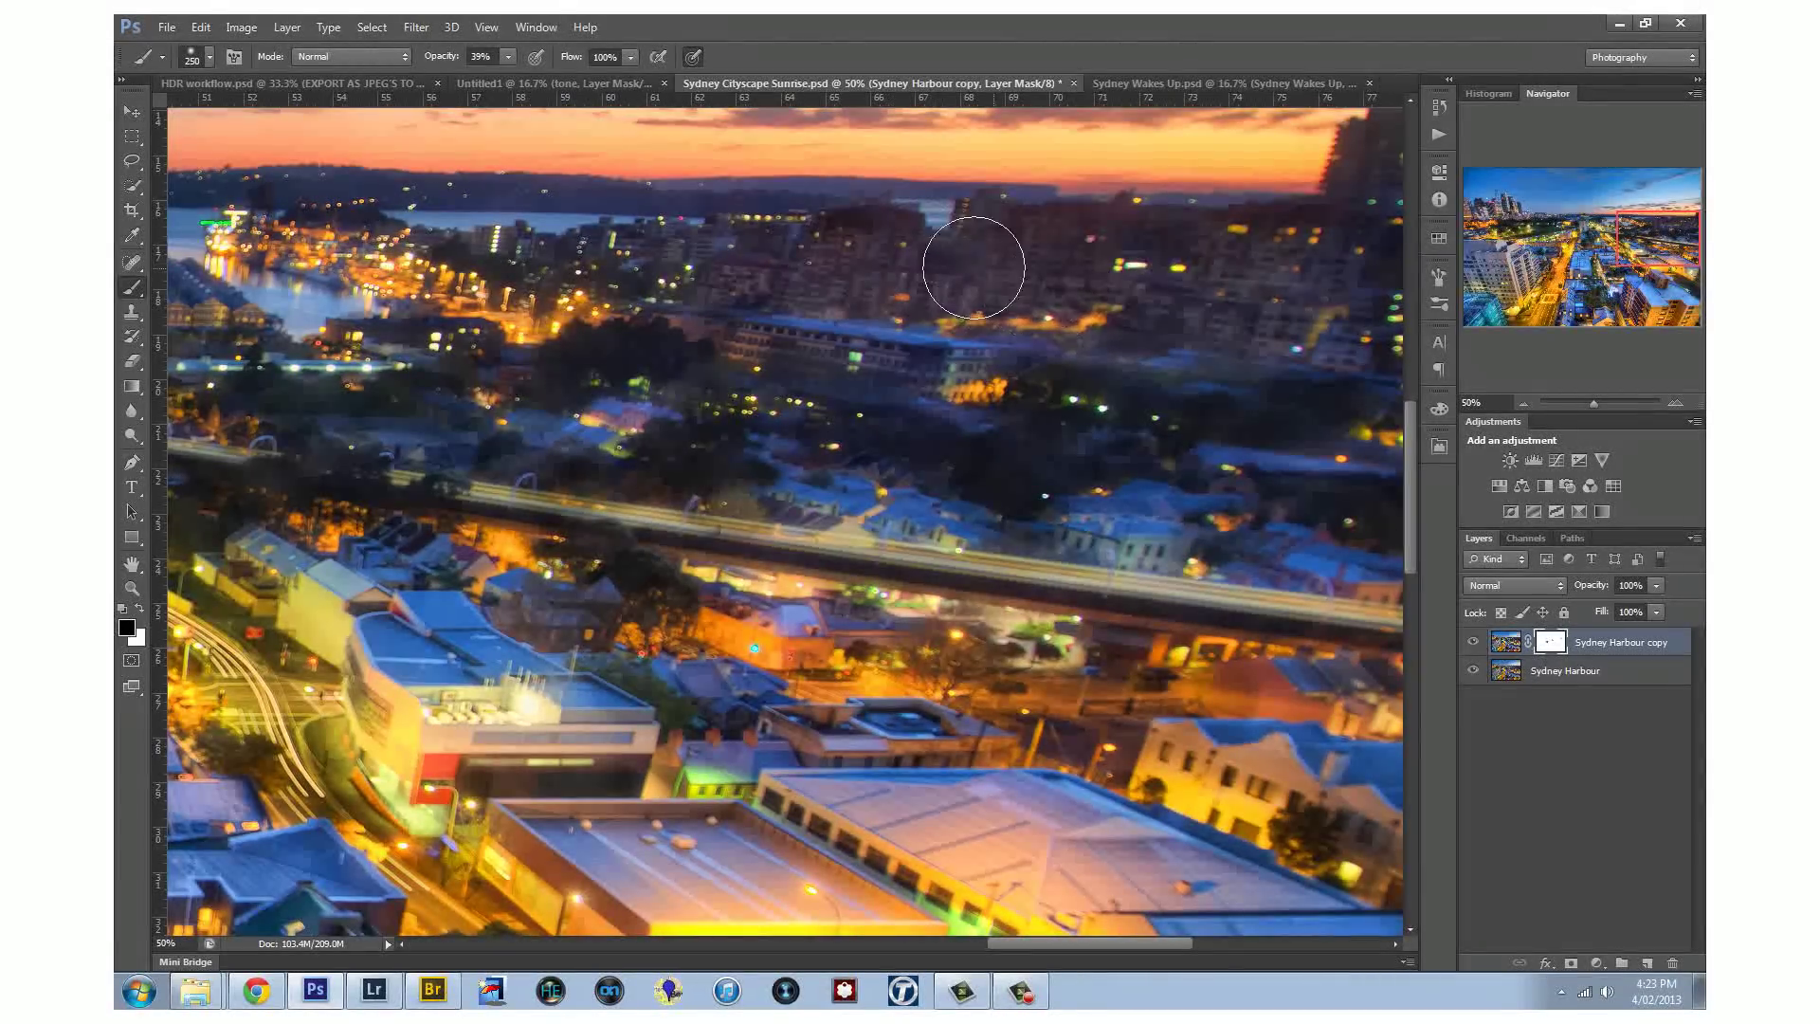
pyautogui.moveTo(587, 215)
pyautogui.mouseDown()
pyautogui.moveTo(768, 210)
pyautogui.moveTo(535, 217)
pyautogui.moveTo(917, 244)
pyautogui.mouseUp()
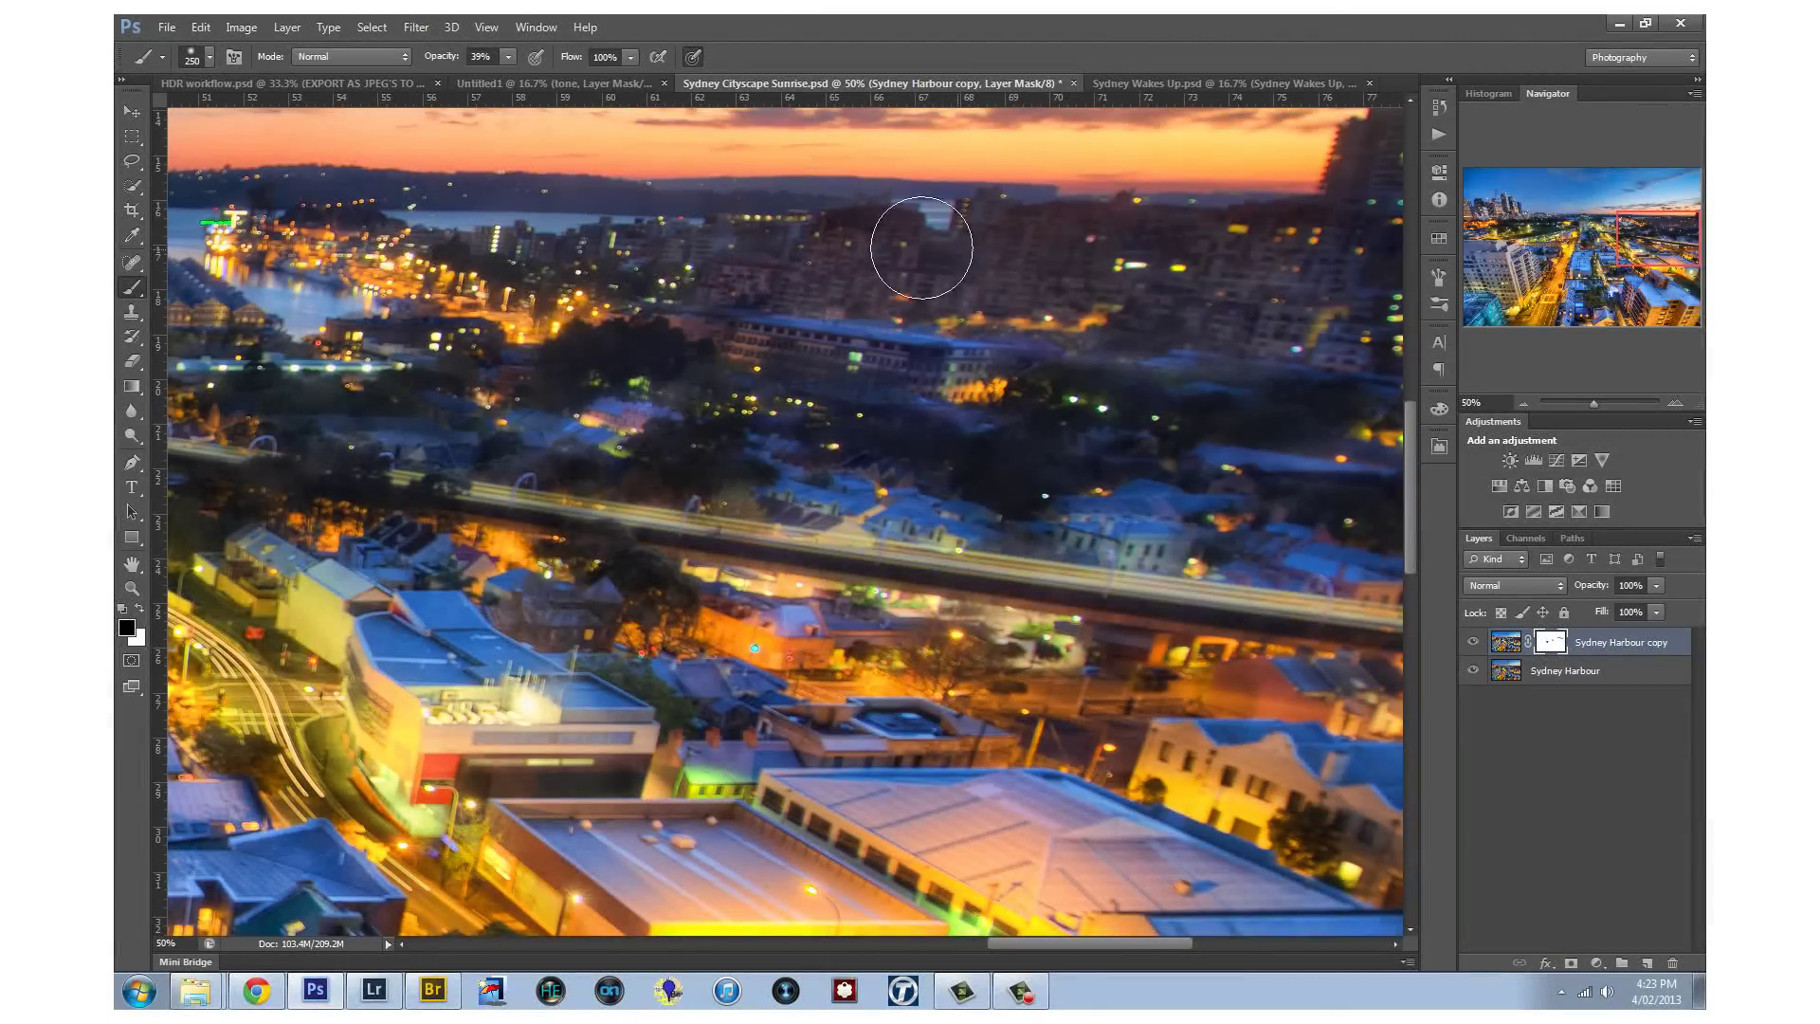
# Merge the masked Sydney Harbour copy with the Sydney Harbour layer below and view the whole image
pyautogui.keyDown('shift'); pyautogui.click(1557, 680); pyautogui.keyUp('shift')
pyautogui.hotkey('ctrl', 'e')
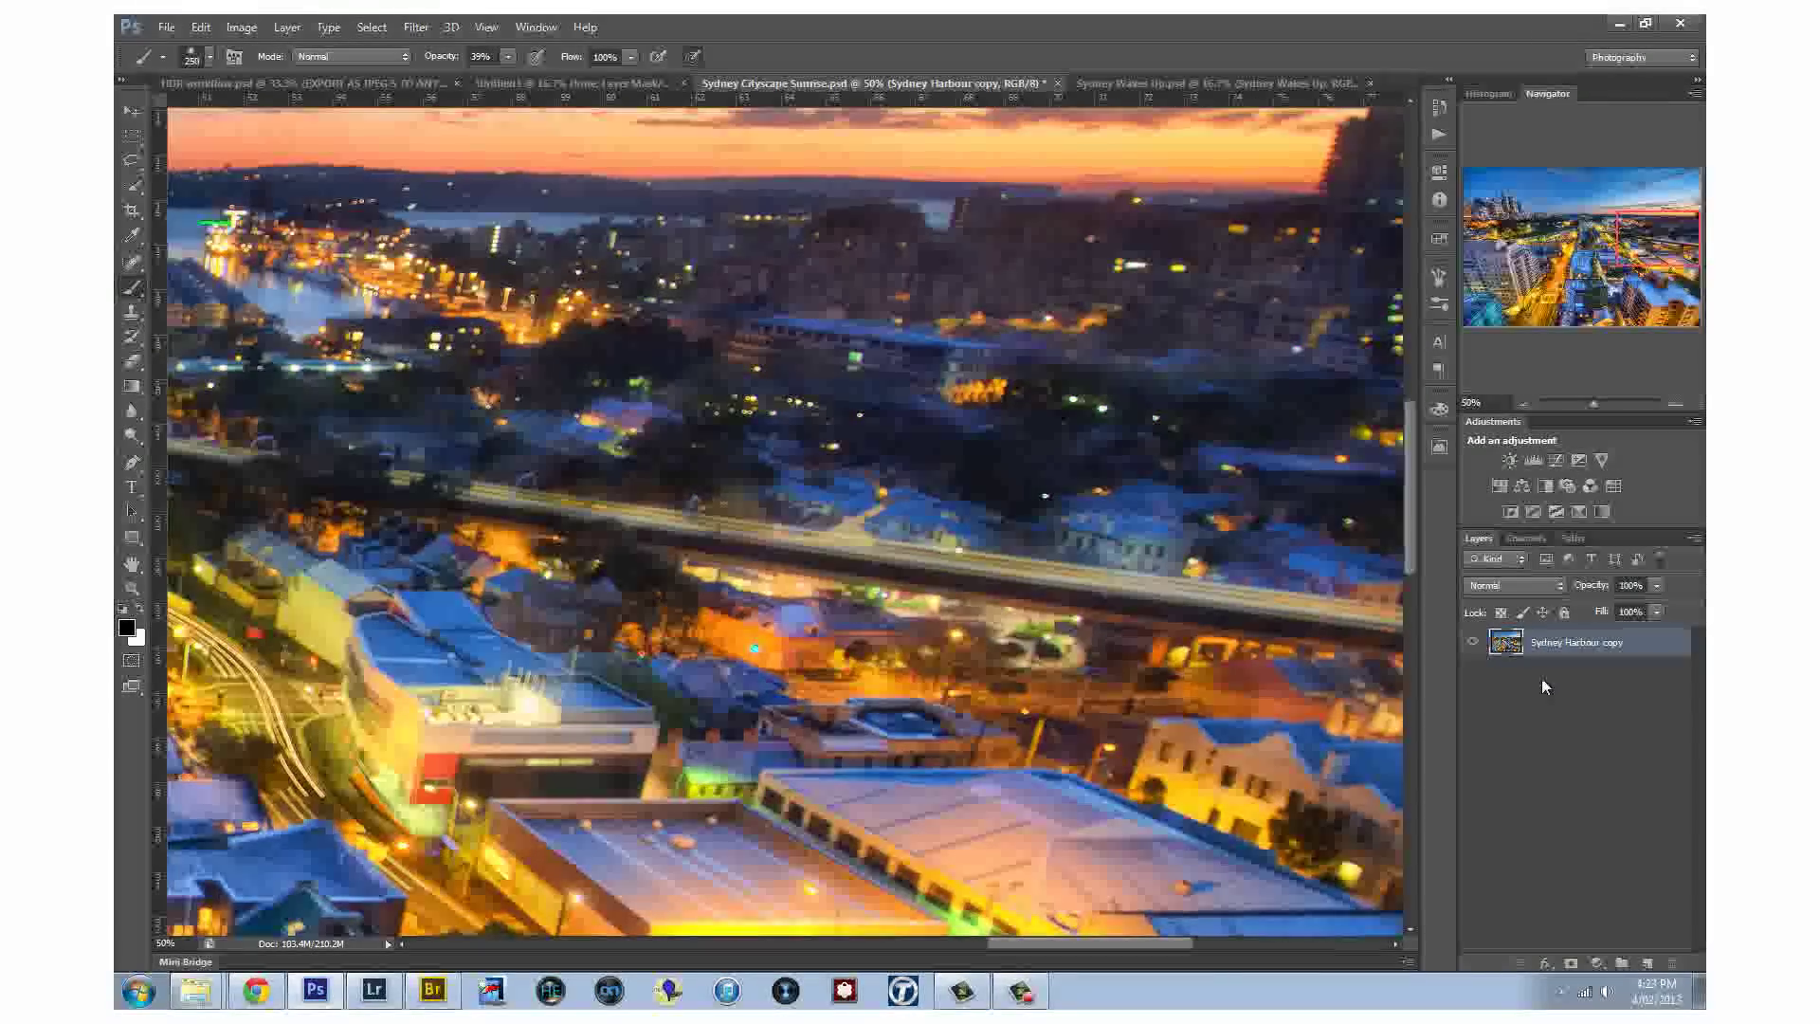
pyautogui.hotkey('ctrl', '-')
pyautogui.hotkey('ctrl', '-')
pyautogui.hotkey('ctrl', '-')
pyautogui.hotkey('ctrl', '-')
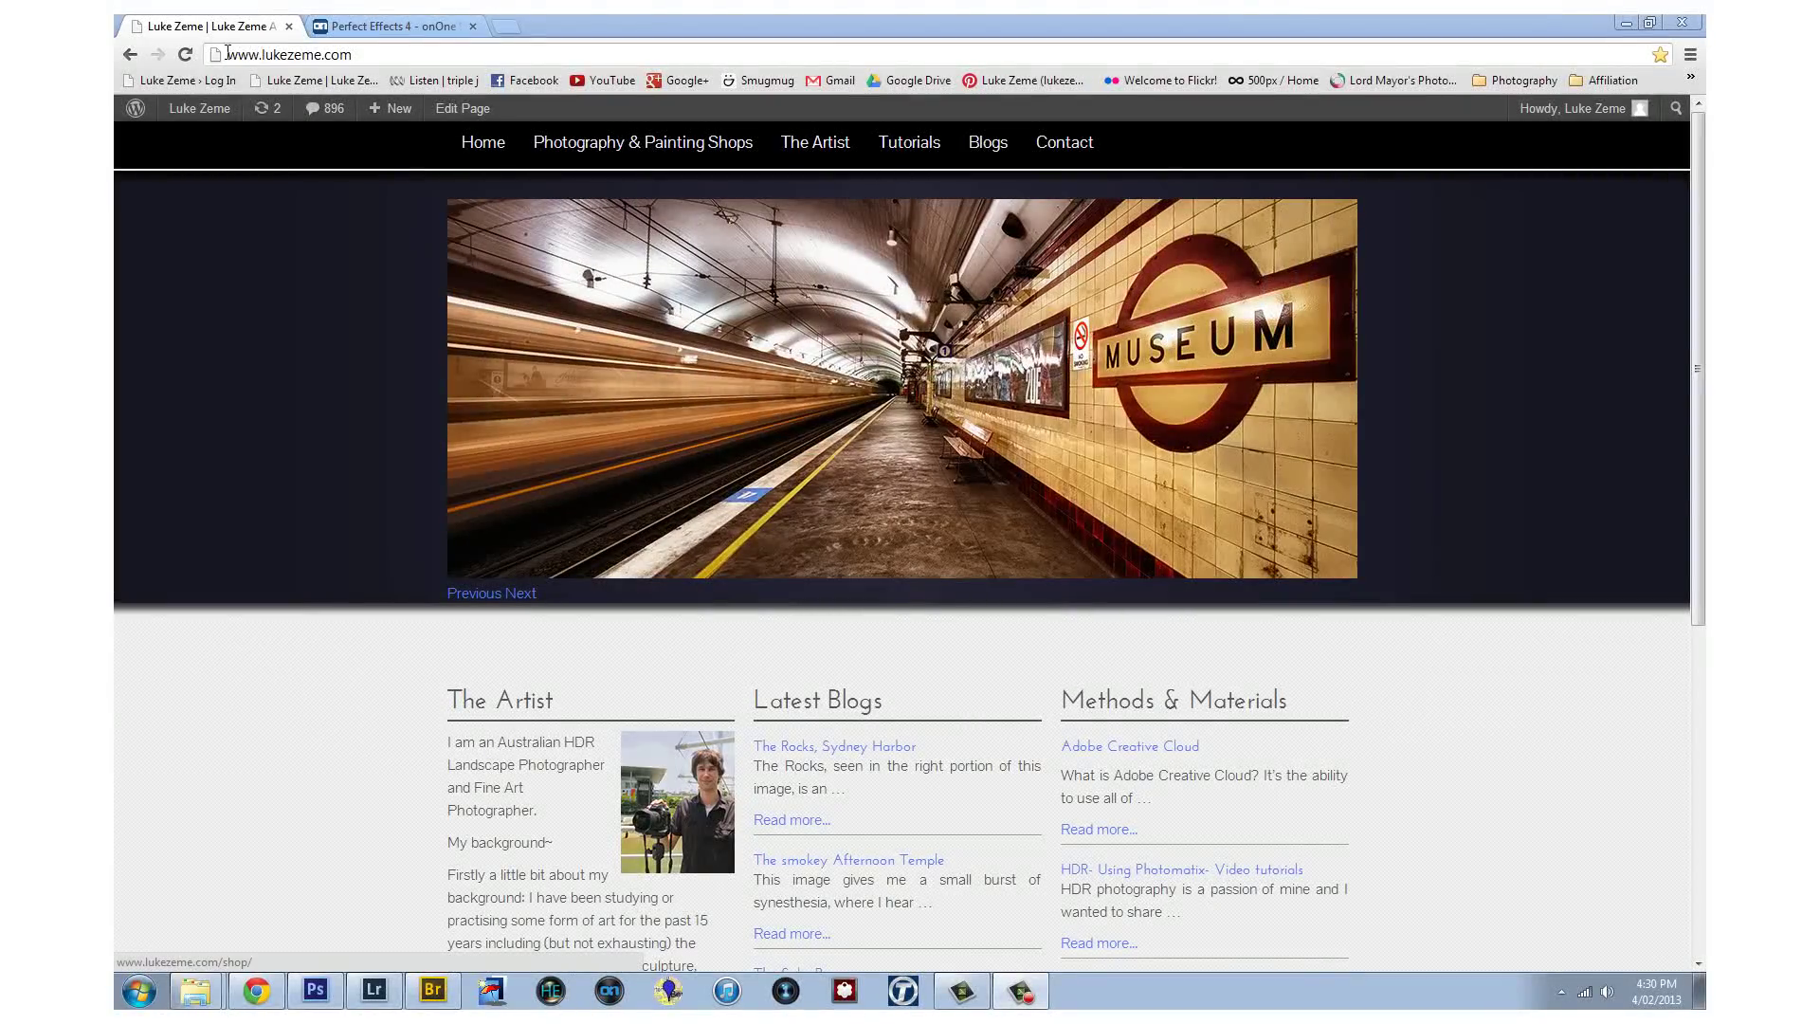
# In Chrome, open the article "My recommendations for HDR photography" from the photographer's website tutorials and examine its filter program recommendations
pyautogui.click(916, 150)
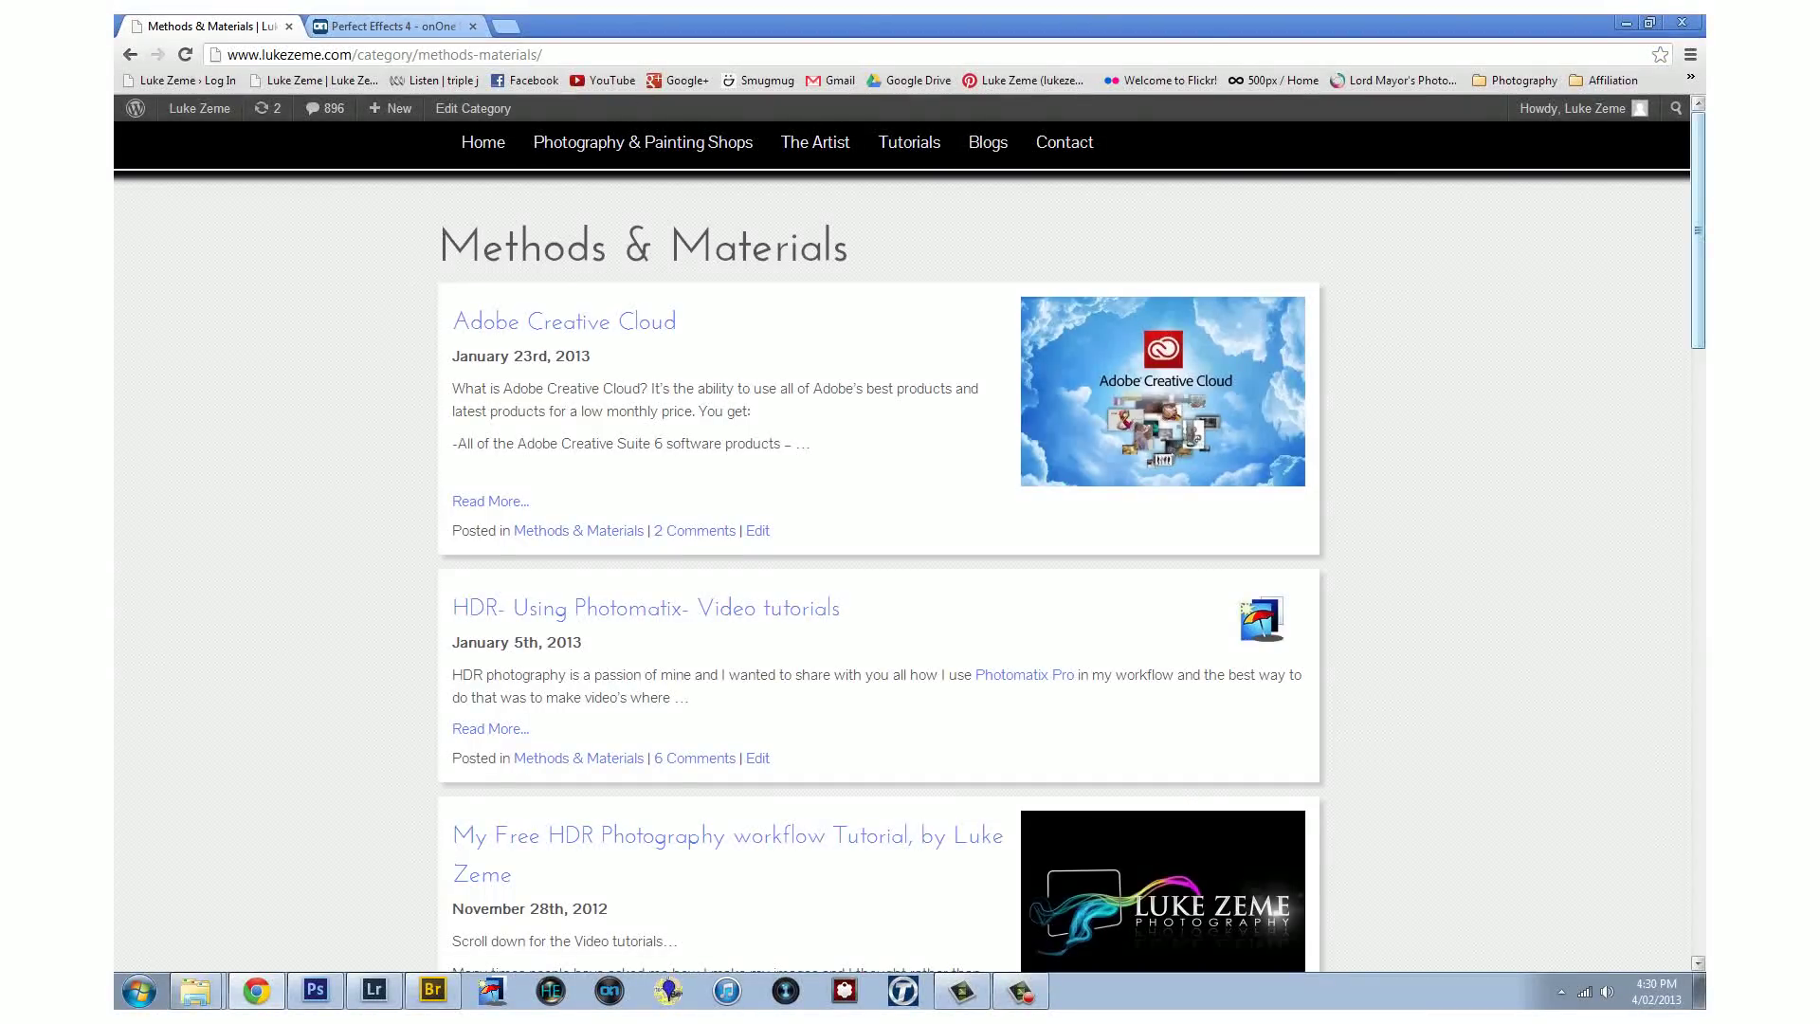
pyautogui.scroll(-10, 910, 540)
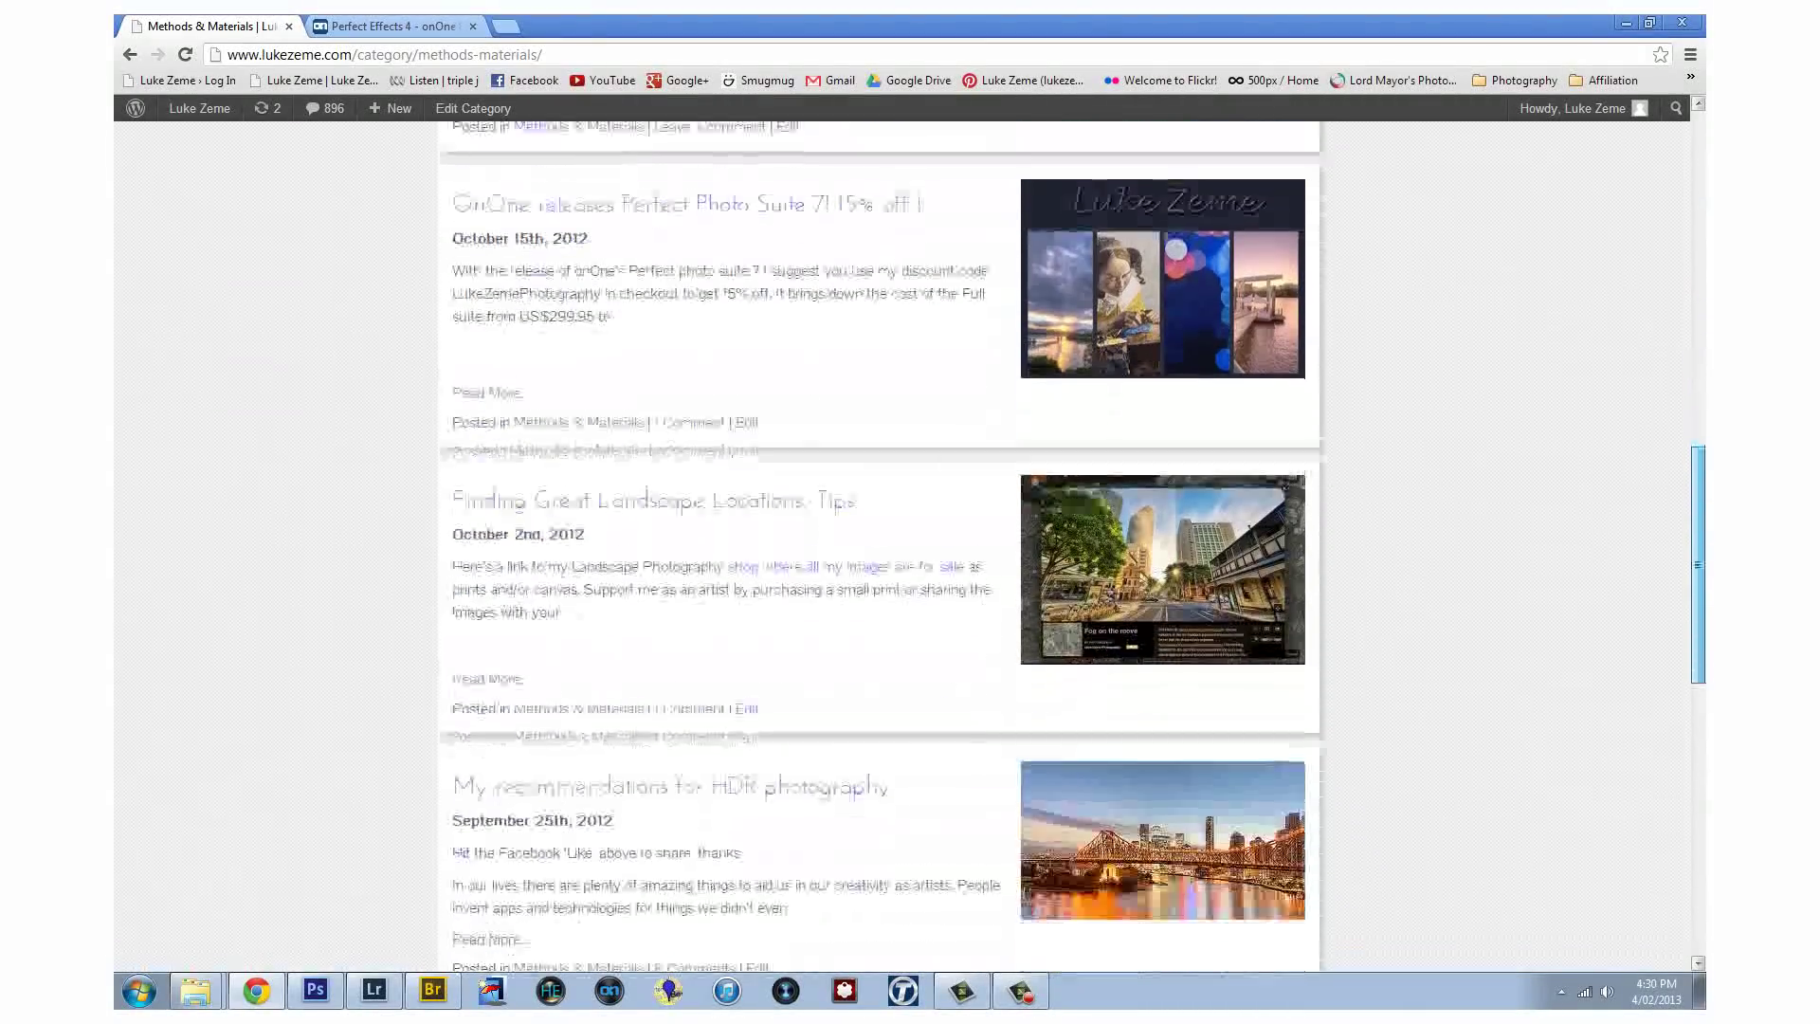
pyautogui.scroll(-5, 1139, 607)
pyautogui.scroll(2, 1140, 608)
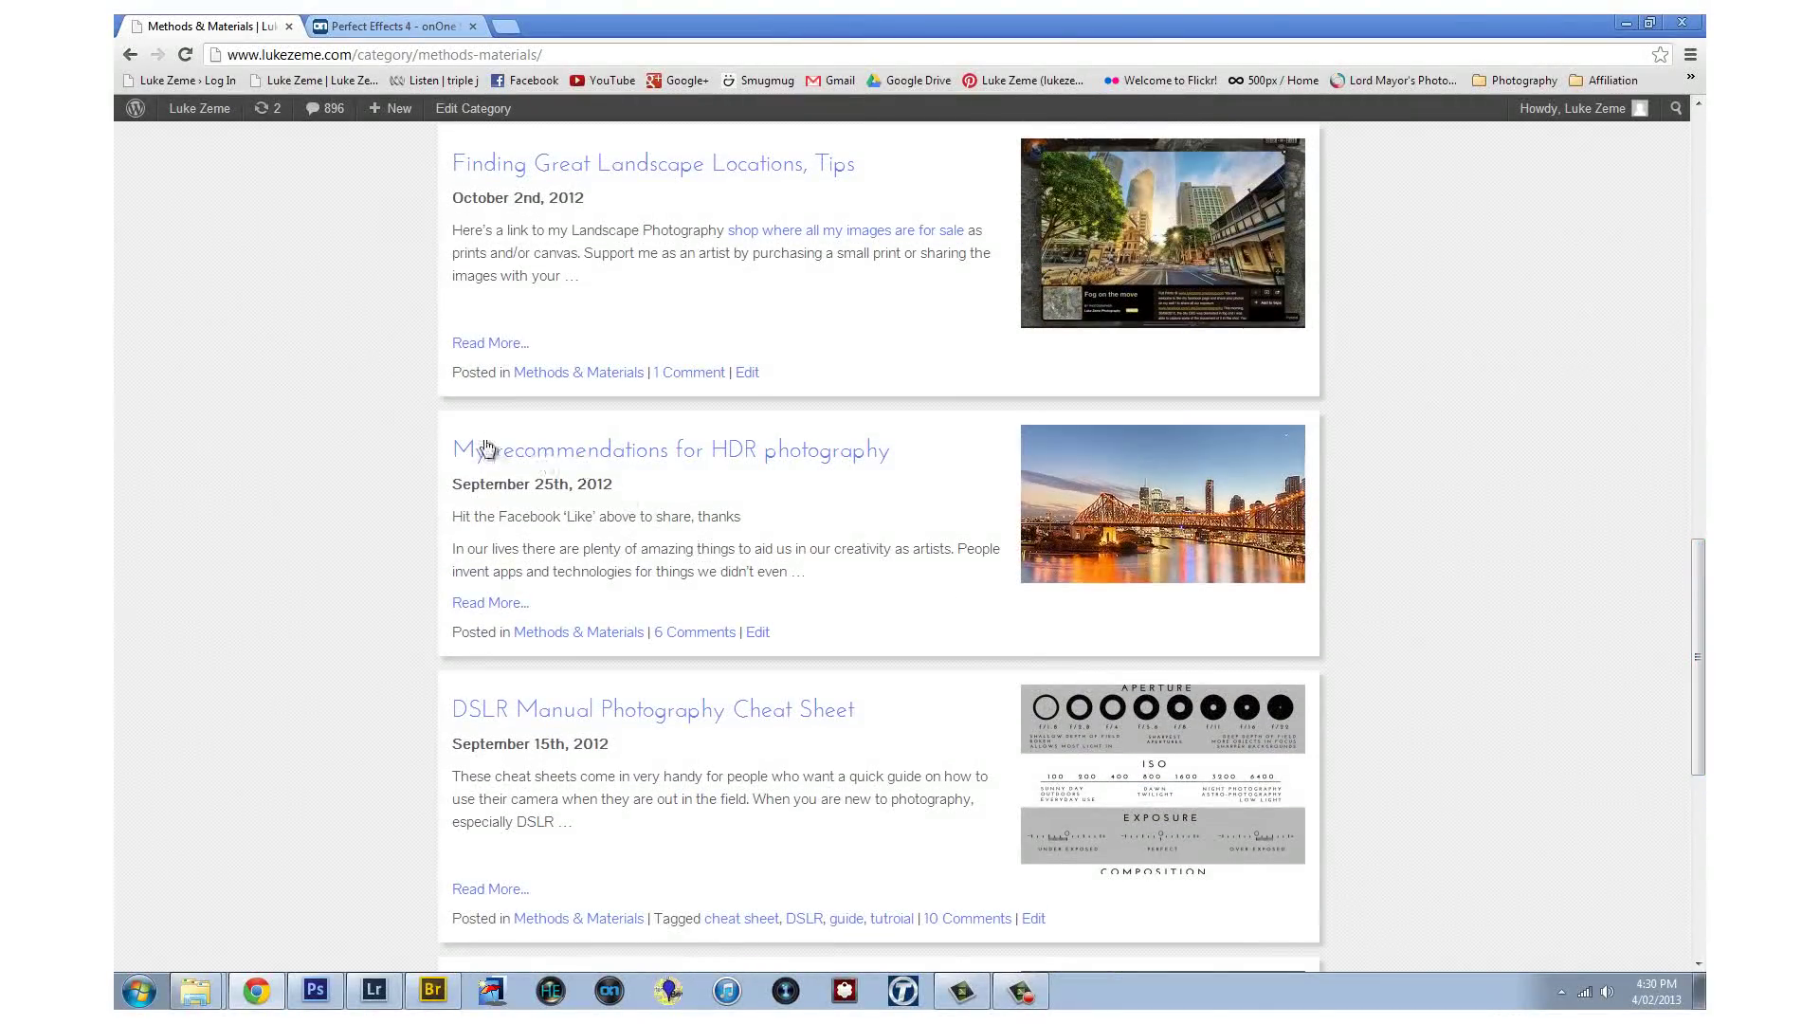
pyautogui.click(668, 451)
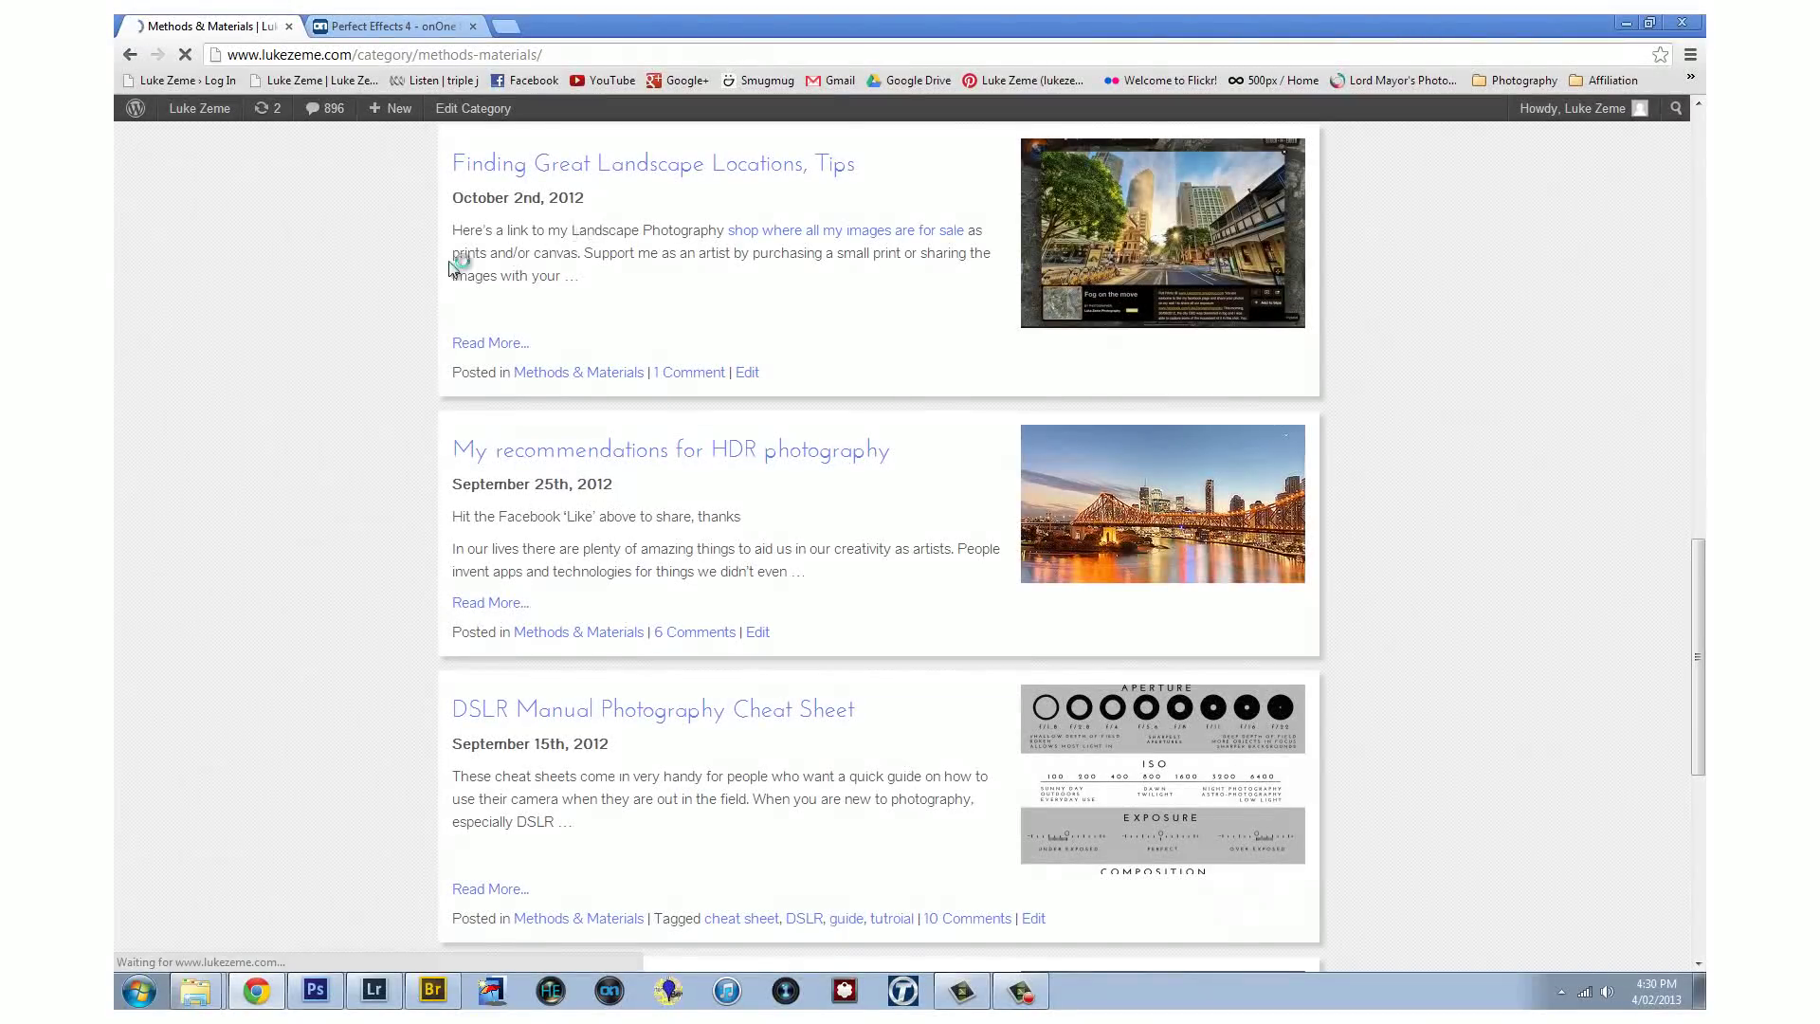
pyautogui.scroll(-8, 1454, 268)
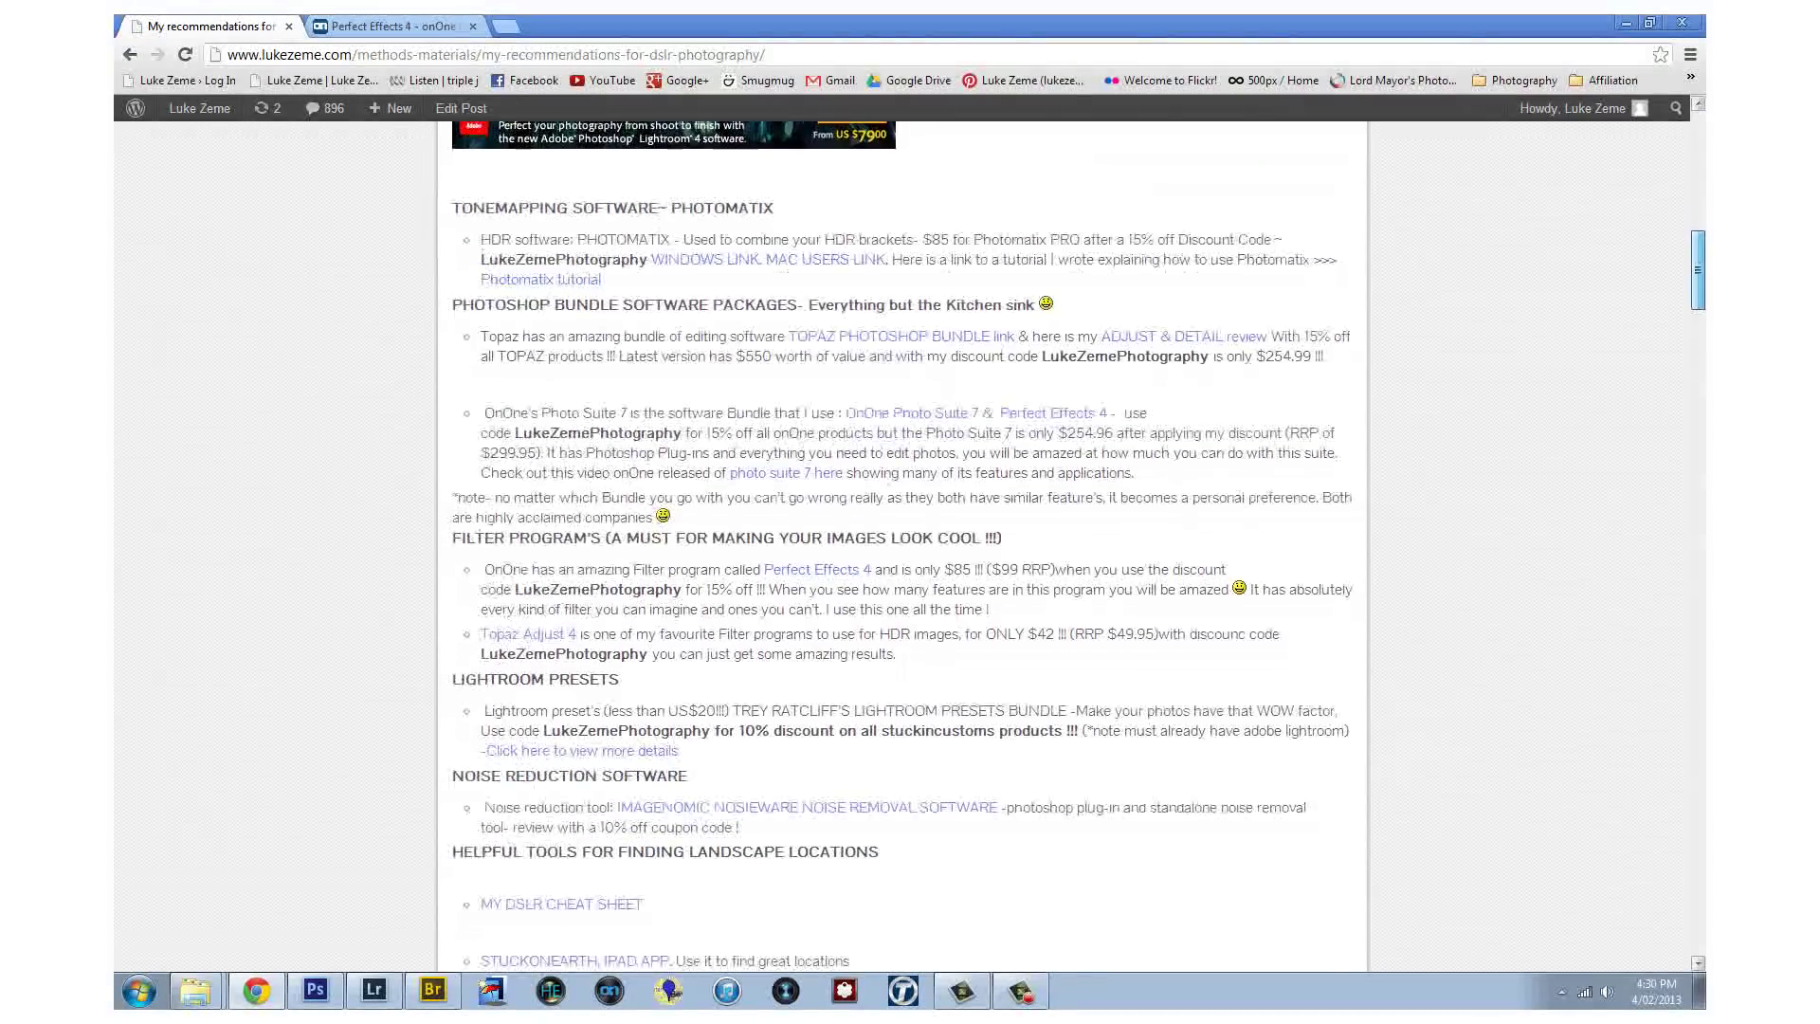
pyautogui.scroll(-1, 551, 431)
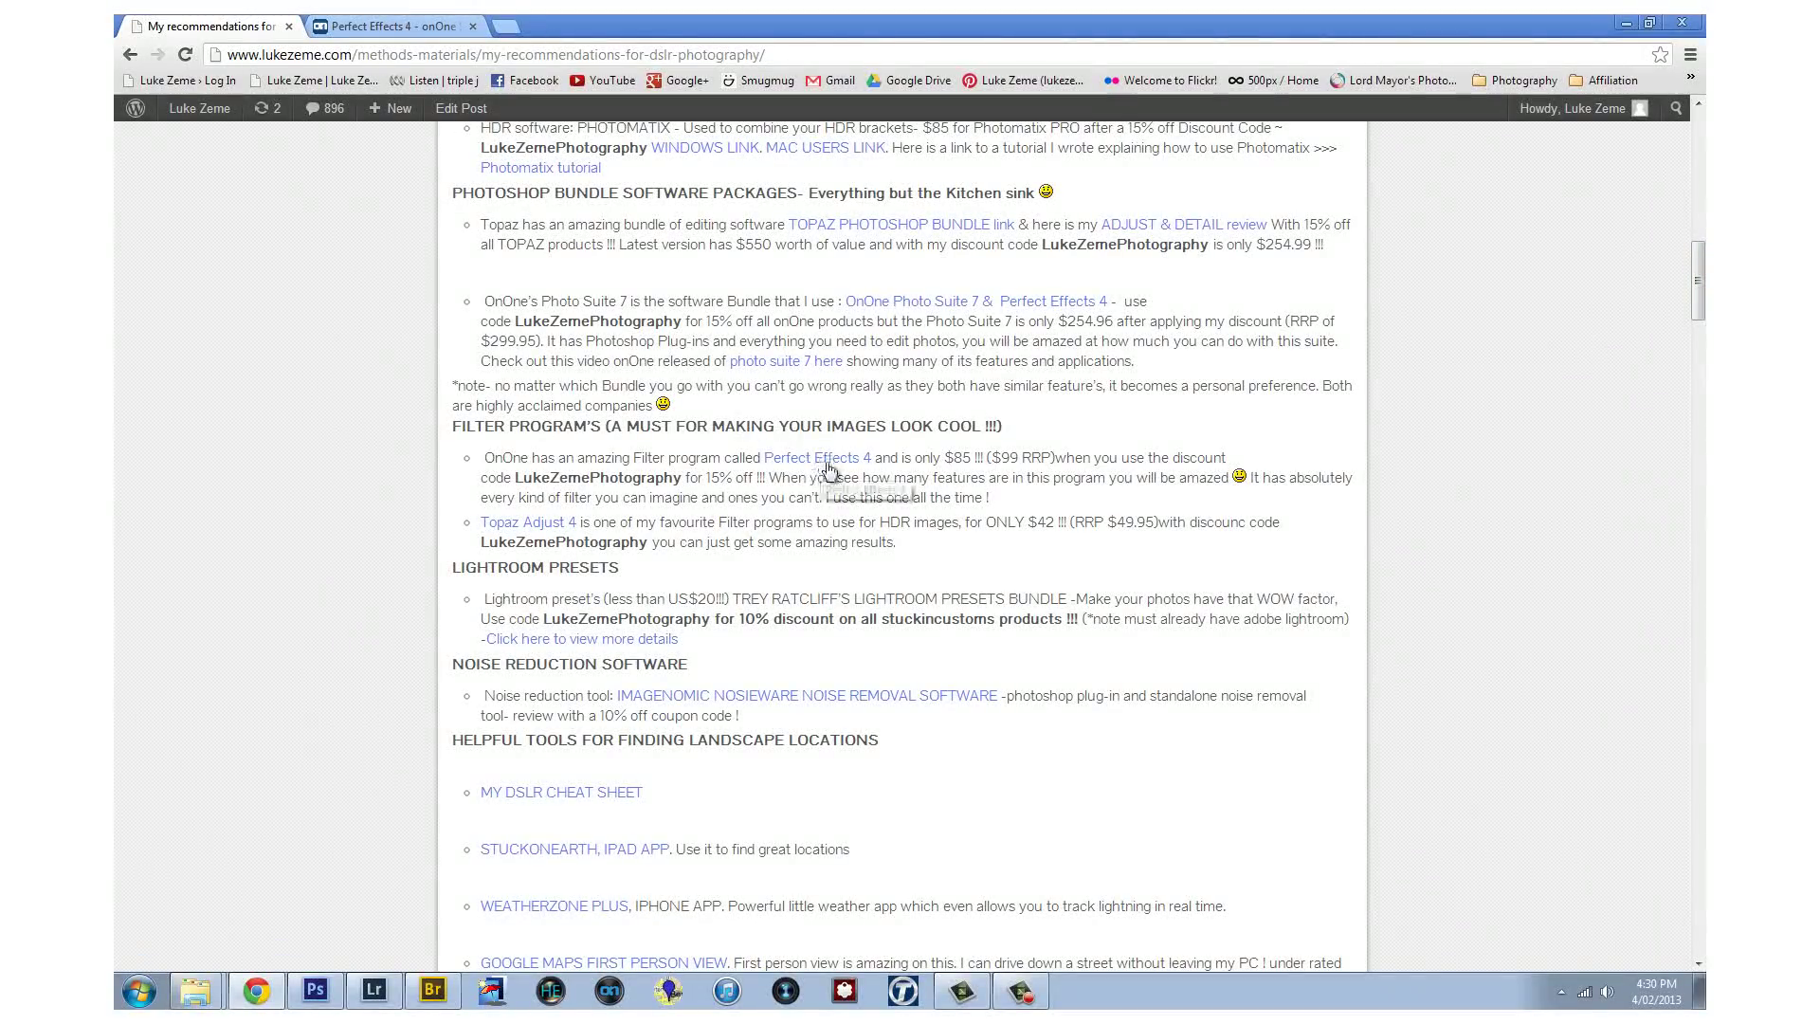